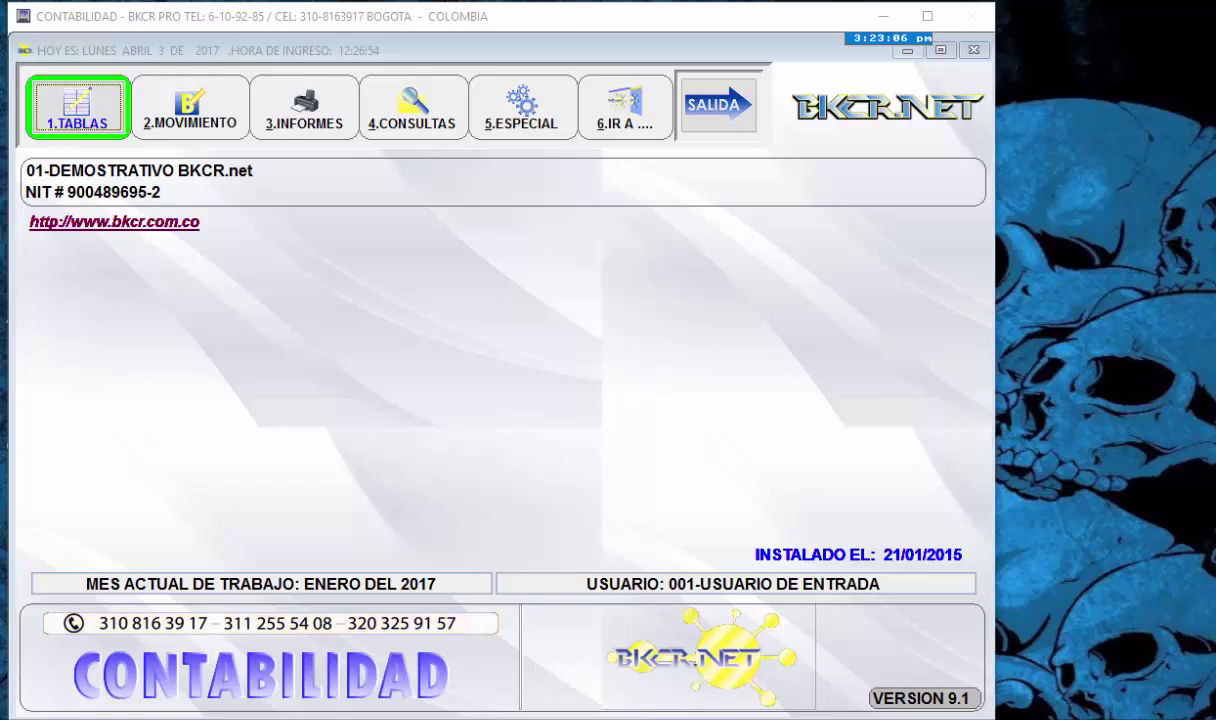
- Open the 5.USUARIOS AUTORIZADOS options menu from the 1.TABLAS master tables
click(76, 108)
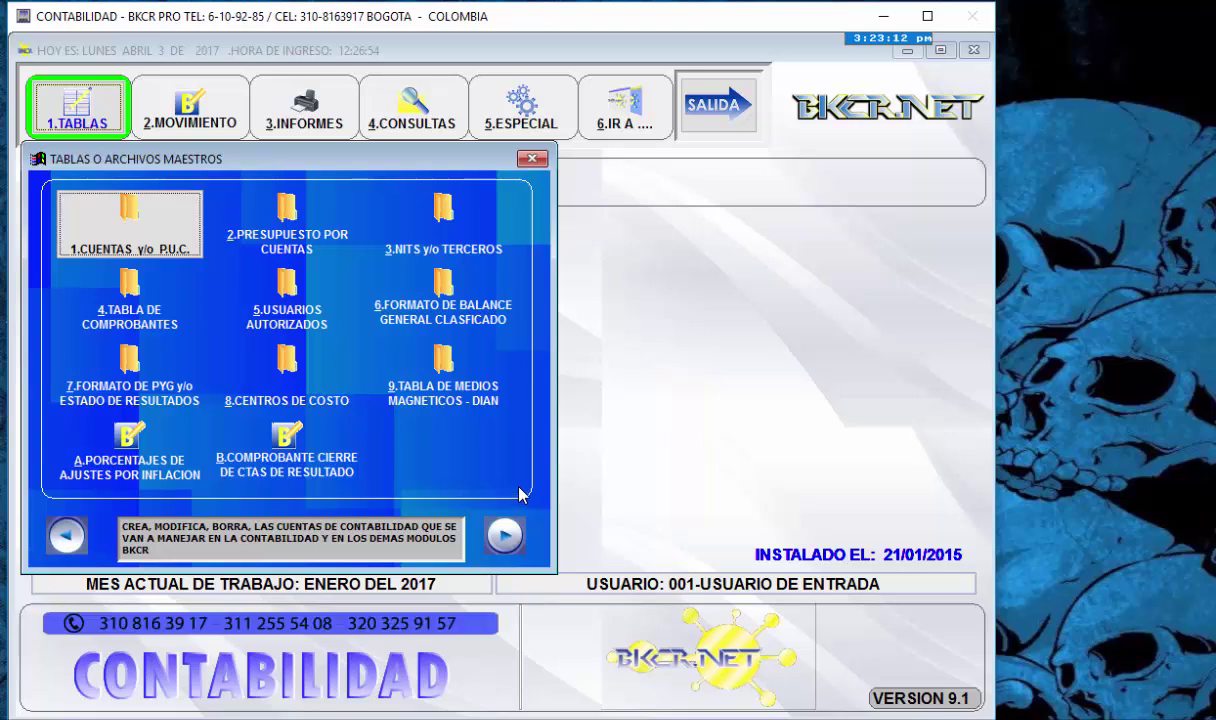
key(Right)
key(Right)
key(Right)
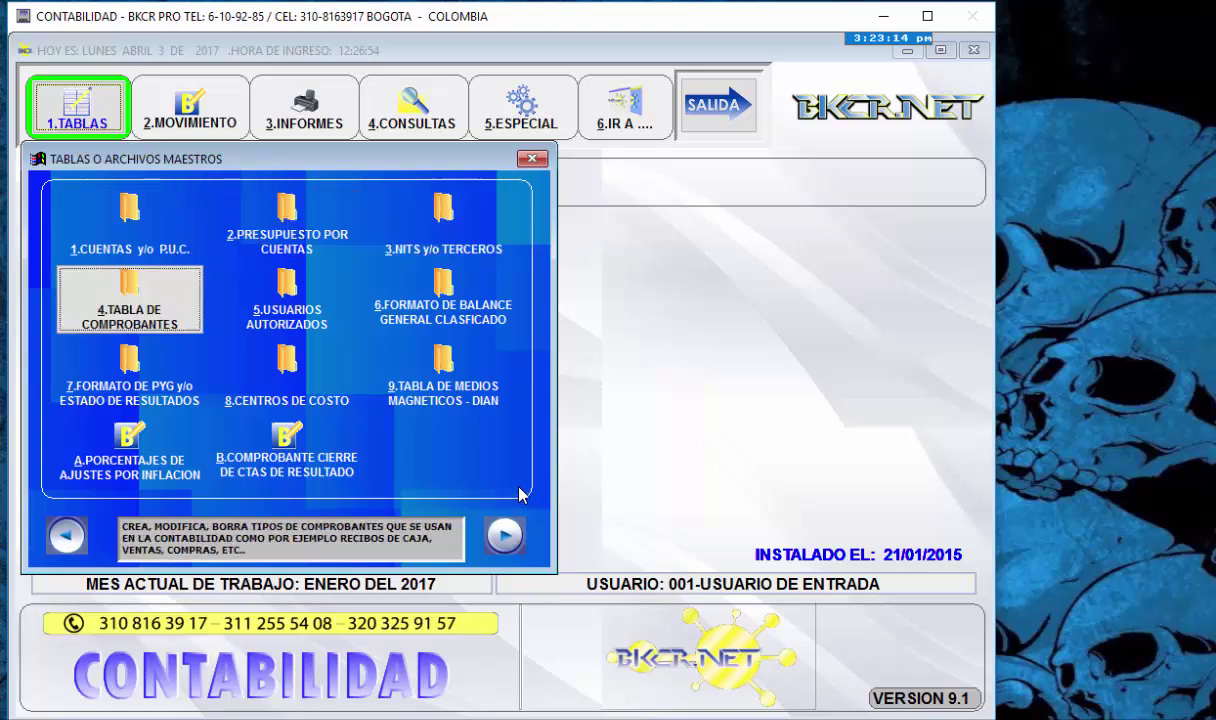
key(Left)
key(Right)
key(Right)
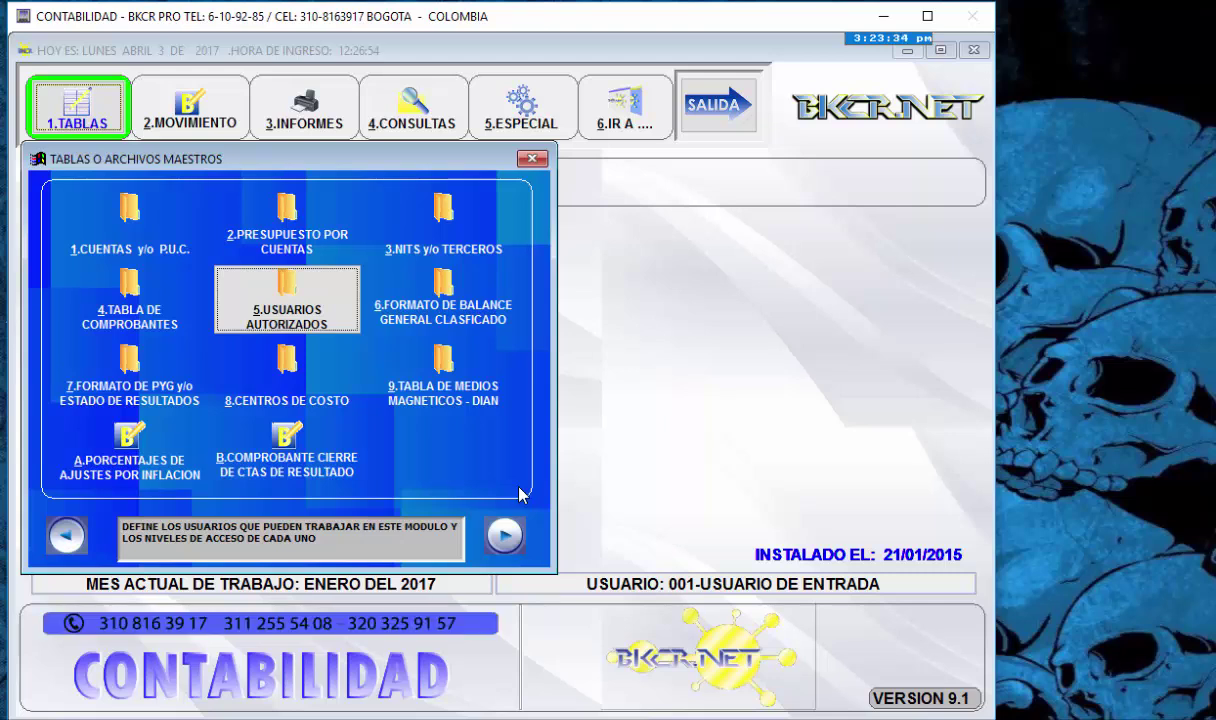
click(306, 318)
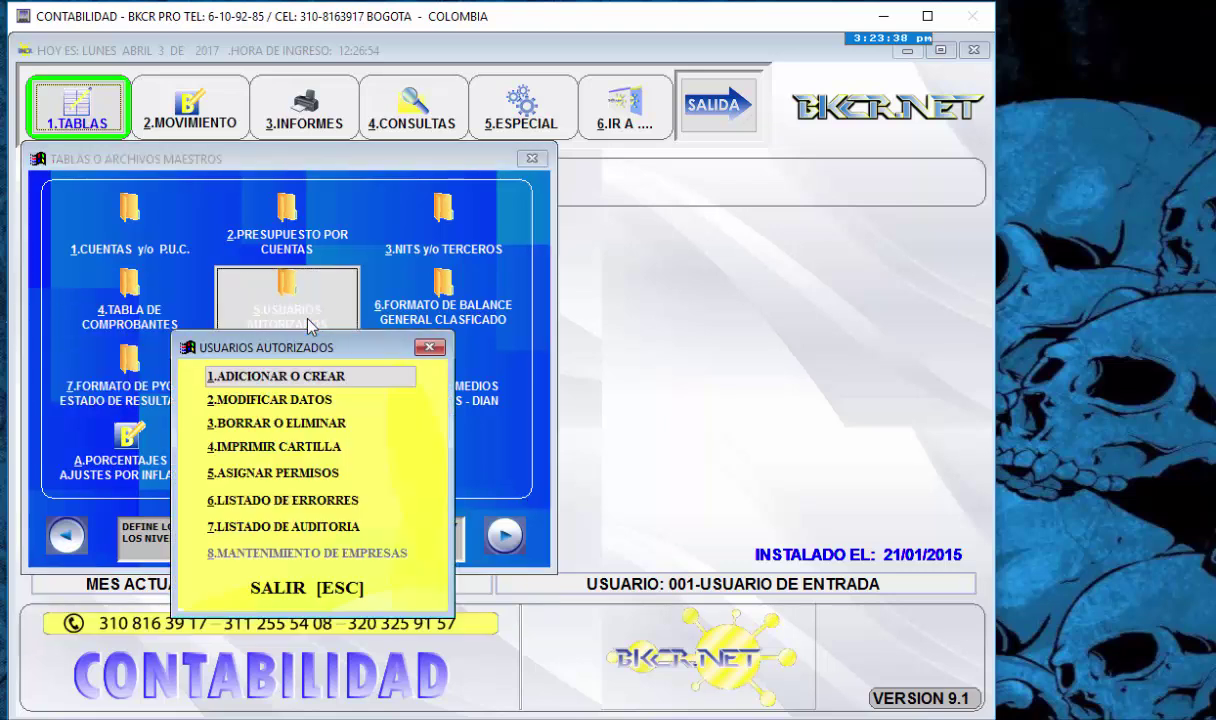
- Open 1.ADICIONAR O CREAR and authorize as entry user 001 with its password
click(362, 388)
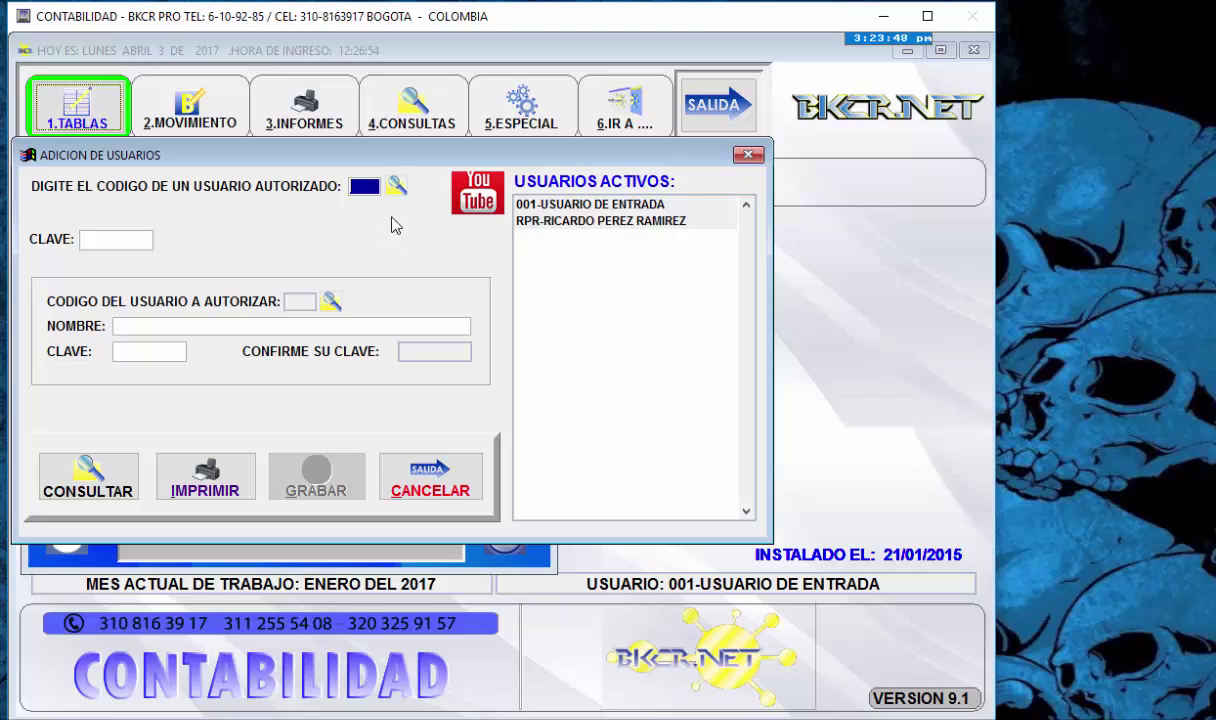
text(001)
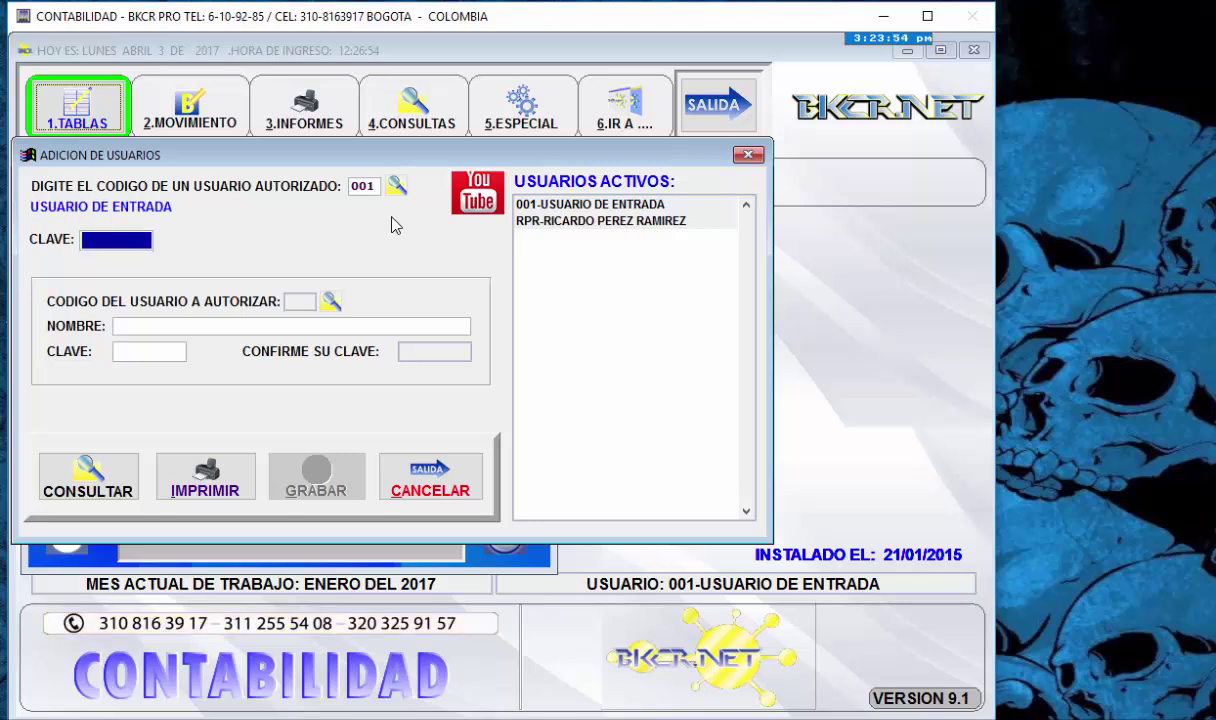
text(***)
key(Return)
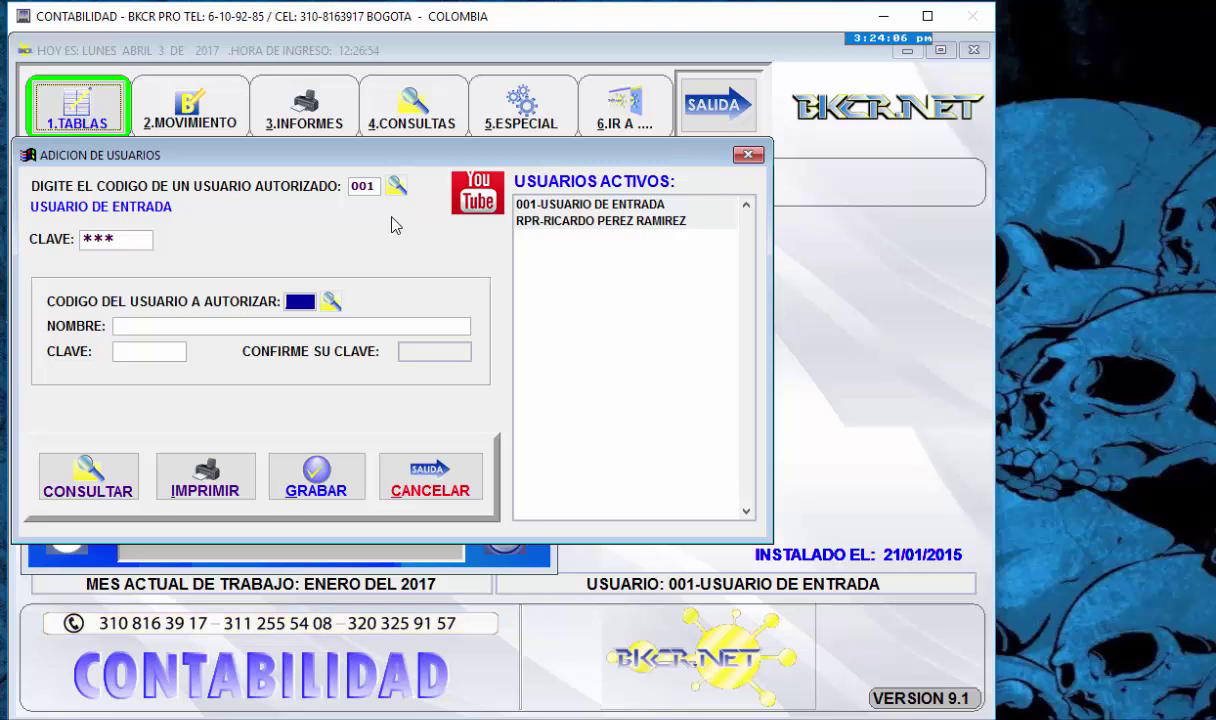
- Create user 002 named USUARIO with a confirmed password, save it with GRABAR, and close the form
text(002)
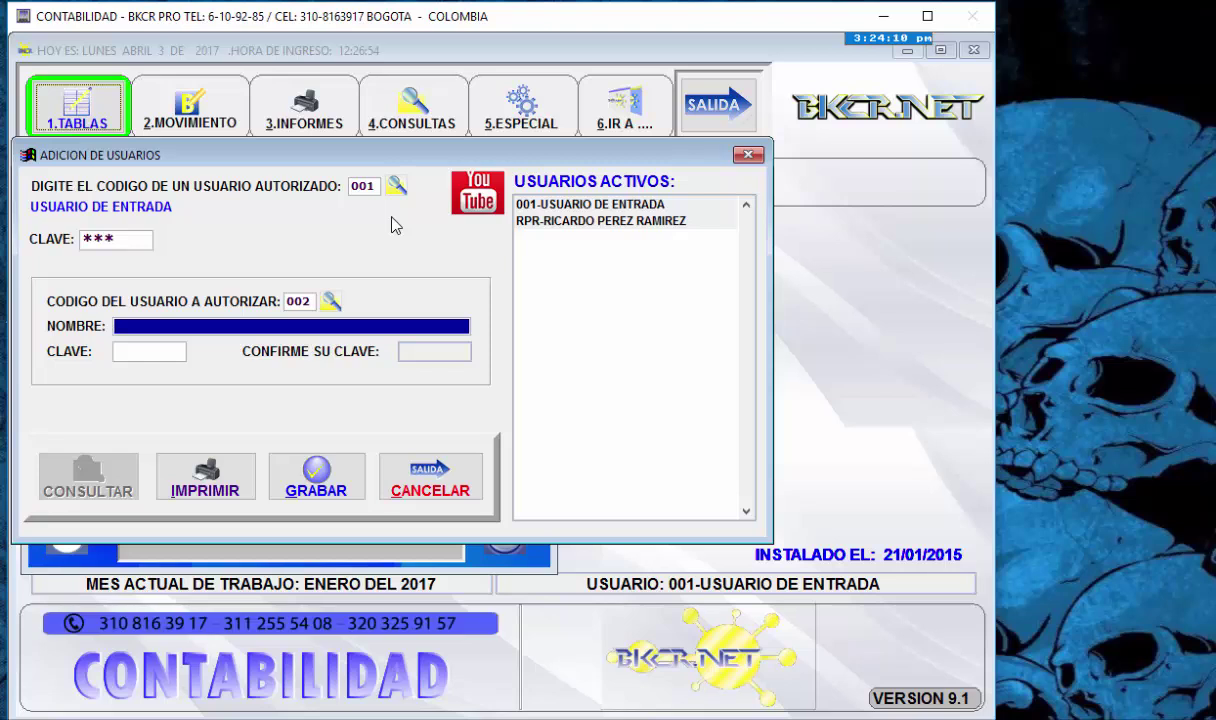
text(USUARIO)
key(Return)
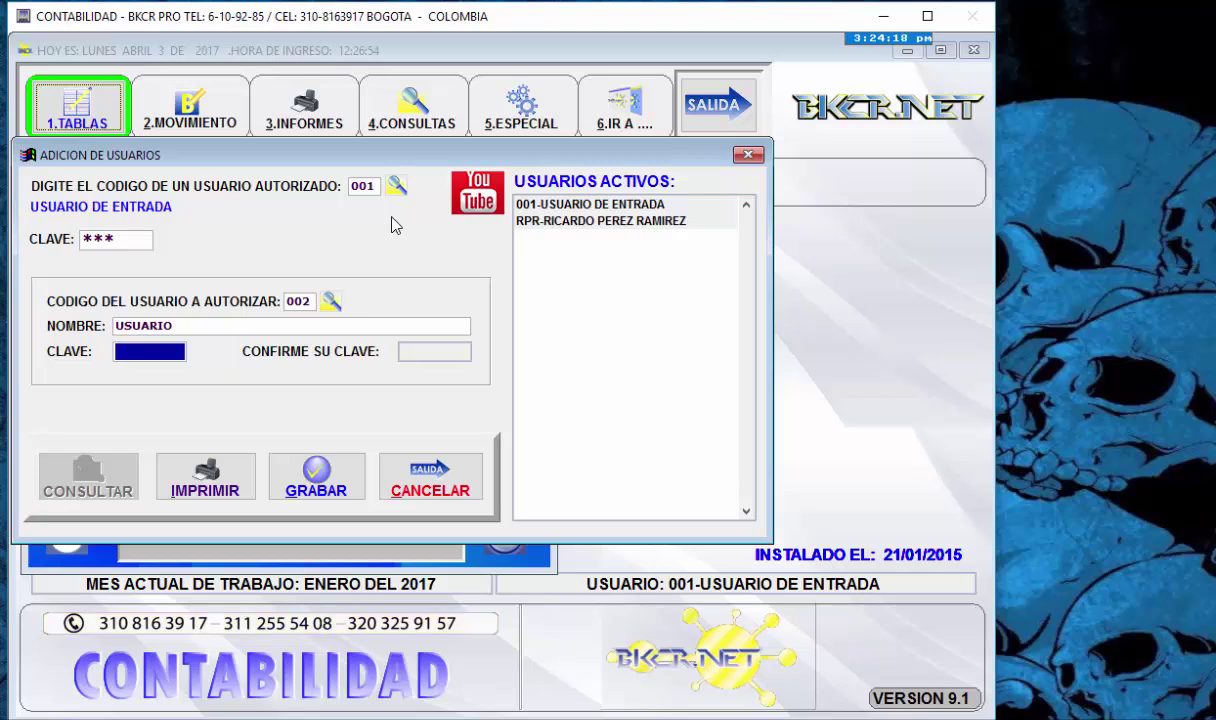
text(12345)
key(Return)
text(12345)
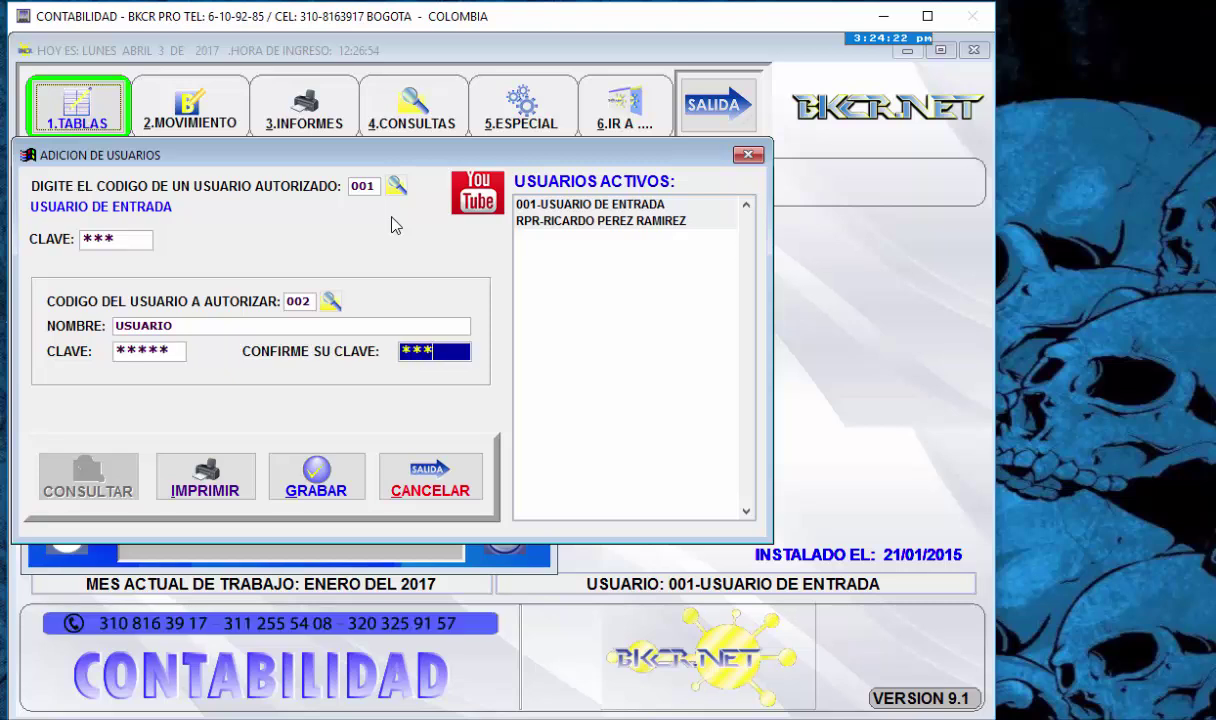
key(Return)
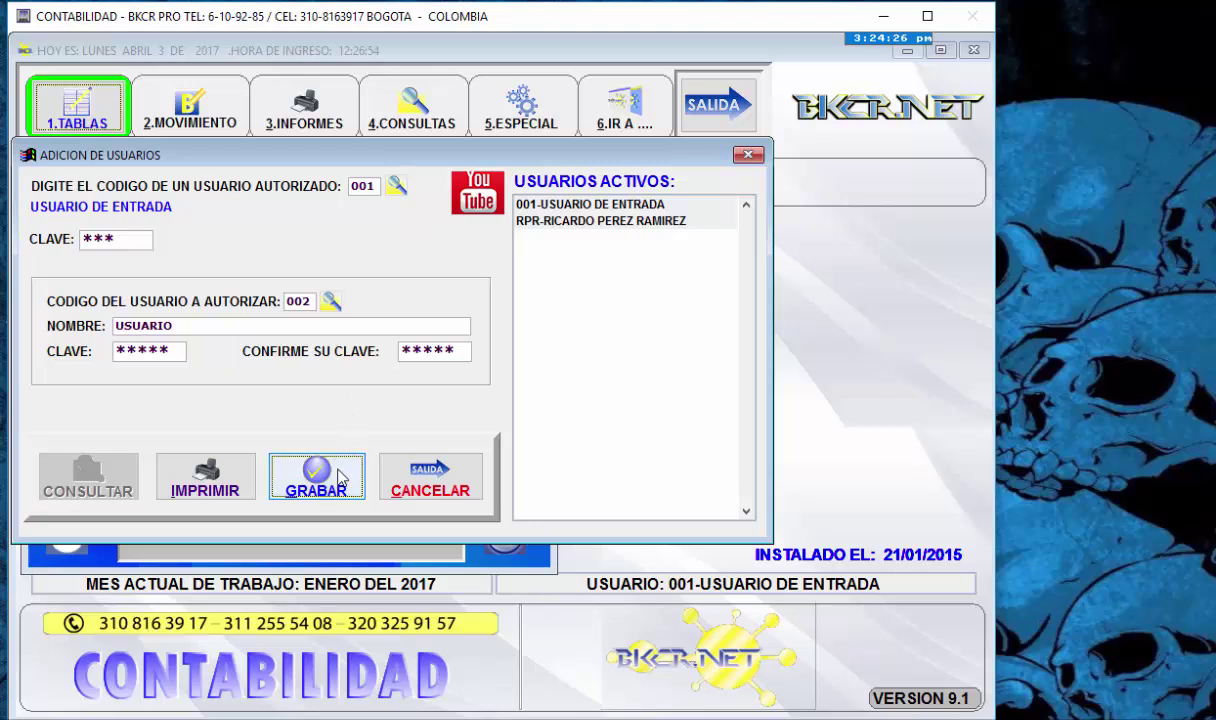
click(336, 483)
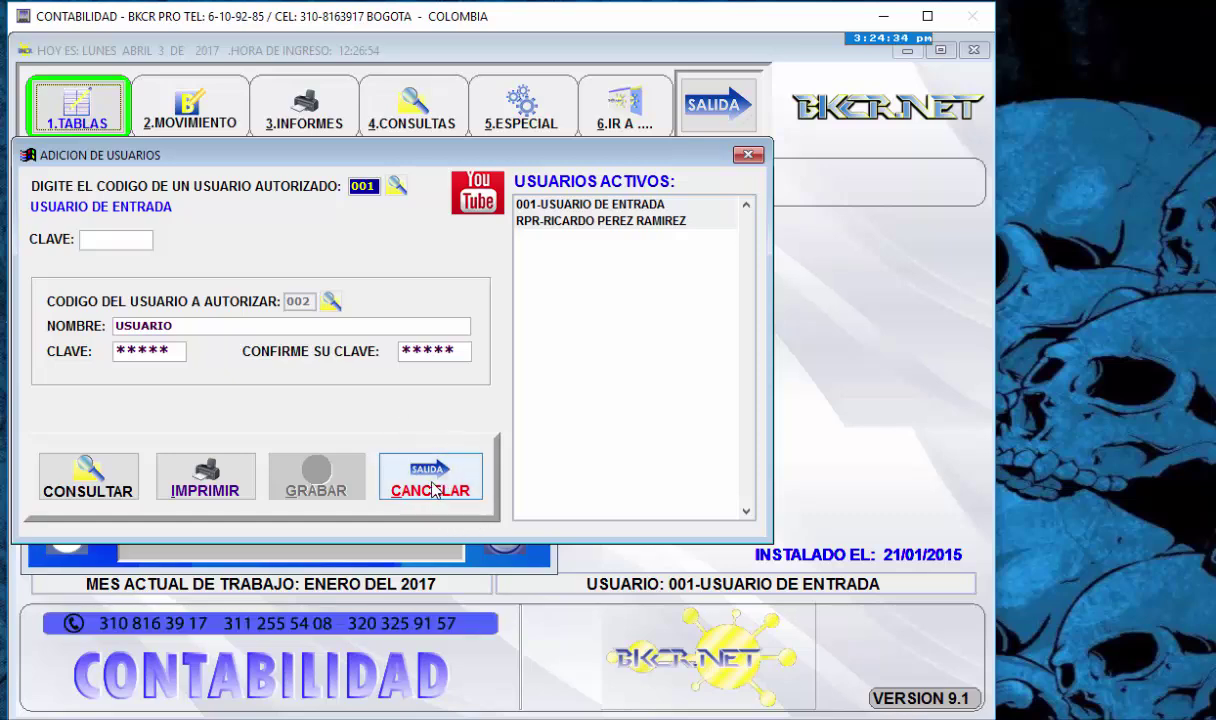
click(432, 486)
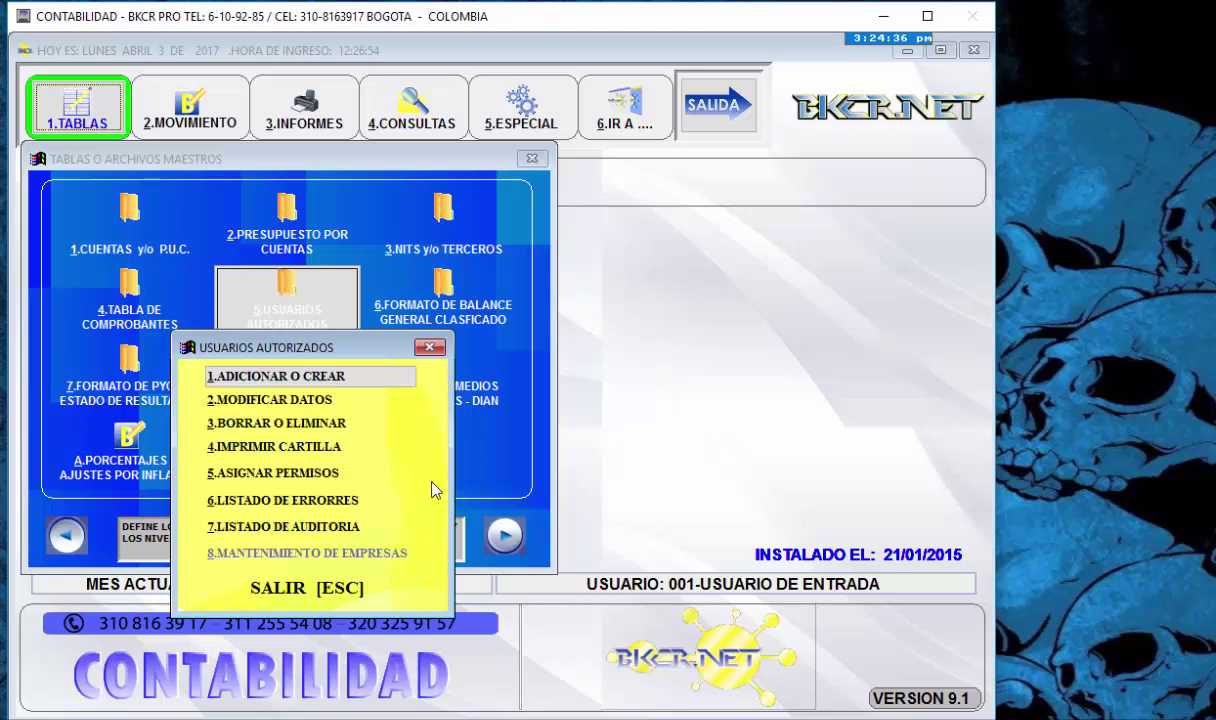
- Open 2.MODIFICAR DATOS and authenticate as entry user 001 with its password
key(Down)
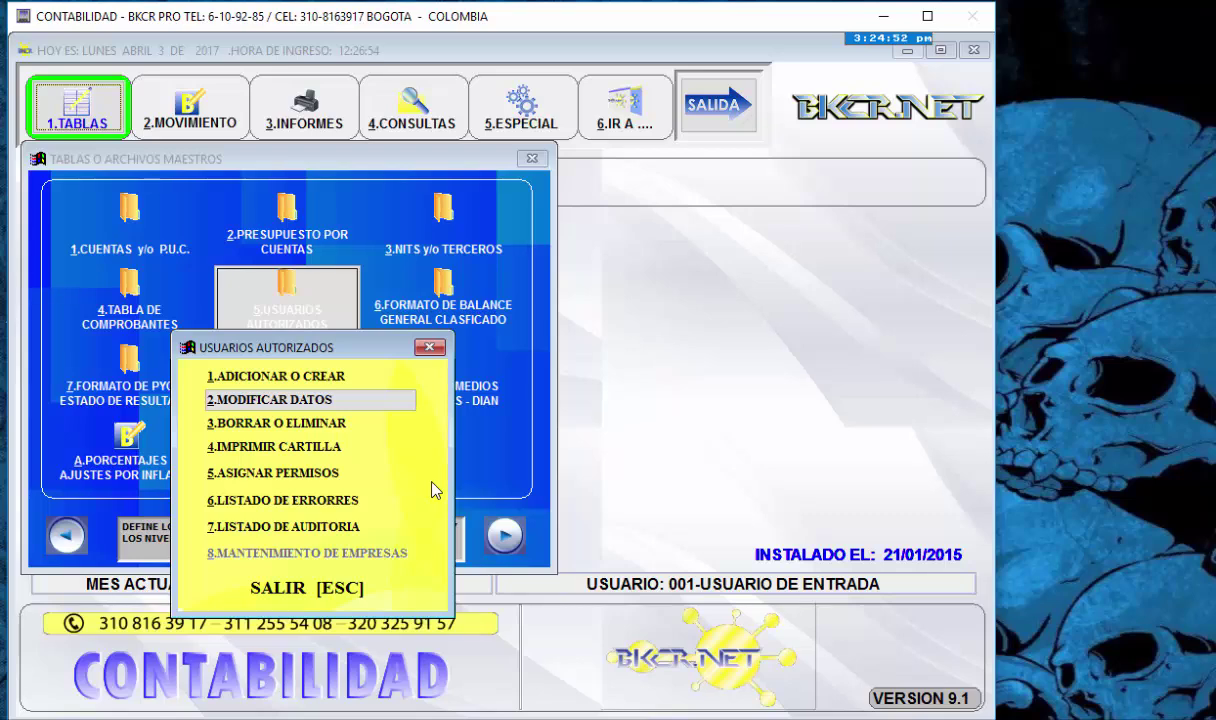
key(Return)
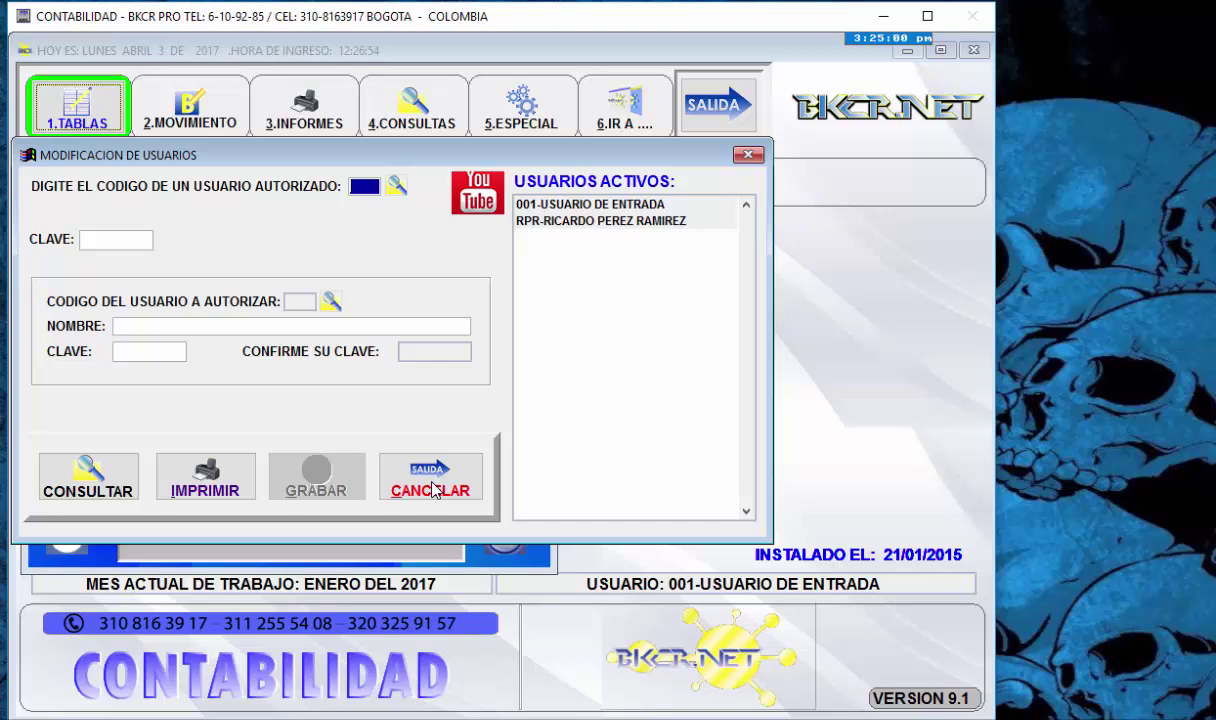
text(00)
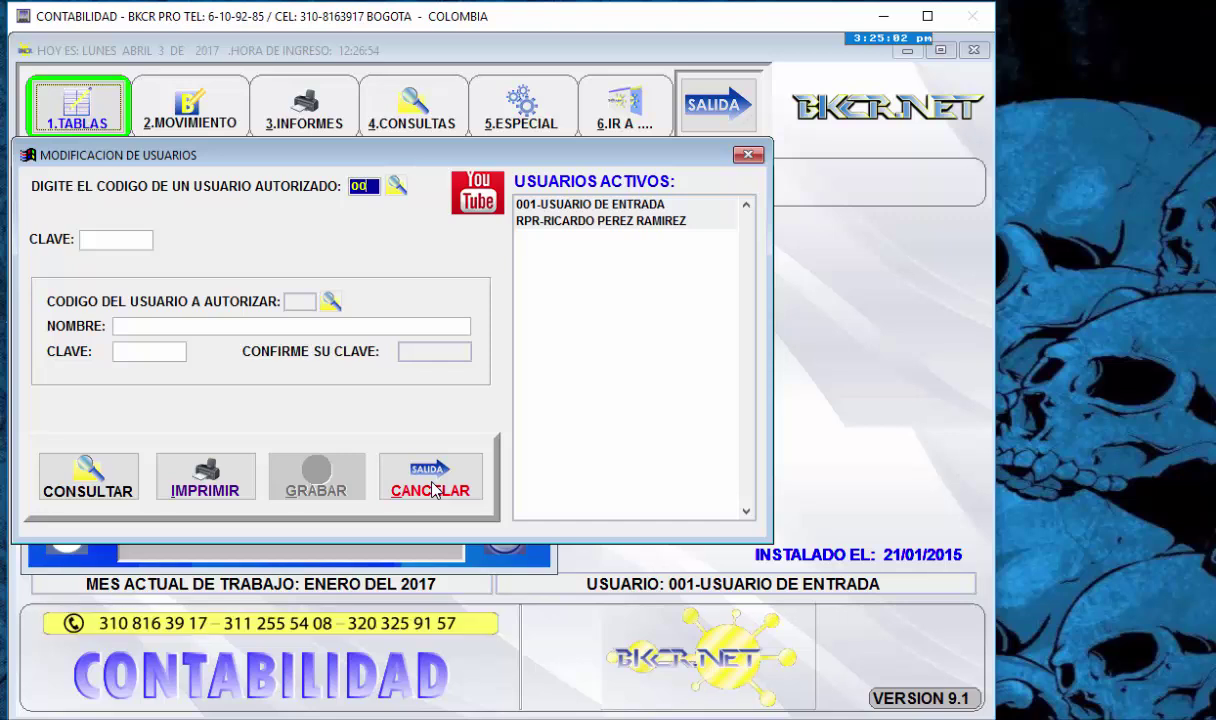
text(1)
key(Return)
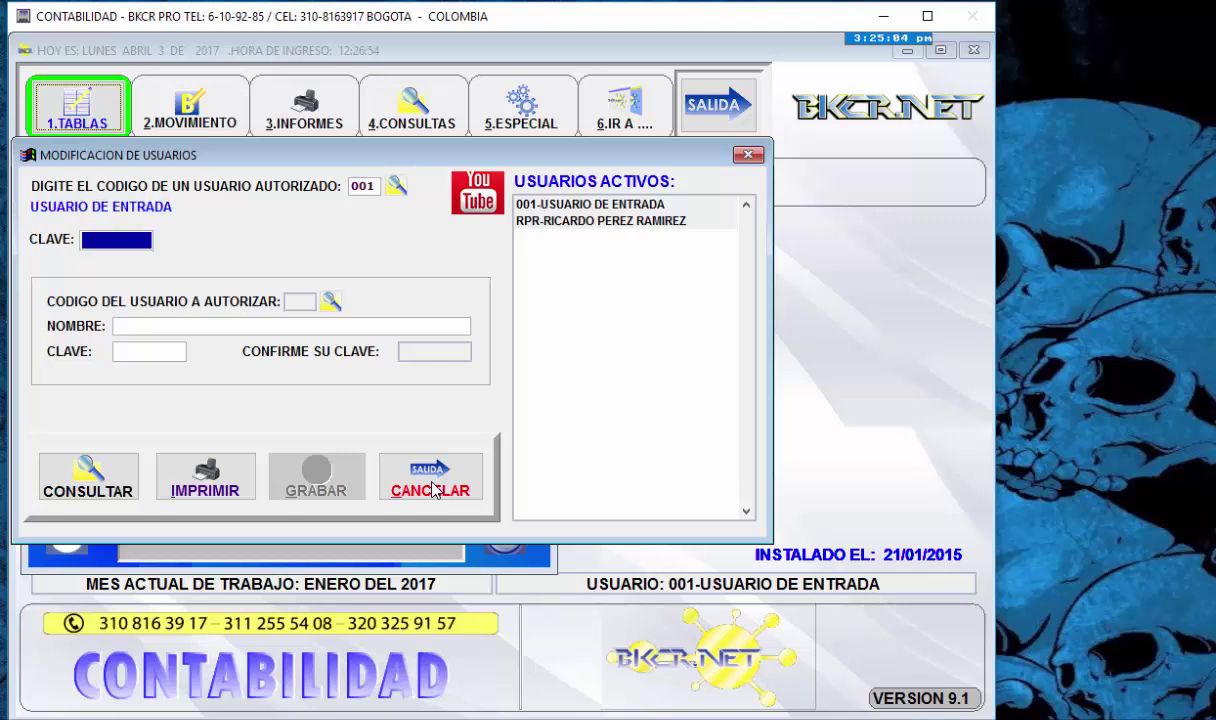
text(***)
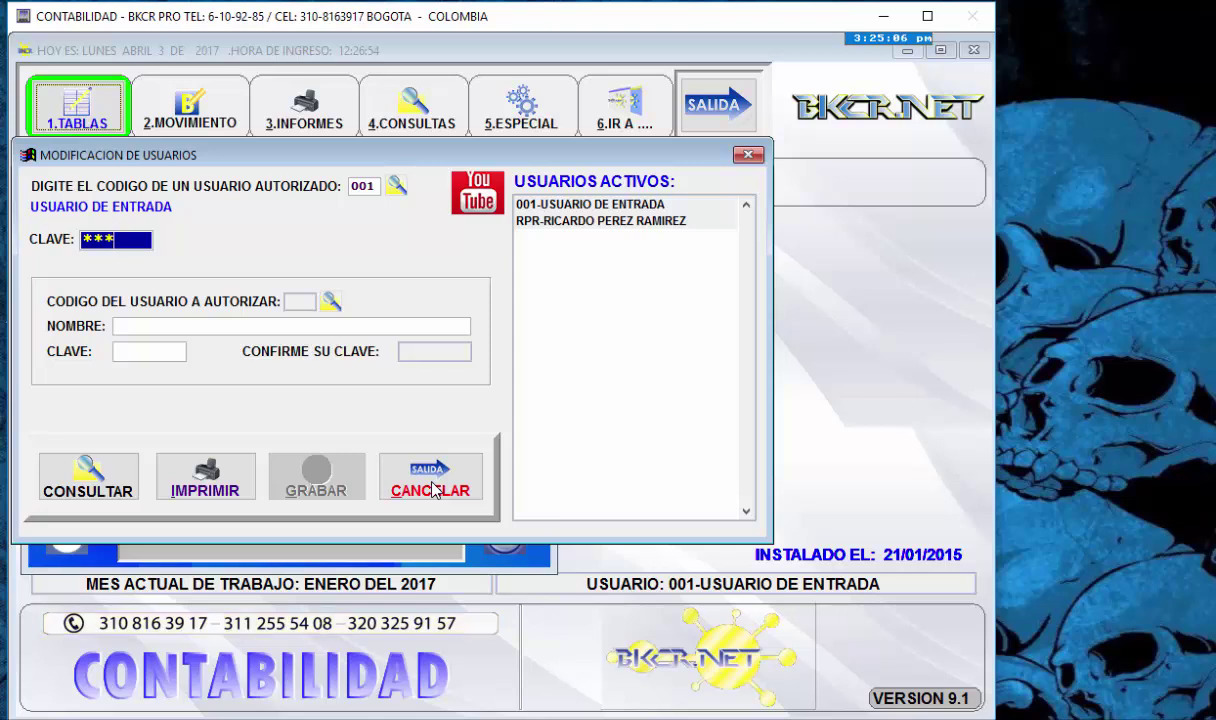
key(Return)
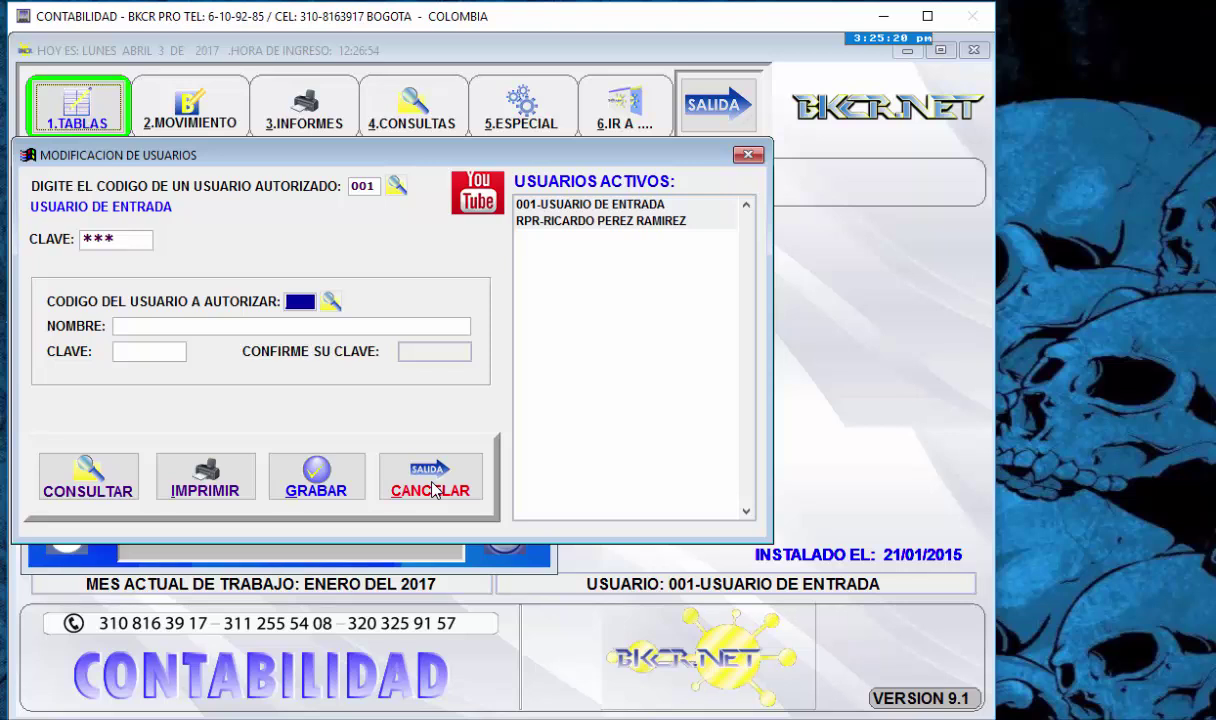
- Search the user list for SUPER and load user SC1, SUPER COMPROBANTE, for editing
click(335, 302)
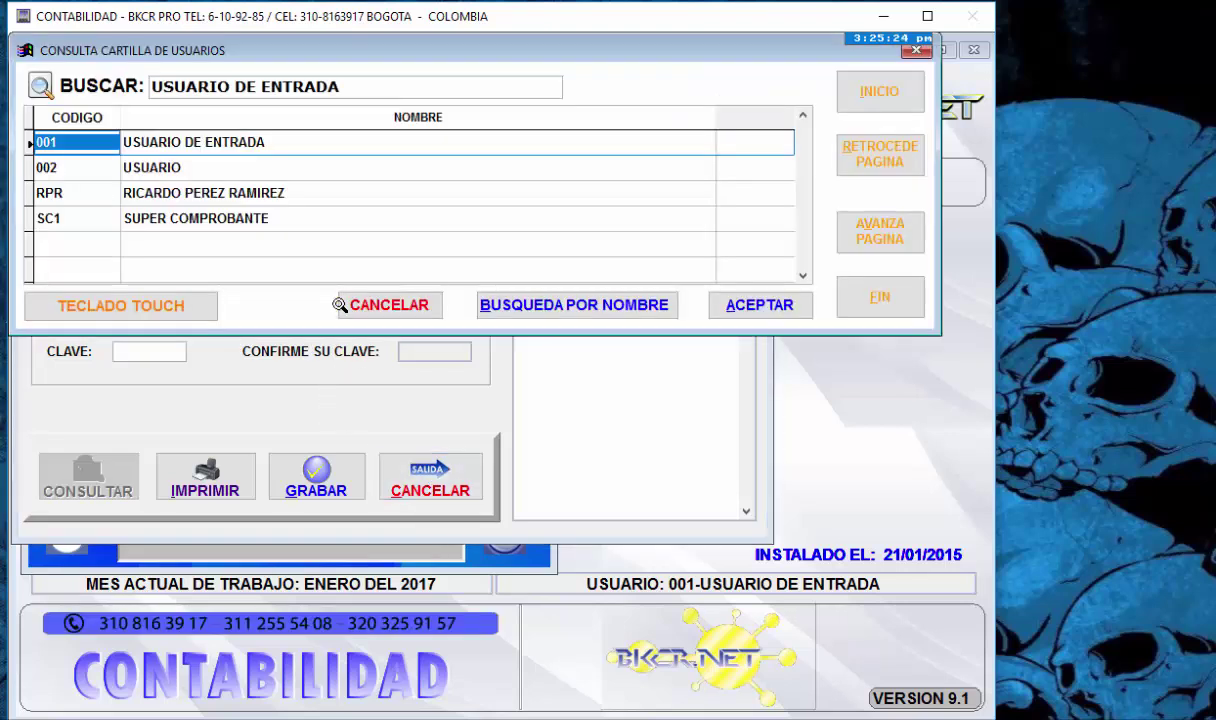
key(Down)
key(Down)
key(Down)
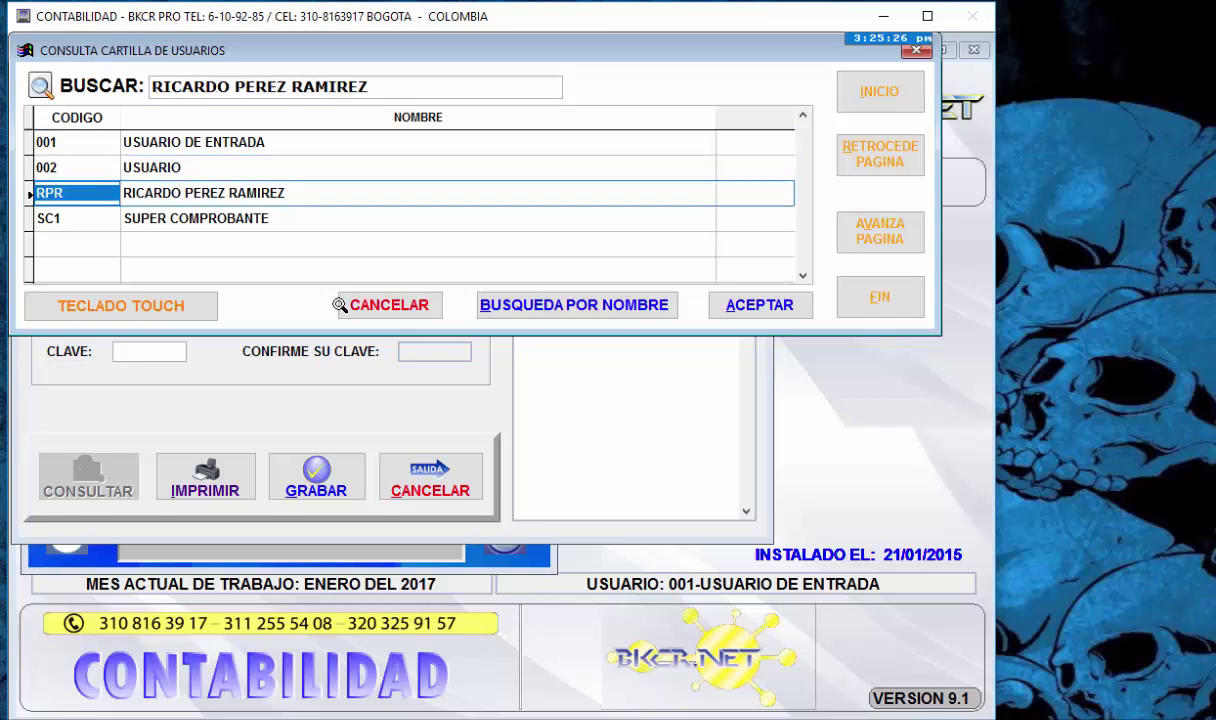
key(Up)
key(Up)
key(Up)
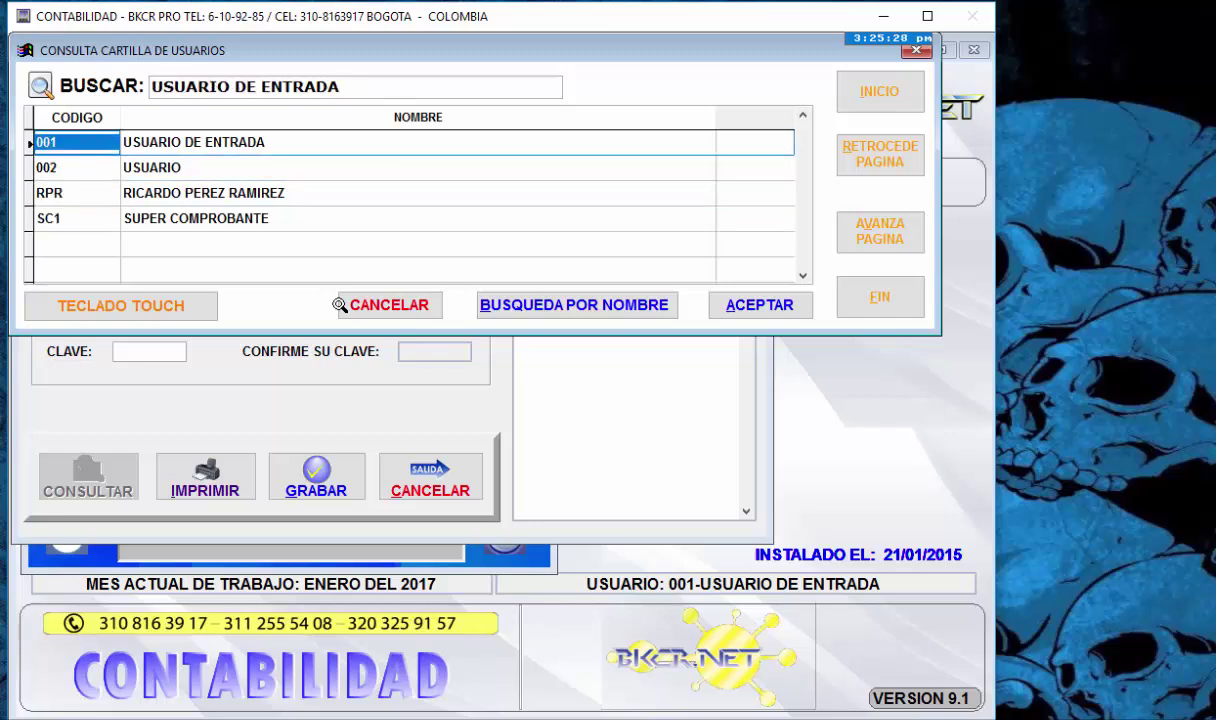
key(Tab)
key(Down)
key(Down)
key(Down)
key(Up)
key(Up)
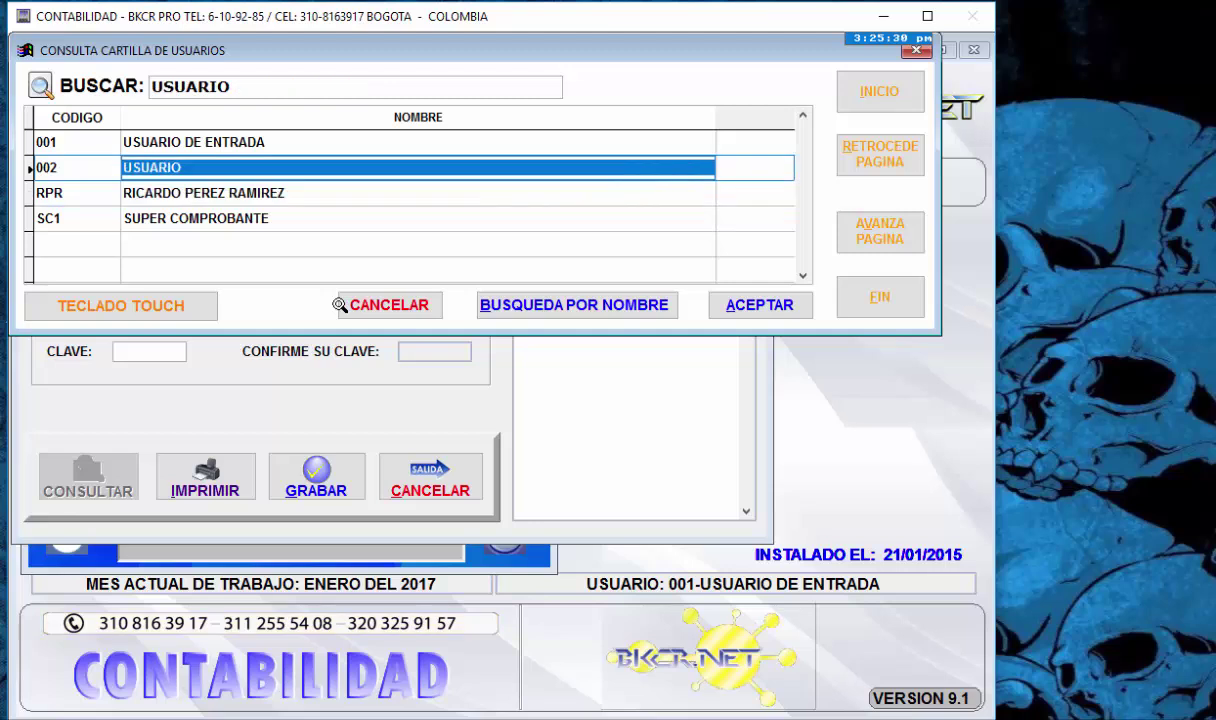
click(265, 82)
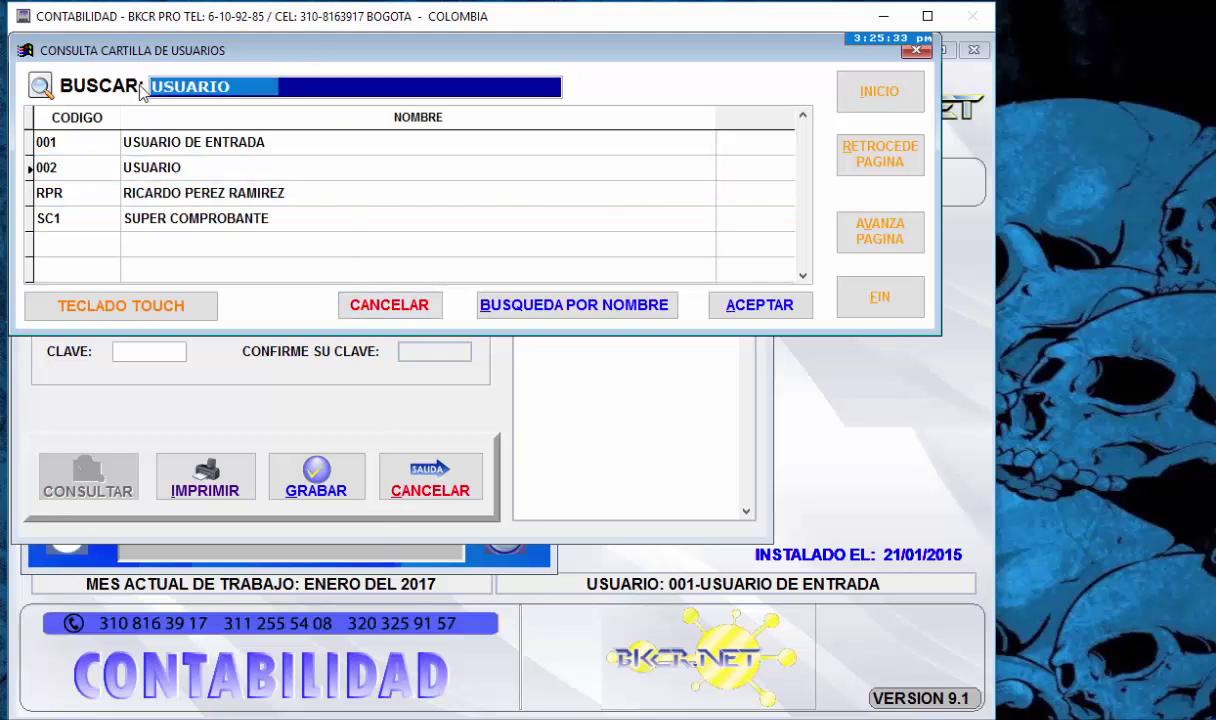
text(SUPER)
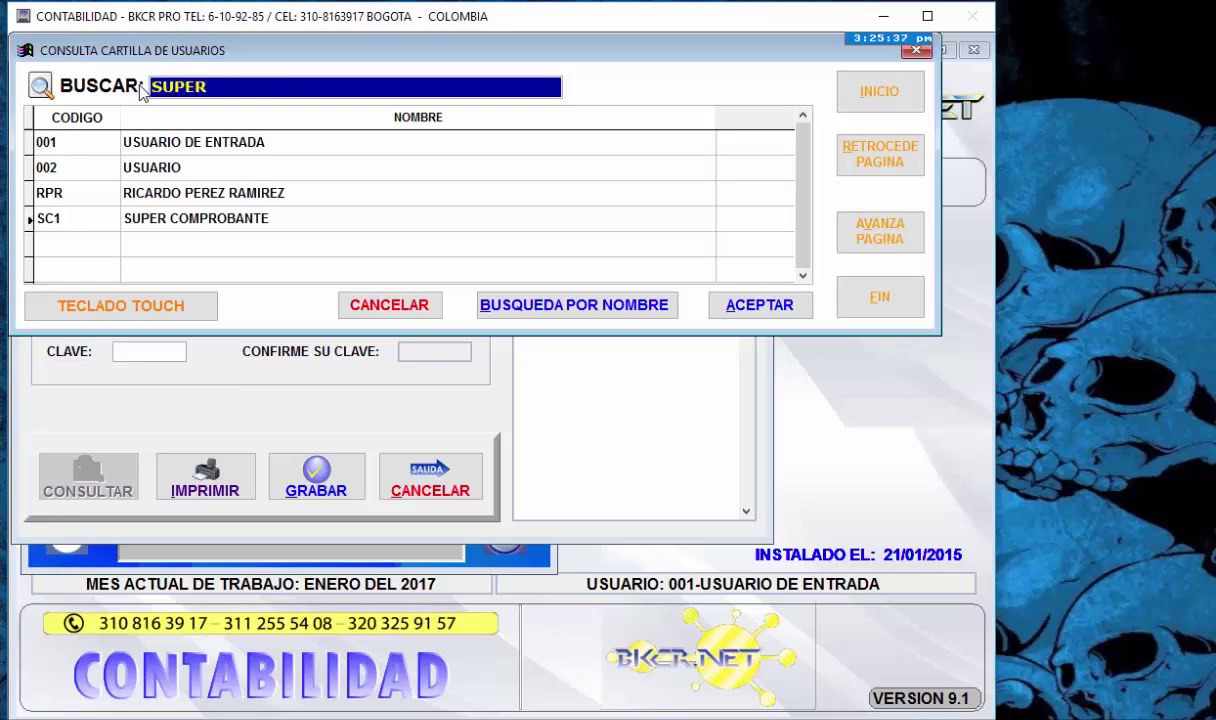
key(Return)
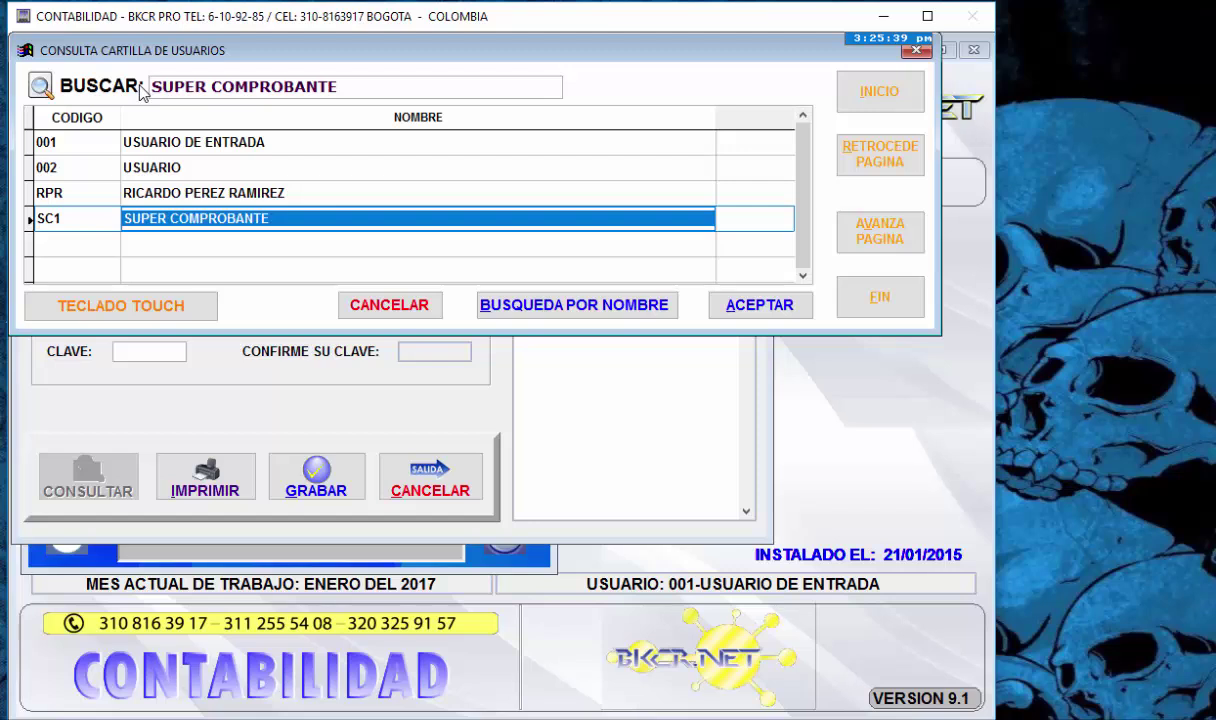
click(141, 221)
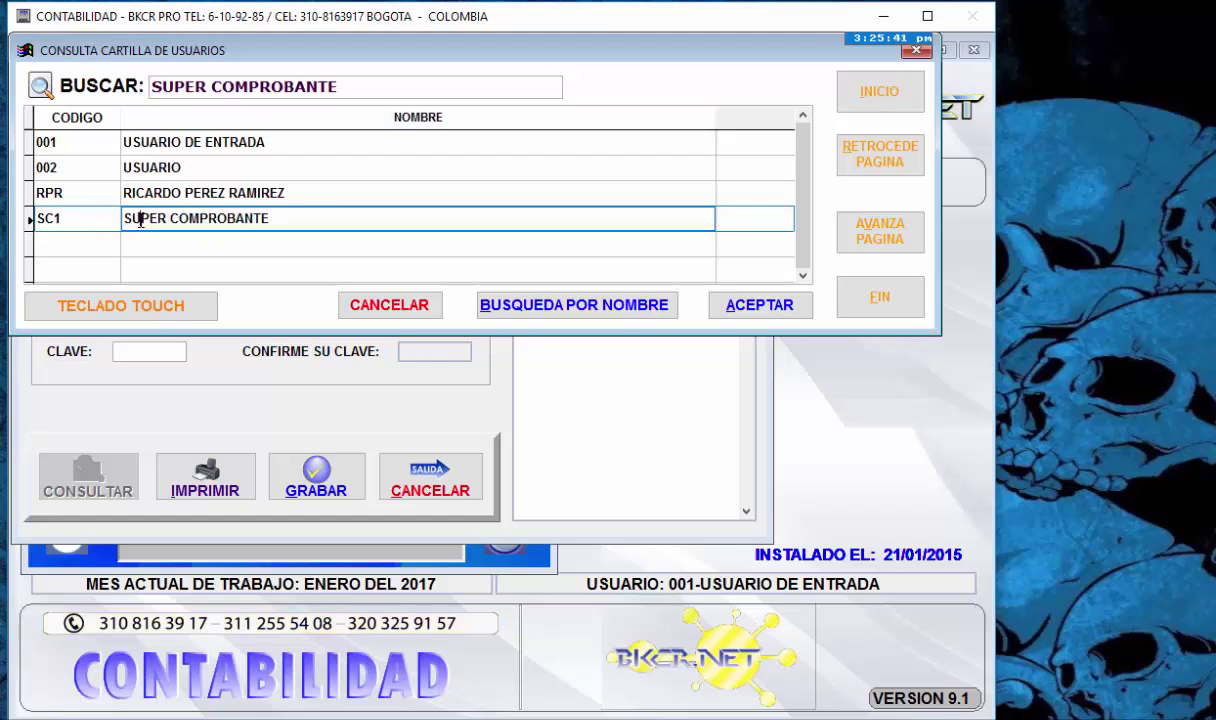
click(739, 308)
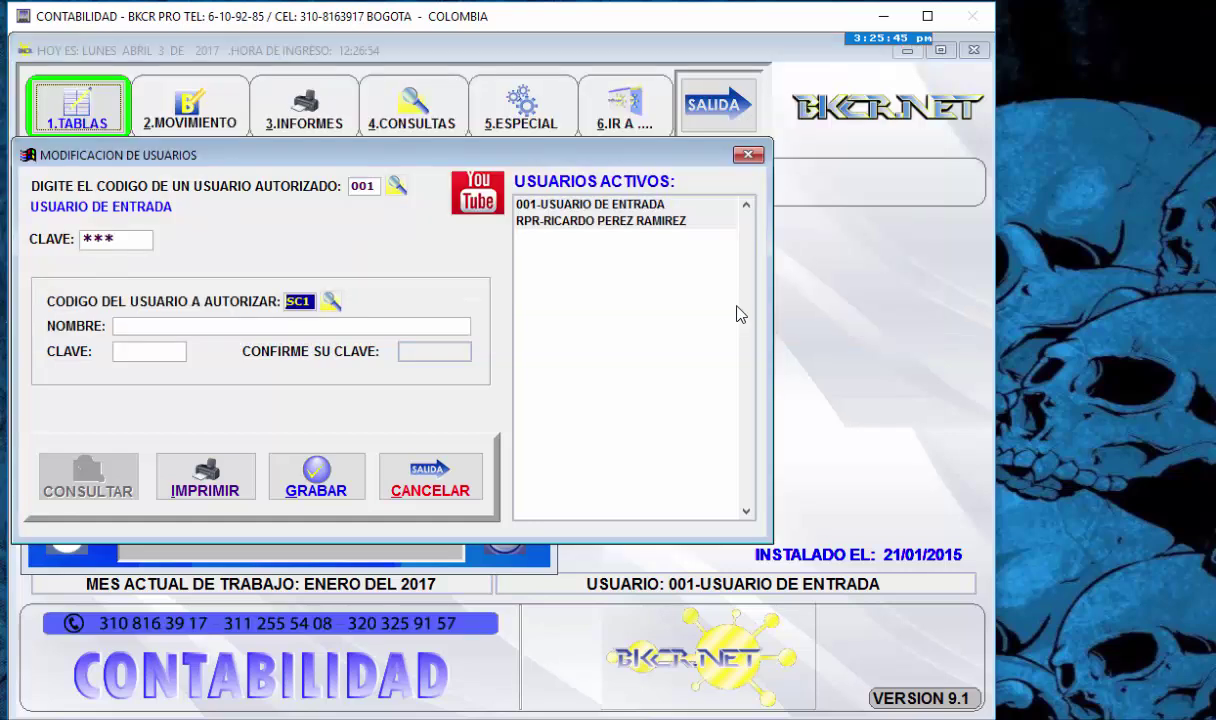
key(Return)
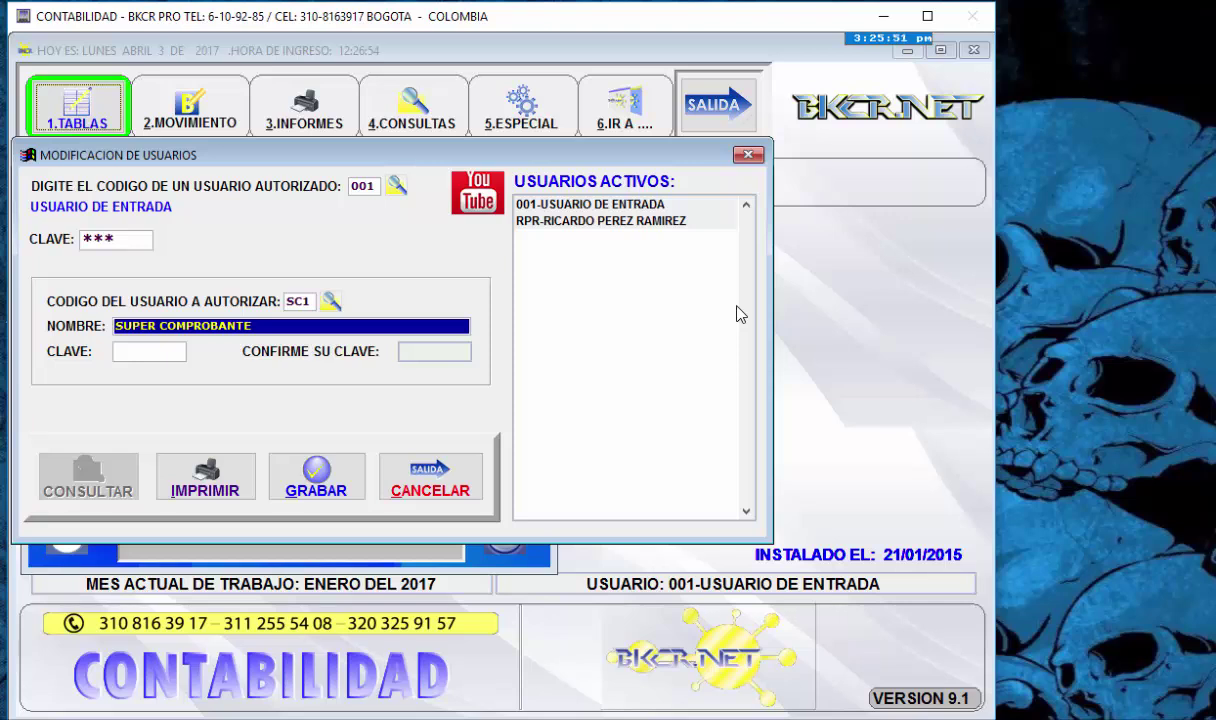
- Keep the name, set and confirm a new password, save user SC1, and close the form
key(Return)
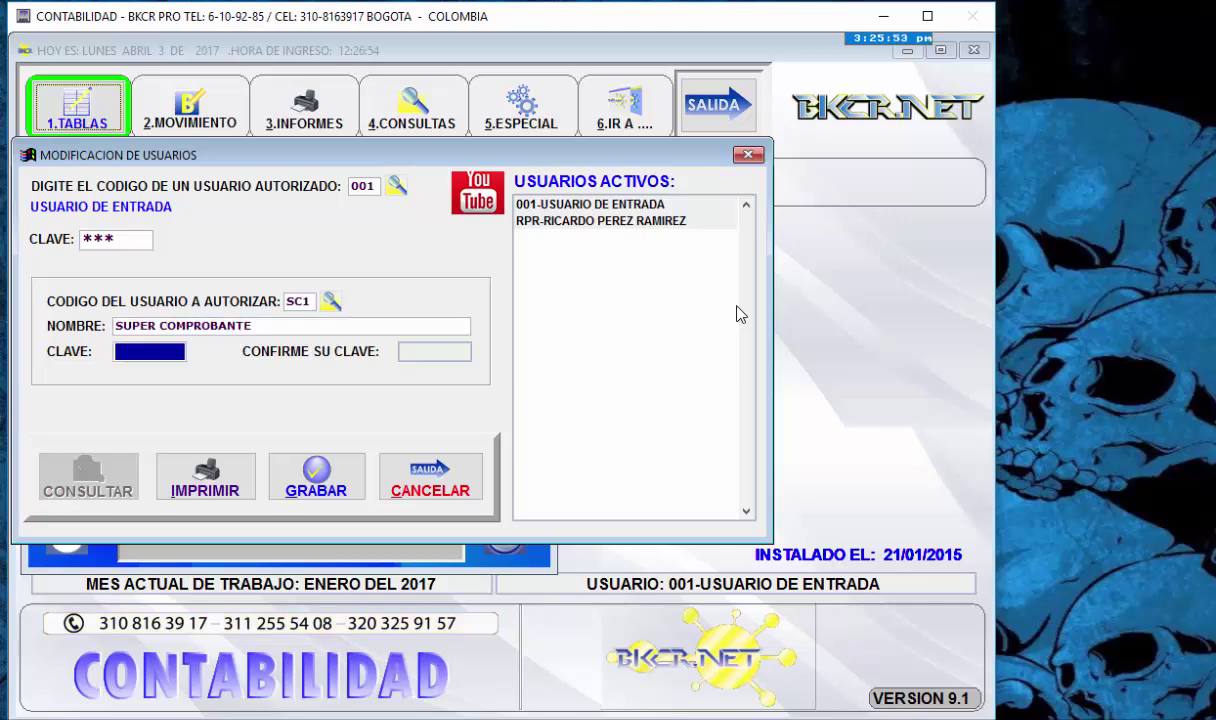
text(***)
key(Return)
text(***)
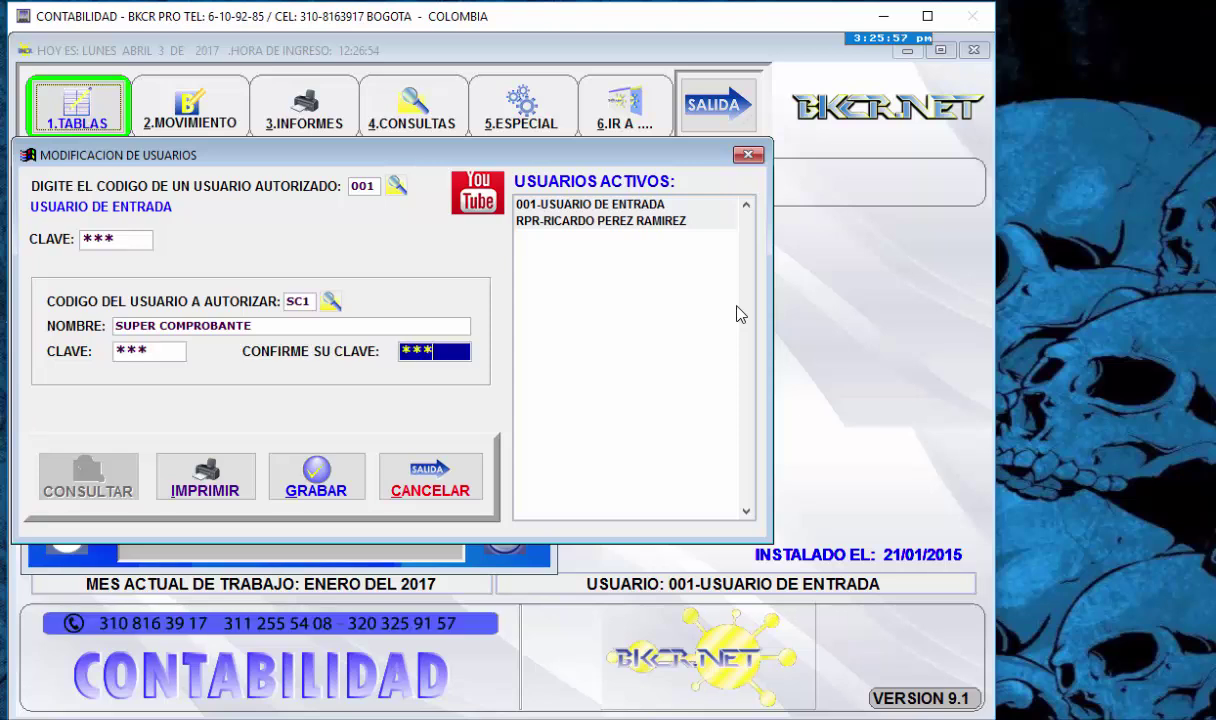
key(Return)
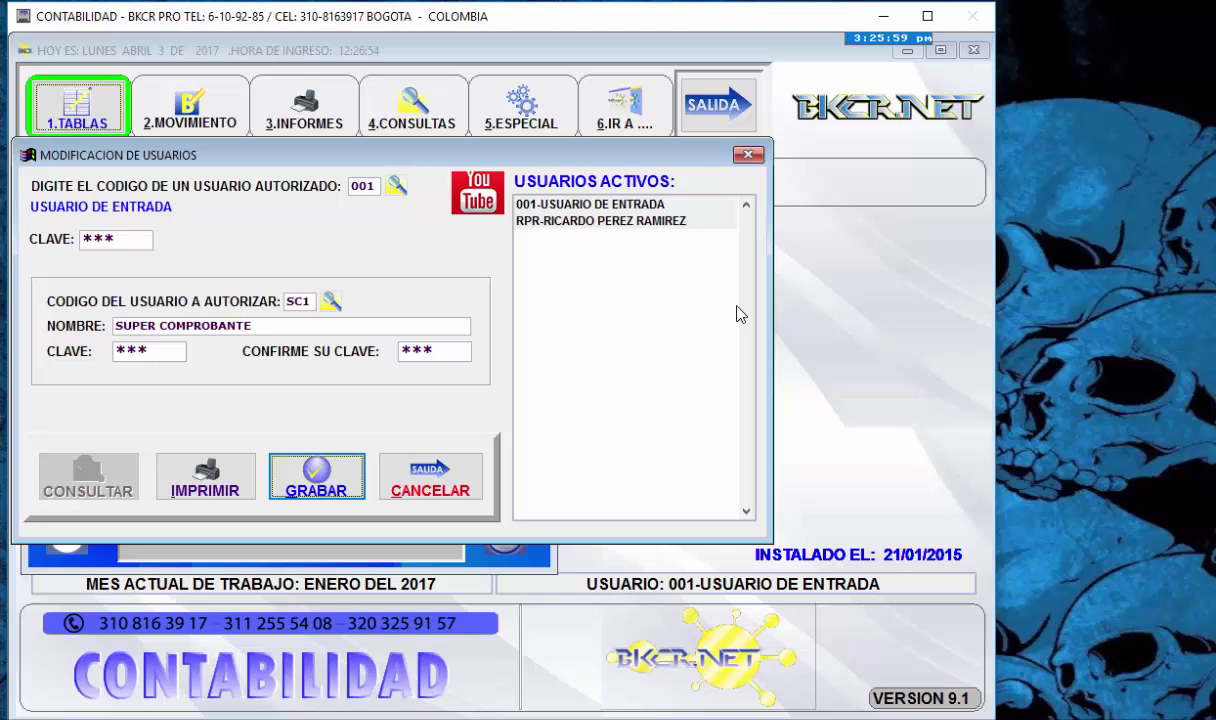
key(Return)
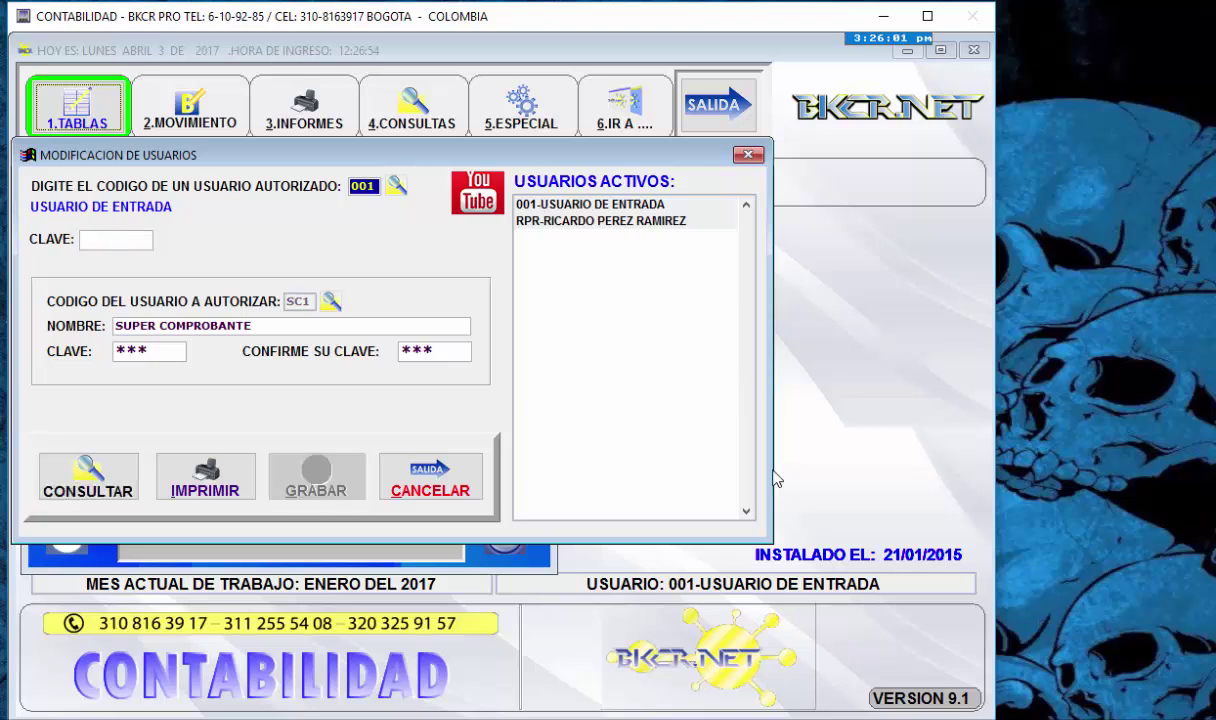
click(430, 480)
key(Down)
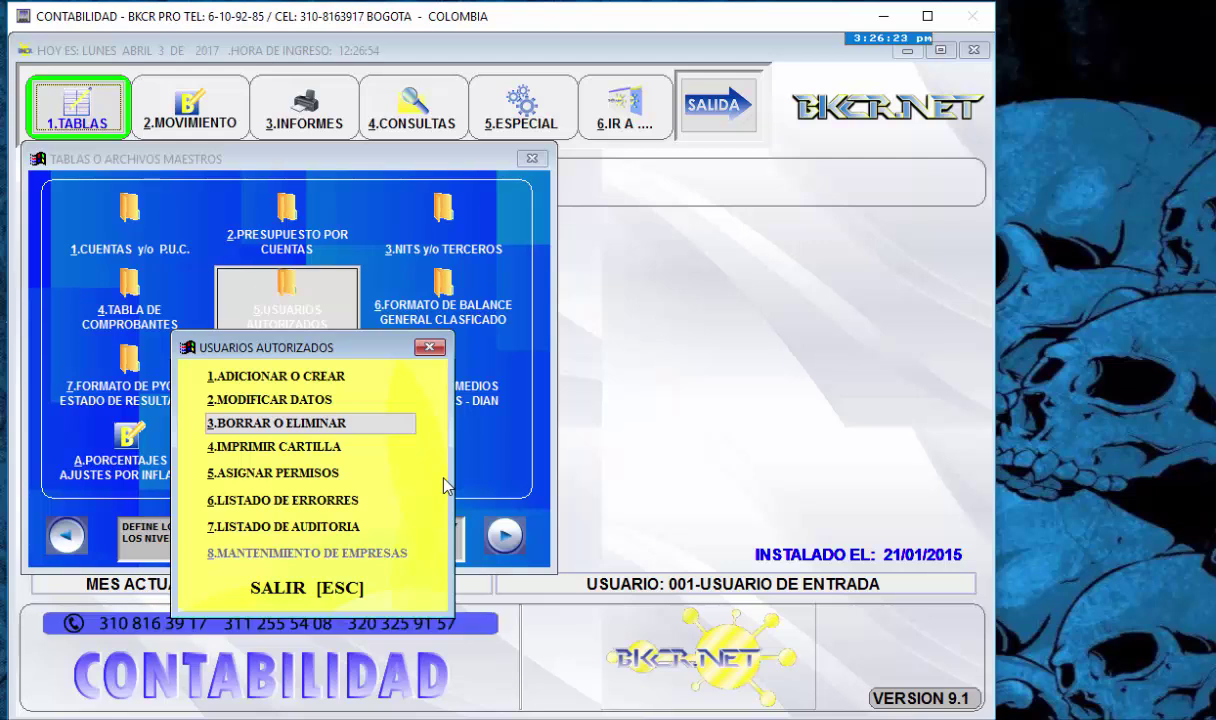
key(Return)
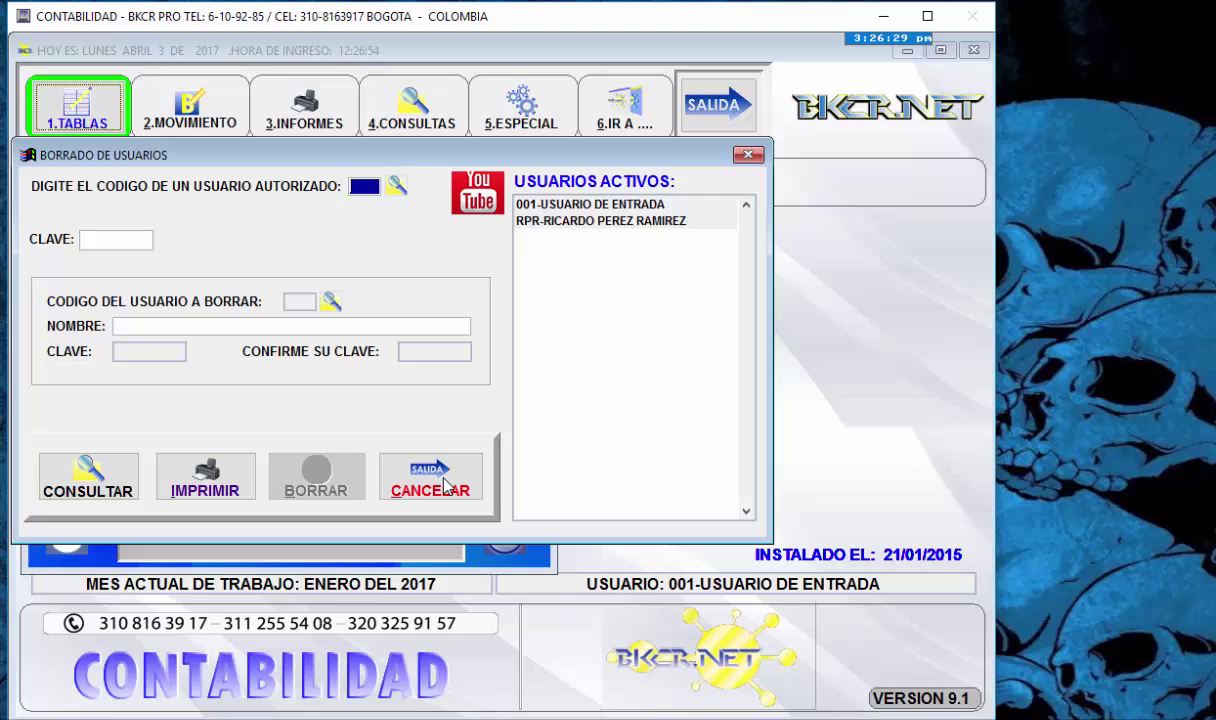
text(001)
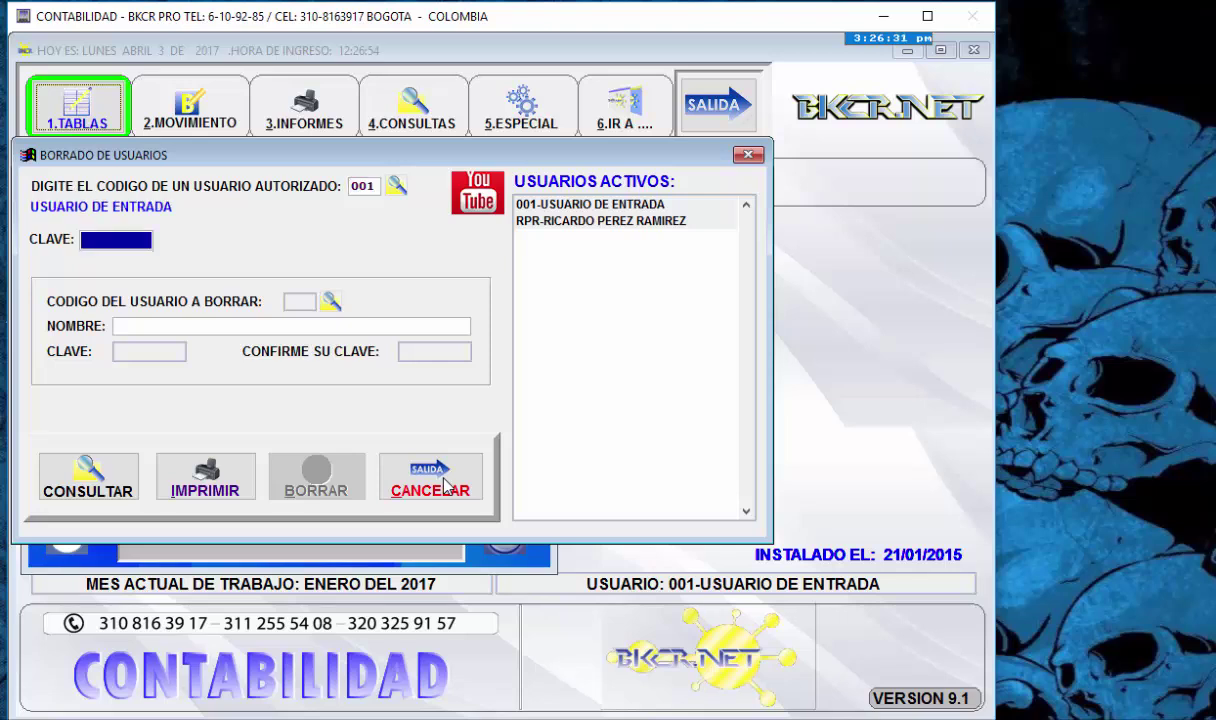
text(***)
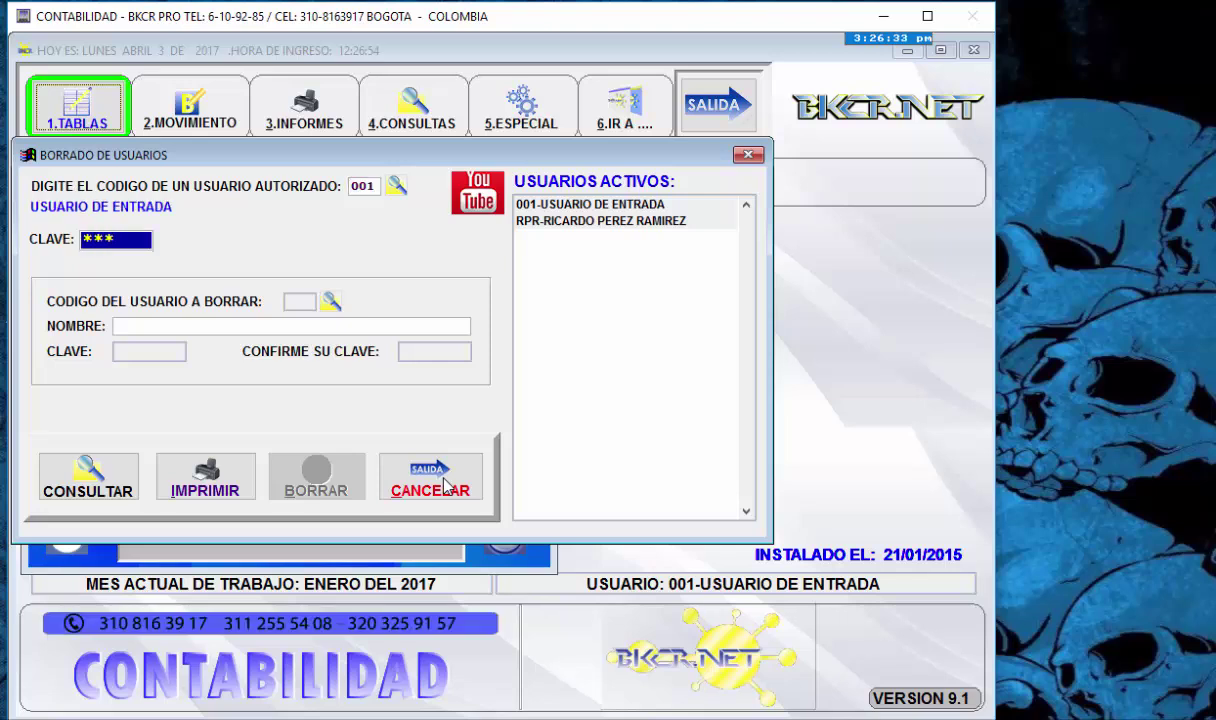
key(Return)
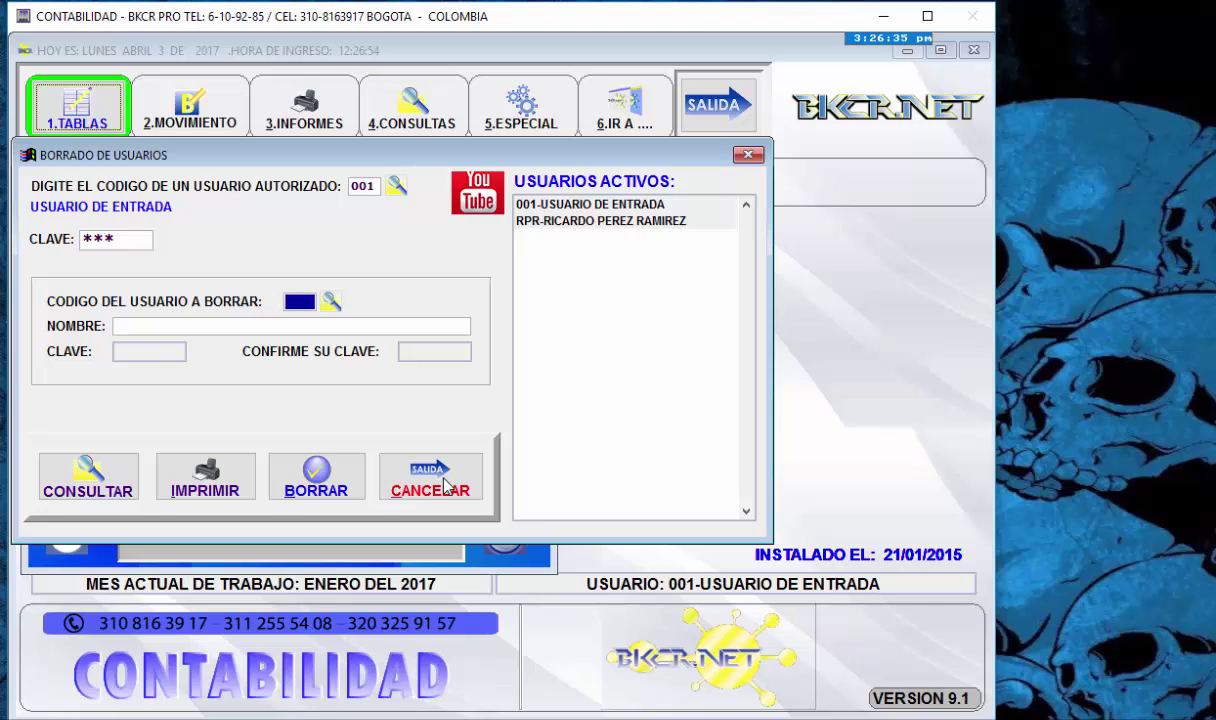
key(Return)
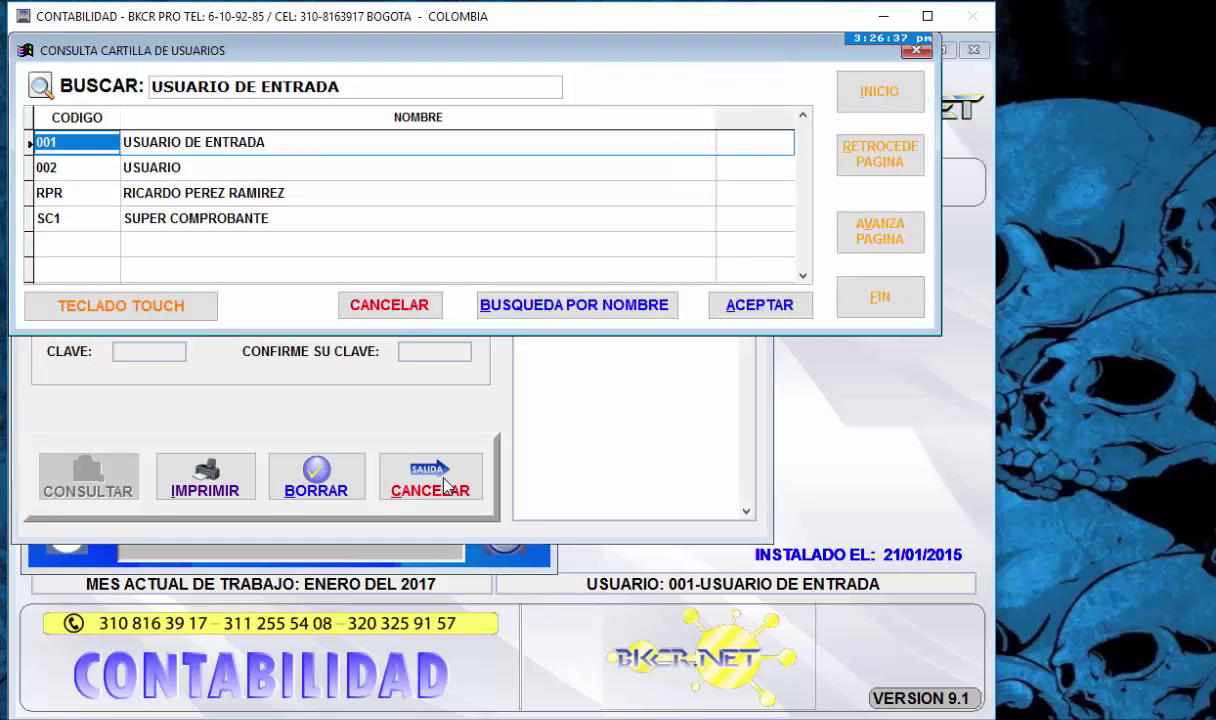
key(Down)
key(Down)
key(Up)
key(Up)
key(Down)
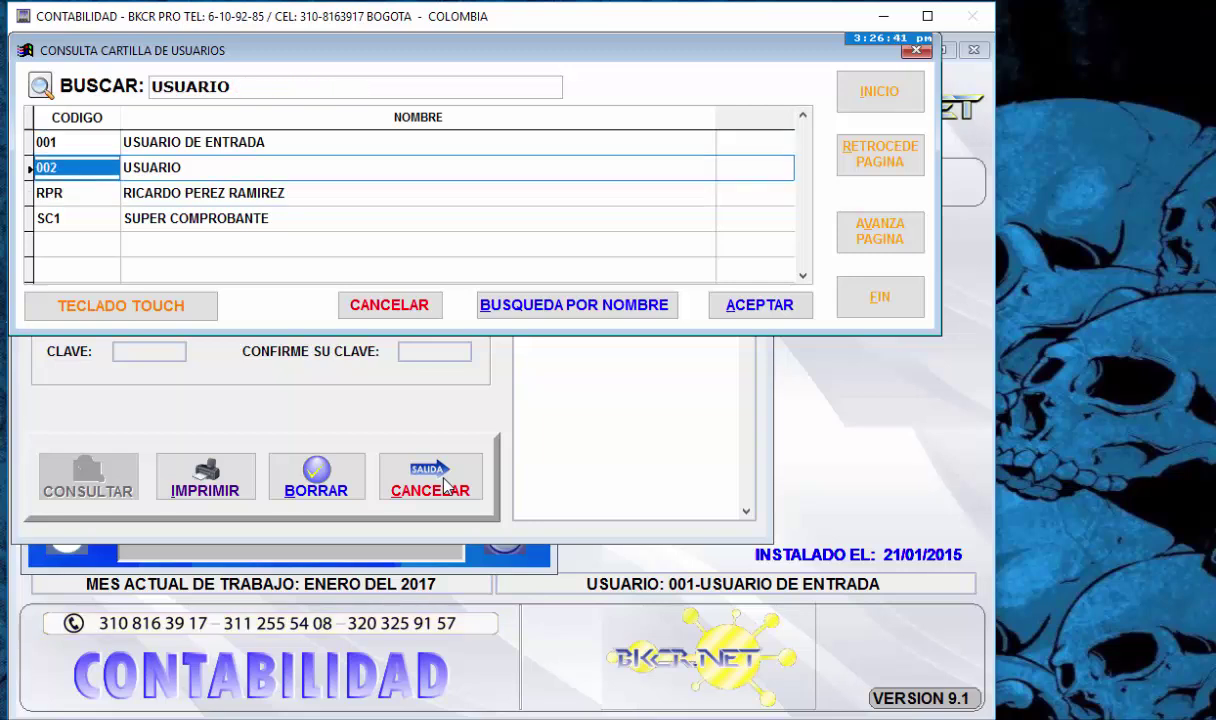
key(Return)
key(Return)
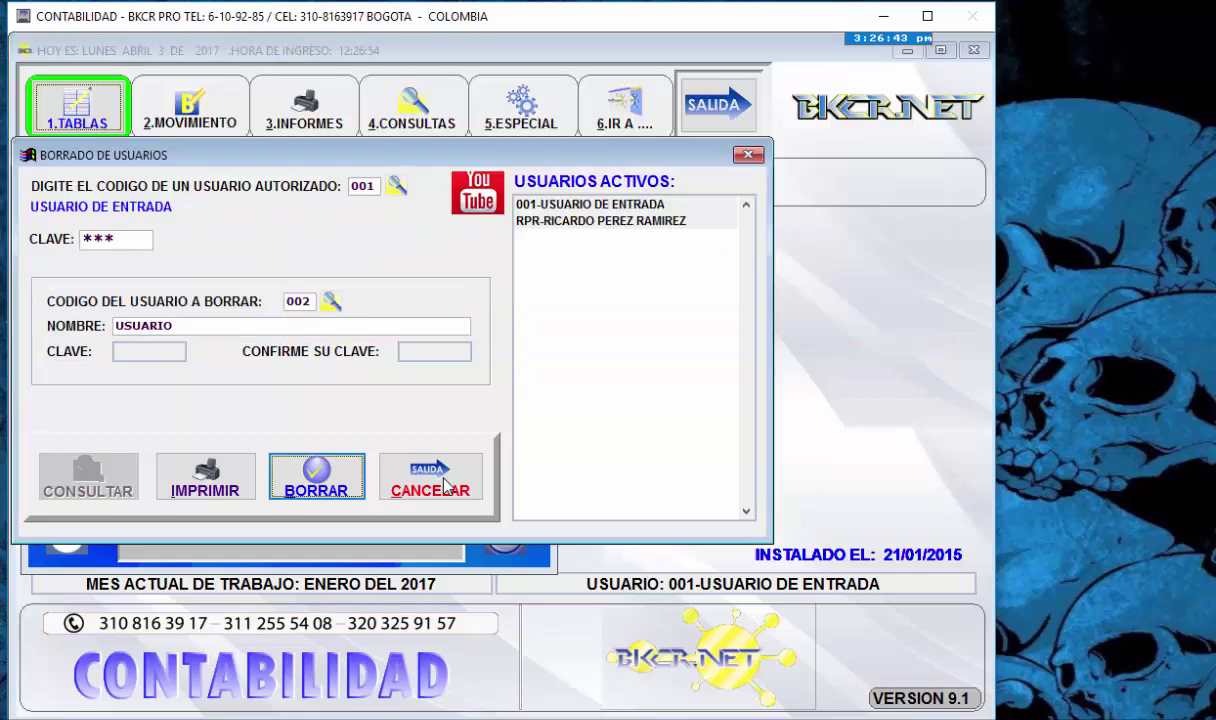
click(336, 490)
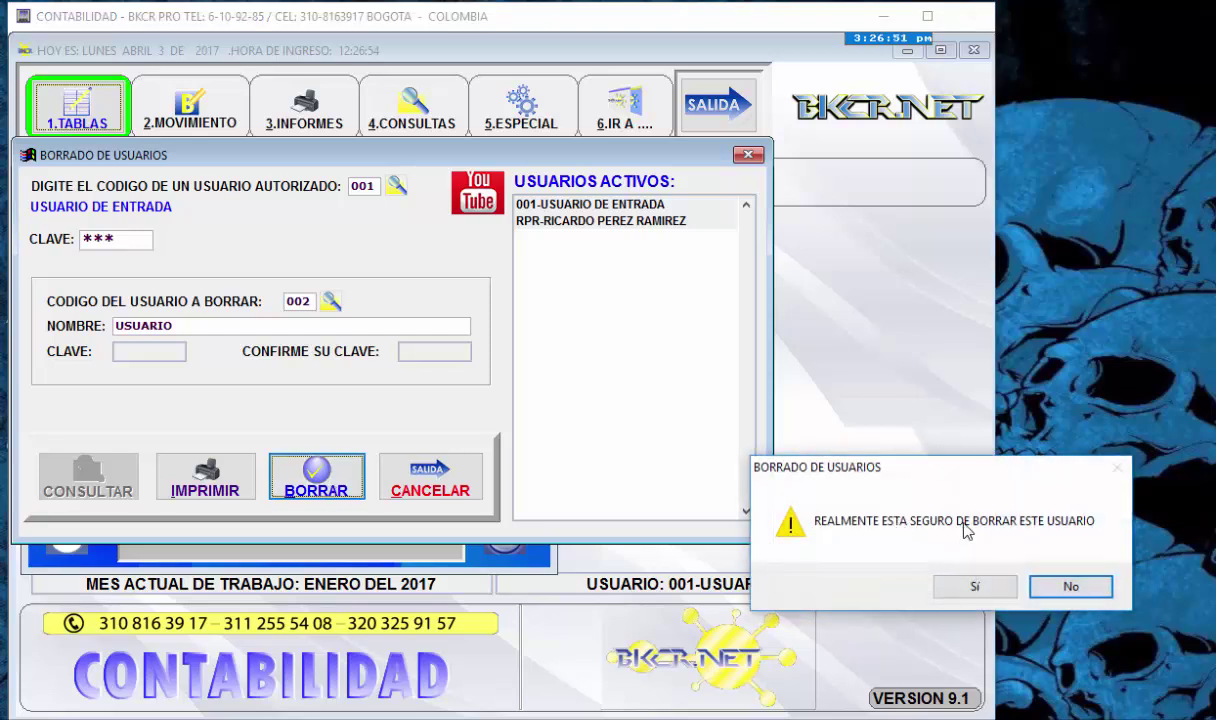
click(1052, 591)
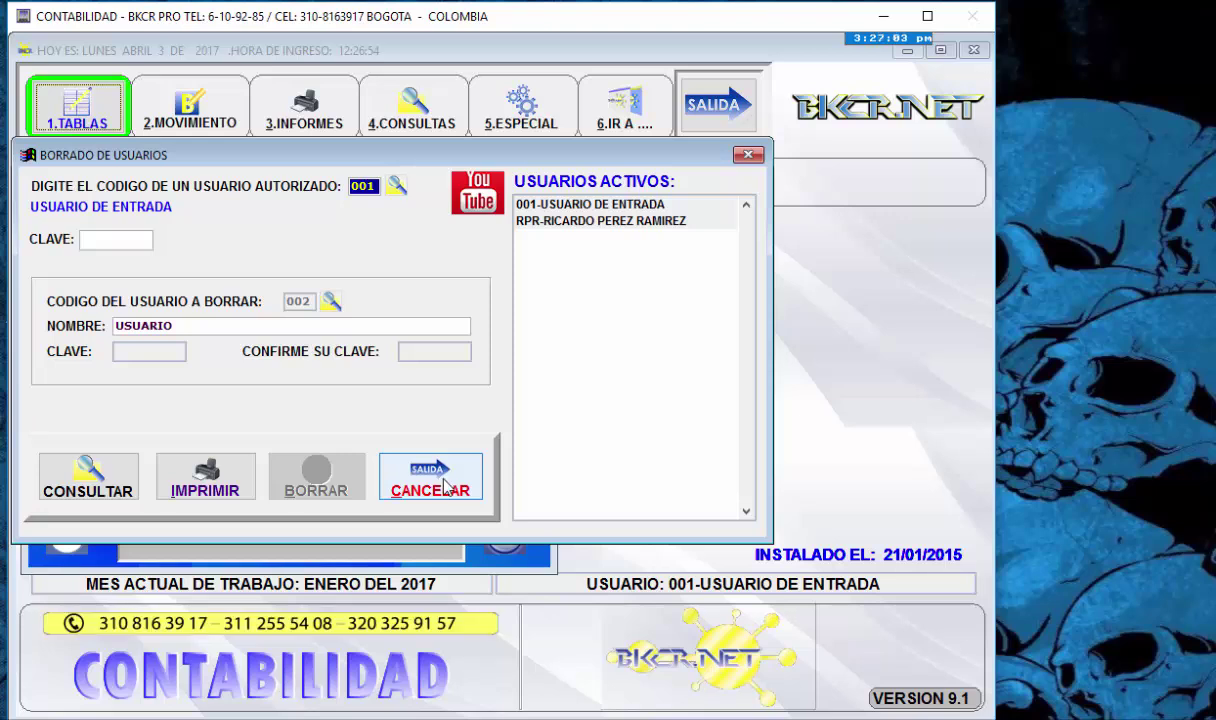
click(447, 487)
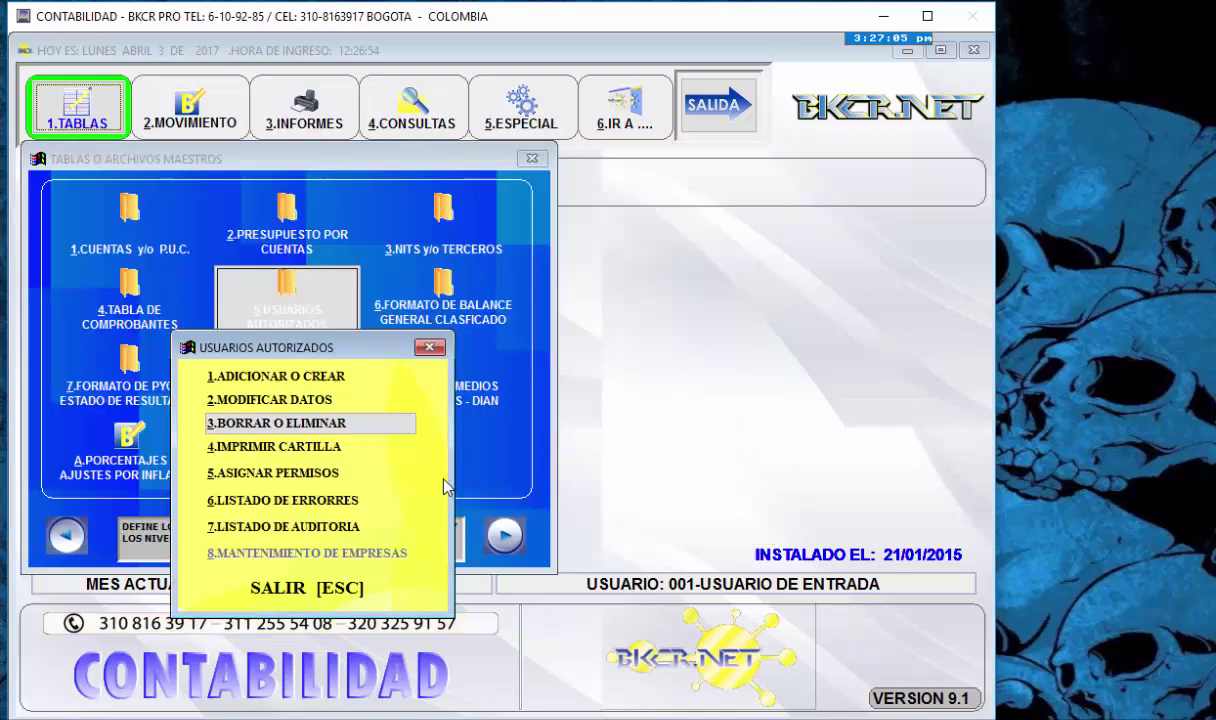
key(Down)
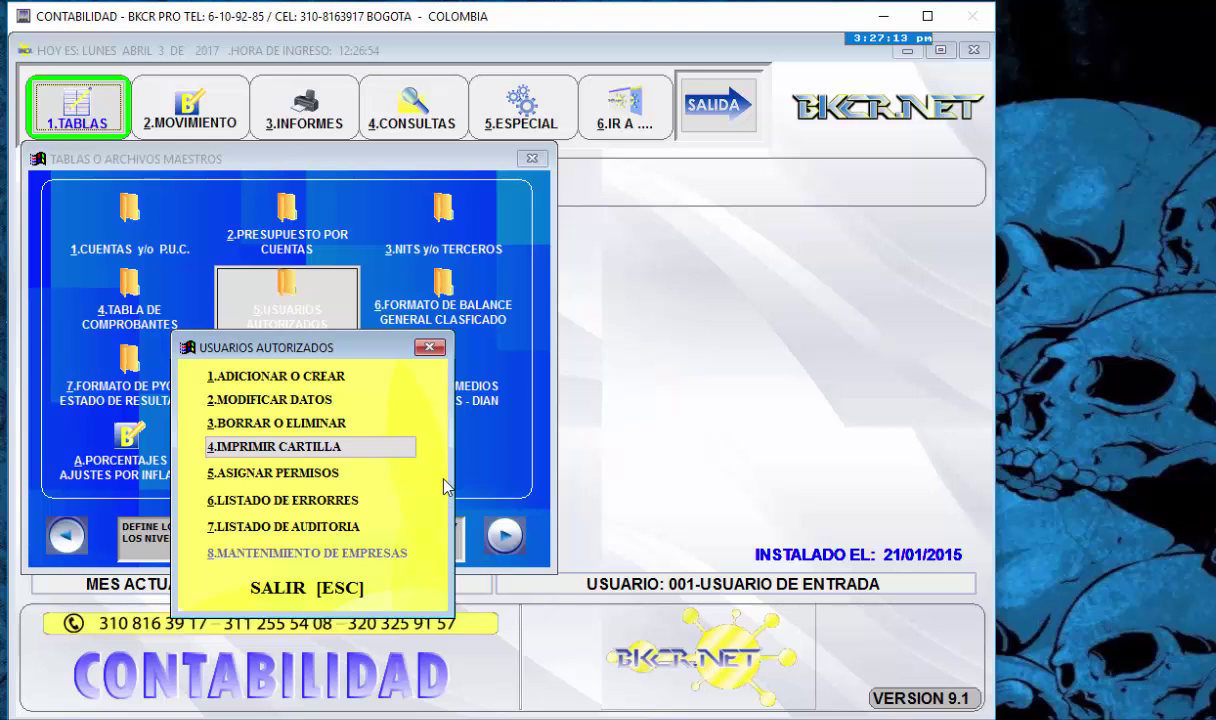
key(Return)
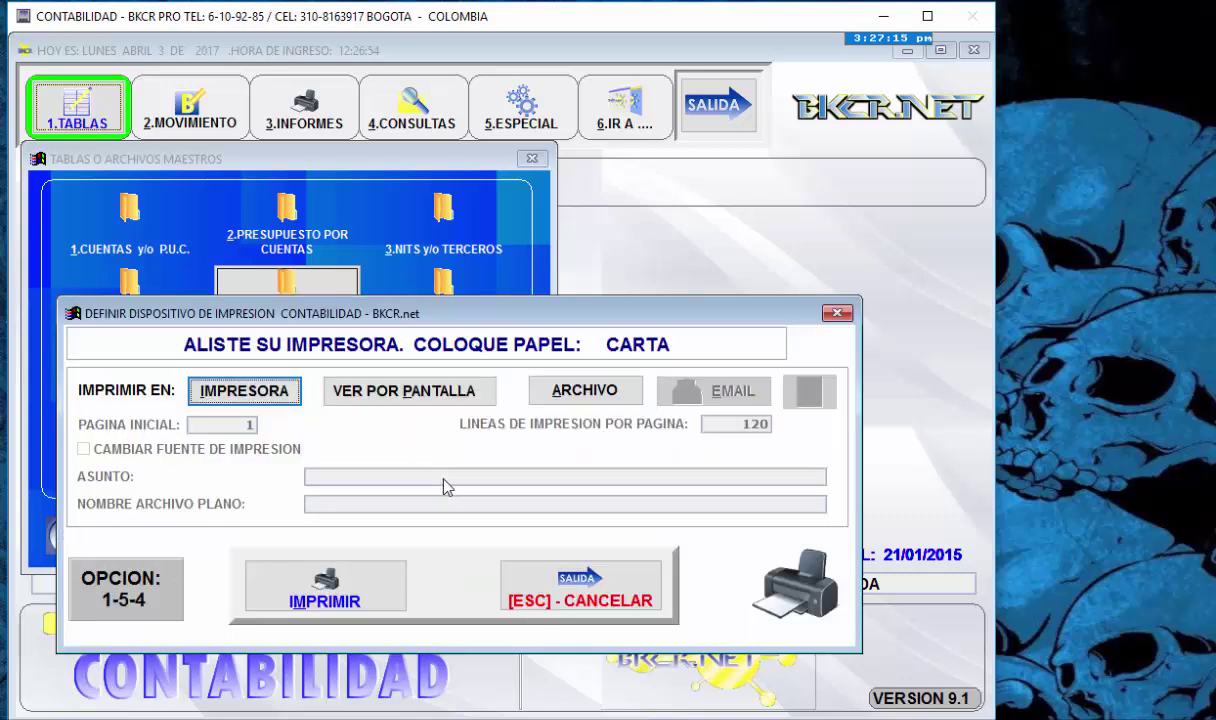
key(Tab)
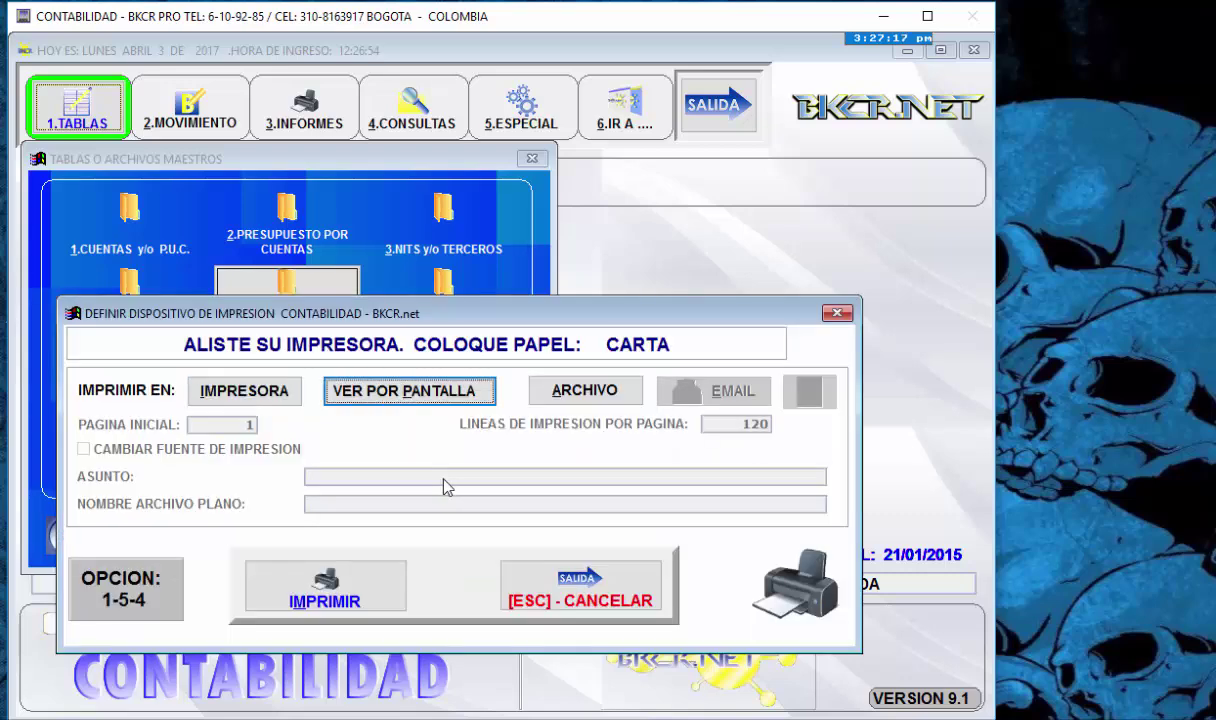
key(Return)
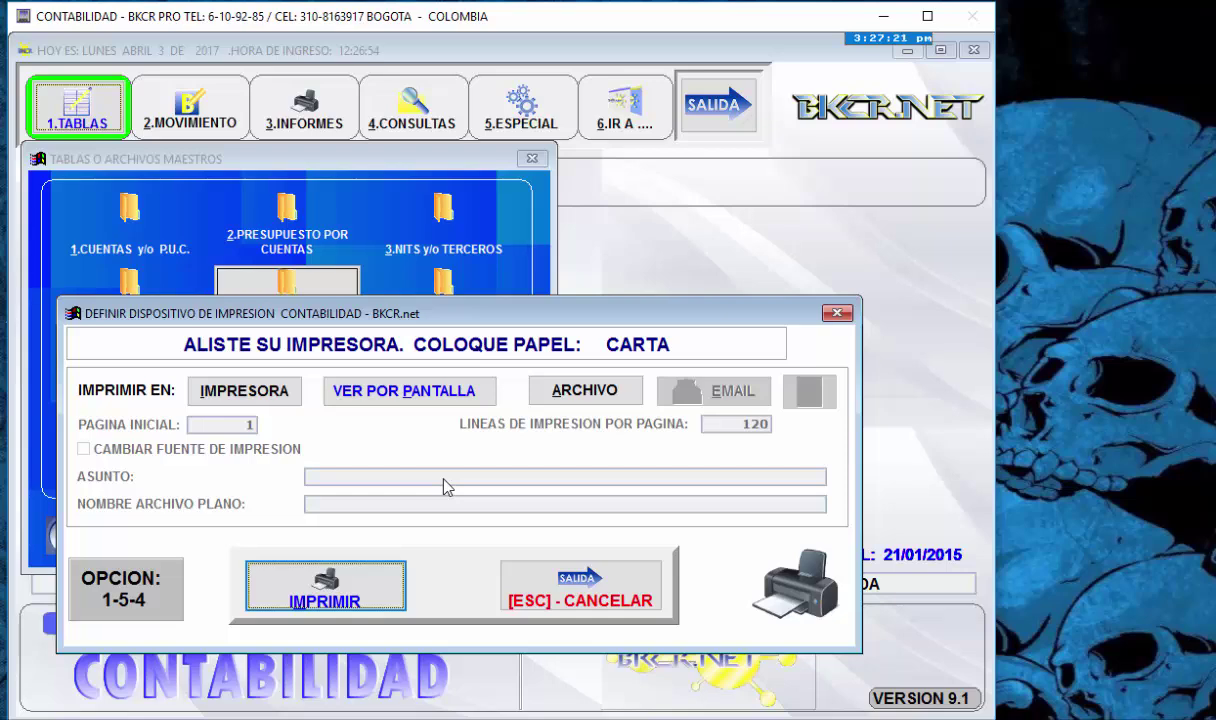
key(Return)
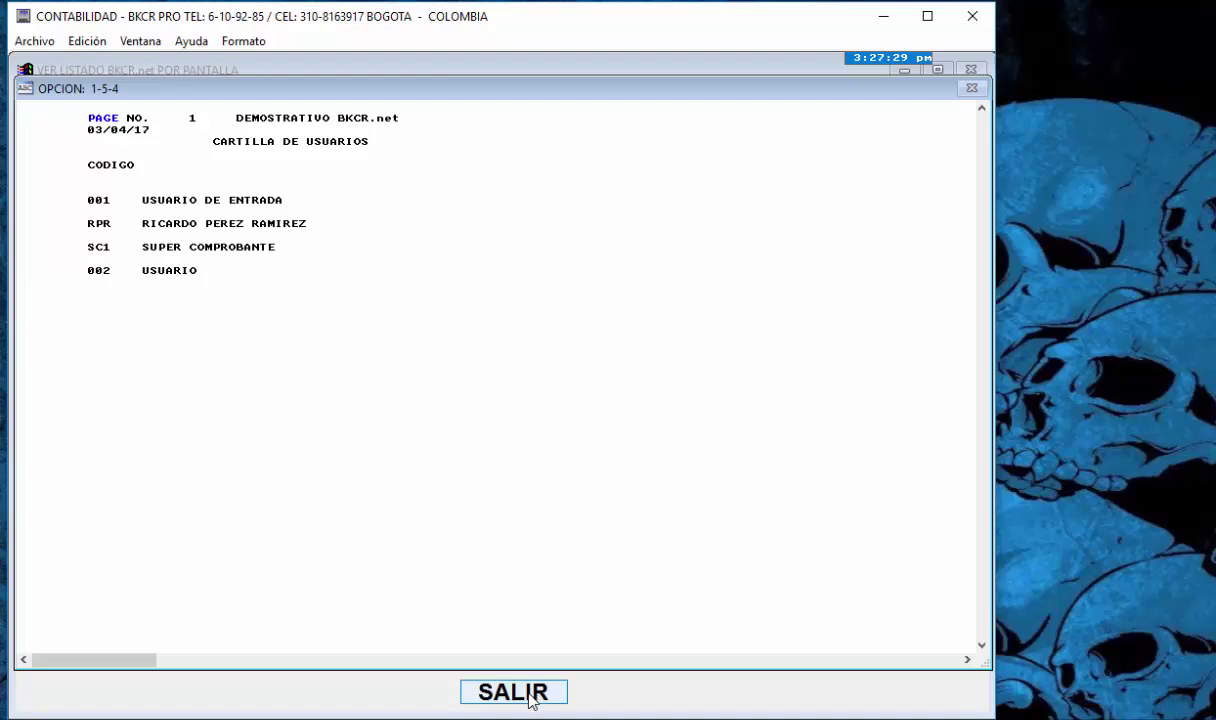
click(531, 694)
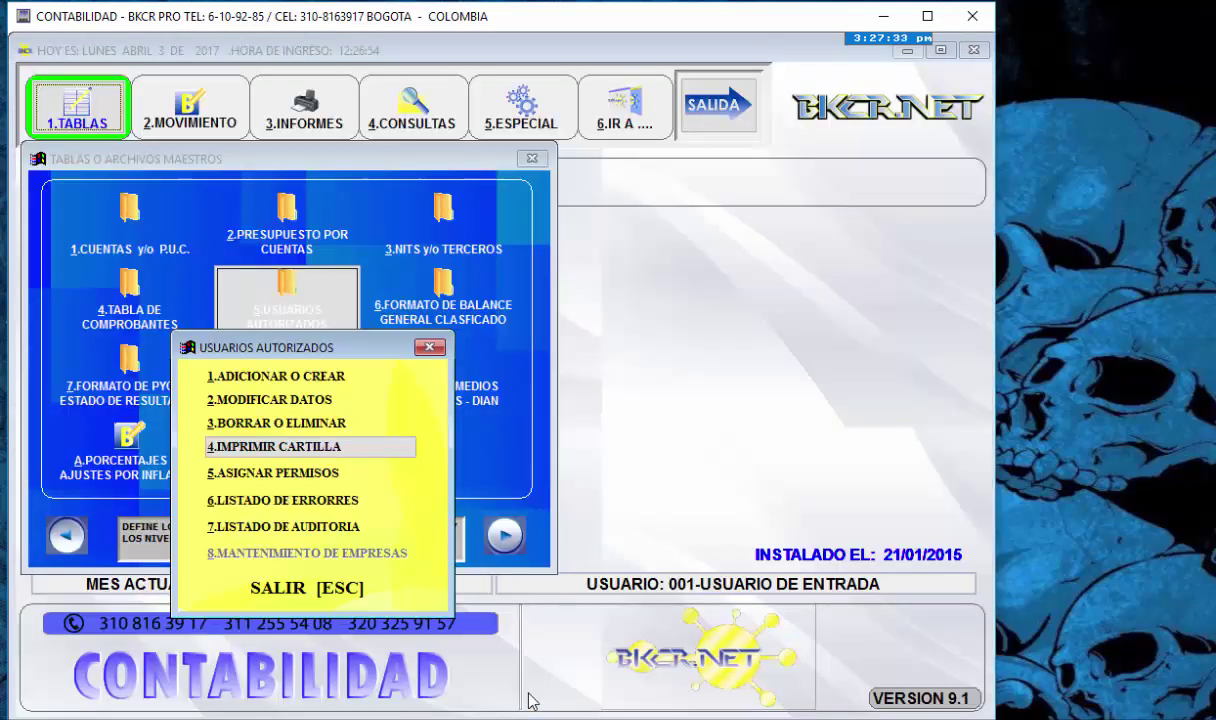
- Open 5.ASIGNAR PERMISOS and load the permission grid for user 002 from the user lookup
key(Down)
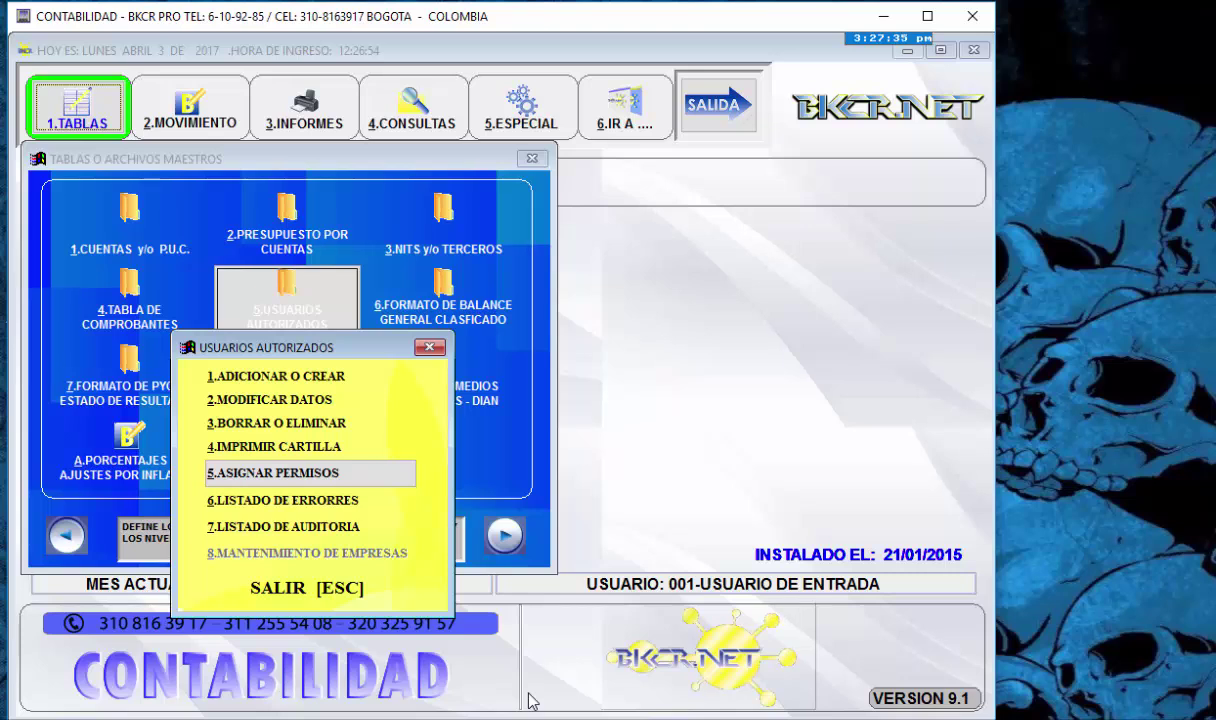
key(Up)
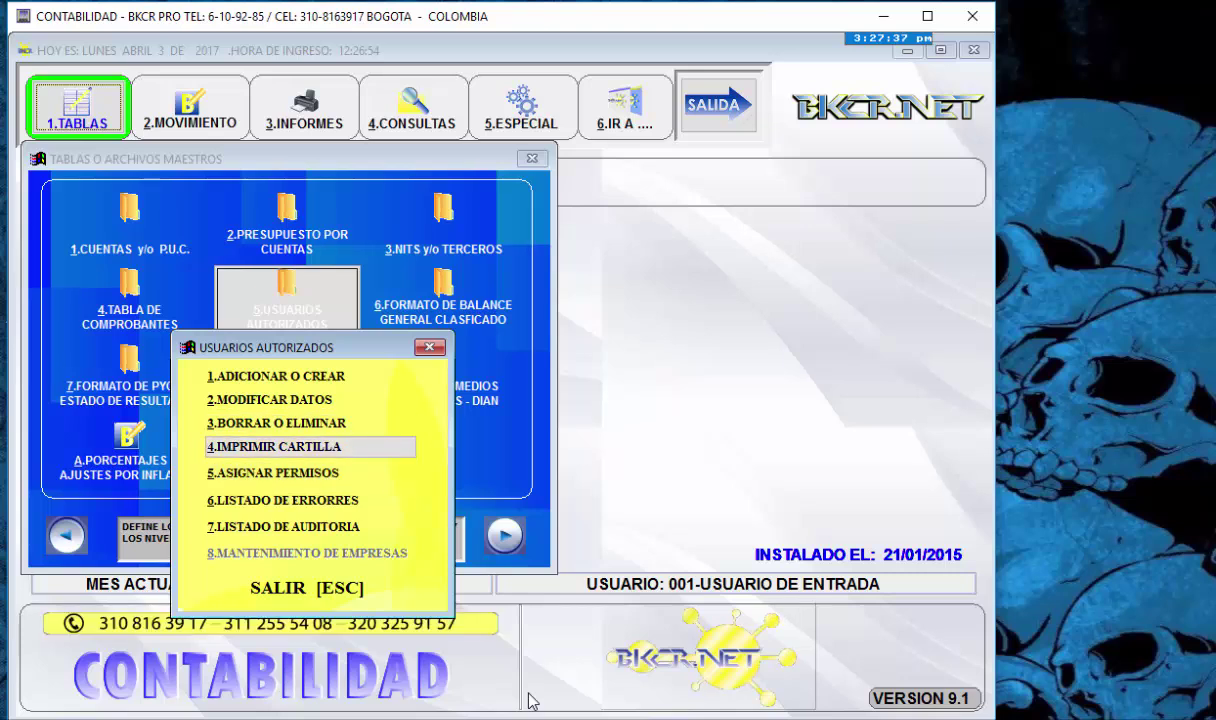
key(Down)
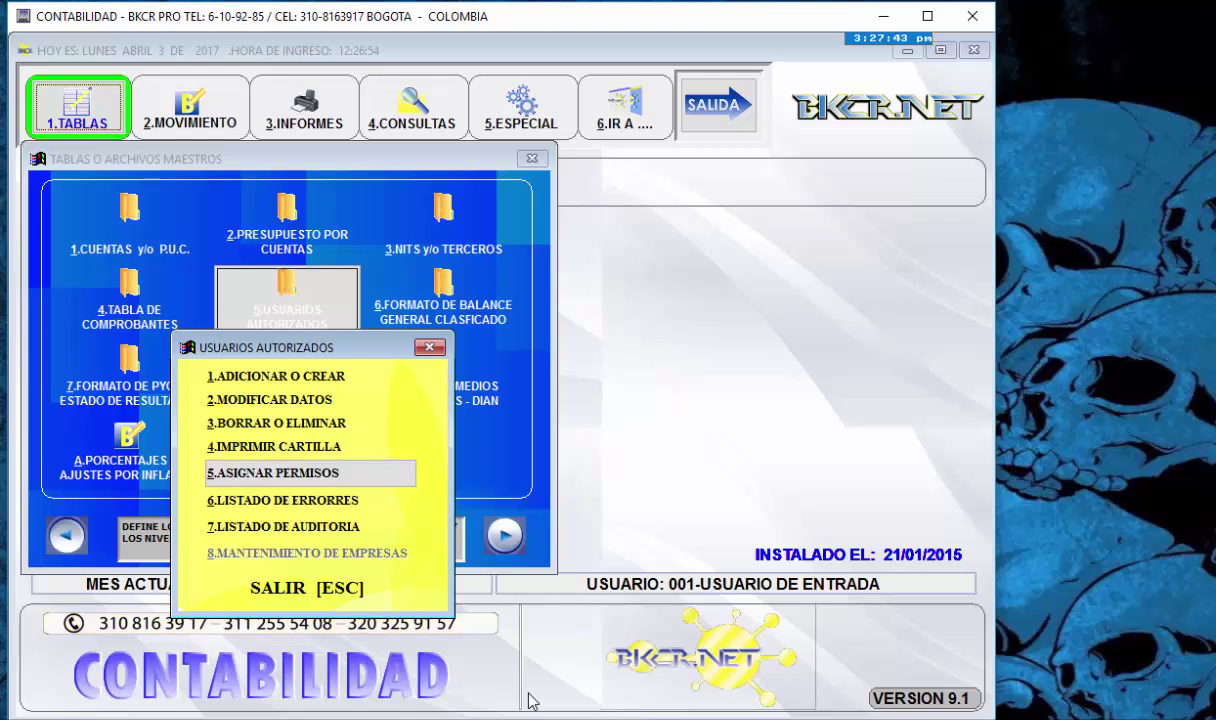
key(Return)
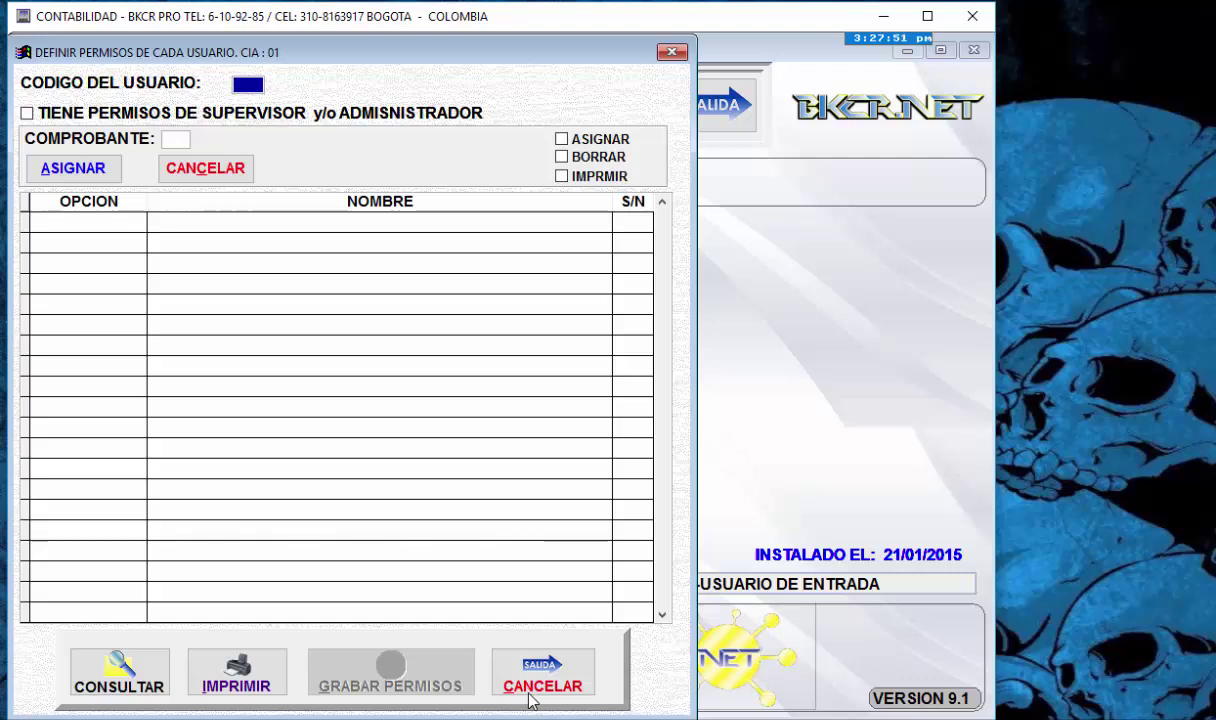
key(Return)
key(Down)
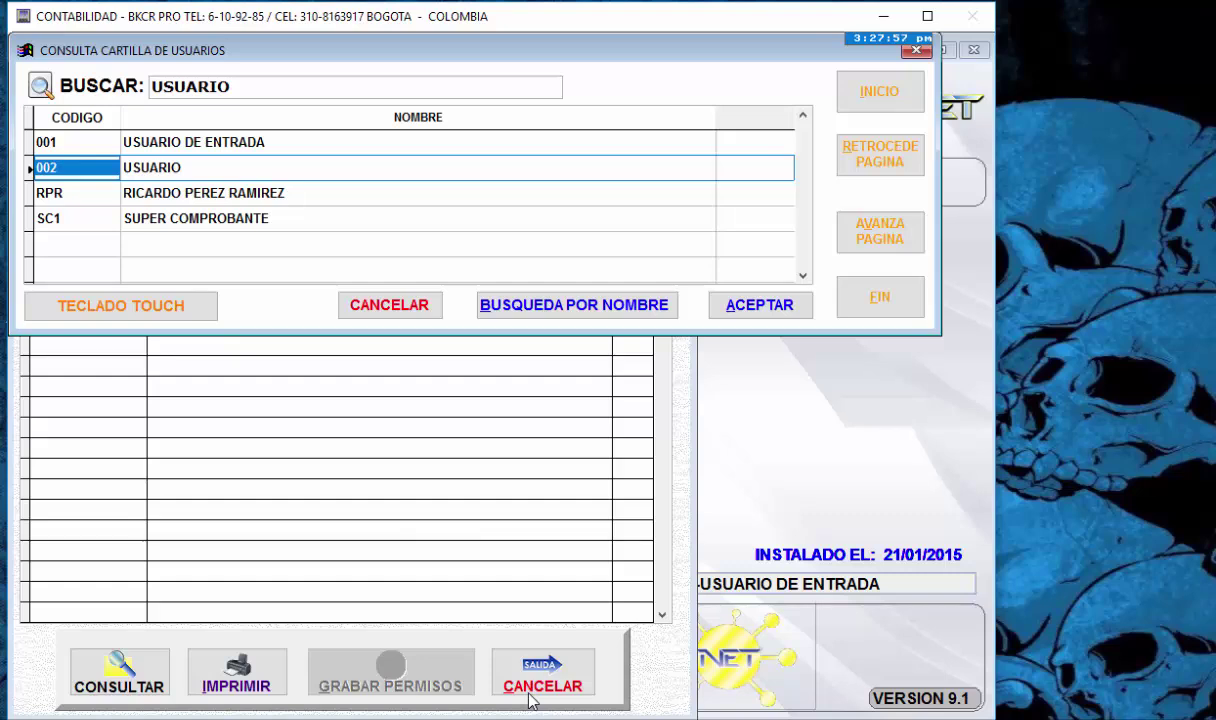
key(Return)
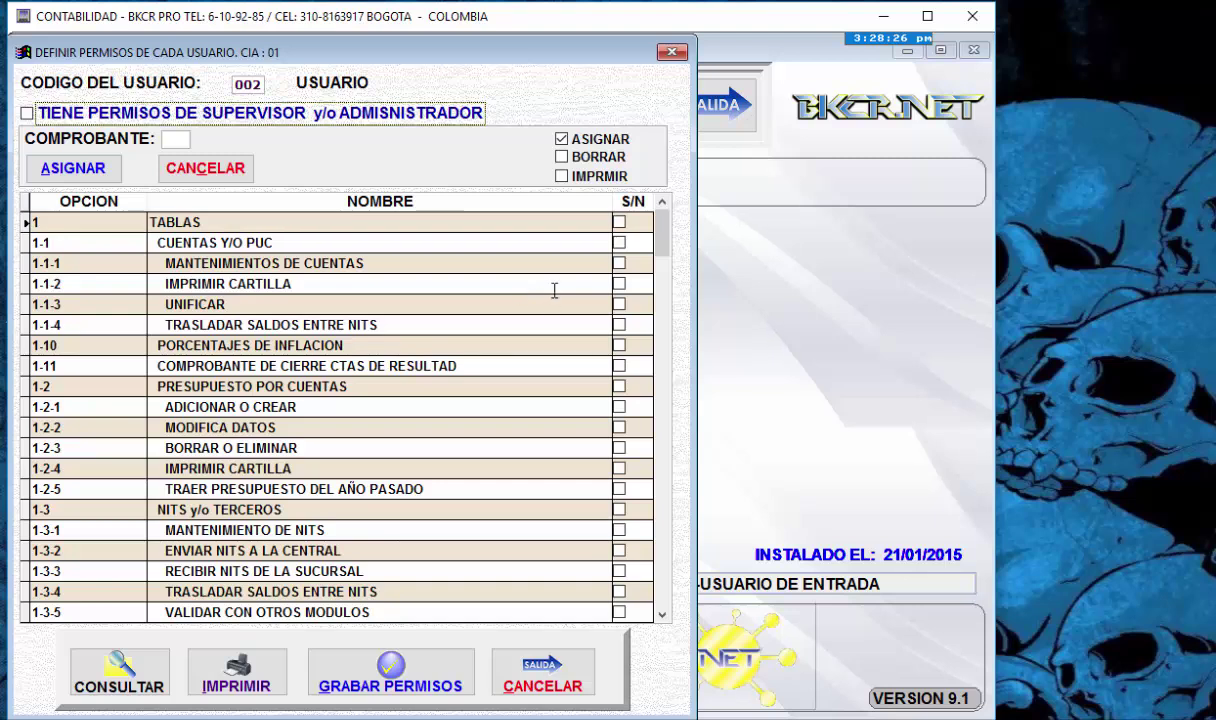
- Tick TABLAS, the CUENTAS Y/O PUC options, 1-10, 1-11 and 1-2 to 1-2-3, then save and reload
click(619, 223)
click(619, 243)
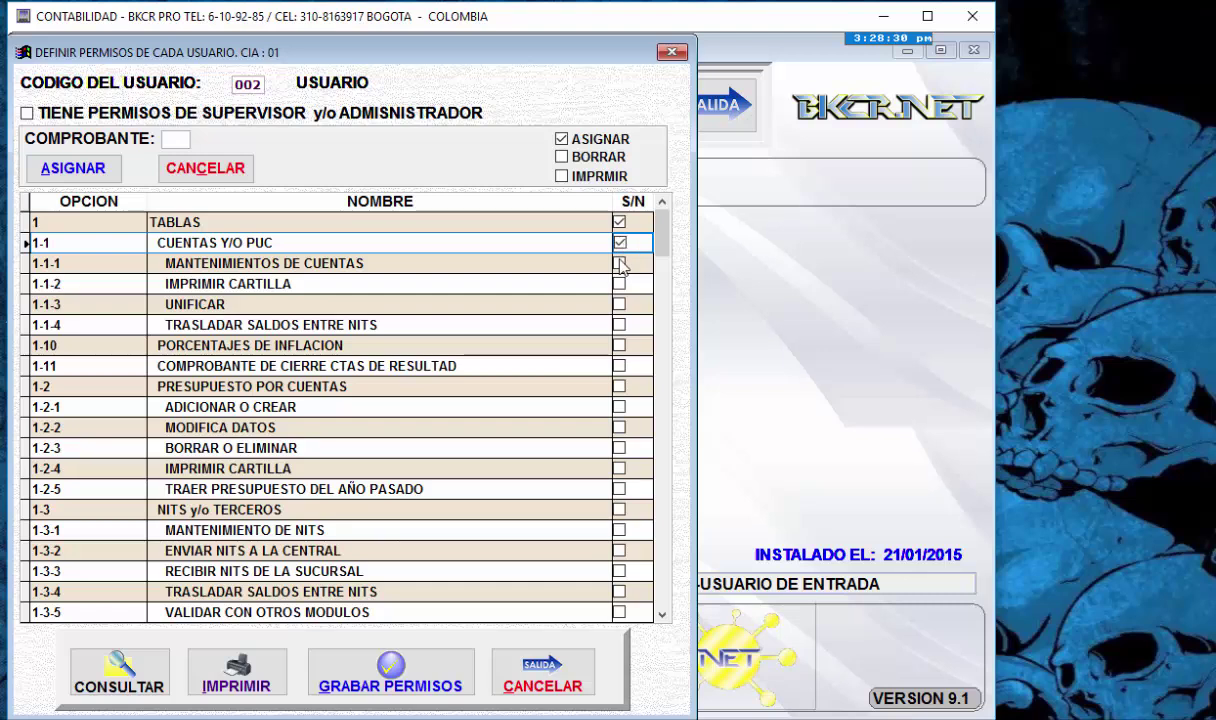
click(619, 264)
click(619, 284)
click(619, 305)
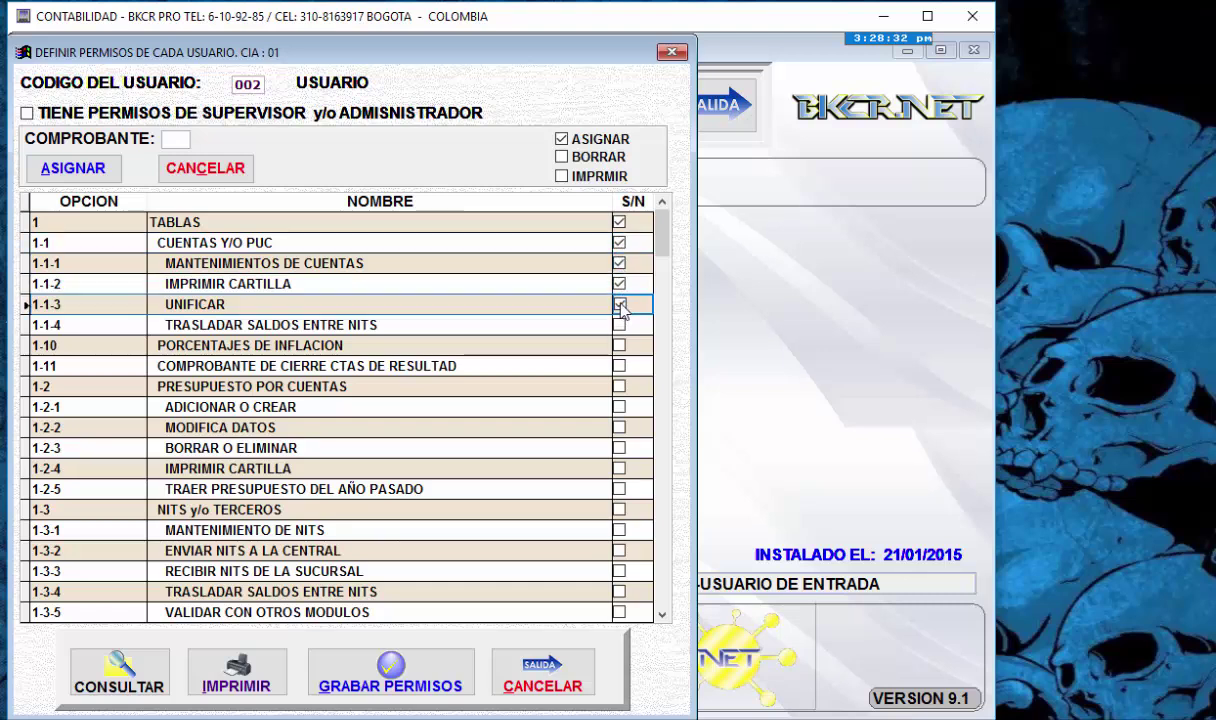
click(619, 325)
click(619, 345)
click(619, 366)
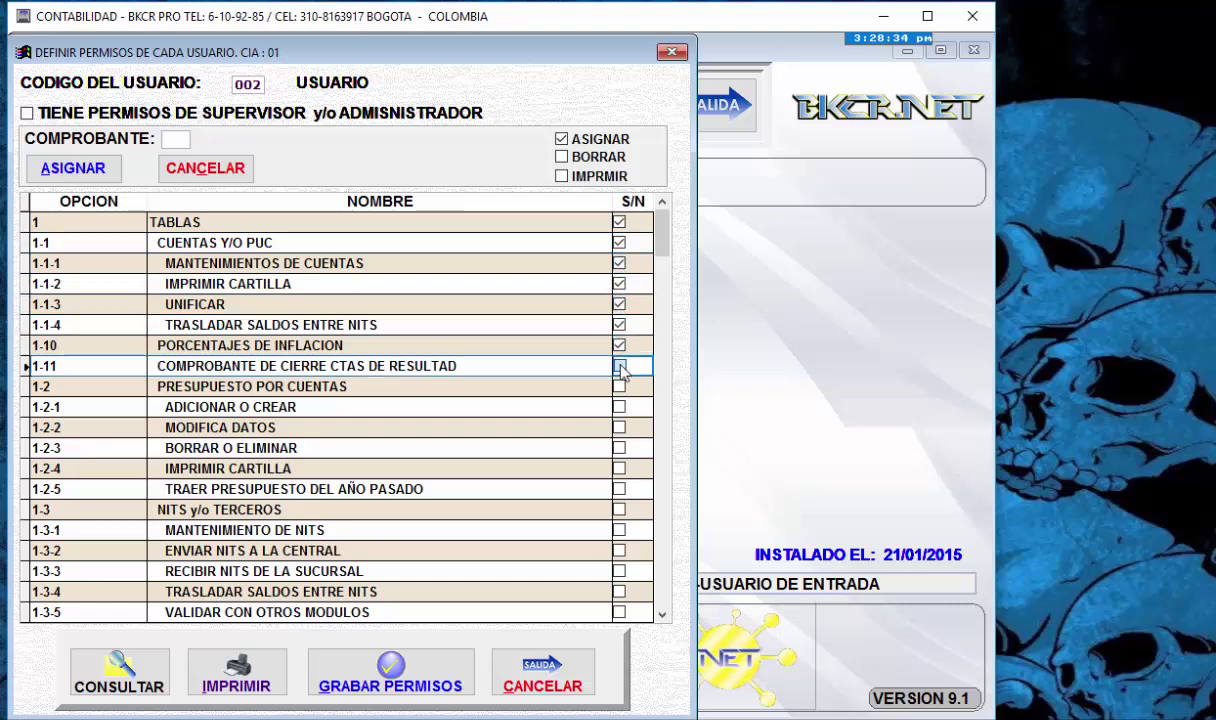
click(619, 386)
click(619, 407)
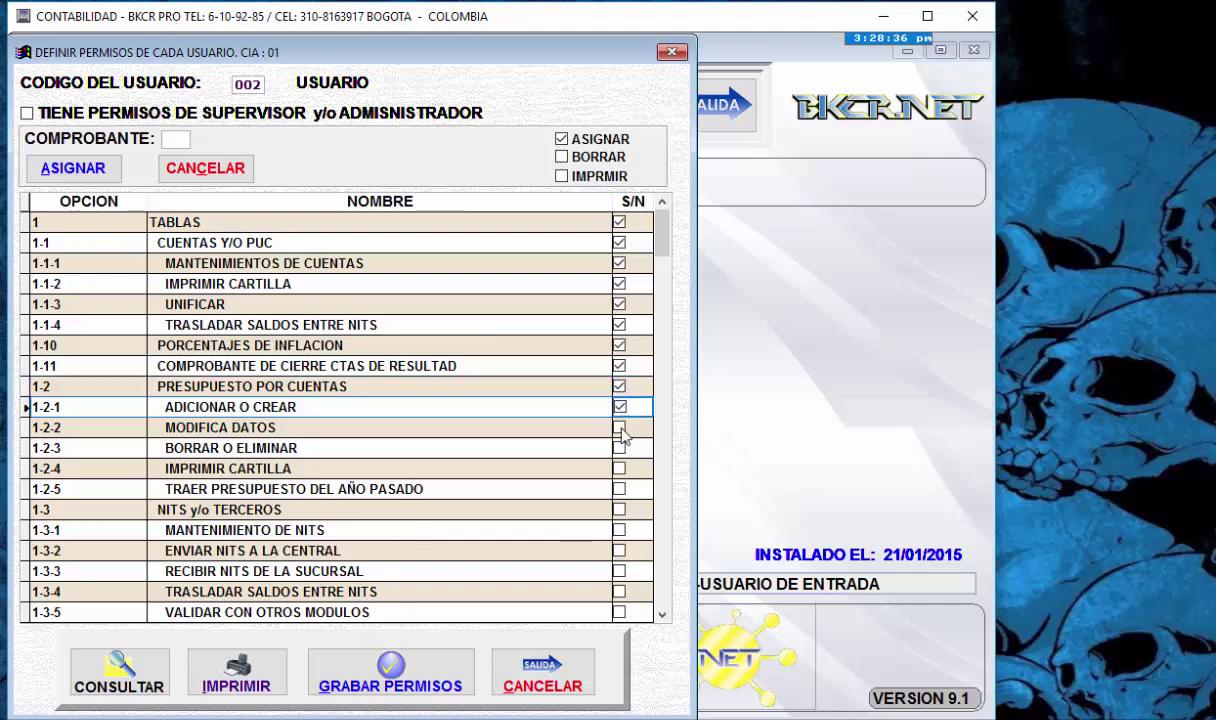
click(619, 427)
click(619, 448)
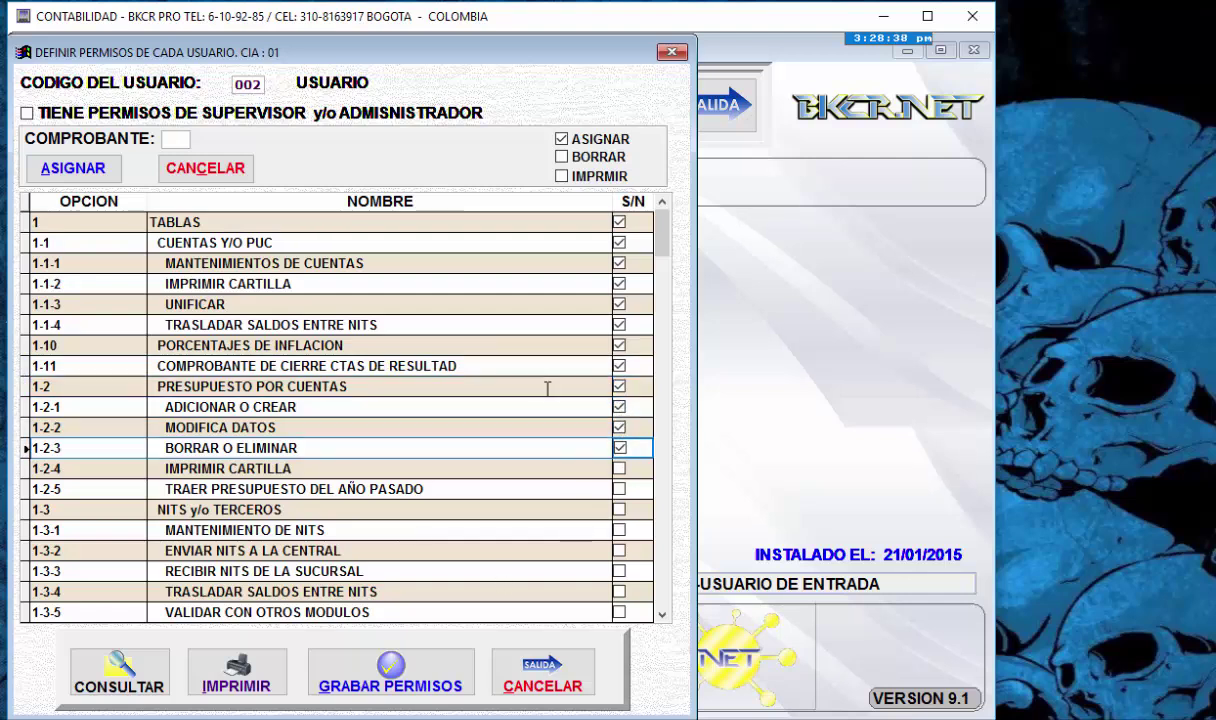
click(402, 680)
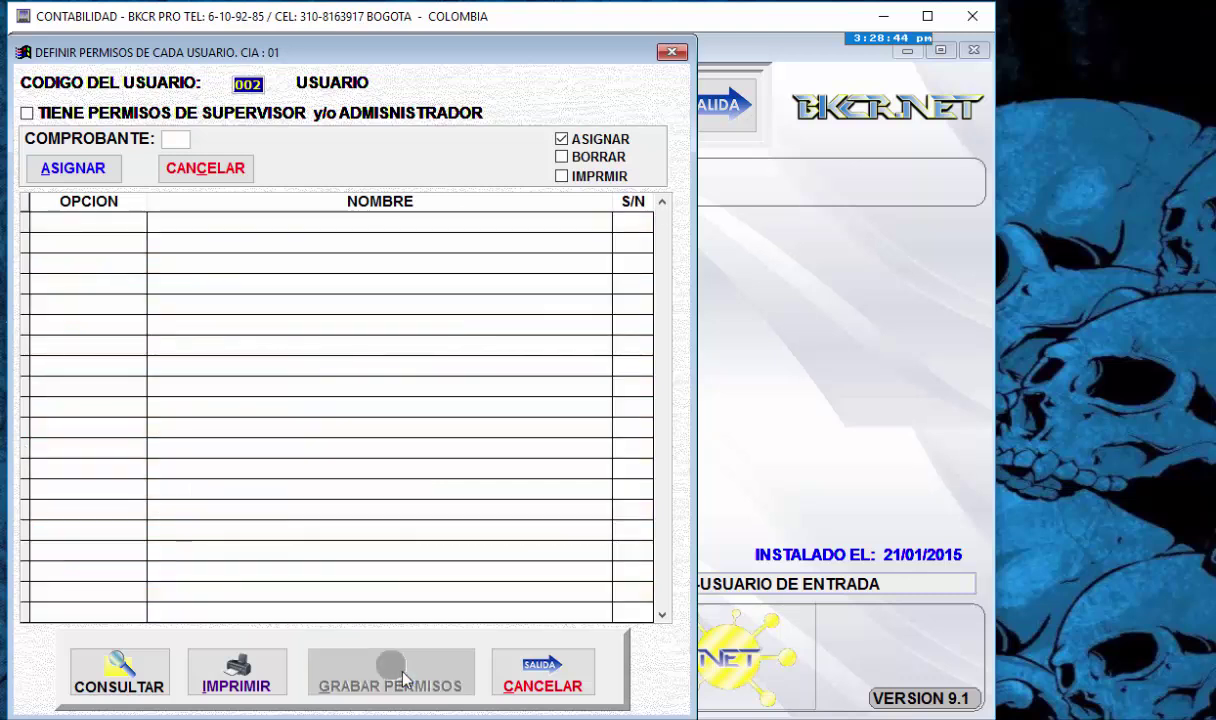
key(Return)
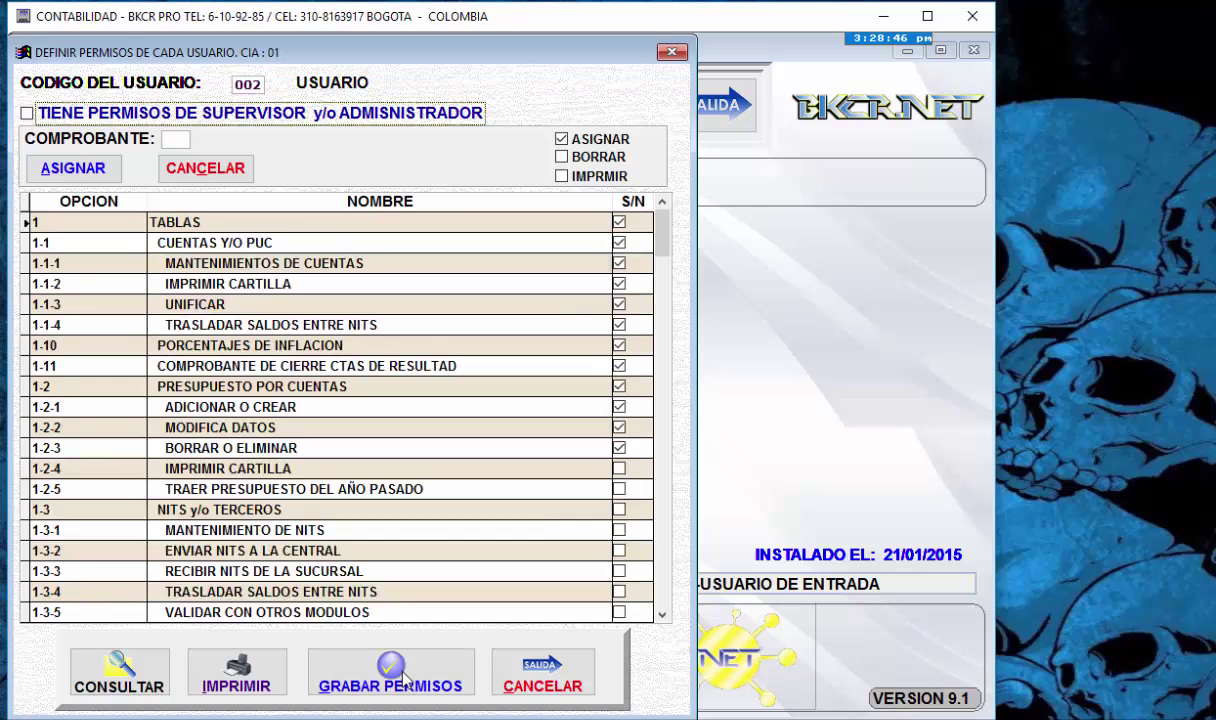
click(27, 114)
click(624, 224)
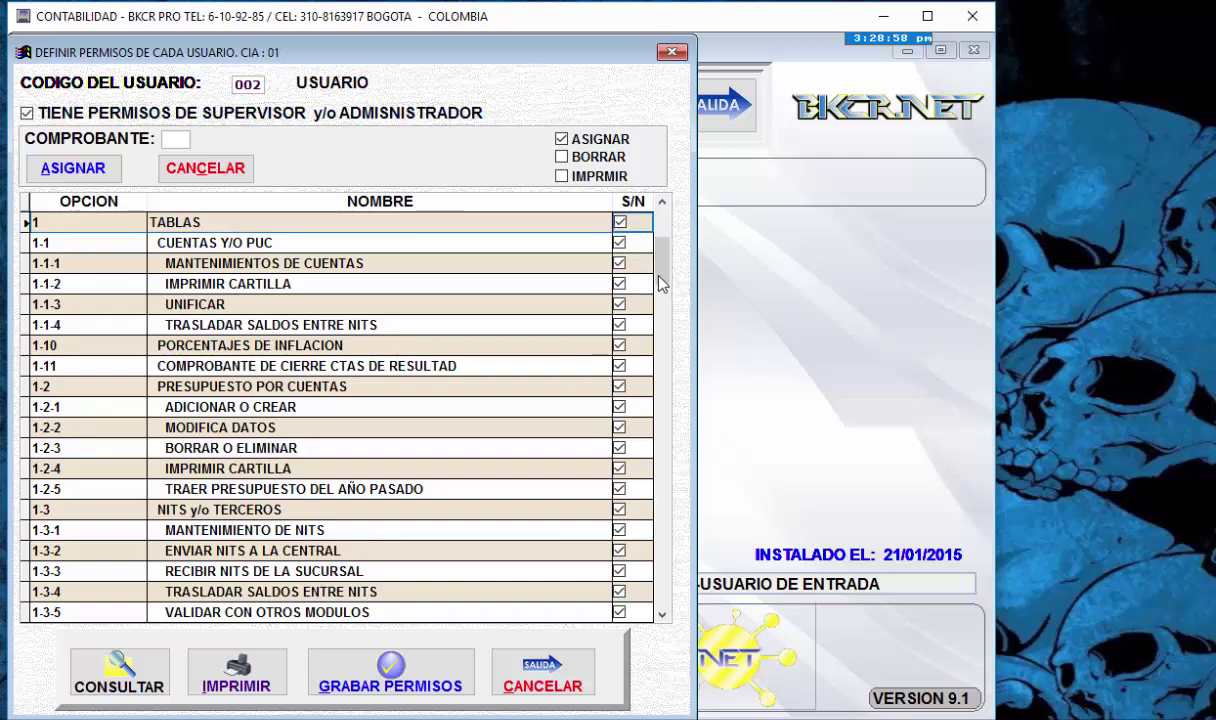
drag(659, 280, 677, 240)
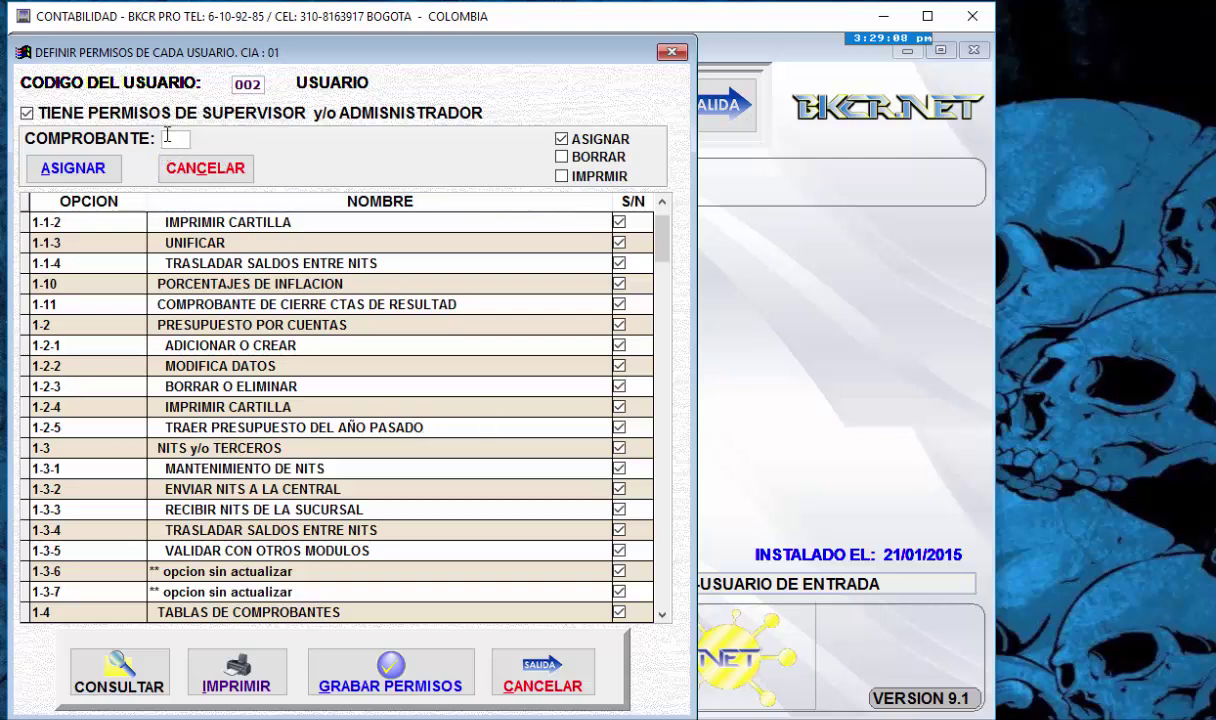
click(167, 139)
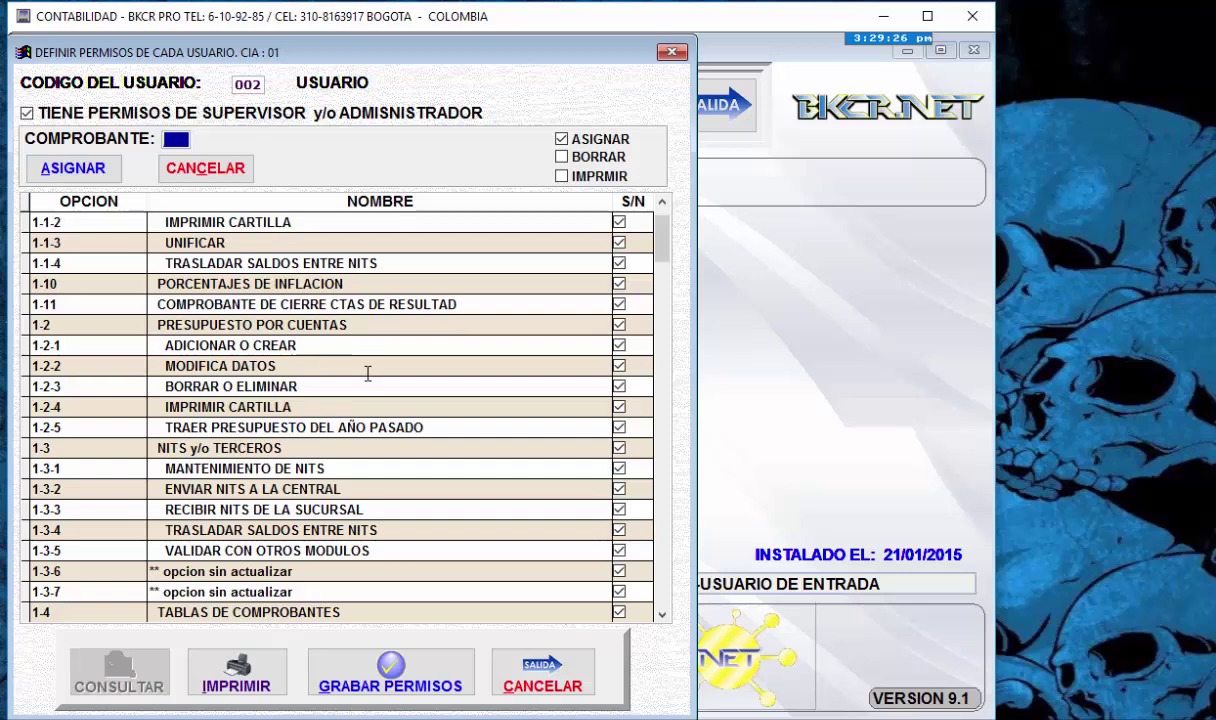
- Pick voucher type 03 EGRESOS from the CONSULTA DE COMPROBANTES list
key(Return)
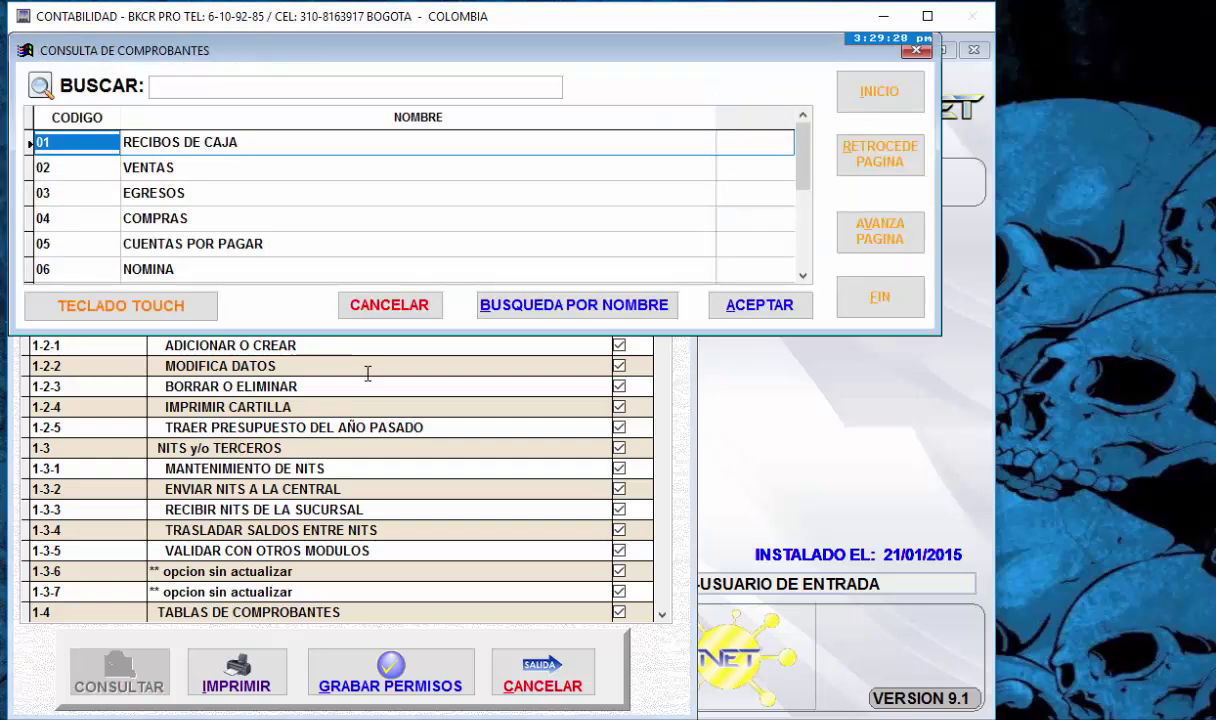
key(Down)
key(Down)
key(Down)
key(Down)
key(Down)
key(Down)
key(Down)
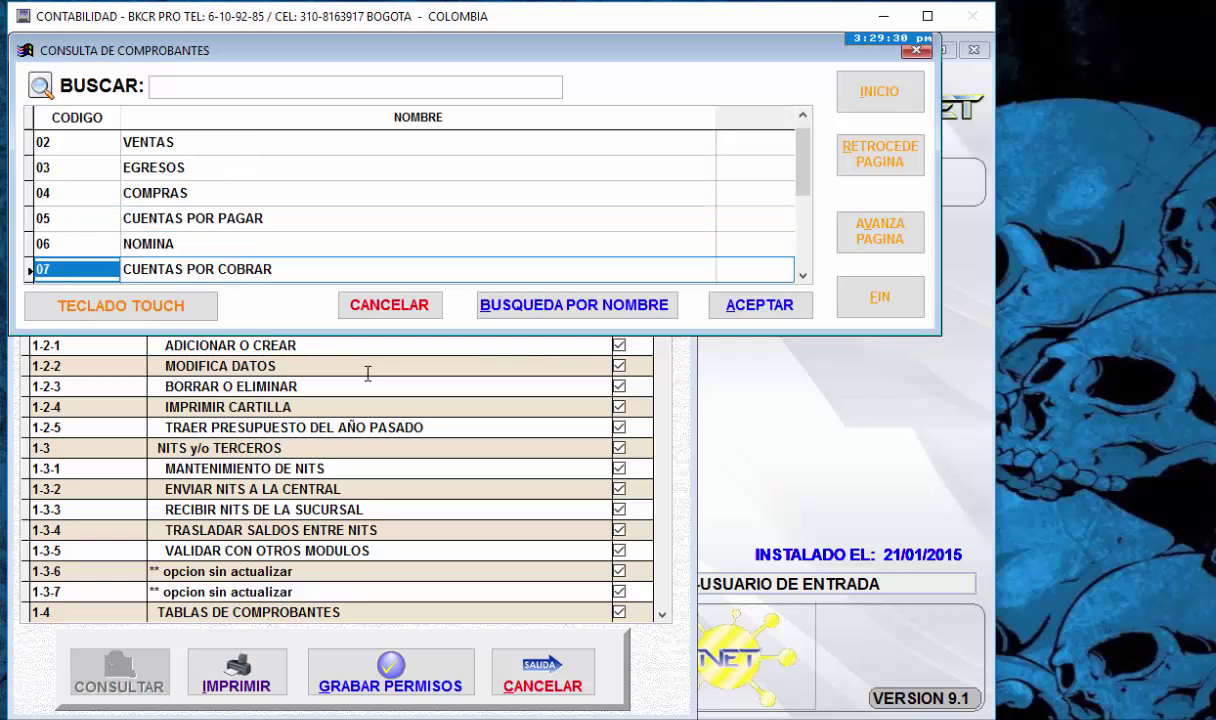
key(Up)
key(Up)
key(Up)
key(Up)
key(Up)
key(Up)
key(Up)
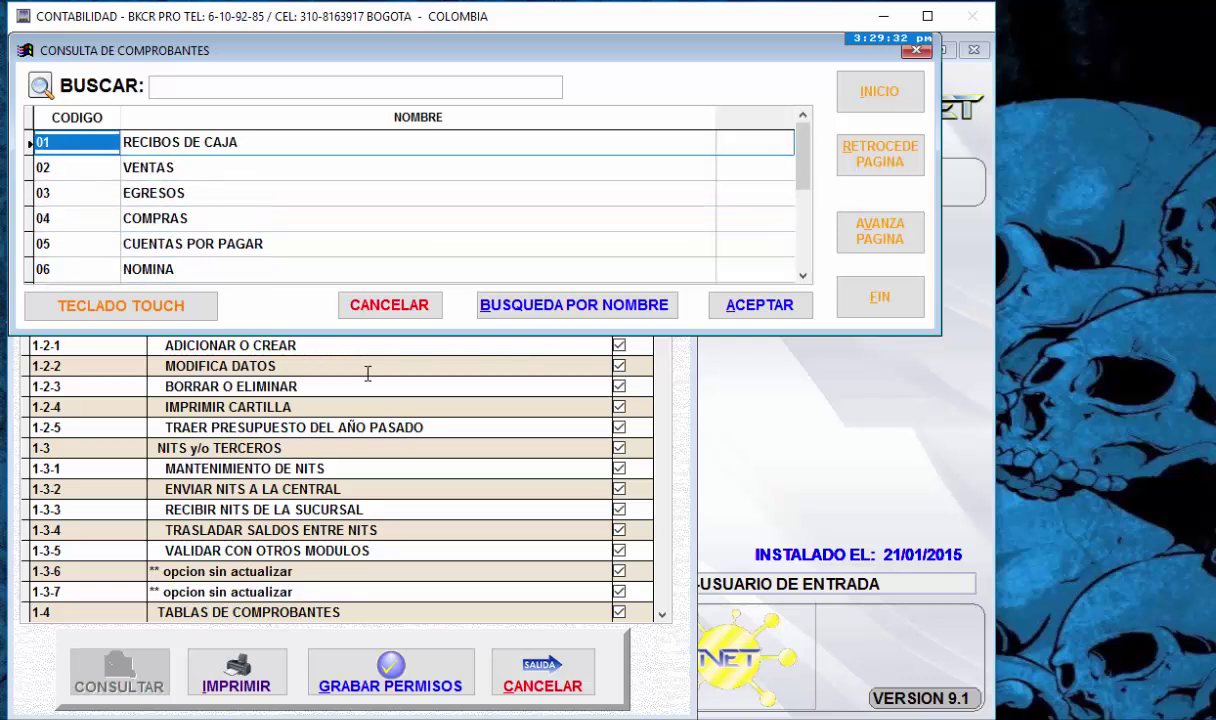
key(Down)
key(Down)
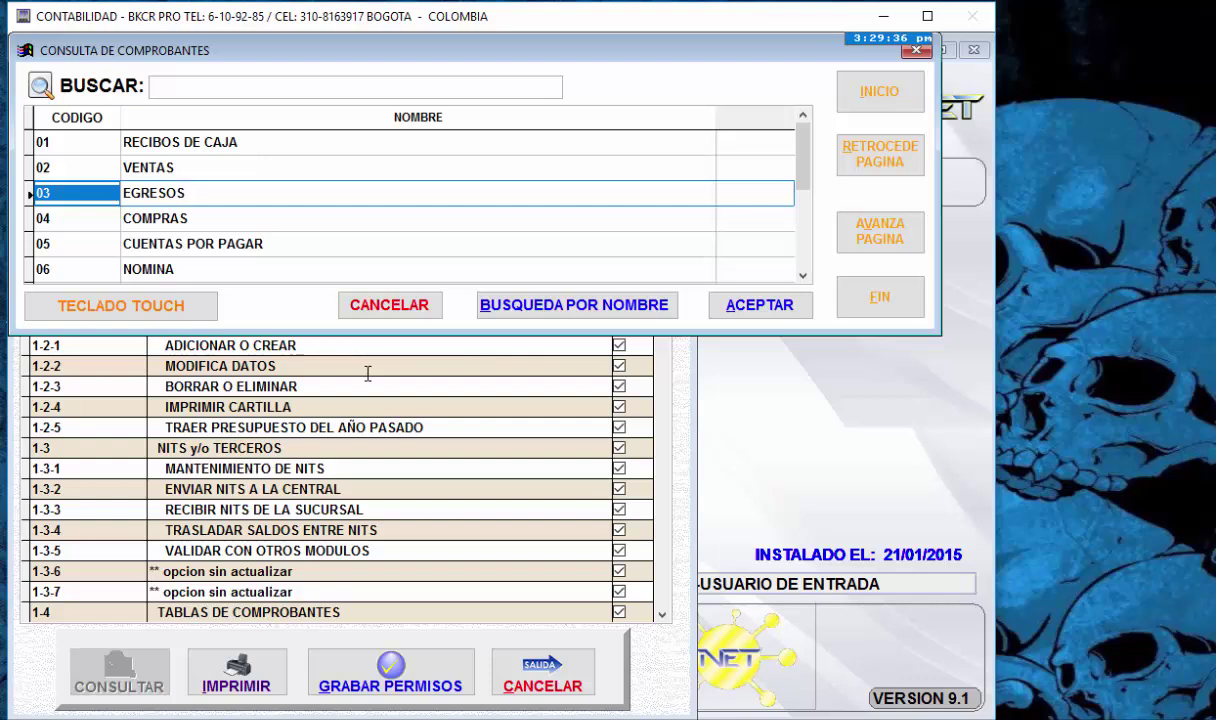
key(Return)
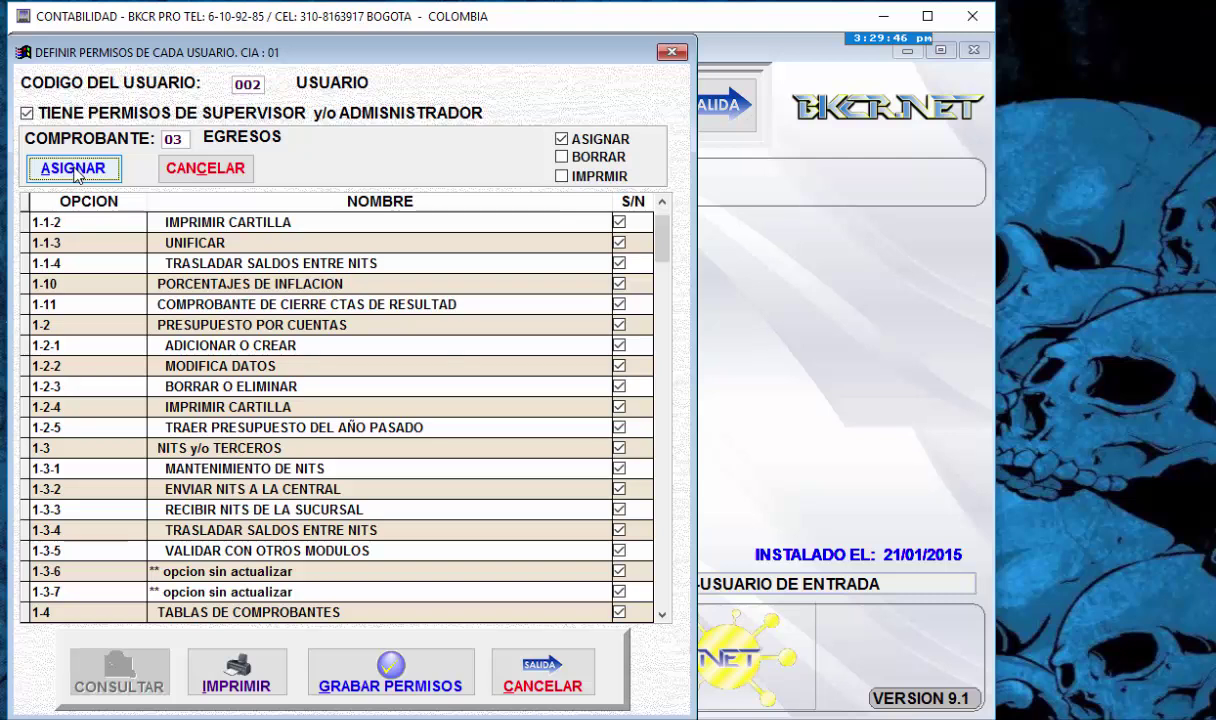
- Assign vouchers 01 through 07, from 02 VENTAS to 07 CUENTAS POR COBRAR, to user 002
click(75, 170)
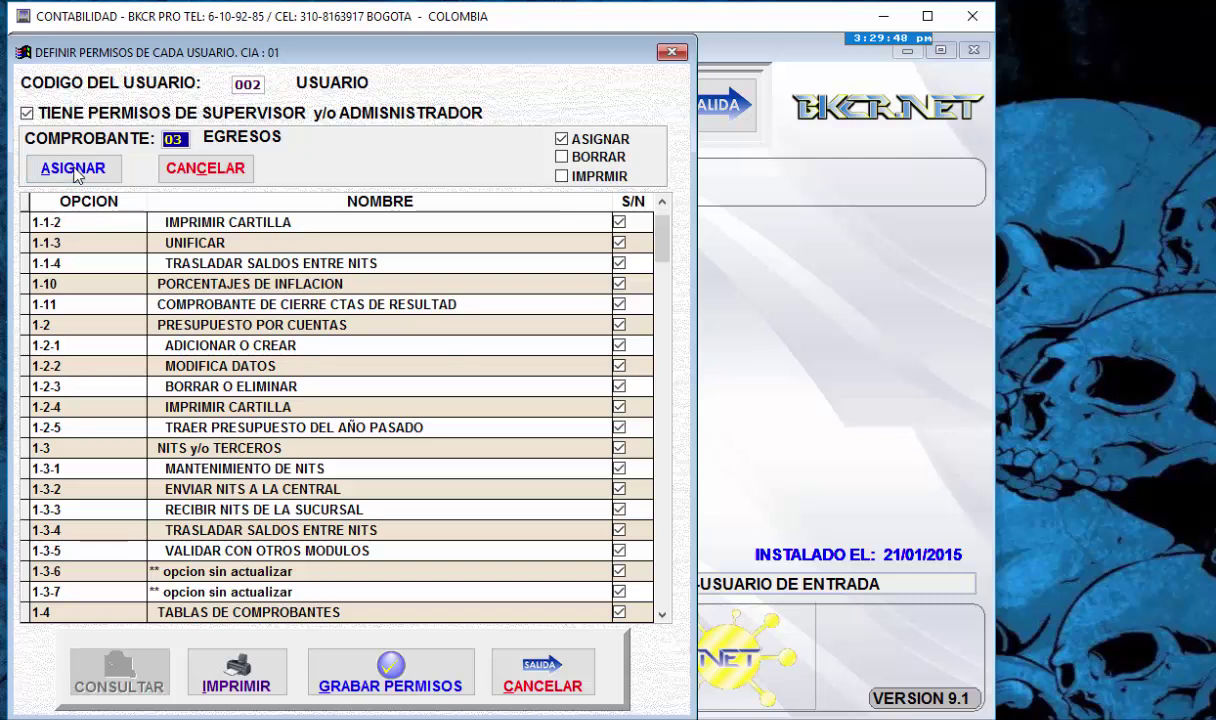
text(01)
key(Return)
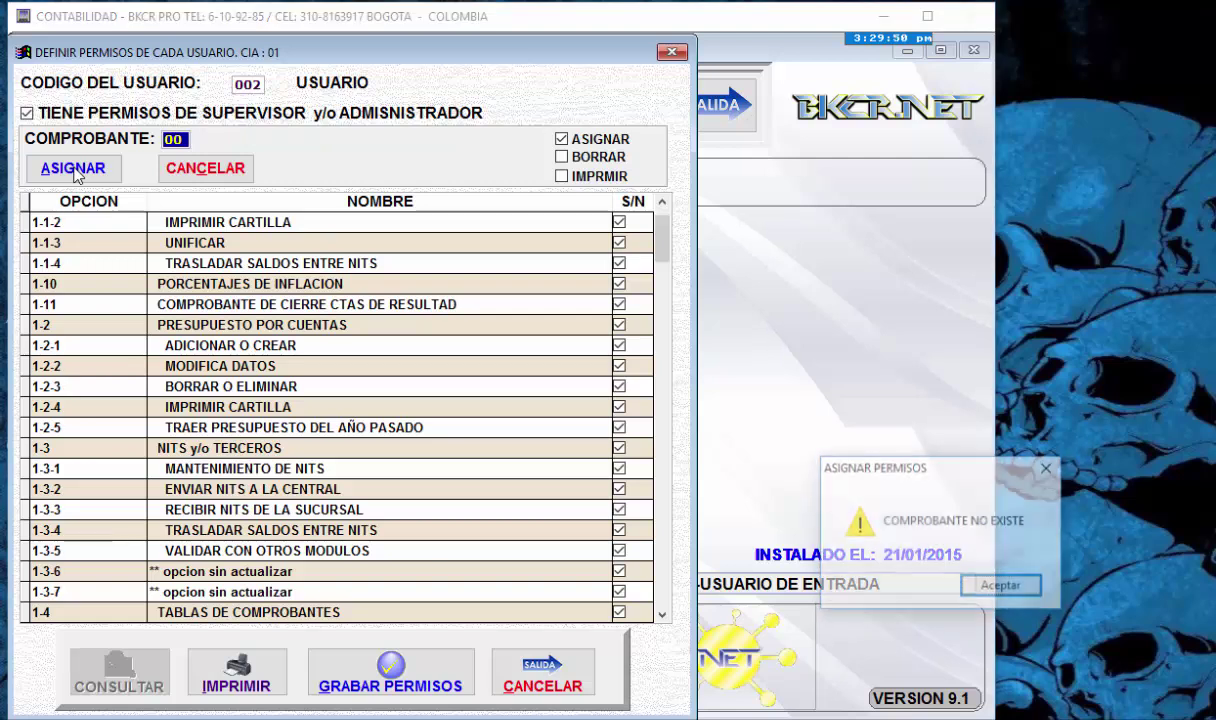
key(Return)
text(02)
key(Return)
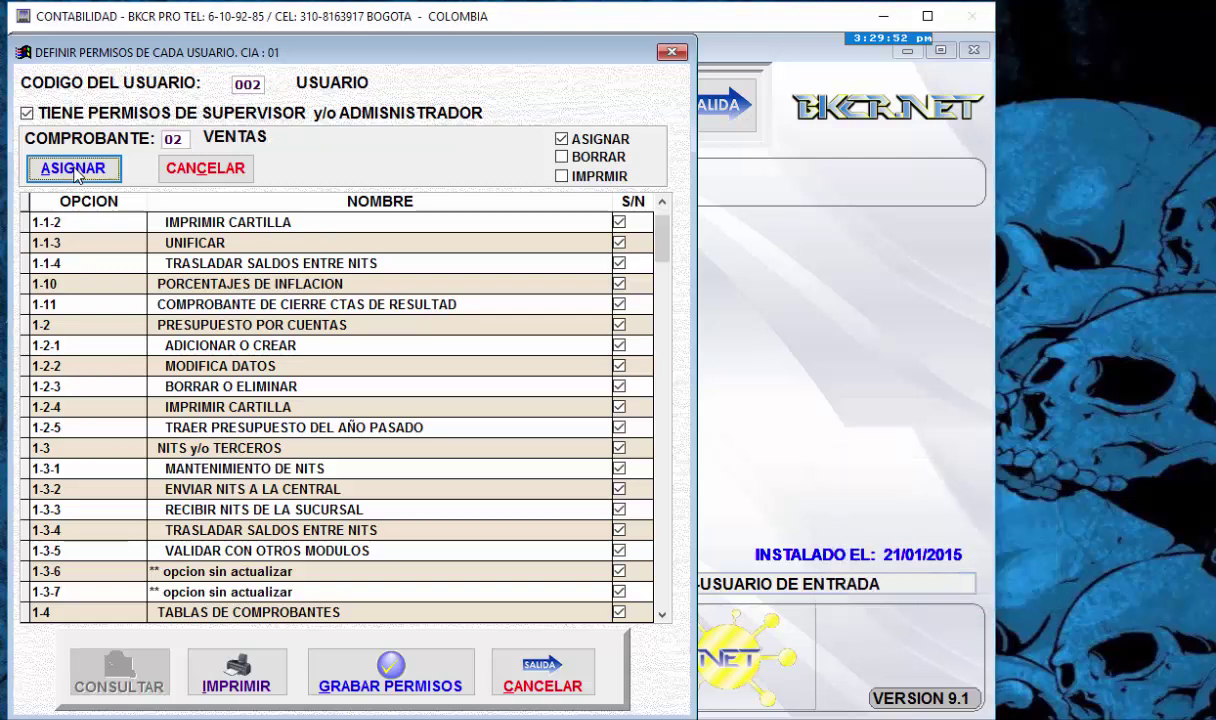
click(74, 169)
text(03)
key(Return)
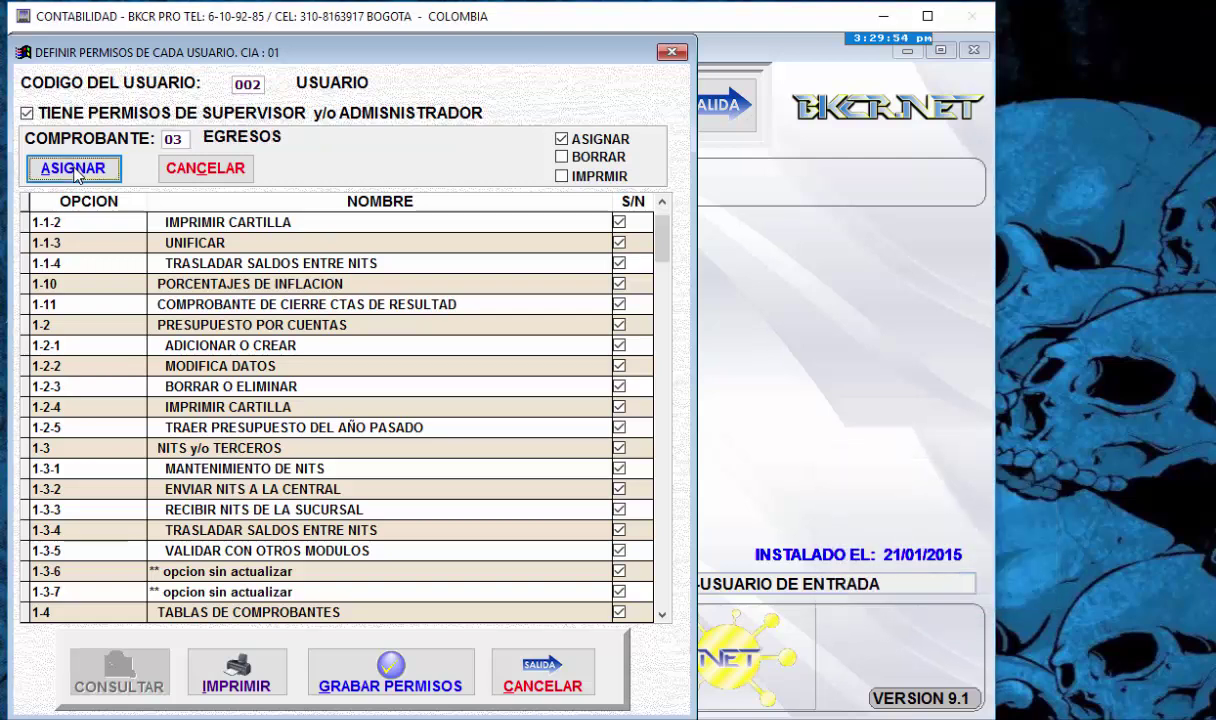
click(75, 172)
text(04)
key(Return)
click(75, 172)
text(05)
key(Return)
text(06)
key(Return)
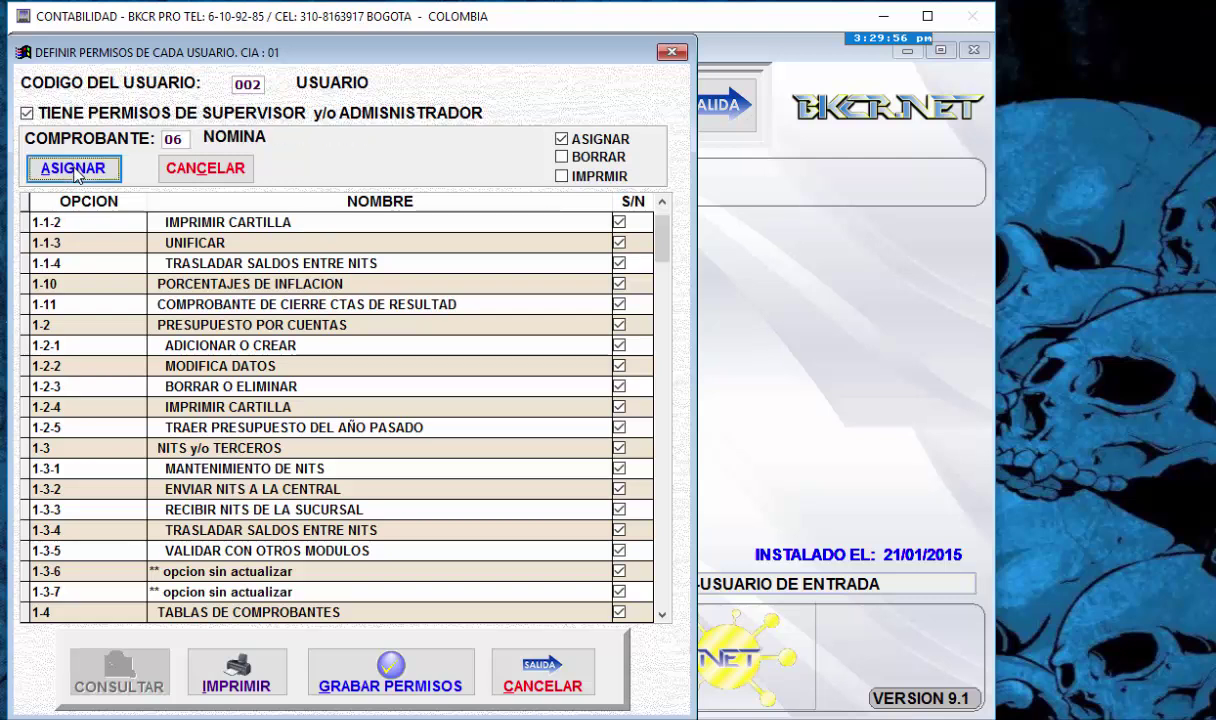
click(75, 172)
text(07)
key(Return)
click(75, 172)
- Assign vouchers 08 AMORTIZACIONES through 13 NOTAS DEBITO to user 002
text(08)
key(Return)
click(75, 170)
text(09)
key(Return)
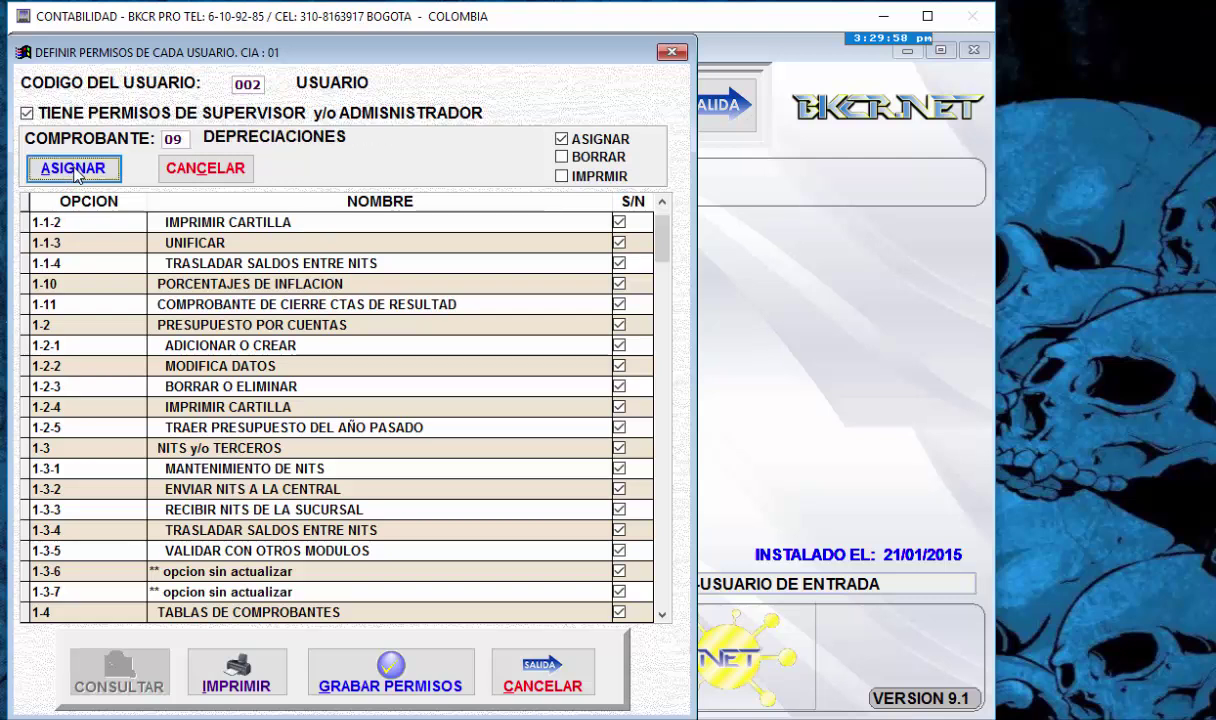
click(75, 170)
text(10)
key(Return)
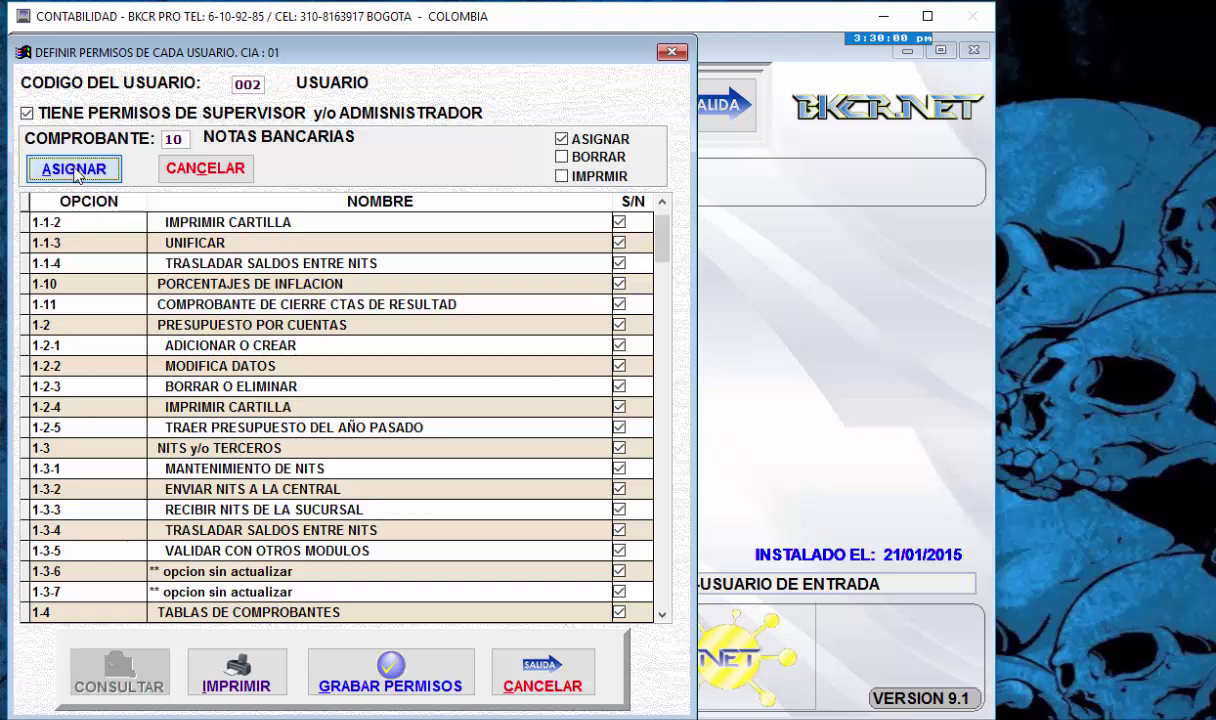
click(75, 170)
text(11)
key(Return)
click(75, 170)
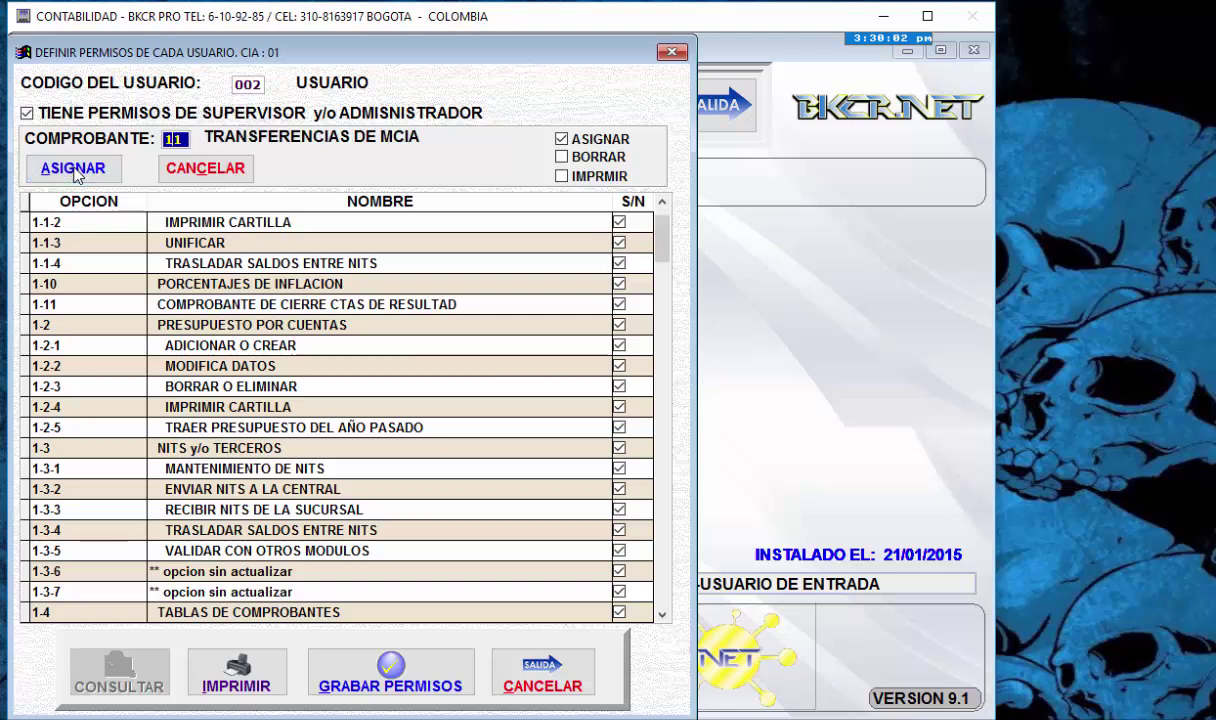
text(12)
key(Return)
click(75, 170)
text(13)
key(Return)
click(75, 170)
- After code 14 fails, assign 99 COMPROBANTE EN BLANCO and SI SALDOS INICIALES from the voucher list
text(14)
key(Return)
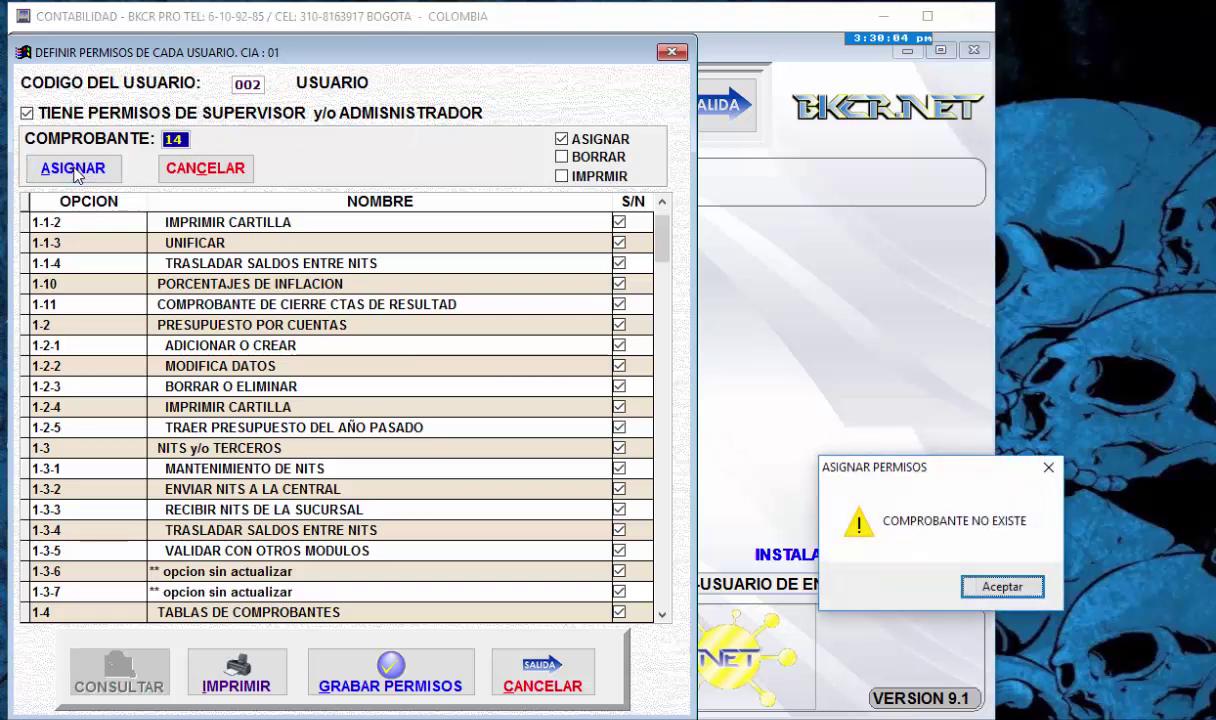
key(Return)
key(Return)
click(76, 171)
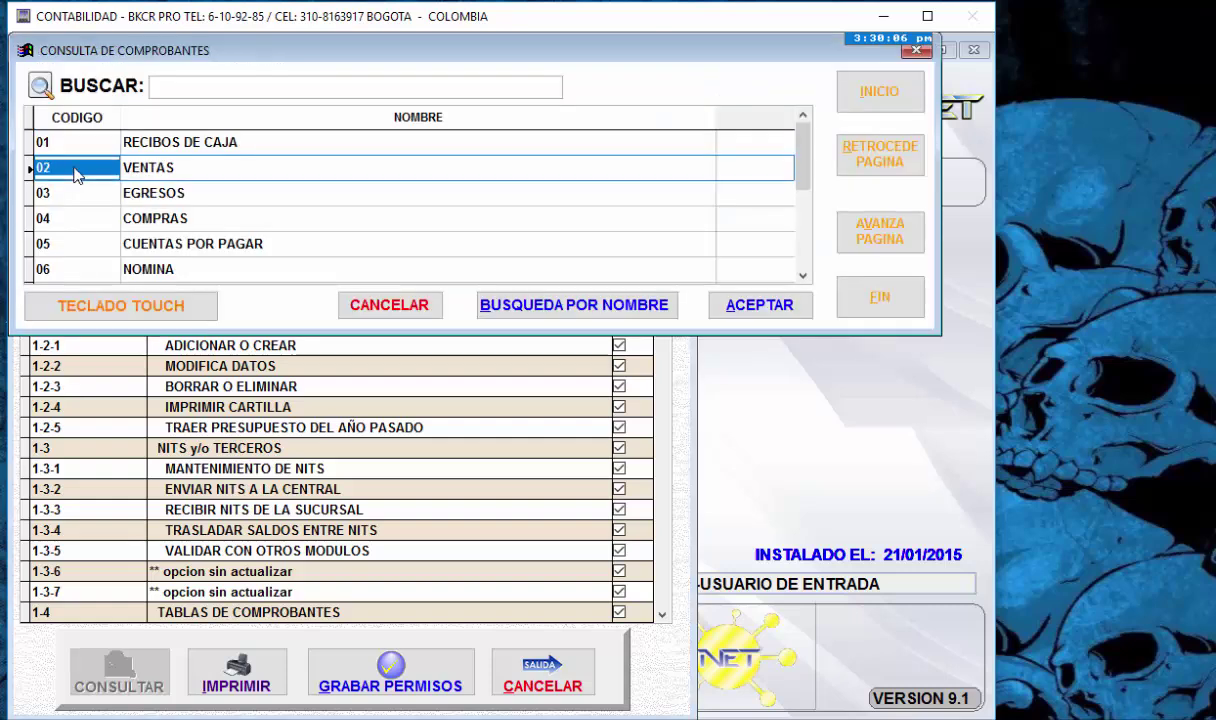
key(Down)
key(Down)
key(Down)
key(Down)
key(Down)
key(Down)
key(Down)
key(Down)
key(Down)
key(Down)
key(Down)
key(Down)
key(Down)
key(Up)
key(Up)
key(Down)
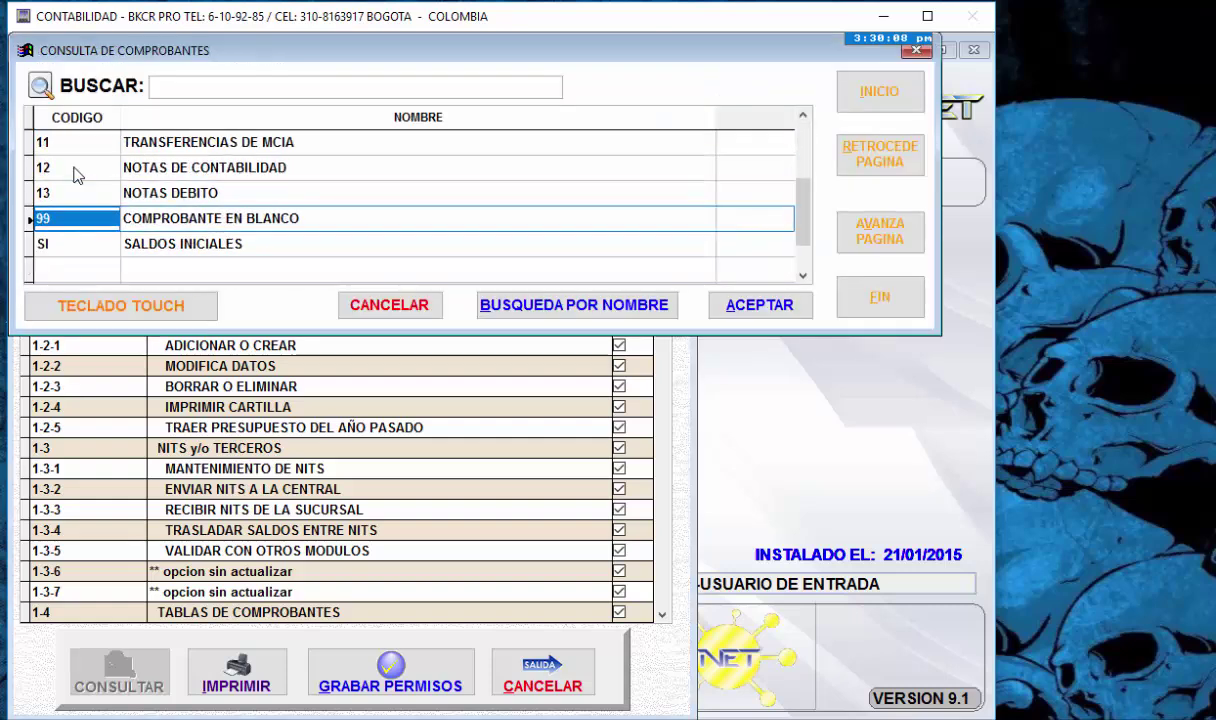
key(Return)
click(75, 170)
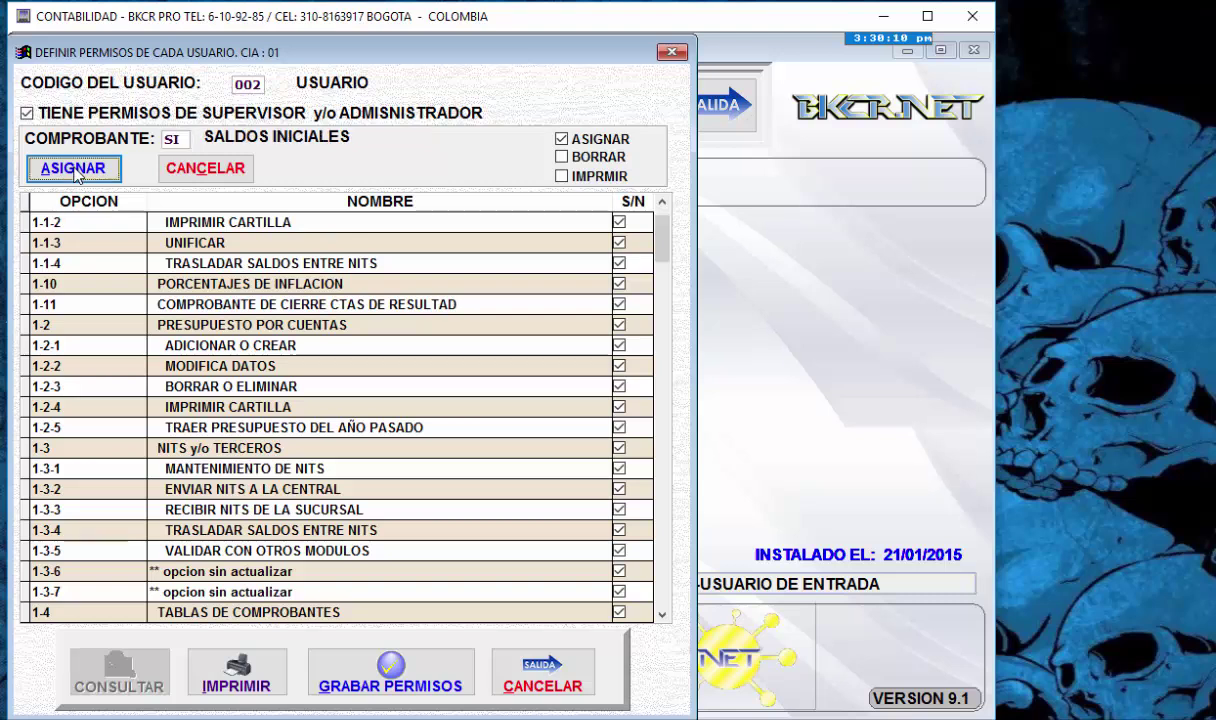
click(76, 175)
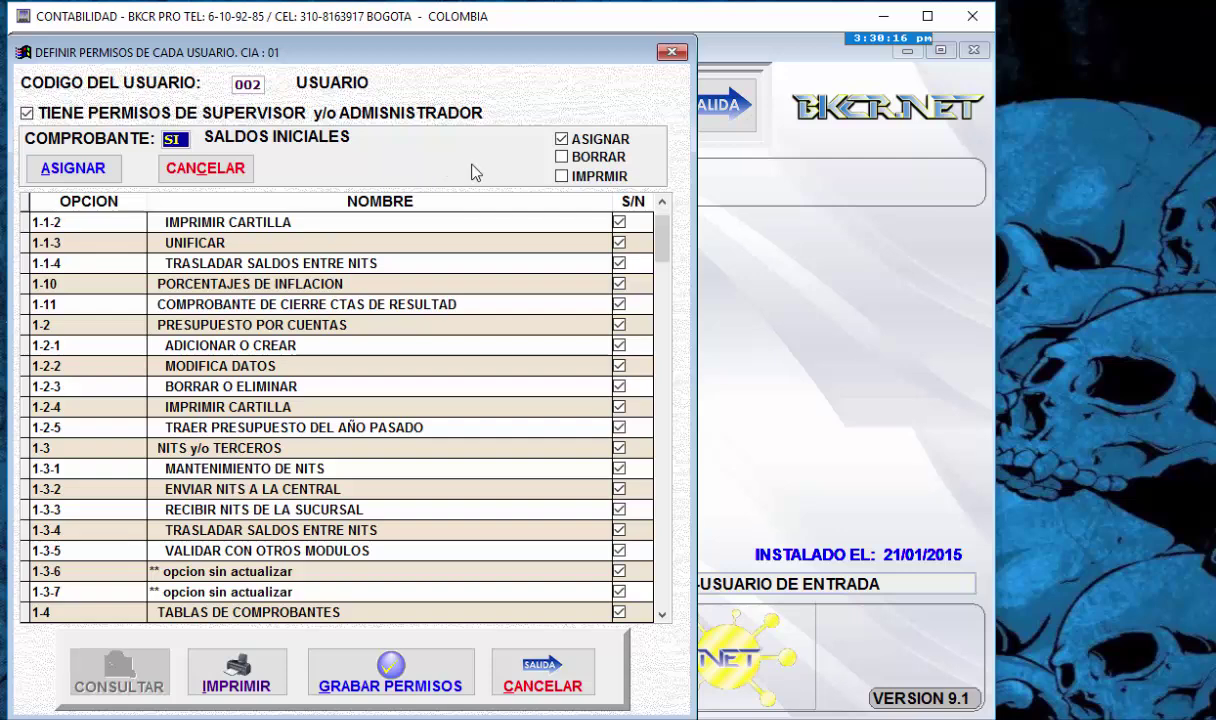
click(562, 177)
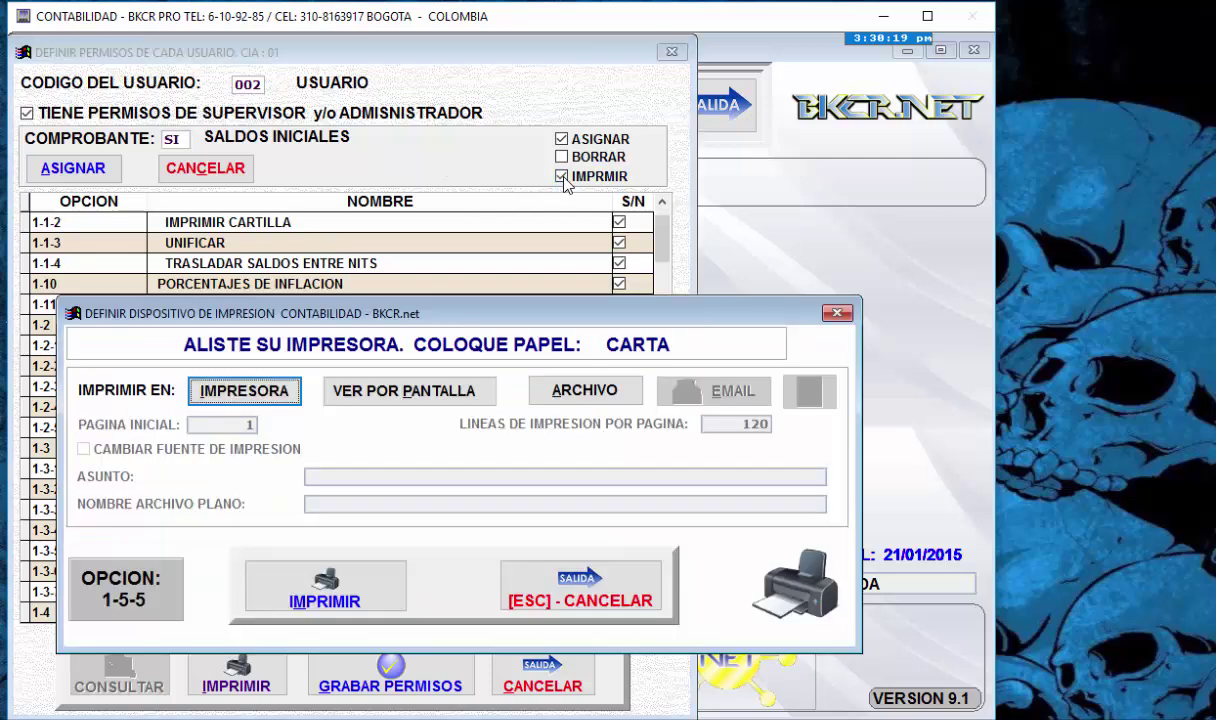
click(362, 391)
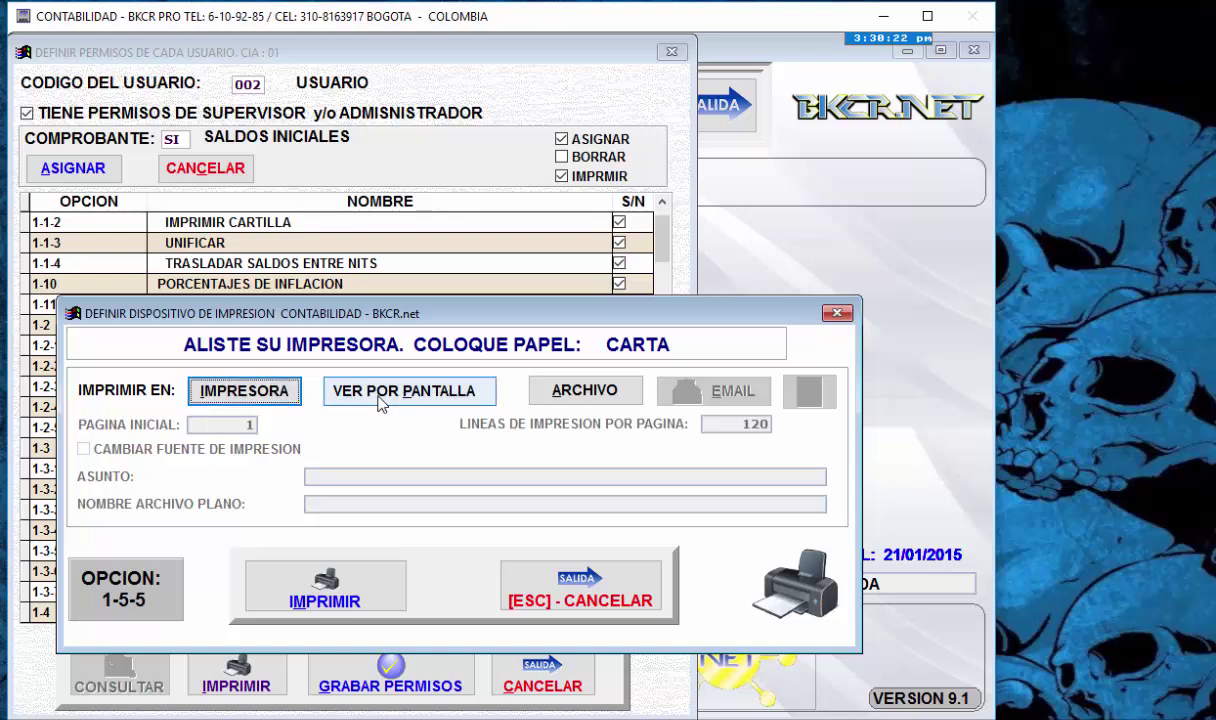
click(325, 585)
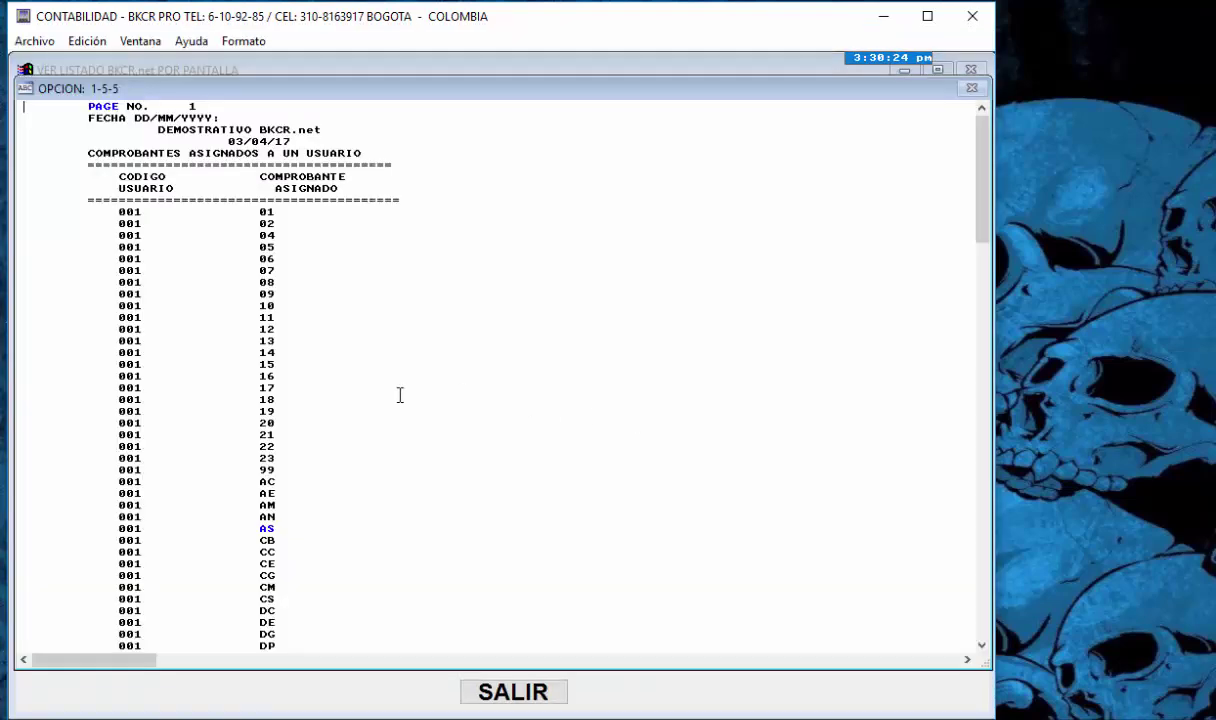
scroll(399, 394, down, 5)
drag(985, 220, 977, 483)
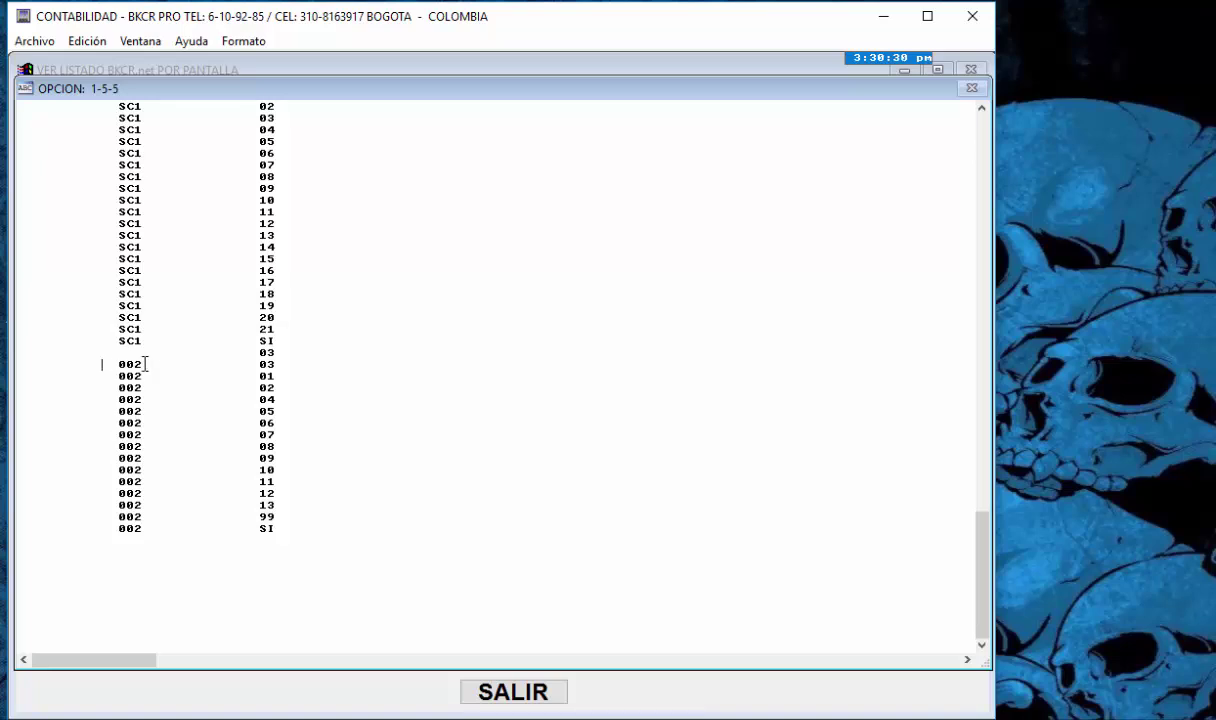
drag(103, 361, 322, 500)
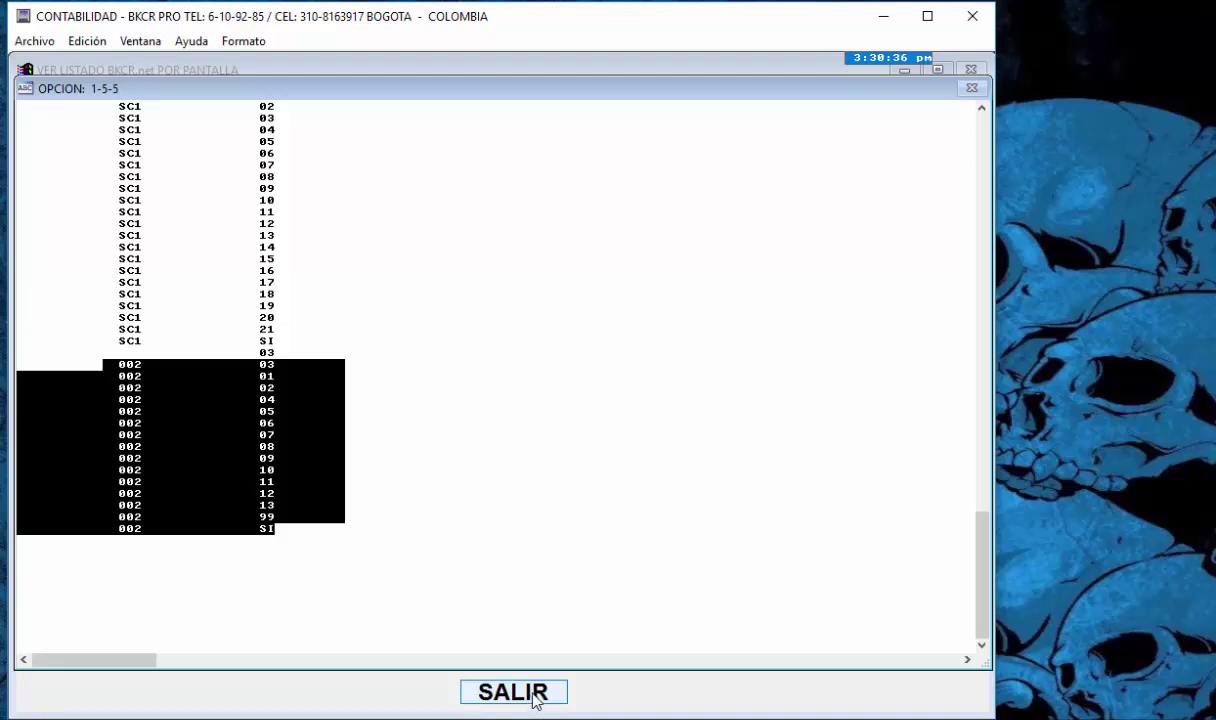
click(537, 695)
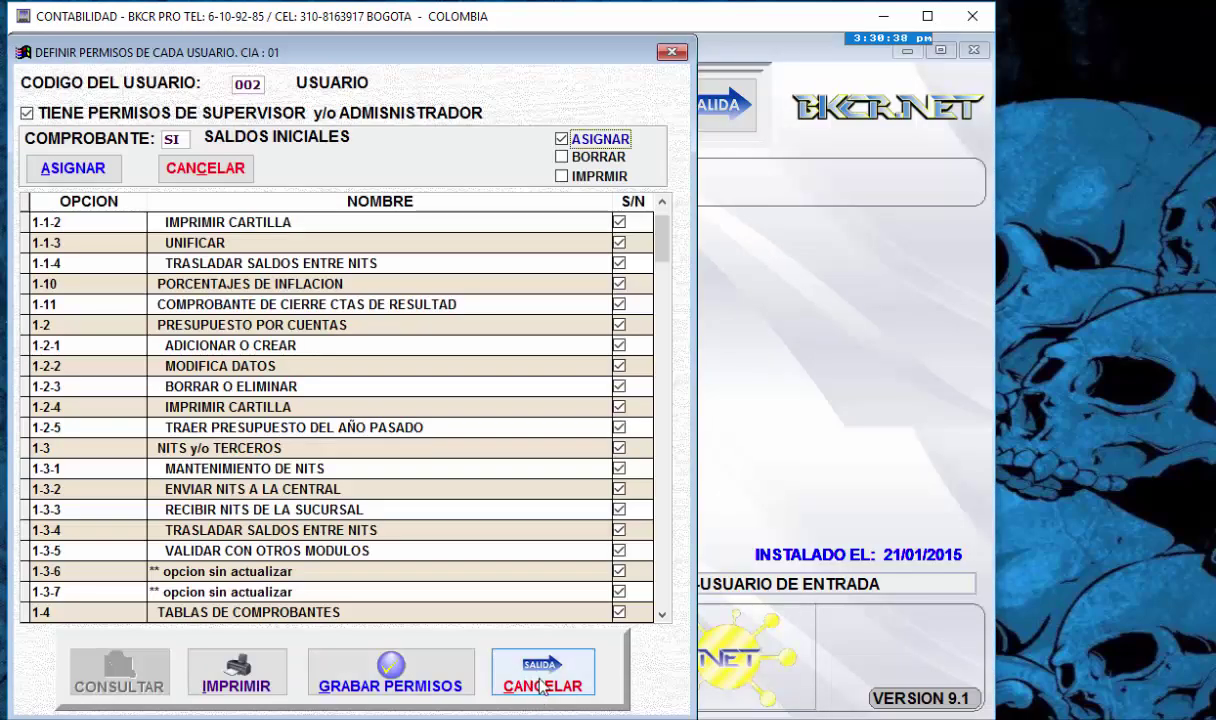
- Close the permissions form and Usuarios Autorizados menu, then open the 6 FORMATO DE BALANCE options
click(541, 687)
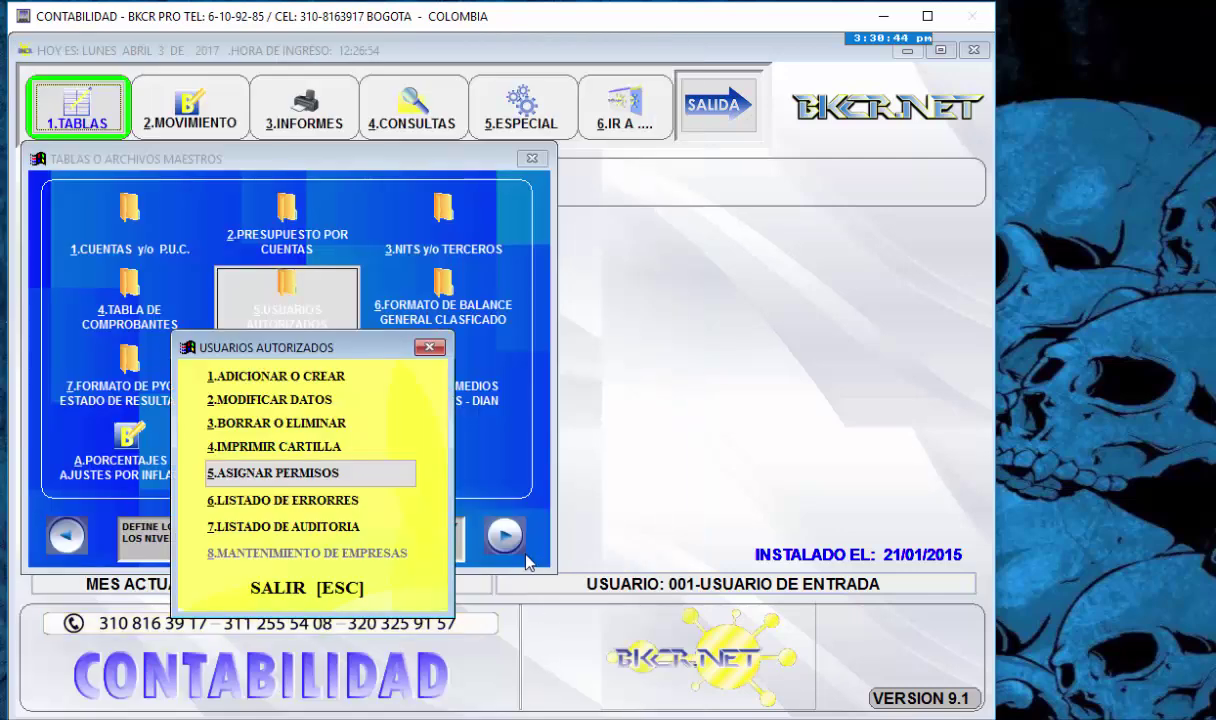
key(Escape)
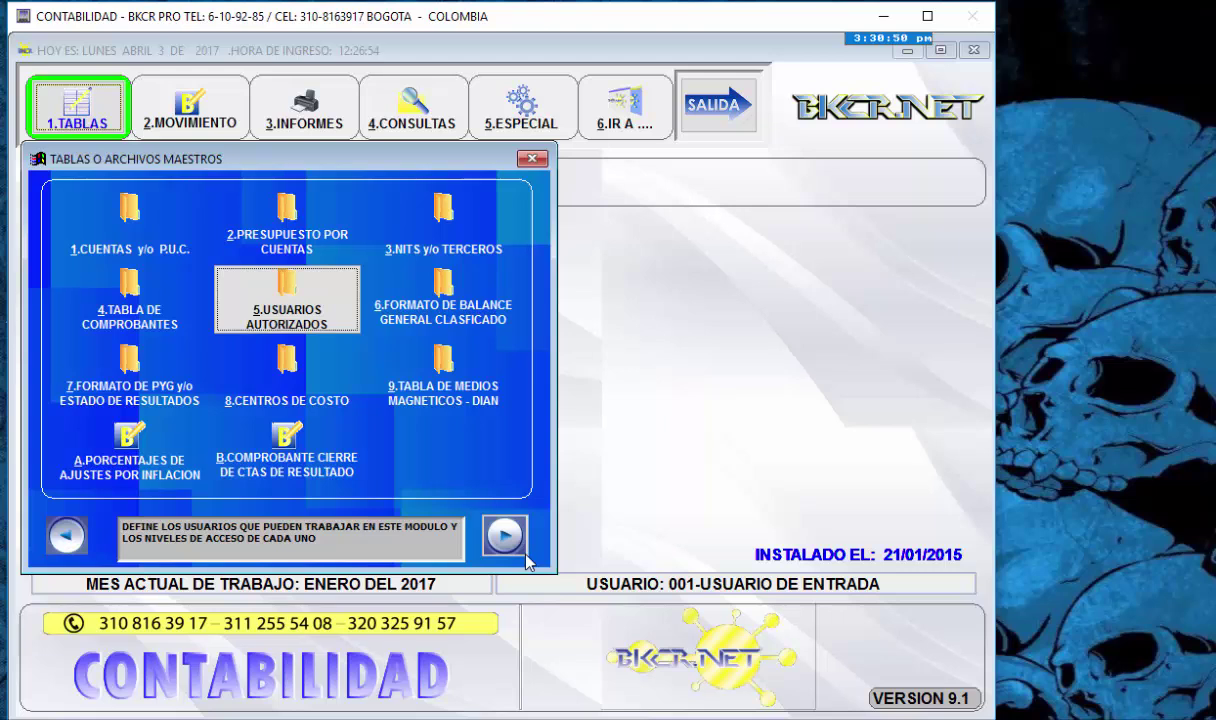
click(524, 554)
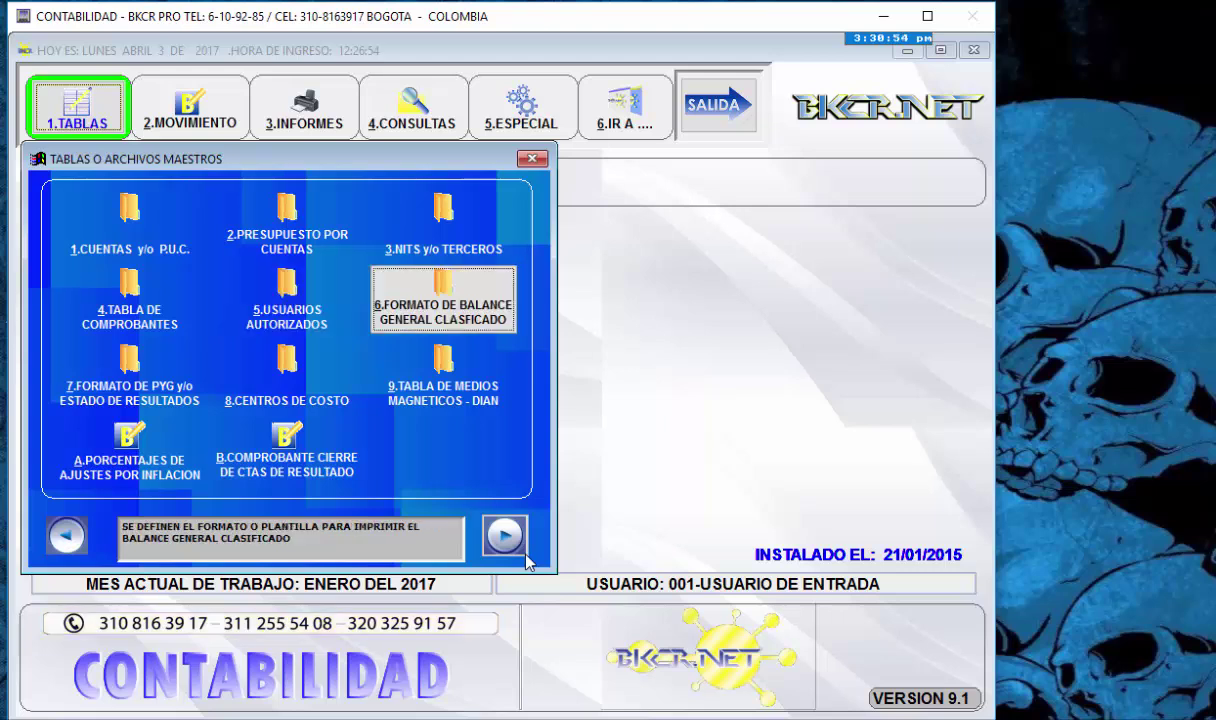
click(505, 536)
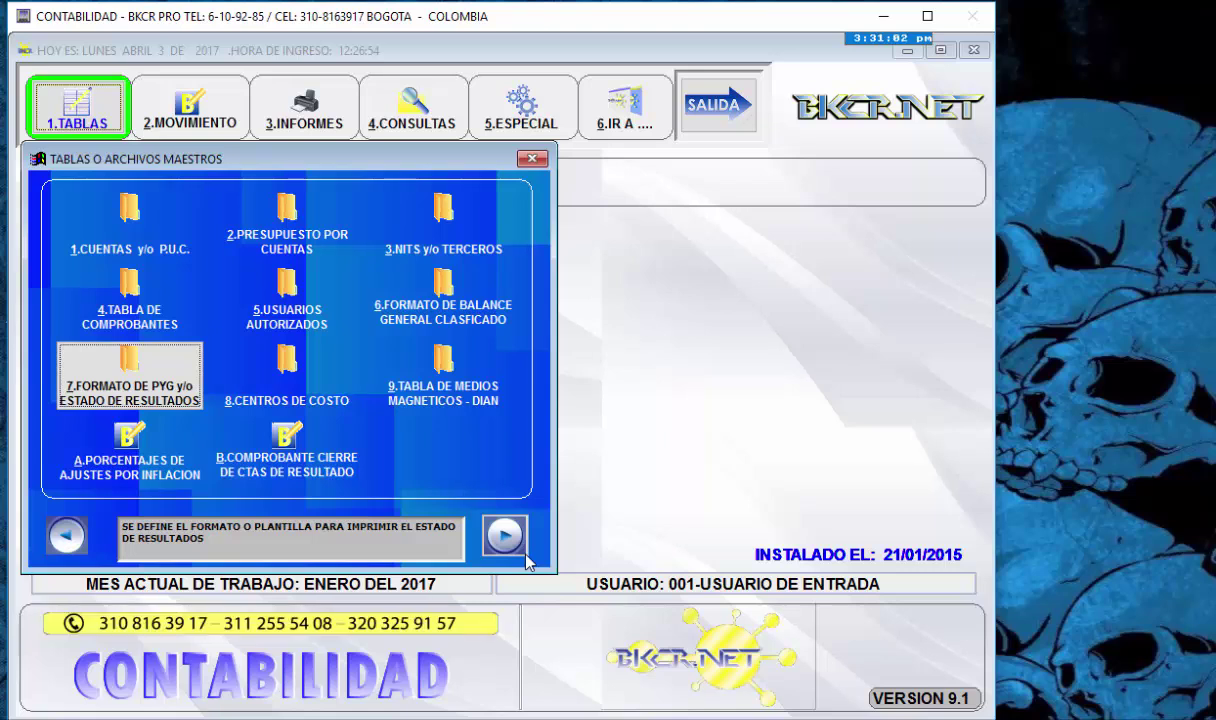
key(Left)
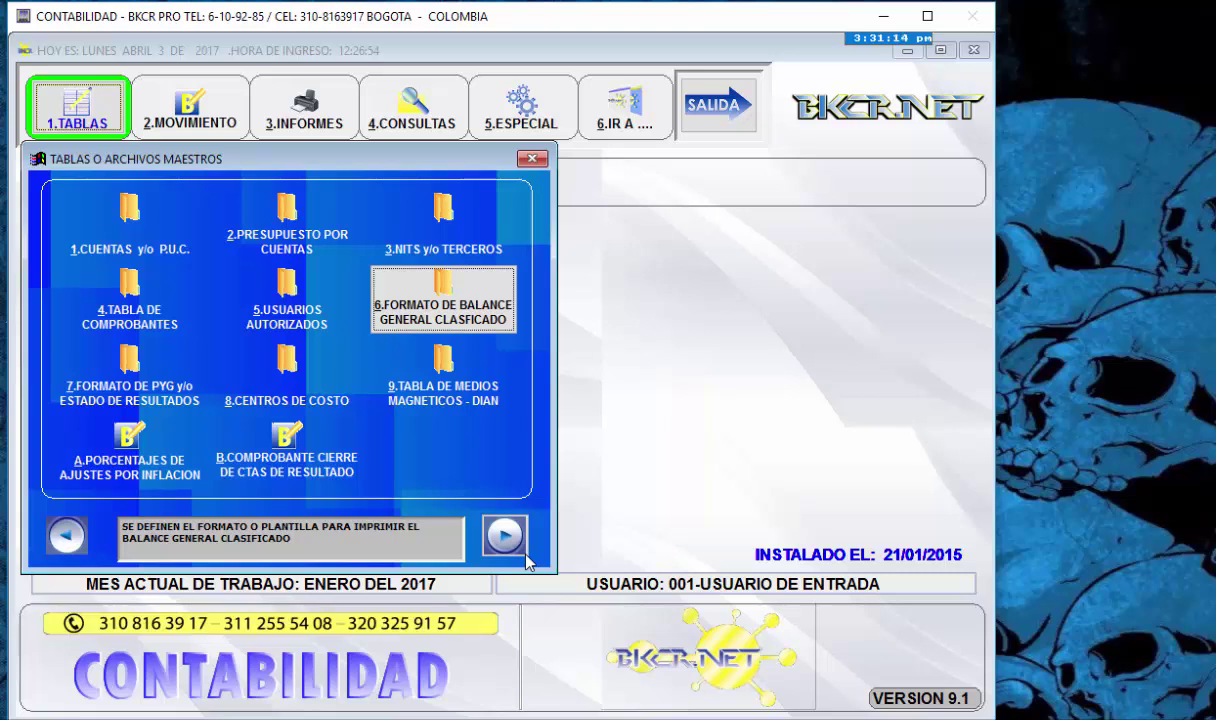
key(Return)
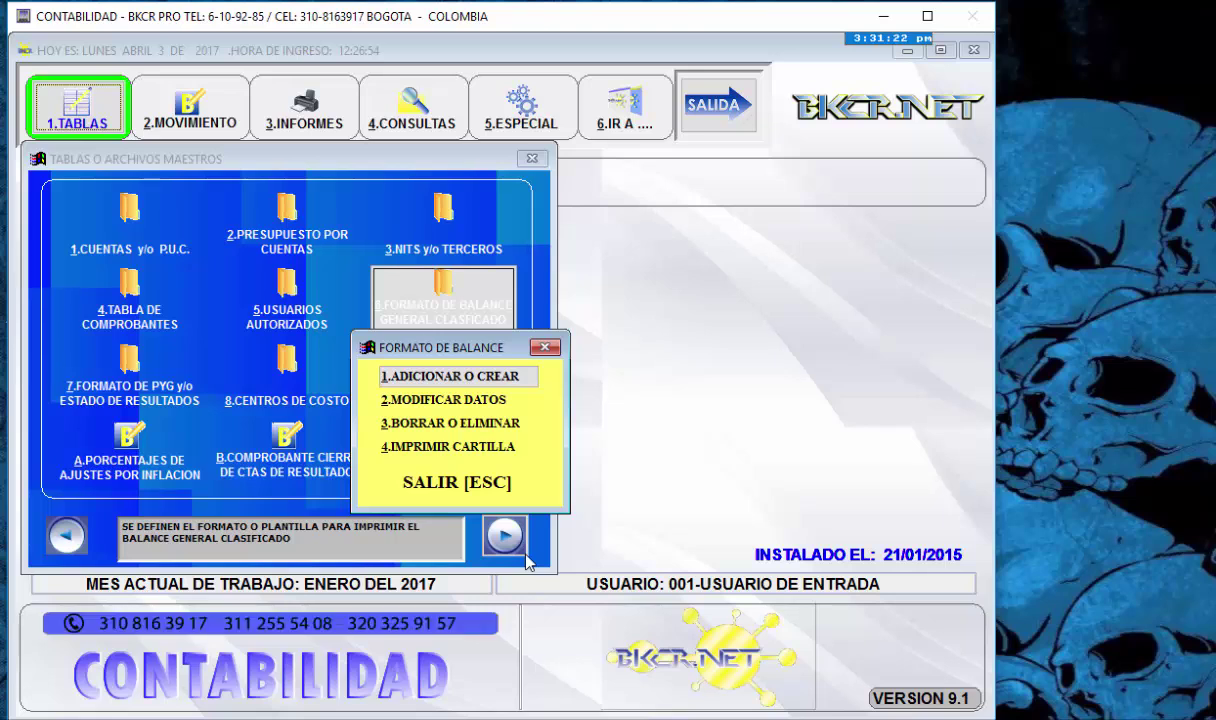
- Print the balance-format chart via 4.IMPRIMIR CARTILLA with a blank date, viewed on screen
key(Down)
key(Down)
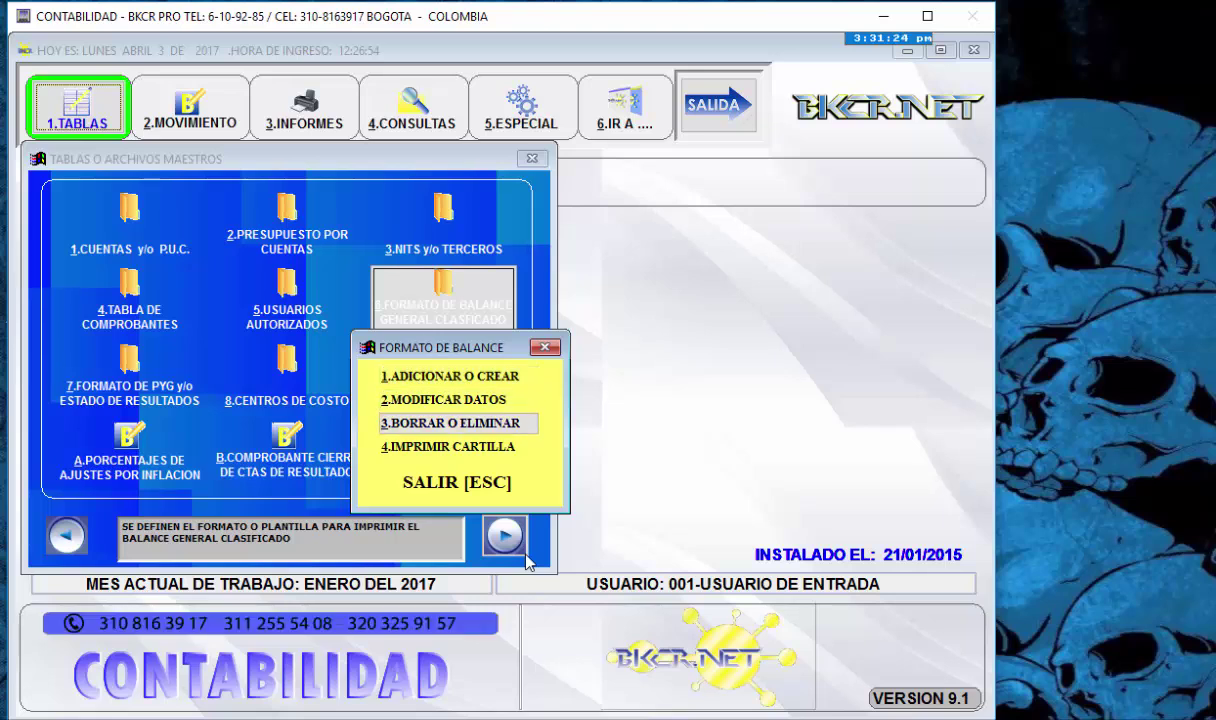
key(Down)
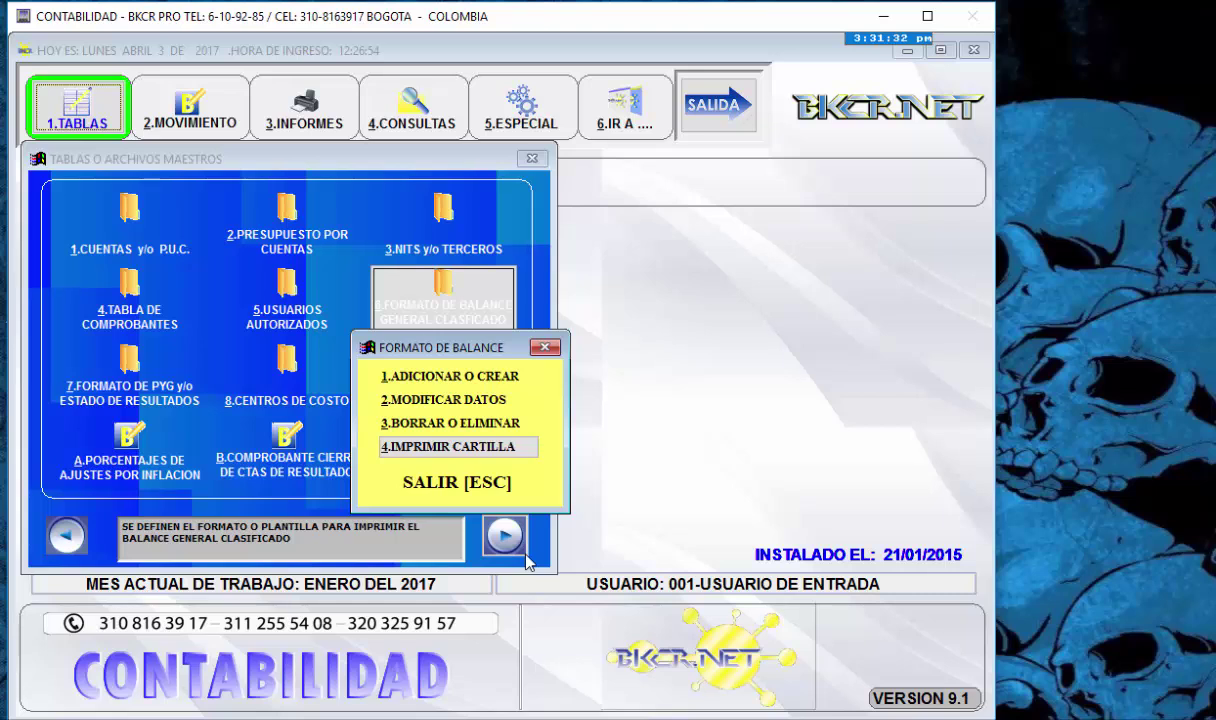
key(Return)
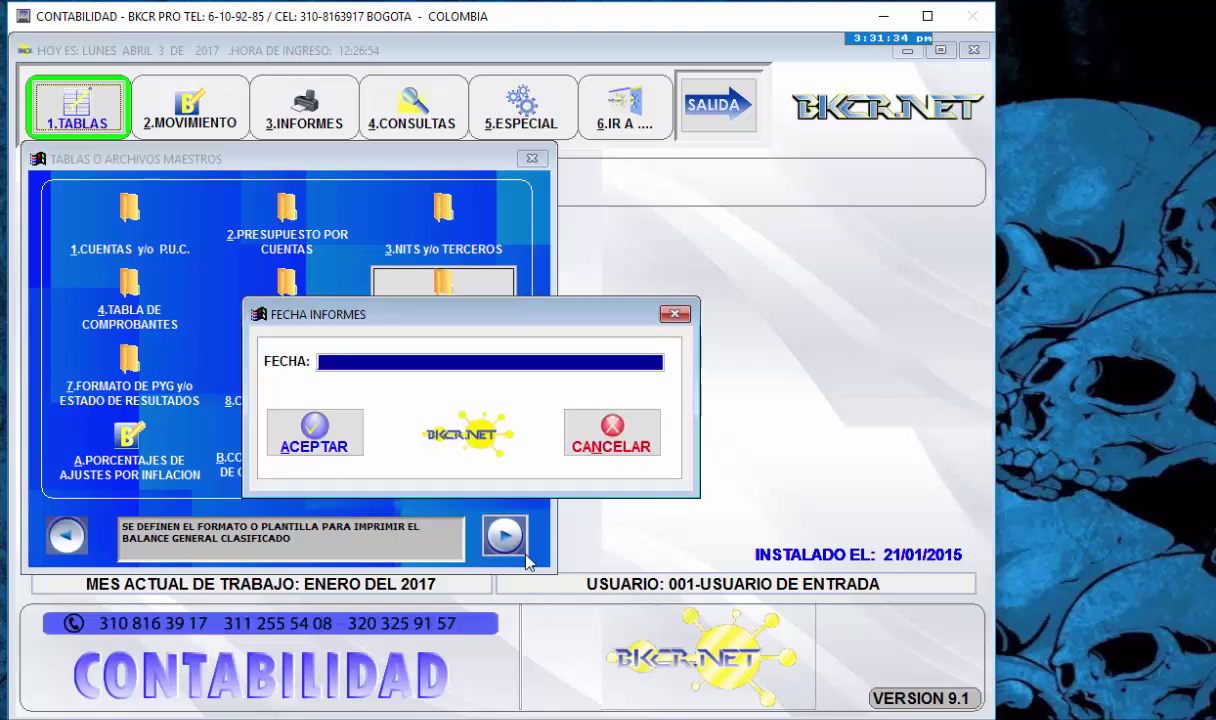
key(Return)
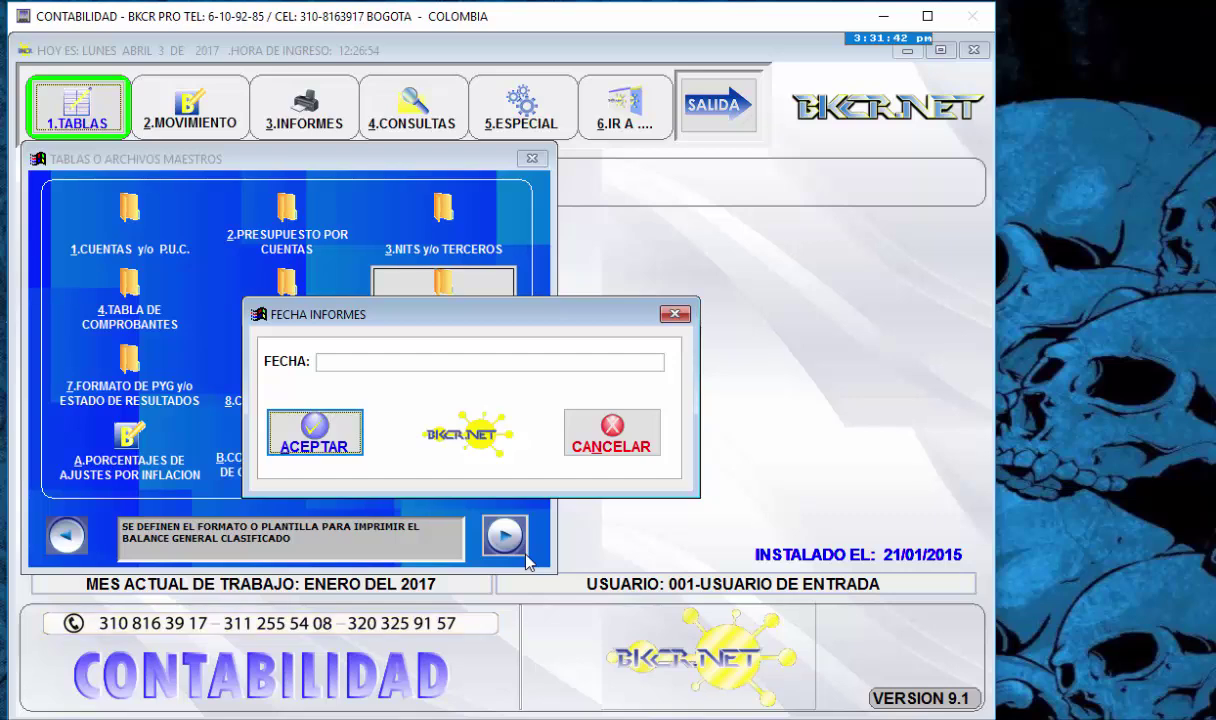
key(Return)
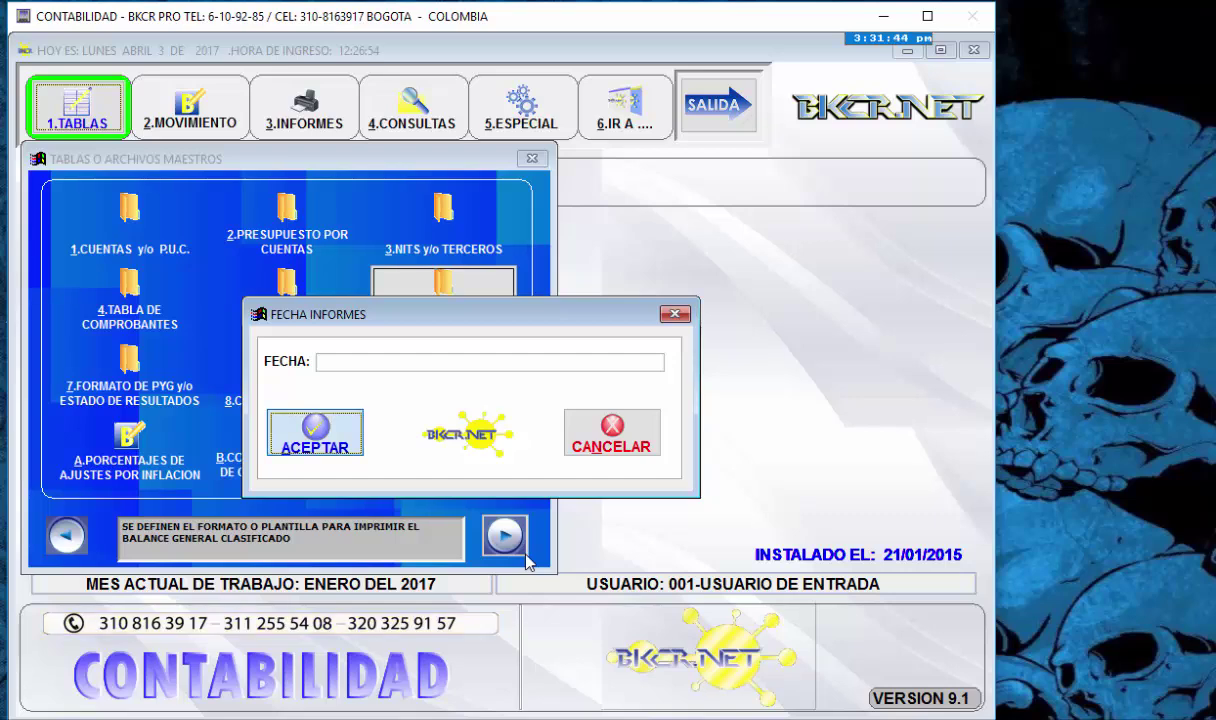
key(Tab)
key(Tab)
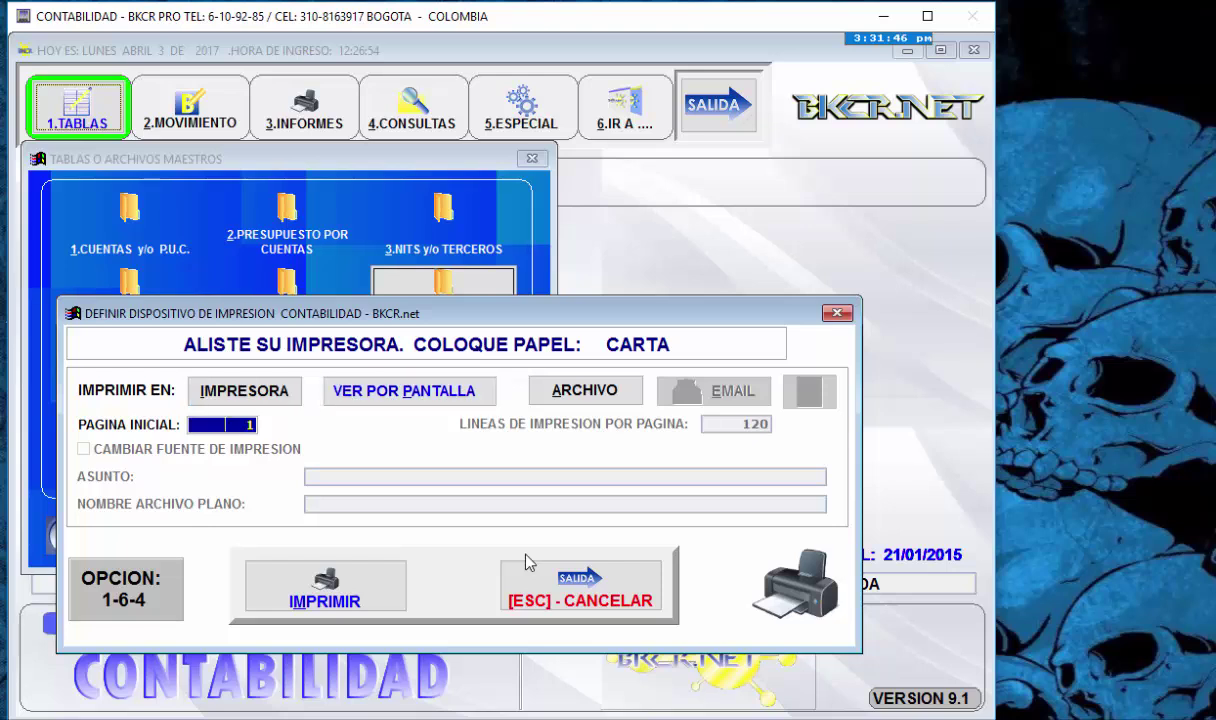
key(Tab)
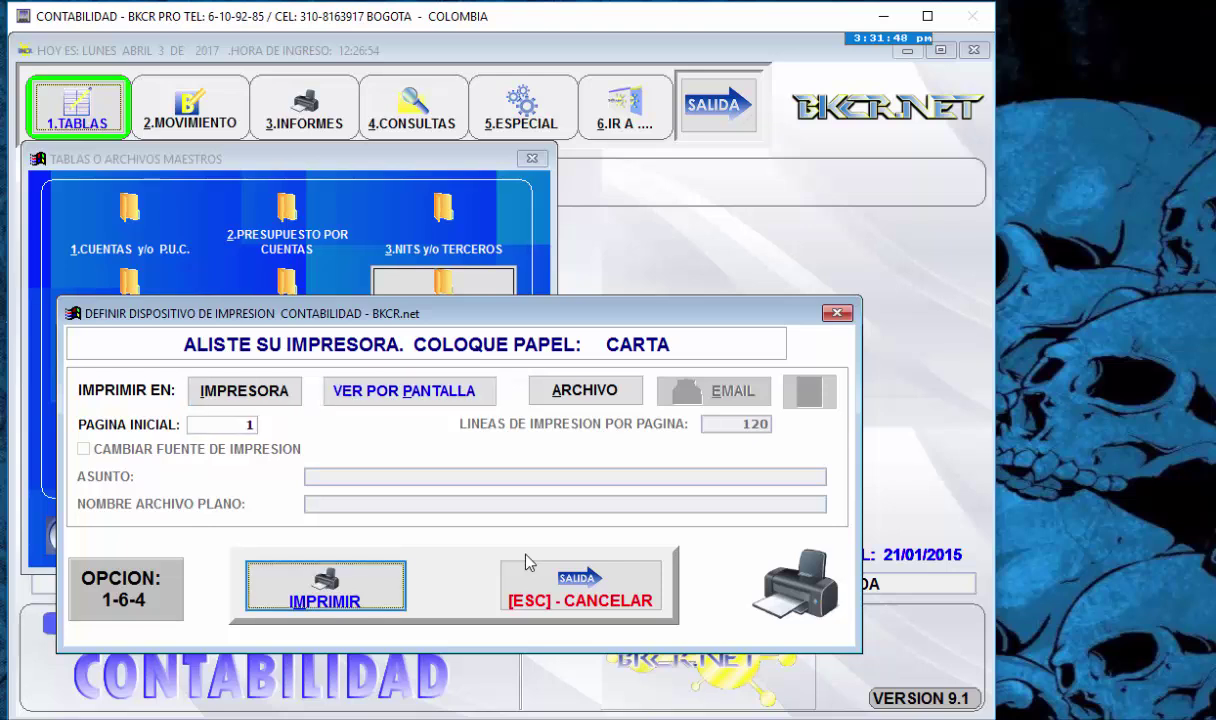
- Generate the balance-format listing on screen and read the ACTIVO CORRIENTE lines, accounts 1105 to 1465
key(Return)
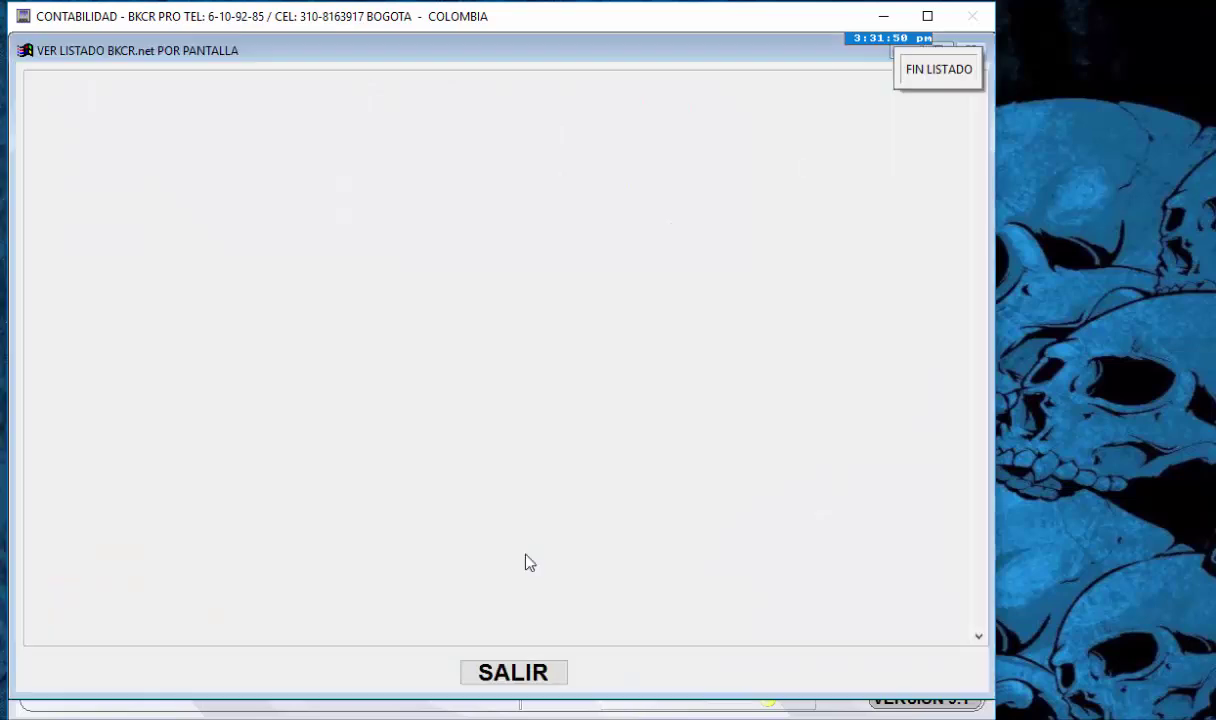
key(Down)
key(Down)
key(Down)
key(Down)
key(Down)
key(Down)
key(Down)
key(Down)
key(Down)
key(Down)
key(Down)
key(Down)
key(Down)
key(Down)
key(Down)
key(Down)
key(Down)
key(Down)
key(Down)
key(Down)
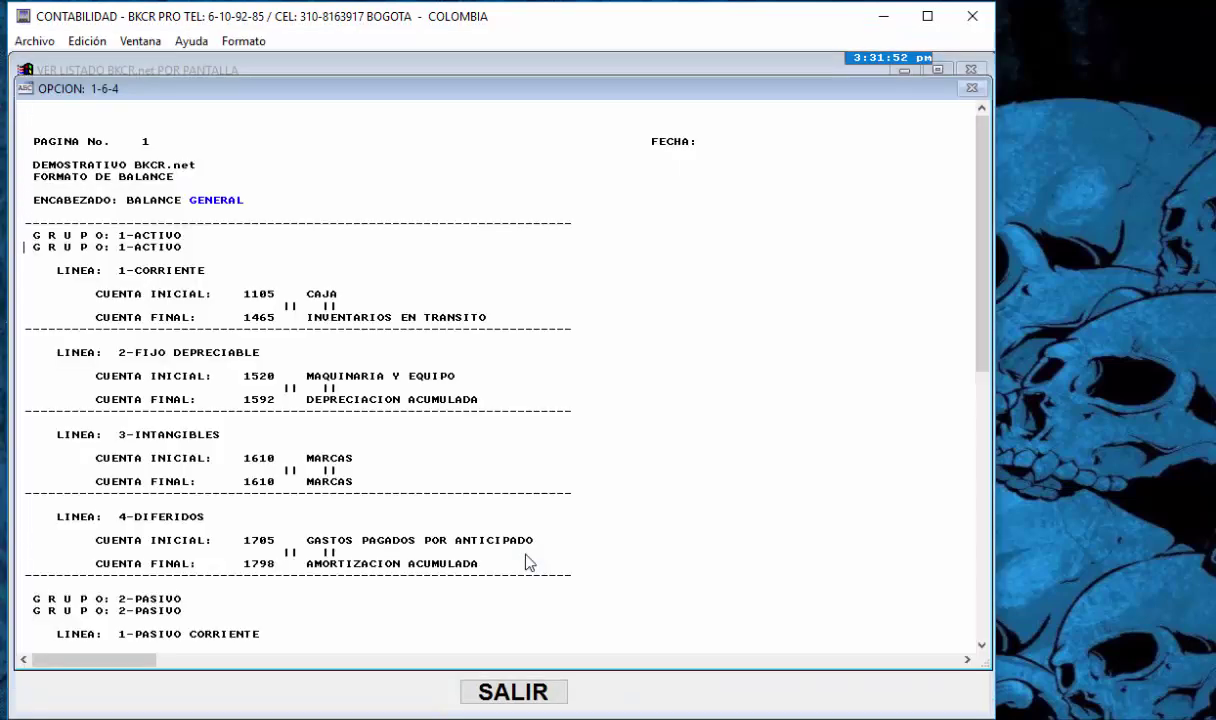
key(Down)
key(Down)
key(Down)
key(Down)
key(Down)
key(Down)
key(Down)
key(Down)
key(Down)
key(Down)
key(Down)
key(Down)
key(Down)
key(Down)
key(Down)
key(Down)
key(Down)
key(Down)
key(Down)
key(Down)
key(Down)
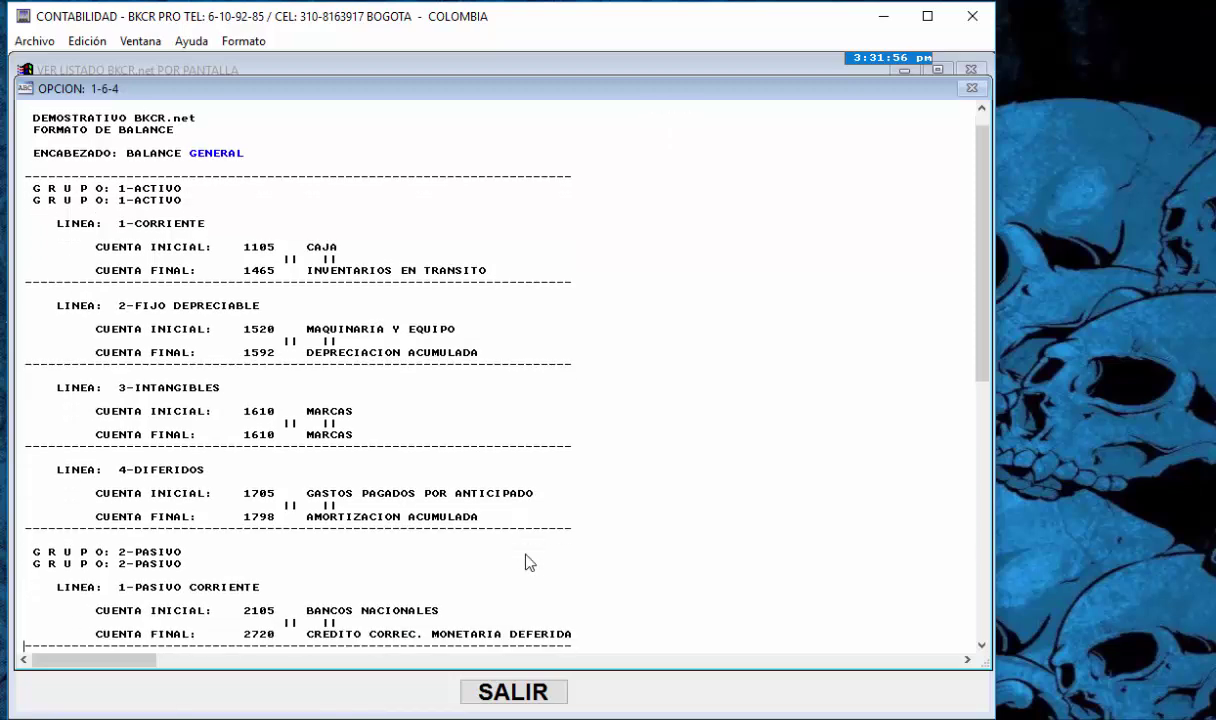
key(Up)
key(Up)
key(Up)
key(Up)
key(Up)
key(Up)
key(Up)
key(Up)
key(Up)
key(Up)
key(Up)
key(Up)
key(Up)
key(Up)
key(Up)
key(Up)
key(Up)
key(Up)
key(Up)
key(Up)
key(Up)
key(Up)
key(Up)
key(Up)
key(Up)
key(Up)
key(Up)
key(Up)
key(Up)
key(Up)
key(Up)
key(Up)
key(Down)
key(Down)
key(Down)
key(Down)
key(Down)
key(Down)
key(Down)
key(Down)
key(Down)
key(Down)
key(Down)
key(Down)
key(Down)
key(Down)
key(Up)
key(Up)
key(Up)
key(Up)
key(Up)
key(Up)
key(Up)
key(Right)
key(Right)
key(Right)
key(Right)
key(Right)
key(Right)
key(Right)
key(Right)
key(Right)
key(Right)
key(Right)
key(Right)
key(Down)
key(Down)
key(Up)
key(Down)
key(Down)
key(Down)
key(Up)
key(Up)
key(Right)
key(Right)
key(Right)
key(Right)
key(Right)
key(Right)
key(Right)
key(Right)
key(Right)
key(Right)
key(Right)
key(Right)
key(Right)
key(Right)
key(Right)
key(Right)
key(Right)
key(Down)
key(Down)
key(Left)
key(Left)
key(Left)
key(Left)
key(Left)
key(Left)
key(Left)
key(Left)
key(Left)
key(Left)
key(Left)
key(Left)
key(Left)
key(Left)
key(Down)
key(Down)
key(Down)
key(Down)
key(Down)
key(Down)
key(Up)
key(Up)
key(Up)
key(Up)
key(Down)
key(Down)
key(Down)
key(Down)
key(Down)
key(Down)
key(Down)
key(Down)
key(Down)
key(Down)
key(Down)
key(Down)
key(Down)
key(Down)
key(Down)
key(Down)
key(Down)
key(Down)
key(Down)
key(Down)
key(Down)
key(Up)
key(Up)
key(Up)
key(Up)
key(Up)
key(Up)
key(Up)
key(Up)
key(Up)
key(Up)
key(Up)
key(Up)
key(Down)
key(Down)
key(Down)
key(Down)
key(Down)
key(Down)
key(Down)
key(Down)
key(Down)
key(Down)
key(Down)
key(Down)
key(Down)
key(Down)
key(Down)
key(Down)
key(Down)
key(Down)
key(Down)
key(Down)
key(Down)
key(Down)
key(Down)
key(Down)
key(Down)
key(Down)
key(Down)
key(Down)
key(Down)
key(Down)
key(Down)
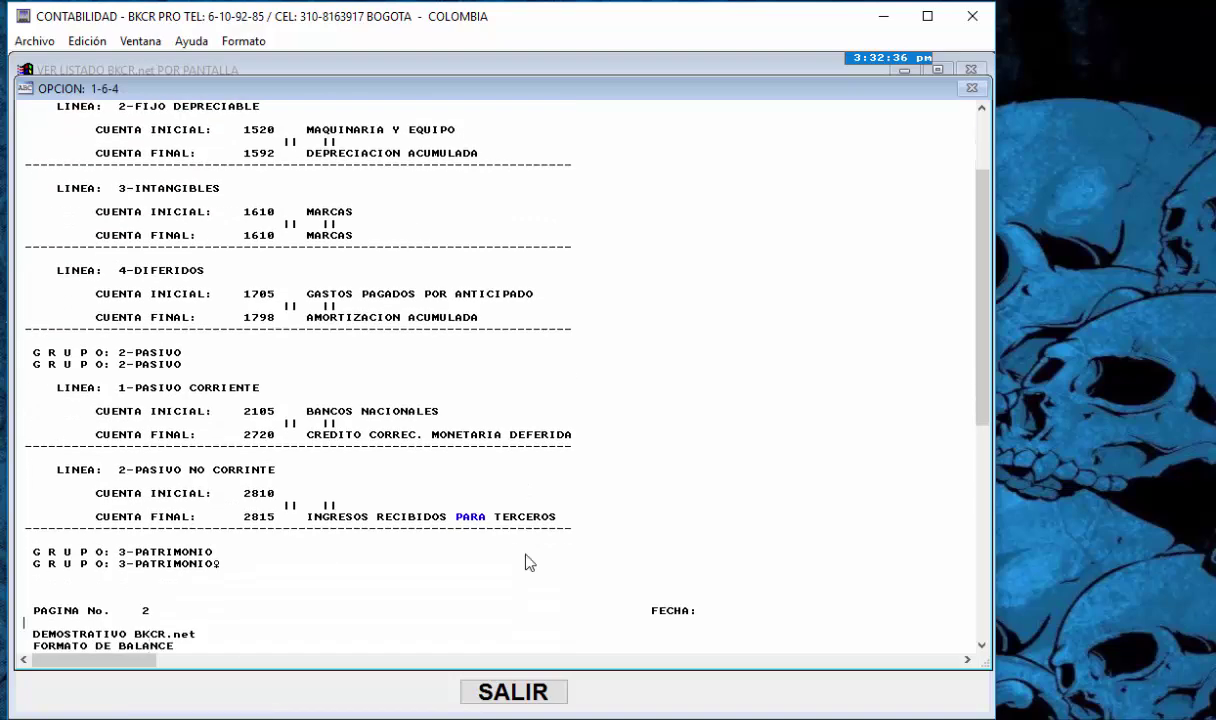
- Read page 2 through the PATRIMONIO and PERDIDAS Y GANANCIAS accounts, then close with SALIR
key(Down)
key(Down)
key(Down)
key(Down)
key(Down)
key(Down)
key(Down)
key(Down)
key(Down)
key(Down)
key(Down)
key(Down)
key(Down)
key(Down)
key(Down)
key(Down)
key(Down)
key(Down)
key(Down)
key(Down)
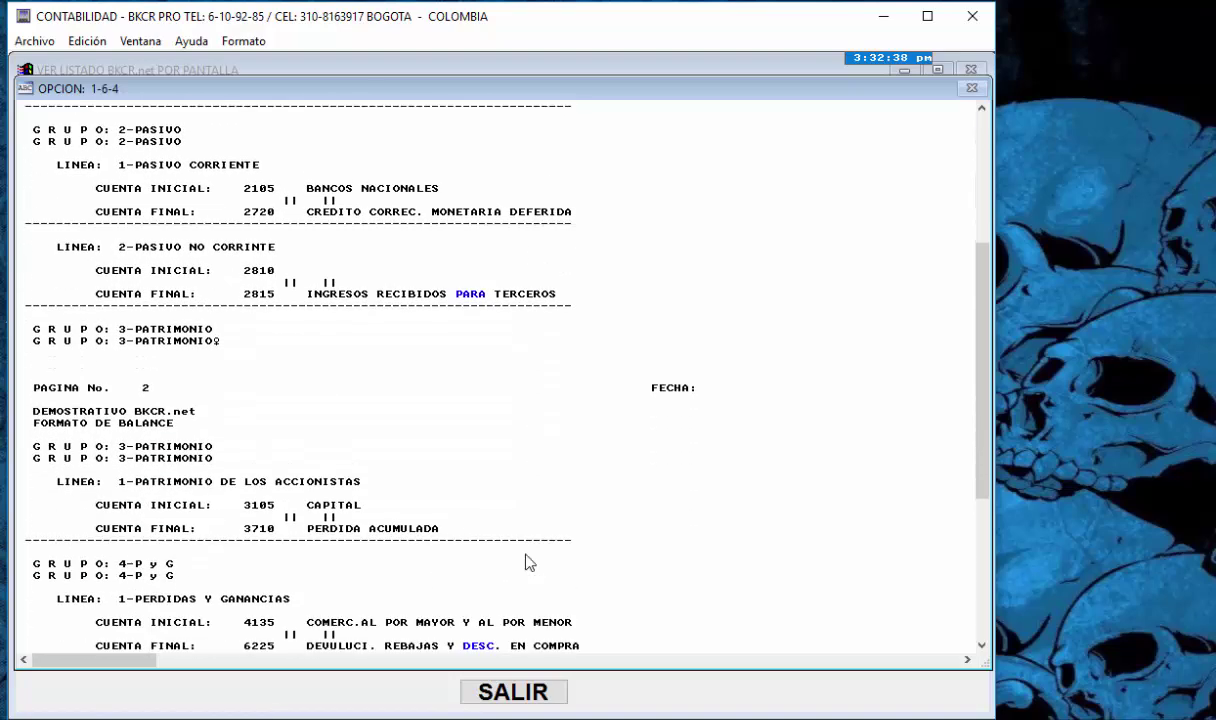
key(Up)
key(Up)
key(Up)
key(Up)
key(Up)
key(Up)
key(Up)
key(Up)
key(Up)
key(Up)
key(Up)
key(Up)
key(Up)
key(Up)
key(Down)
key(Down)
key(Down)
key(Down)
key(Down)
key(Down)
key(Down)
key(Down)
key(Down)
key(Down)
key(Down)
key(Down)
key(Down)
key(Down)
key(Down)
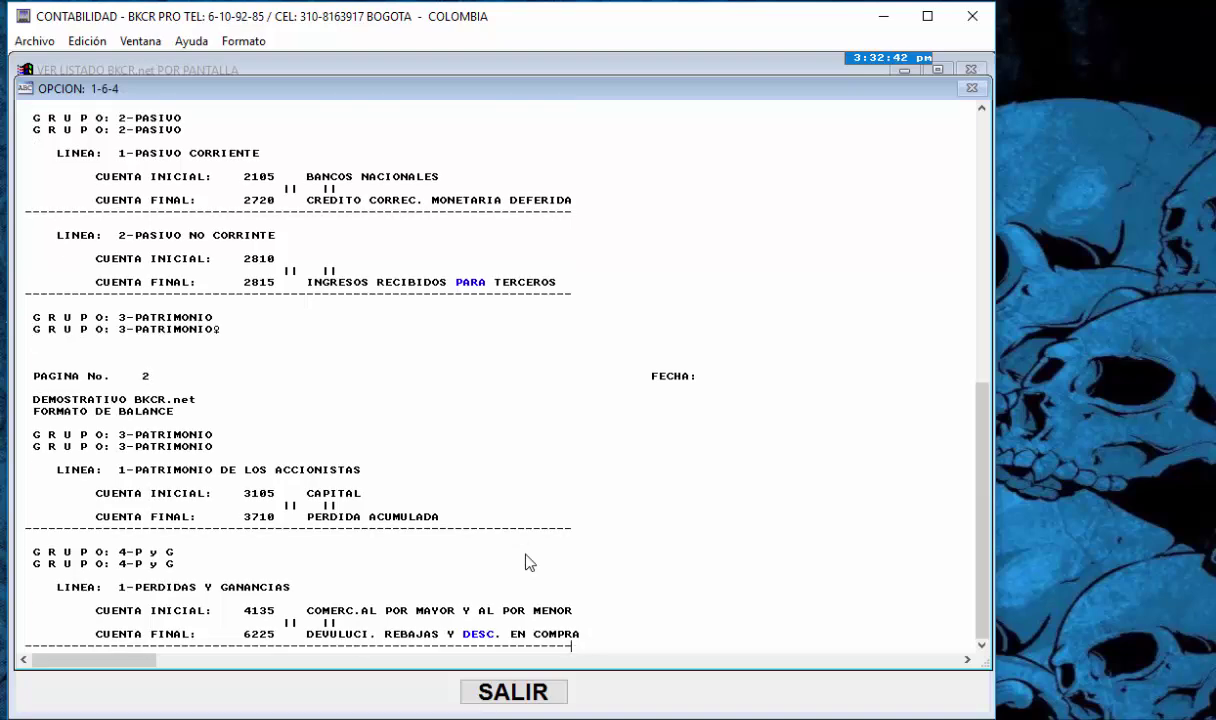
scroll(347, 545, up, 7)
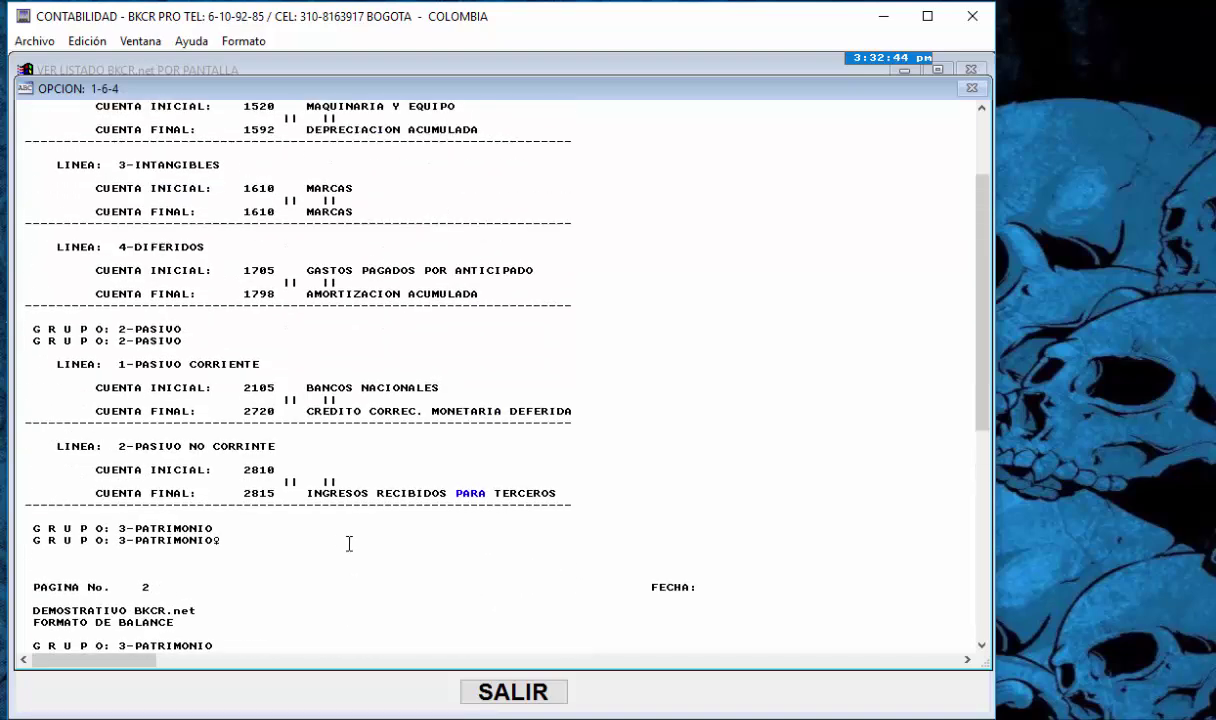
scroll(344, 535, up, 6)
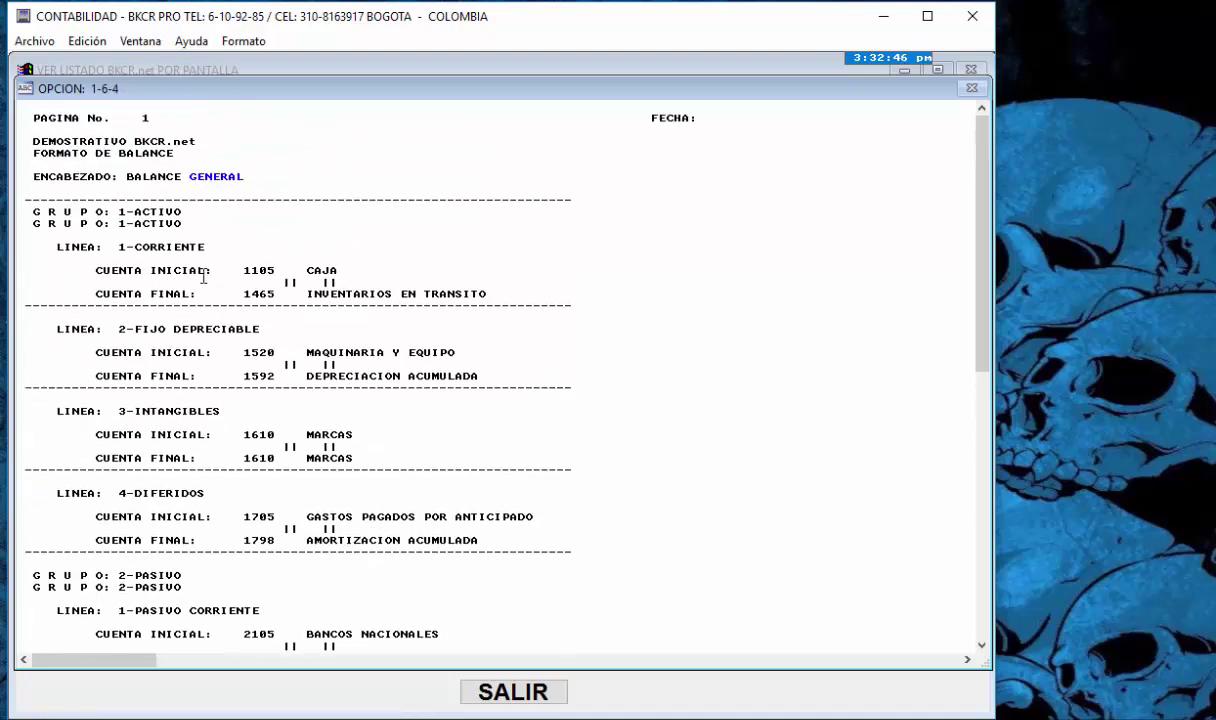
scroll(205, 538, down, 11)
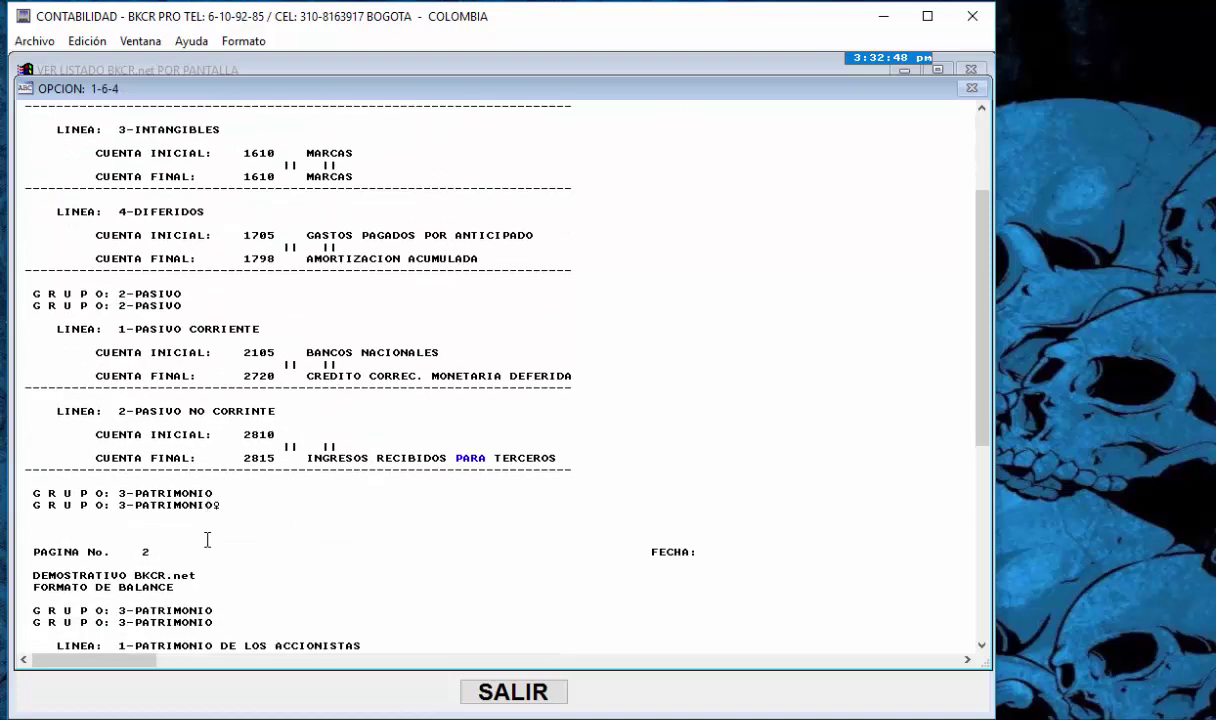
scroll(207, 540, down, 2)
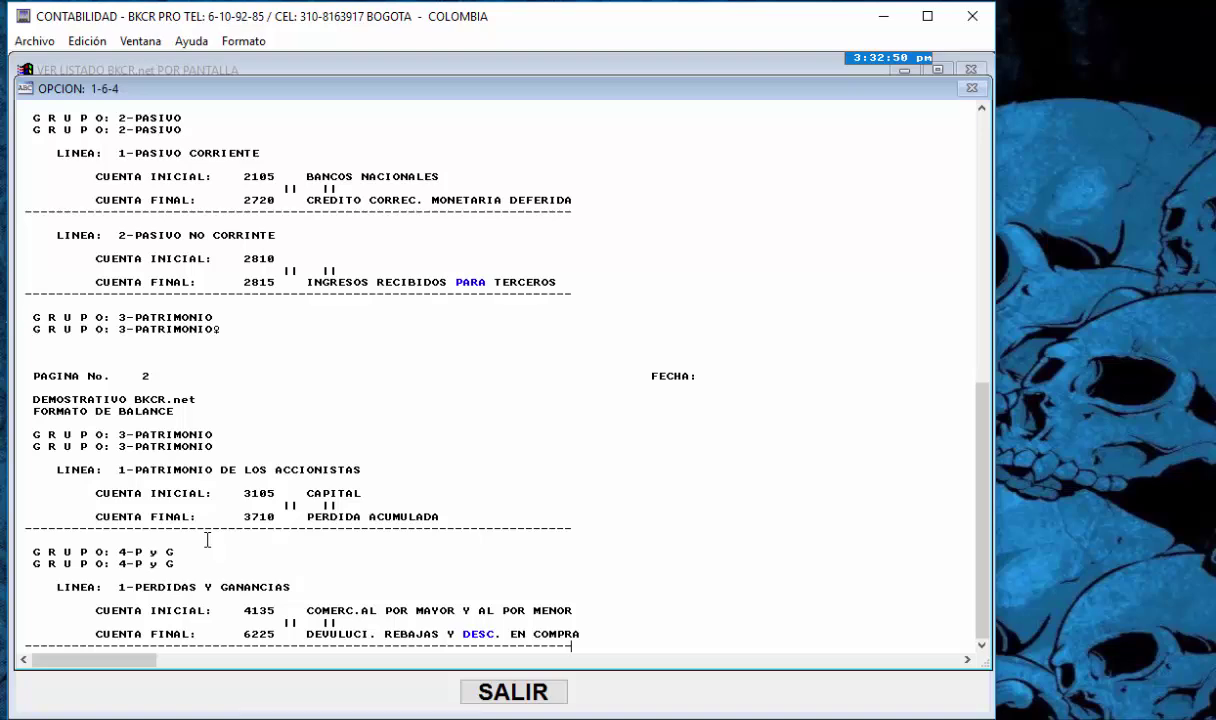
click(512, 693)
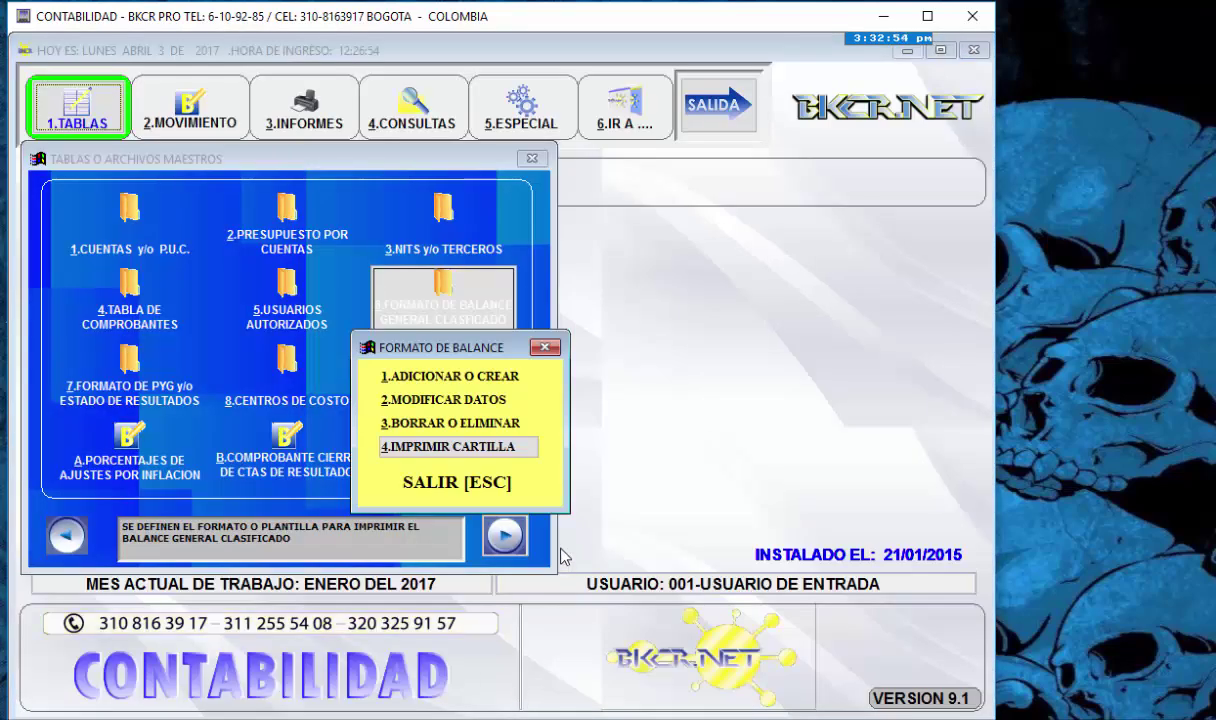
- Choose 1.ADICIONAR O CREAR and load group 1, line 1 CORRIENTE with accounts 1105 to 1465
key(Up)
key(Up)
key(Up)
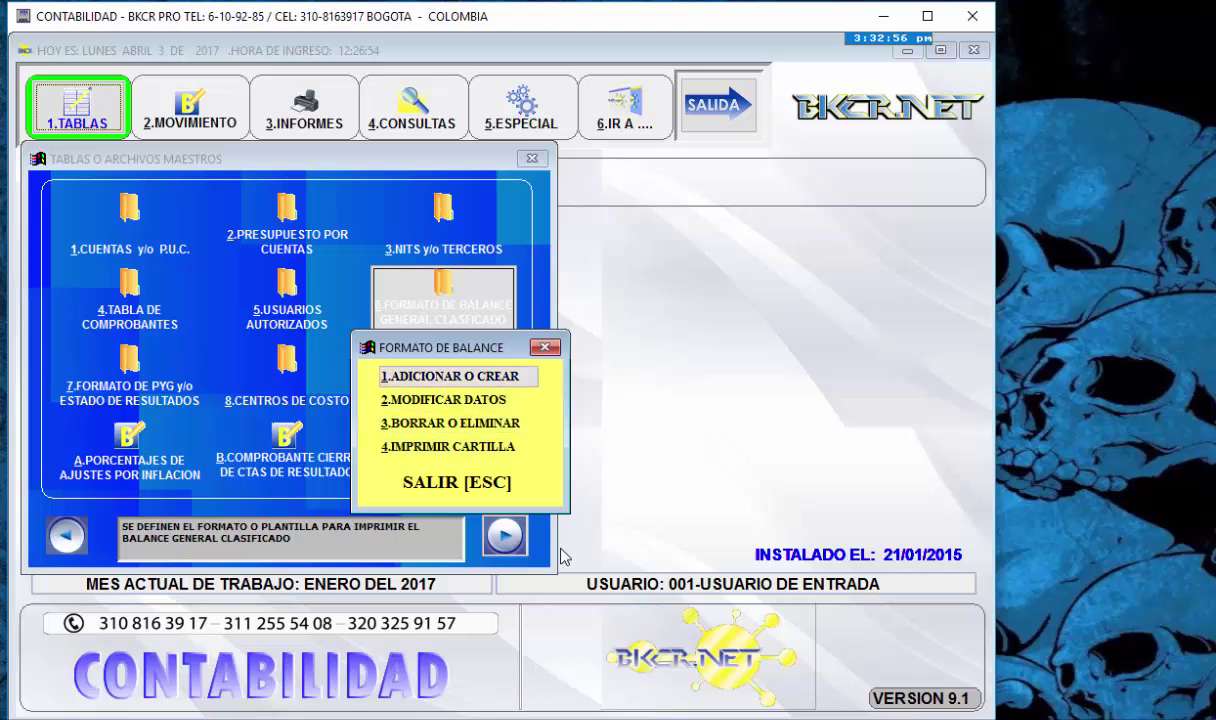
key(Down)
key(Up)
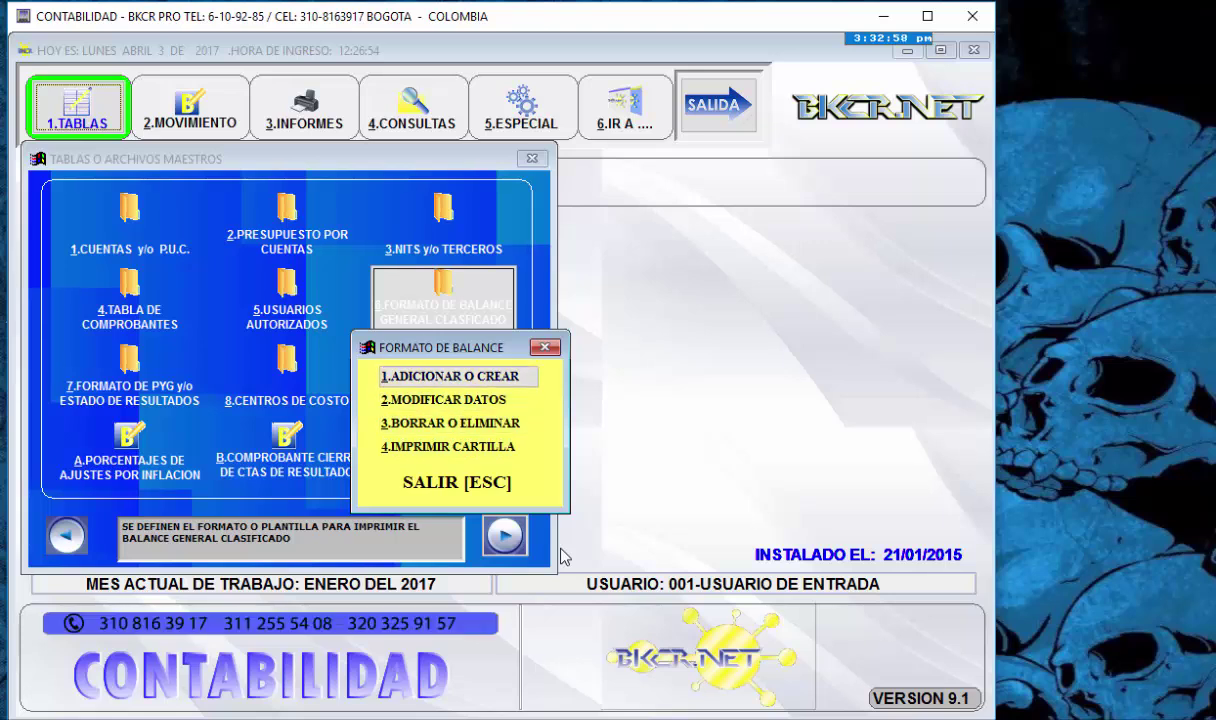
key(Return)
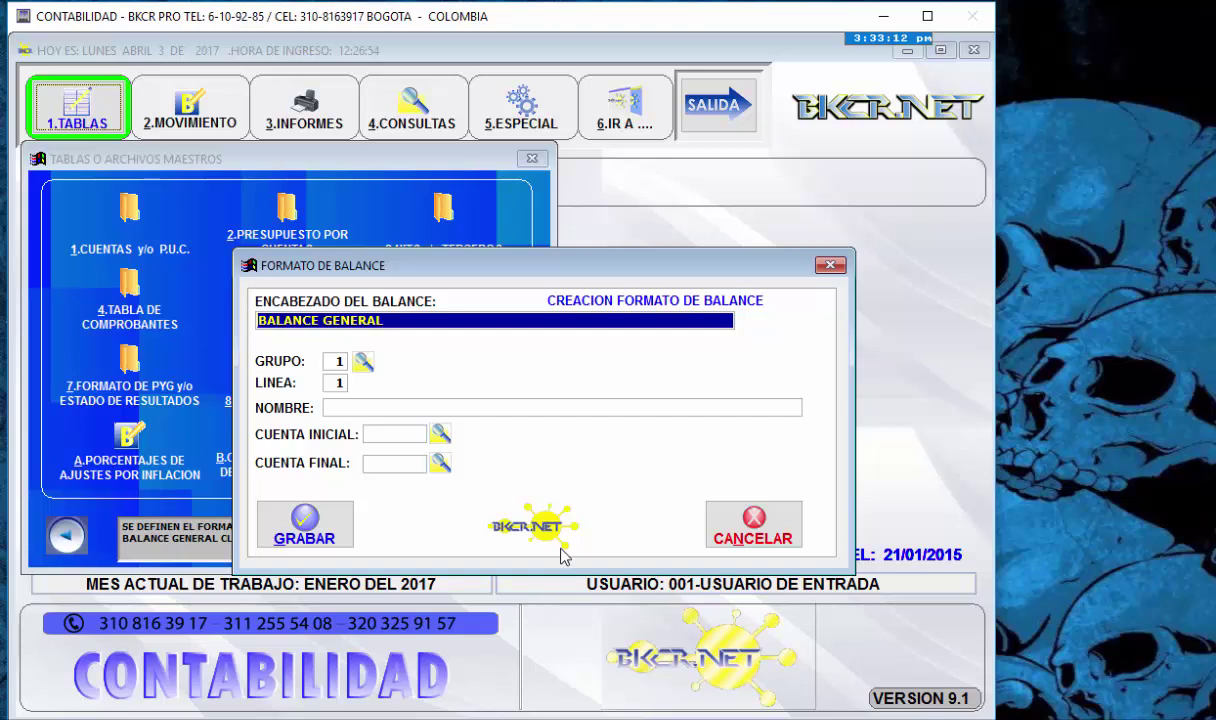
key(Return)
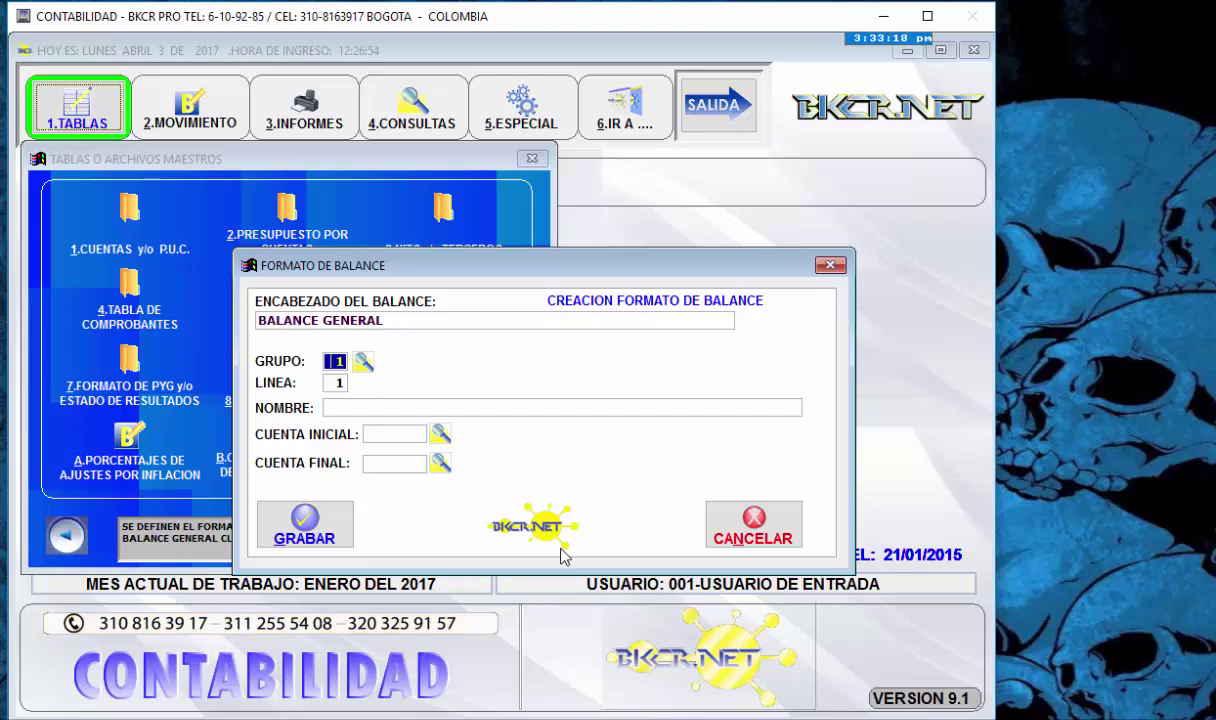
key(Return)
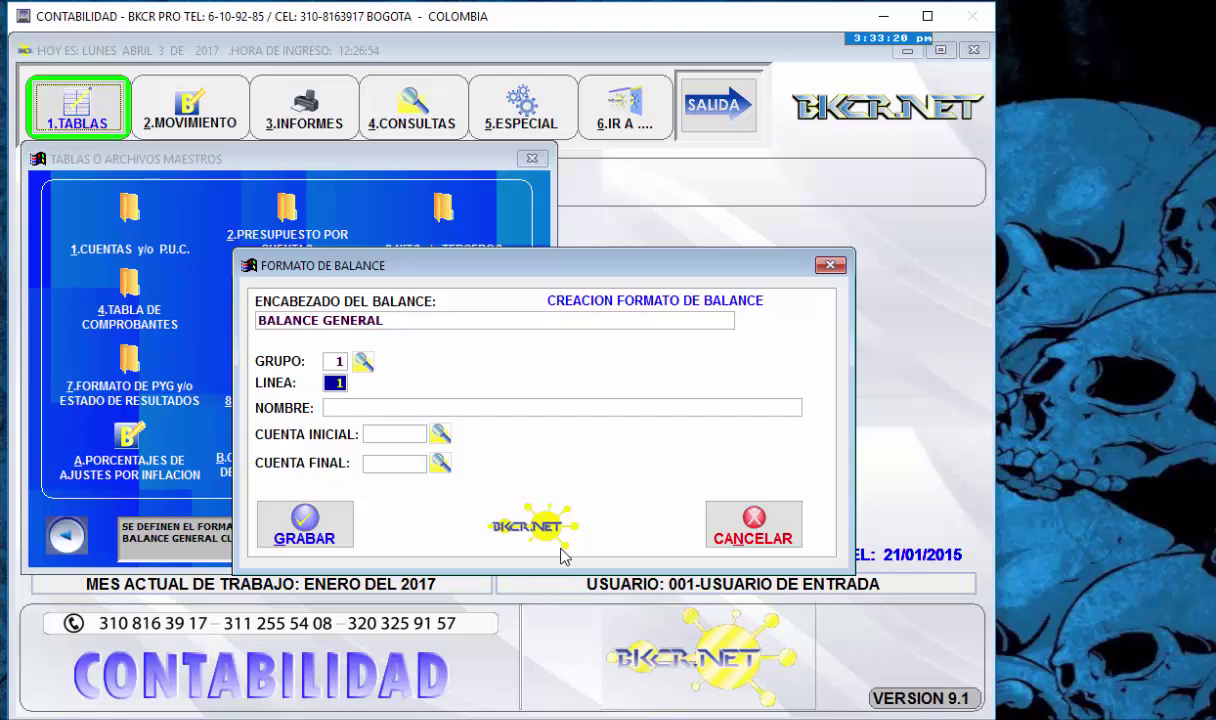
key(Return)
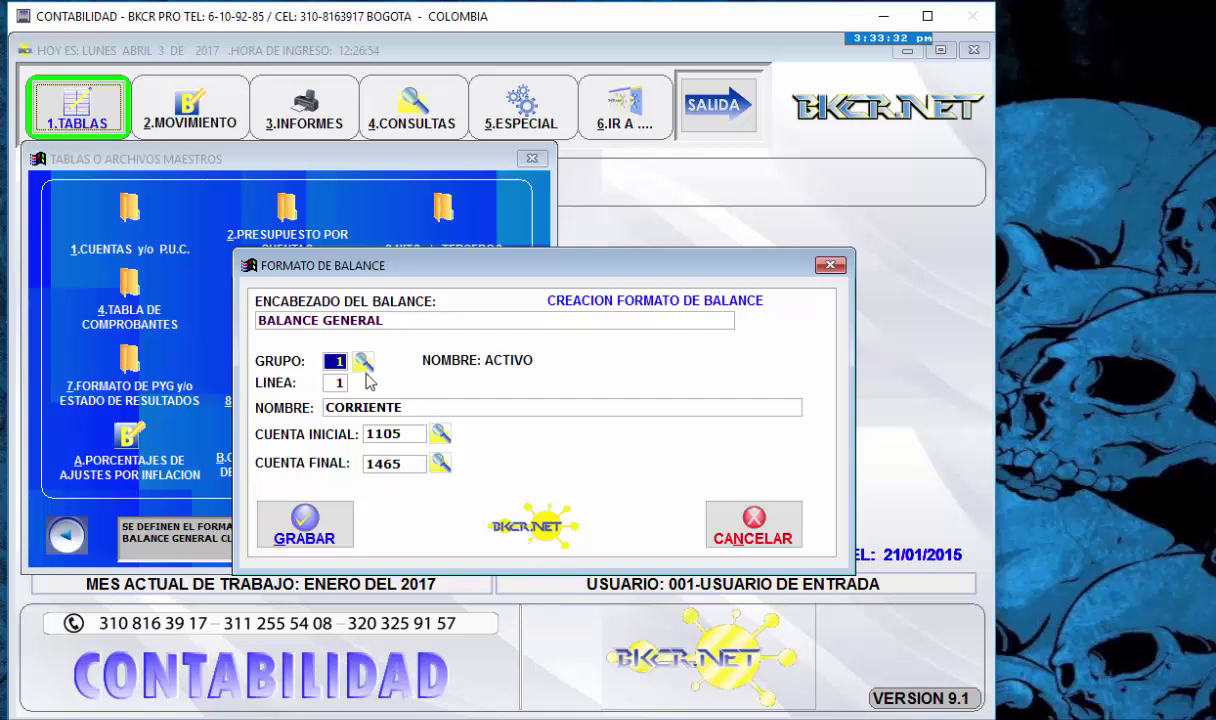
- Pick DIFERIDOS, group 1 line 4, from the Consulta Formato de Balance lookup
click(362, 363)
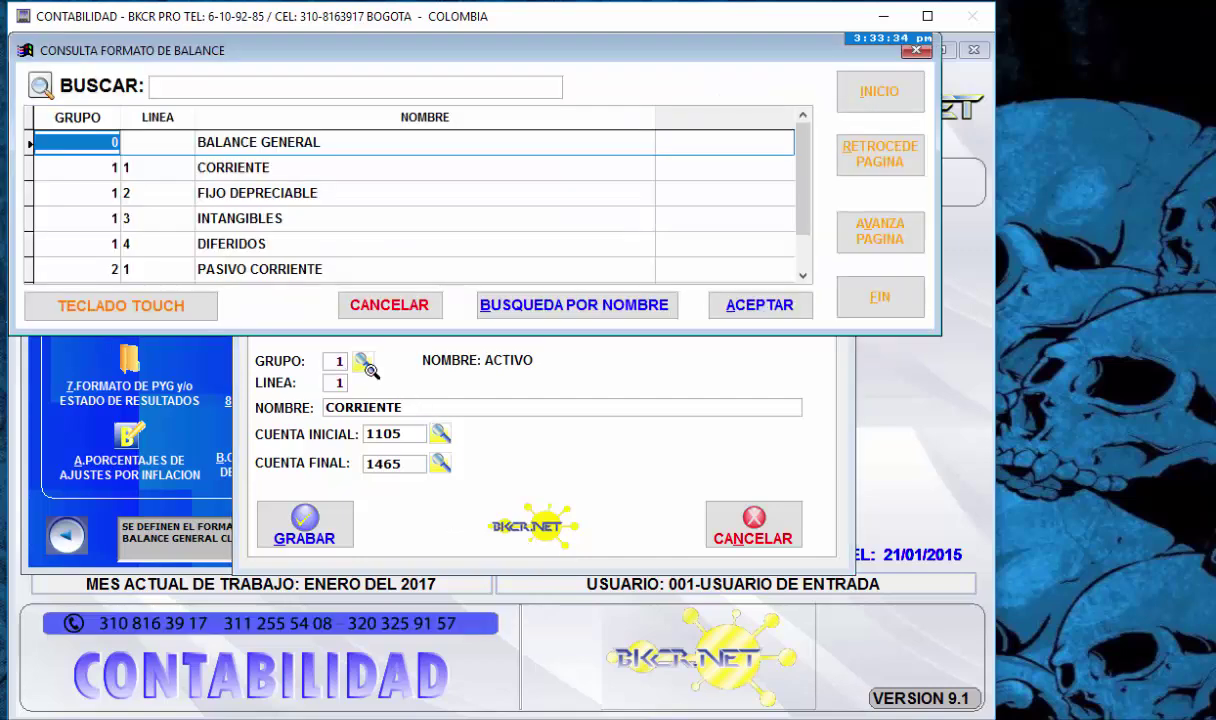
key(Down)
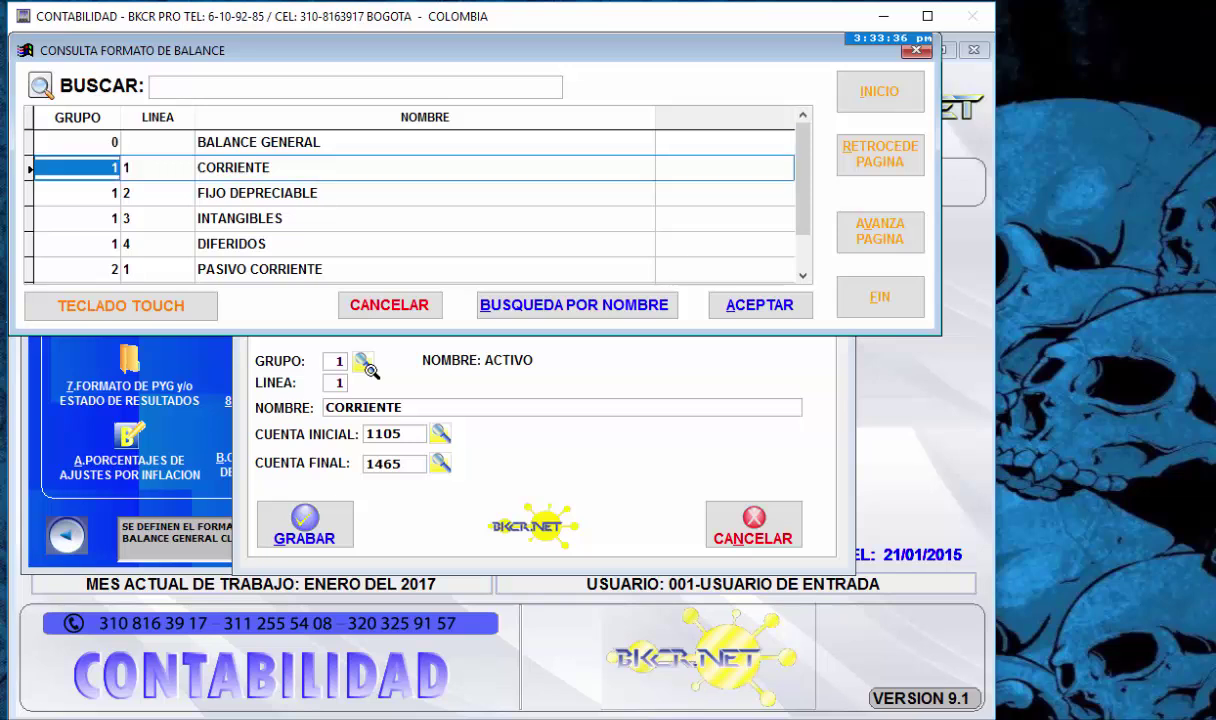
key(Down)
key(Down)
key(Down)
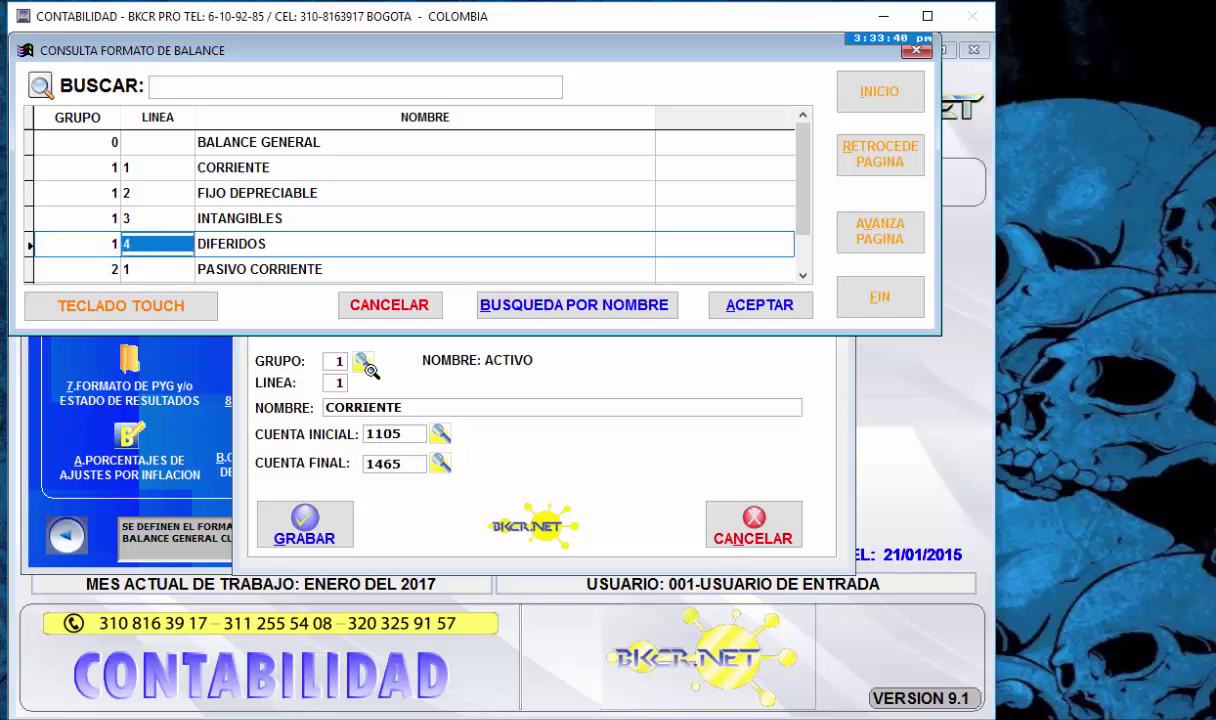
key(Right)
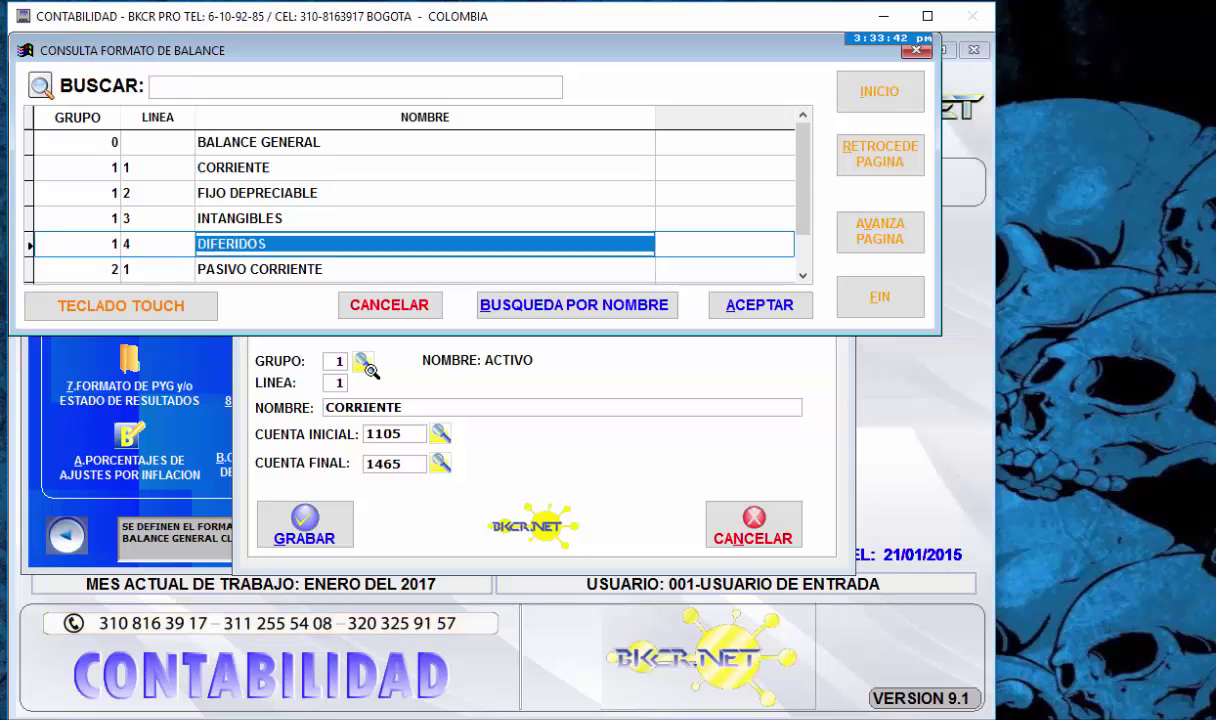
key(Left)
key(Left)
key(Right)
key(Right)
key(Left)
key(Left)
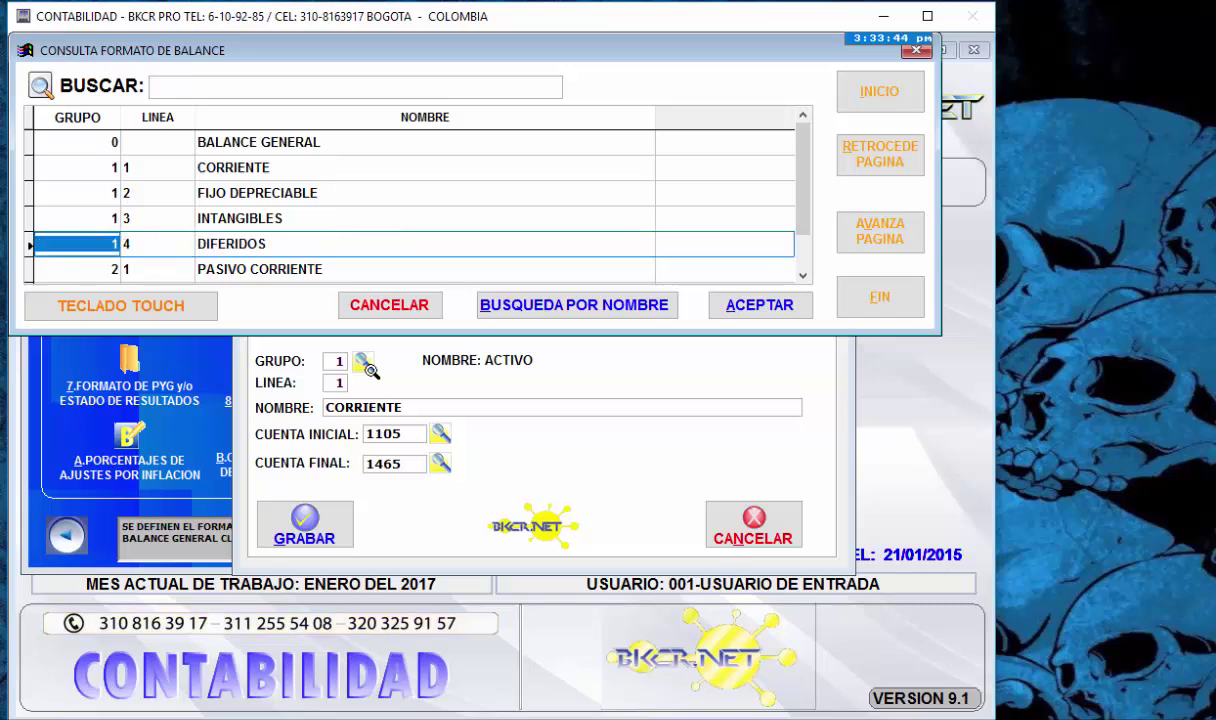
key(Return)
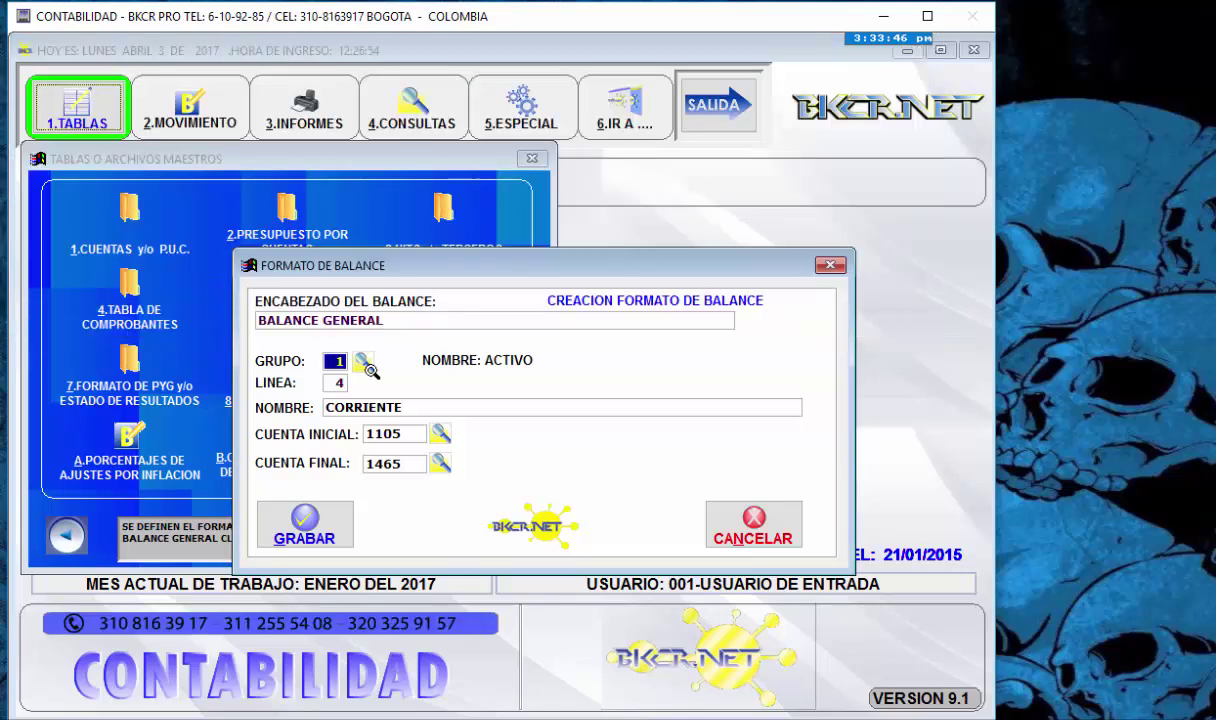
- Set line 5 with the name PRUEBA, fixing the stray character, then return to LINEA
key(Return)
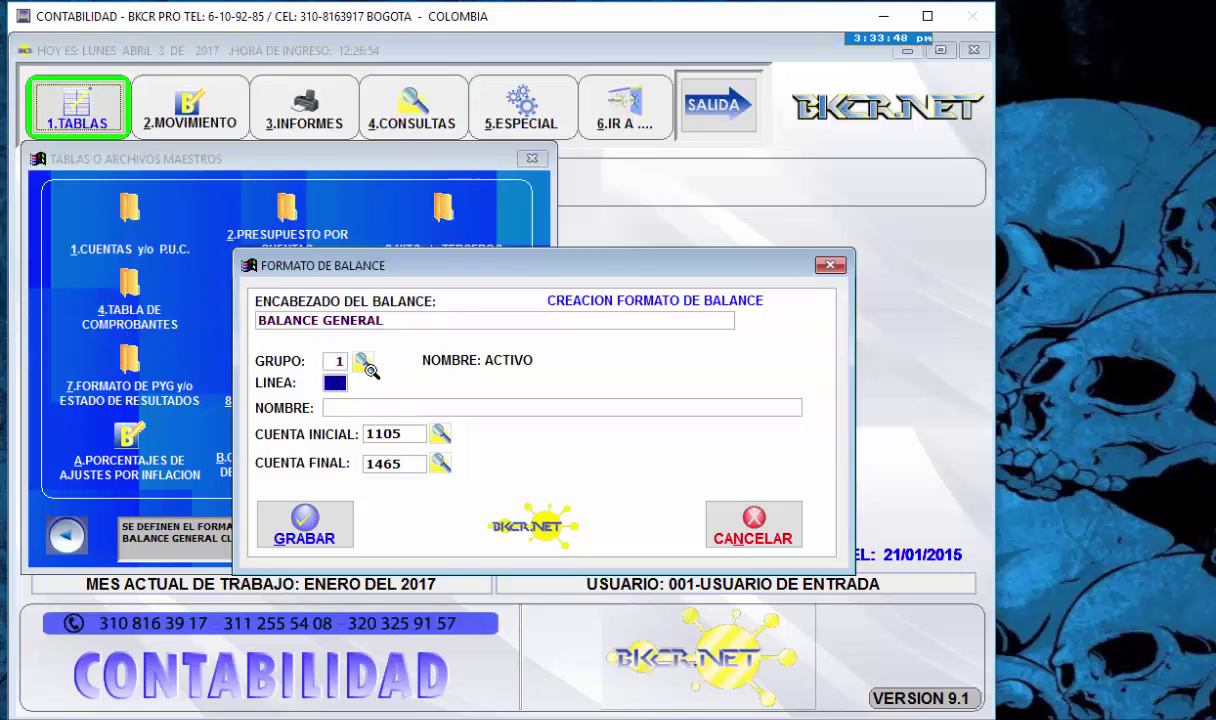
text(5)
key(Return)
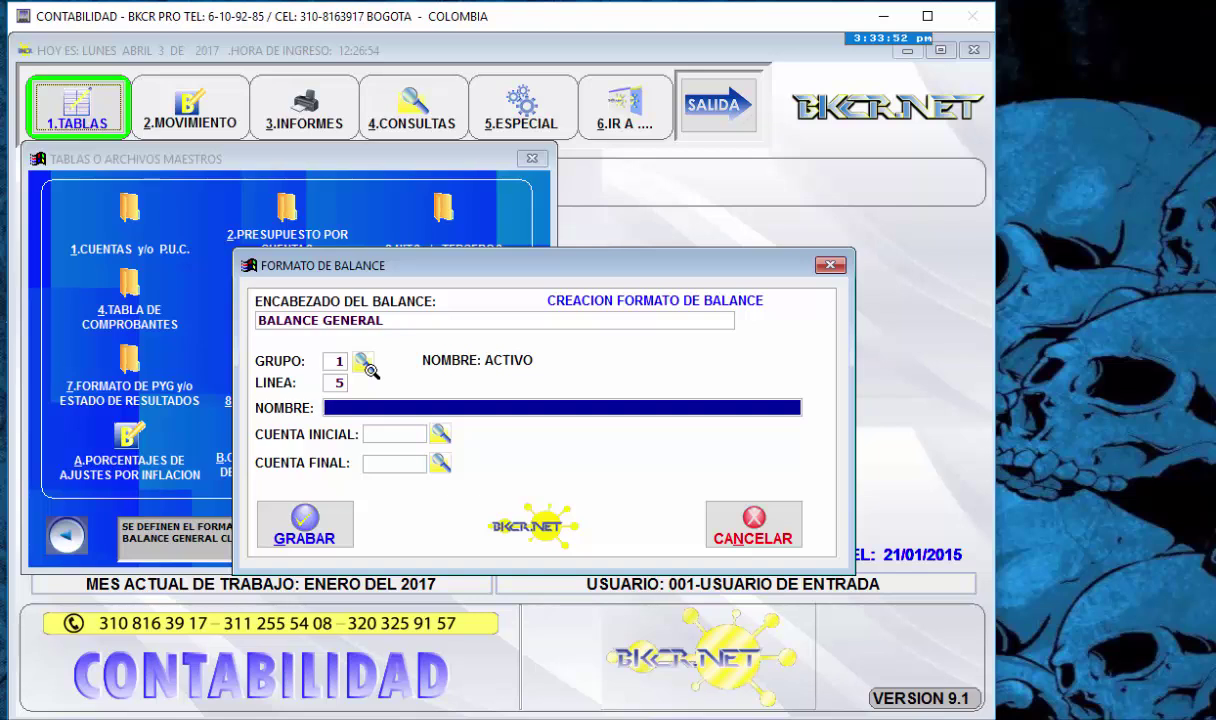
text(ÑPRUEBA)
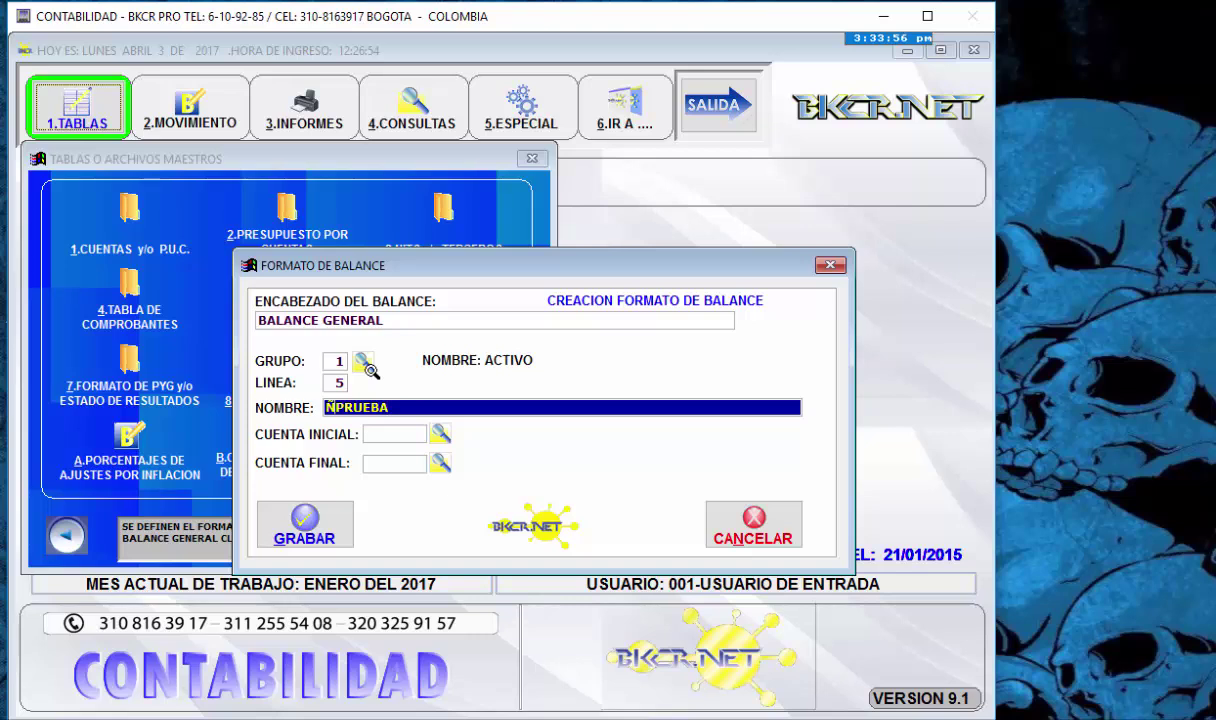
key(Left)
key(Delete)
key(Return)
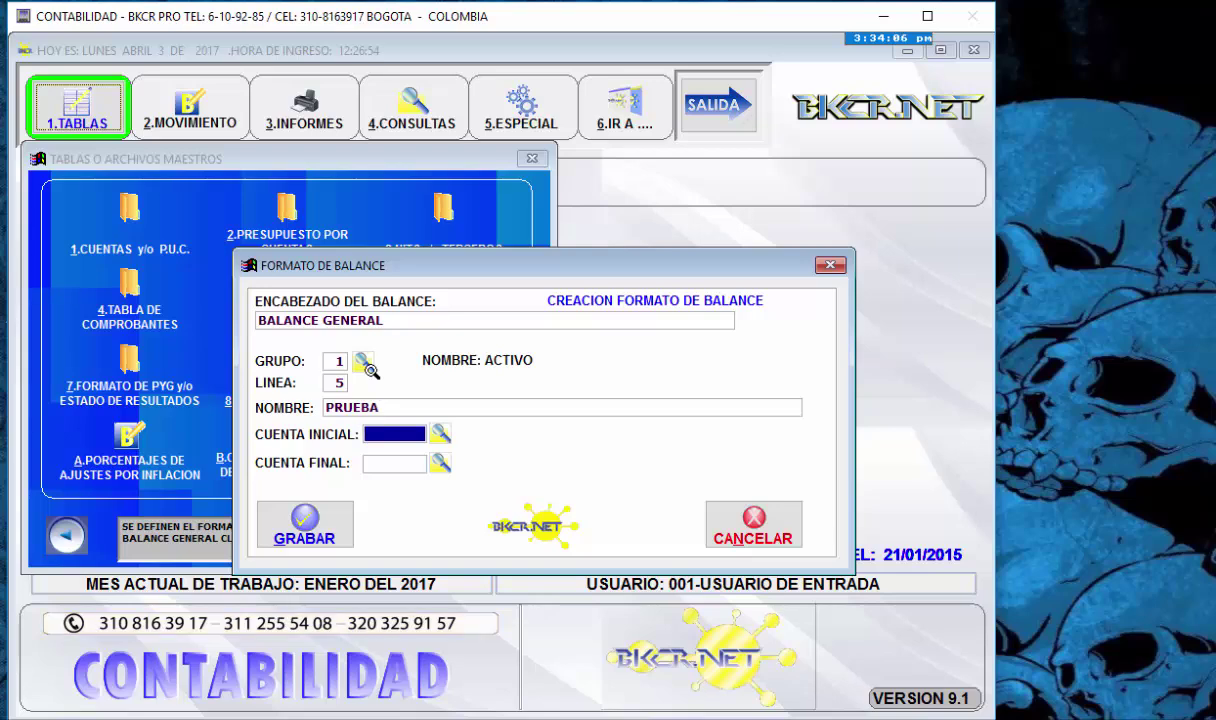
key(shift+Tab)
key(shift+Tab)
- Load 1-4 DIFERIDOS (accounts 1705 to 1798) from the lookup and dismiss 'GRUPO Y LINEA YA EXISTE'
click(367, 366)
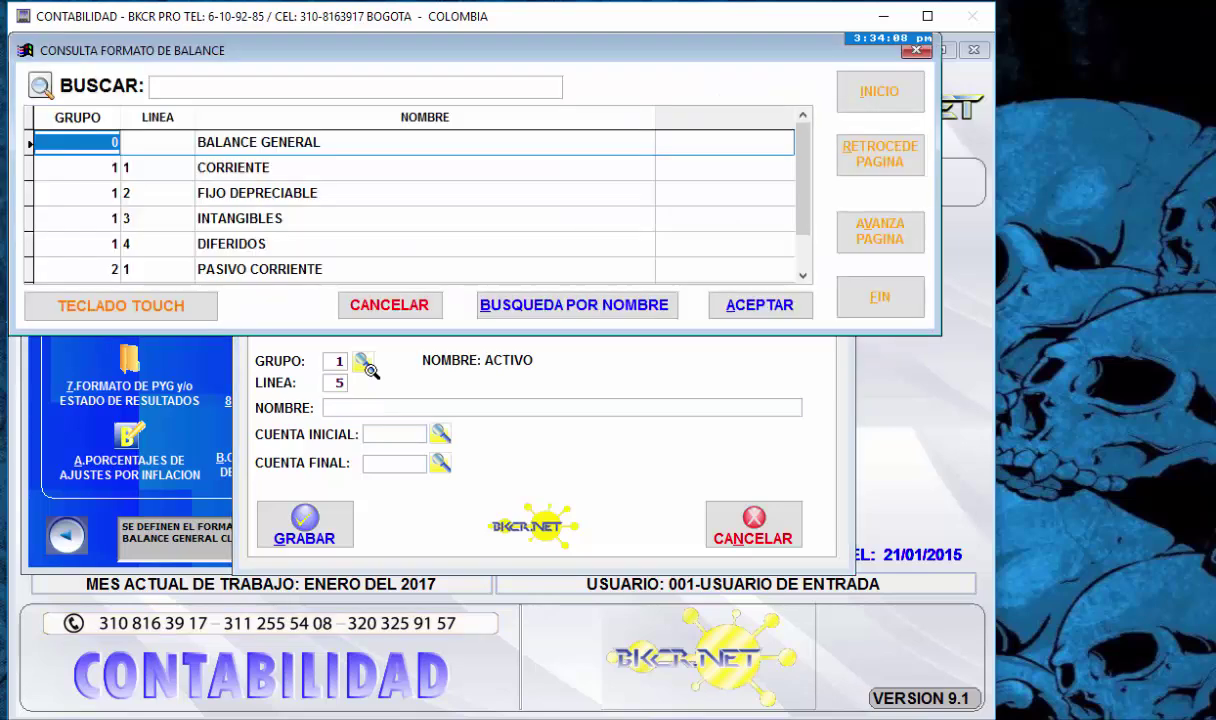
key(Down)
key(Down)
key(Down)
key(Down)
key(Right)
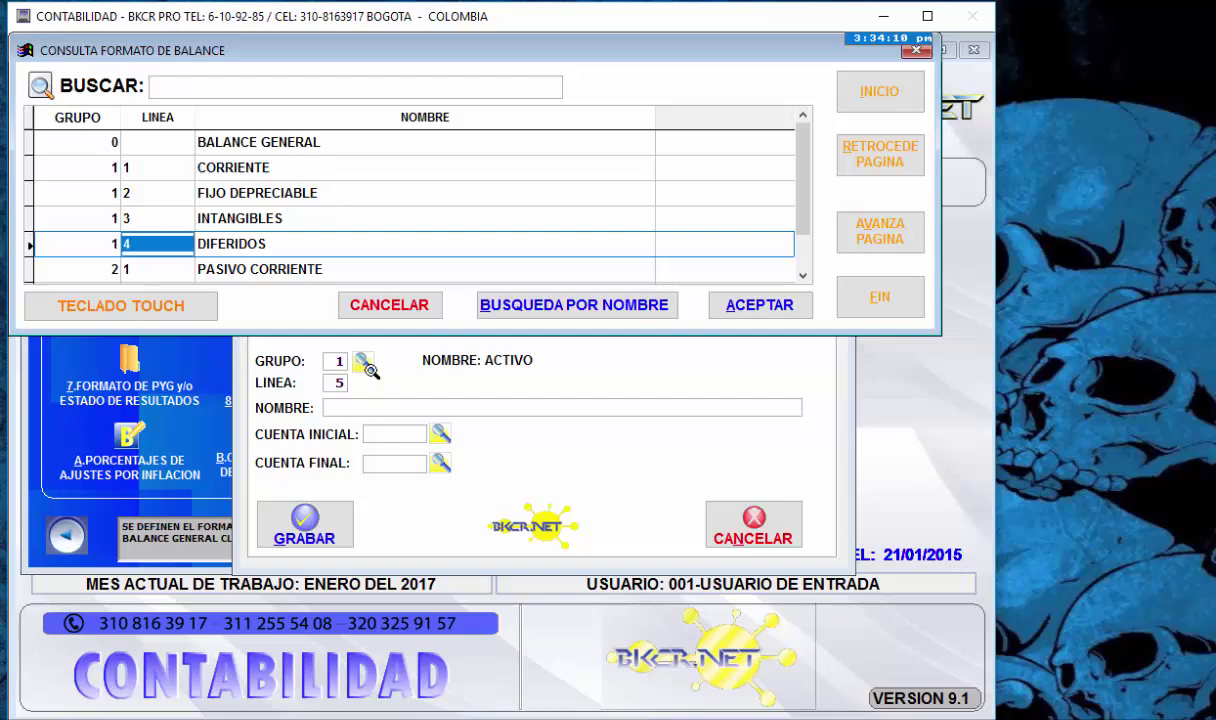
key(Return)
key(Return)
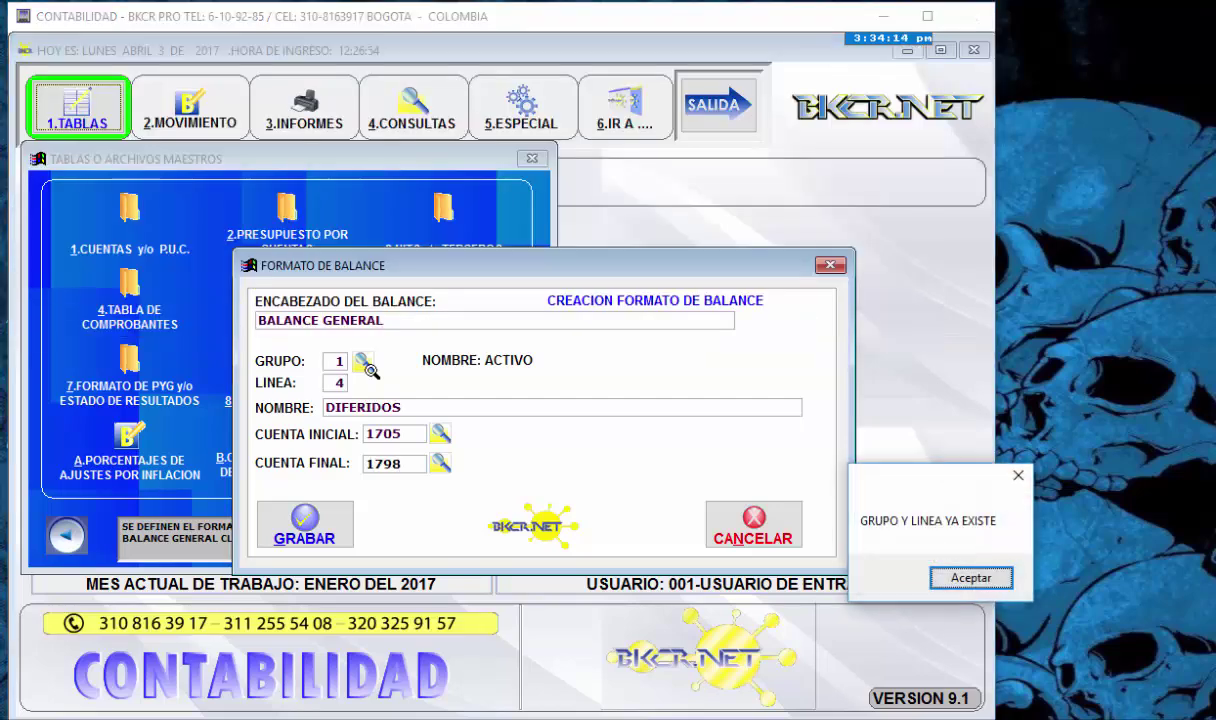
key(Return)
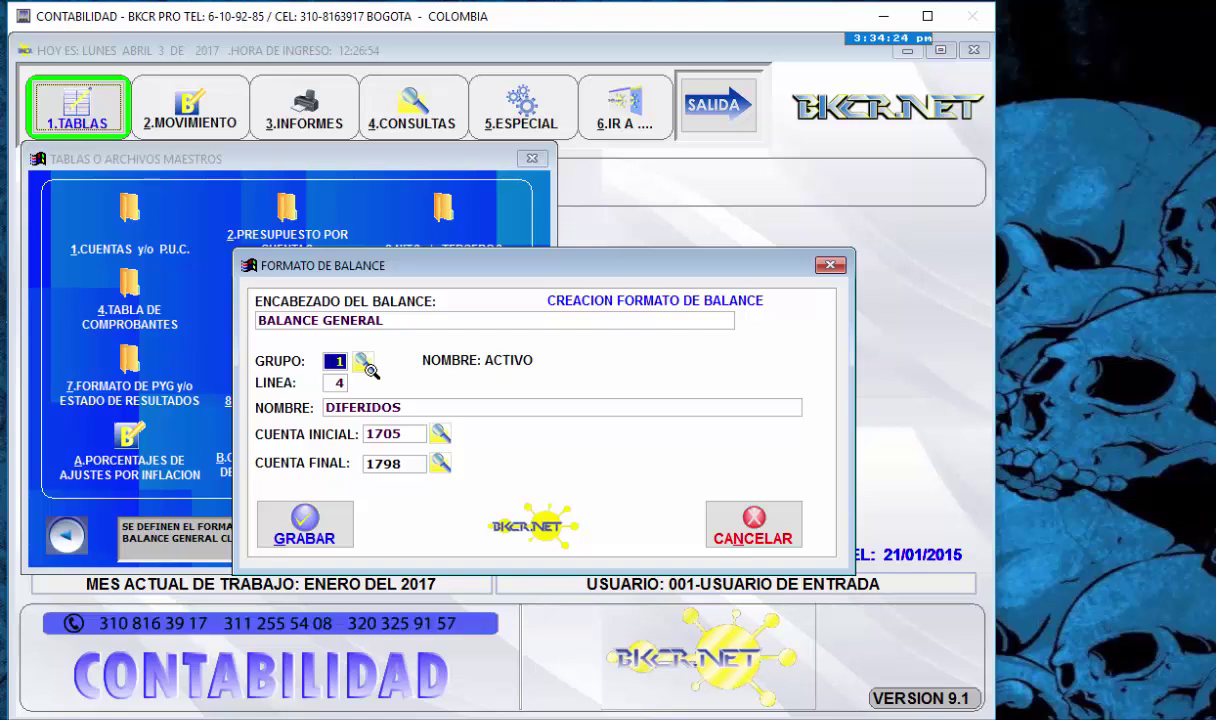
key(Return)
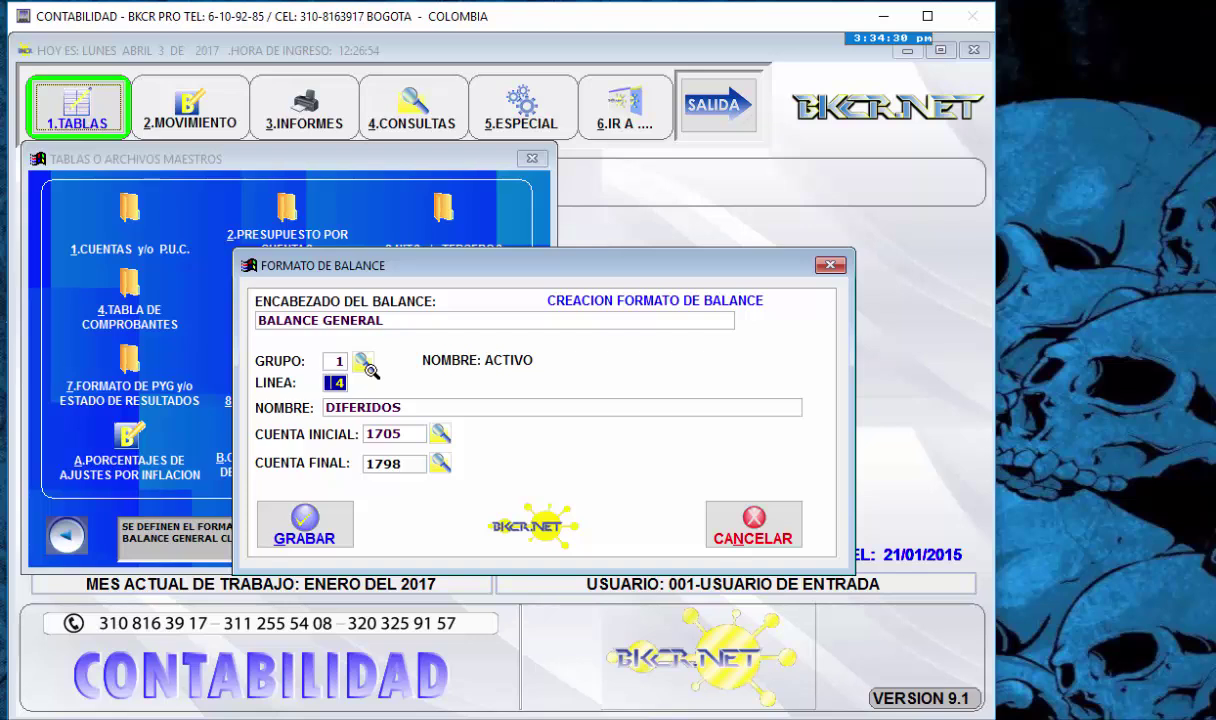
- Set LINEA to 5 and name it PRUEBA, correcting the misspellings
text(5)
key(Return)
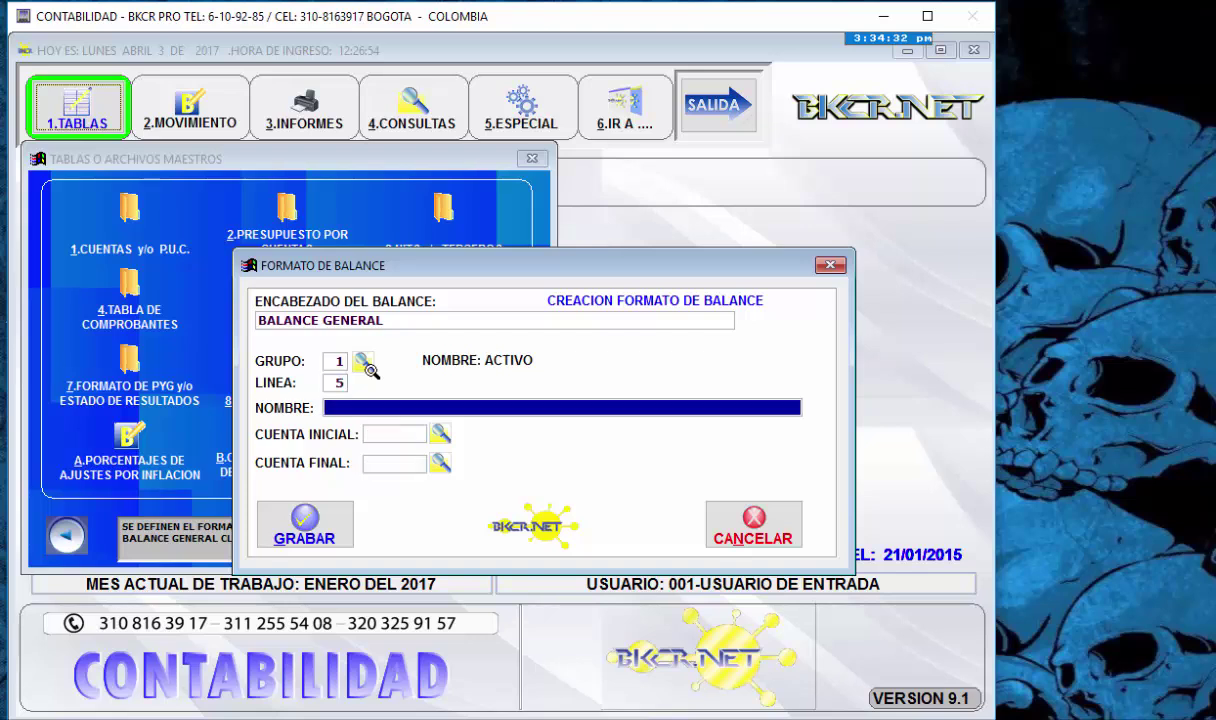
text(PRYUEB)
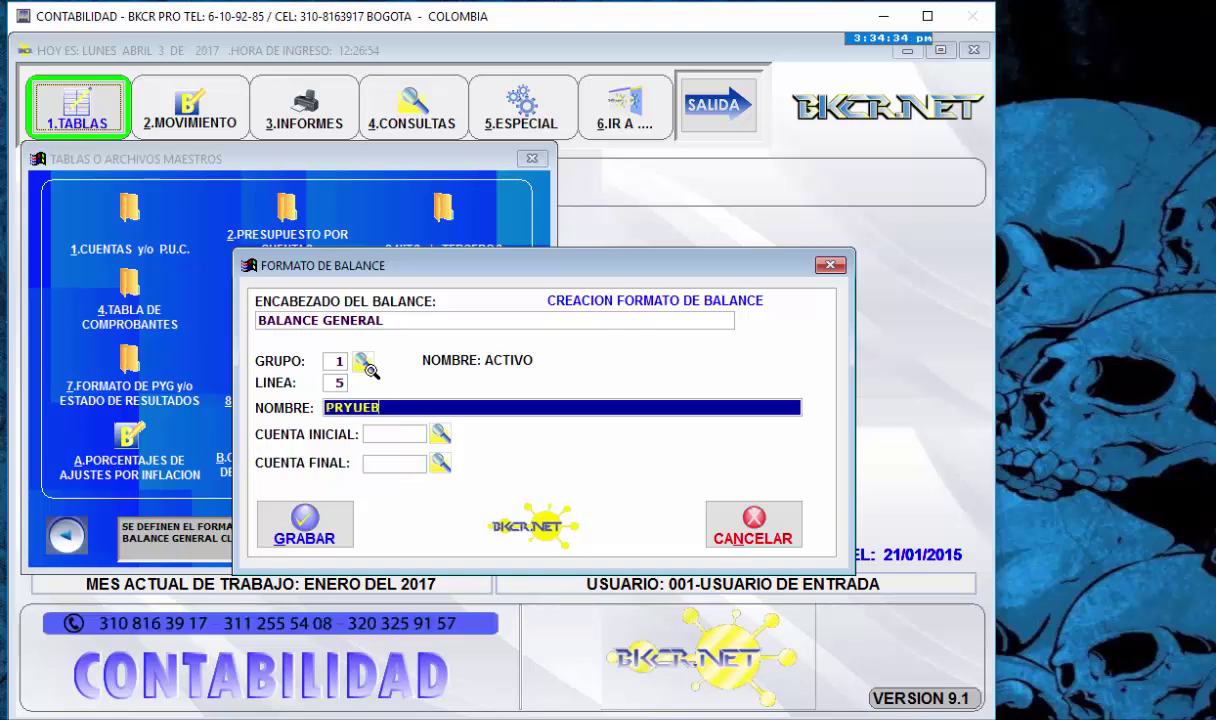
key(BackSpace)
key(BackSpace)
key(BackSpace)
key(BackSpace)
key(BackSpace)
key(BackSpace)
text(PREUBA)
key(Return)
key(shift+Tab)
key(BackSpace)
key(BackSpace)
key(BackSpace)
key(BackSpace)
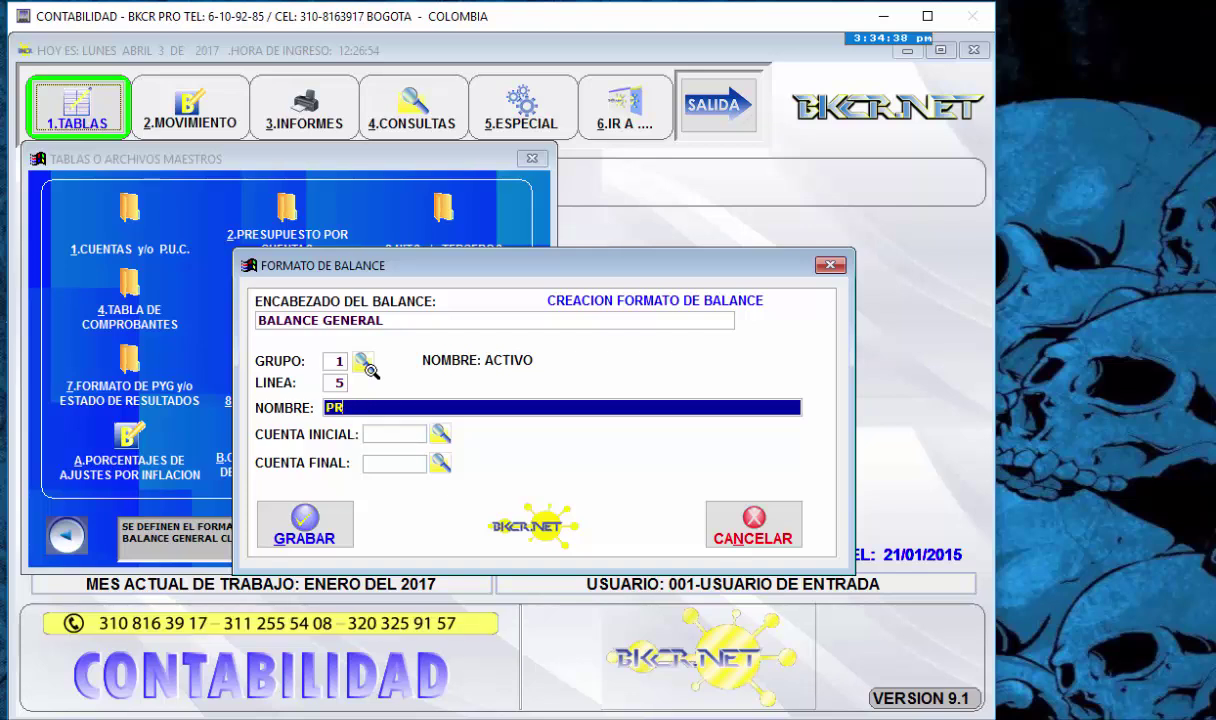
text(UEBA)
key(Return)
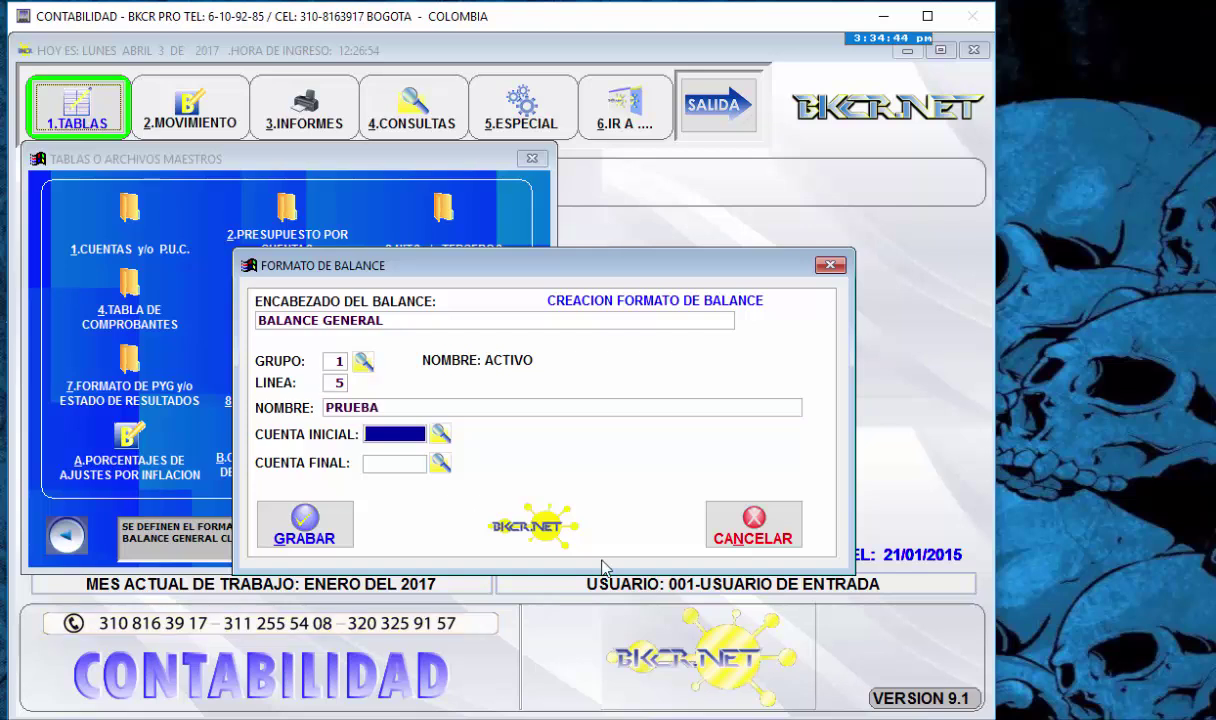
- Set CUENTA INICIAL to 1805 BIENES DE ARTE Y CULTURA via the account lookup
key(Return)
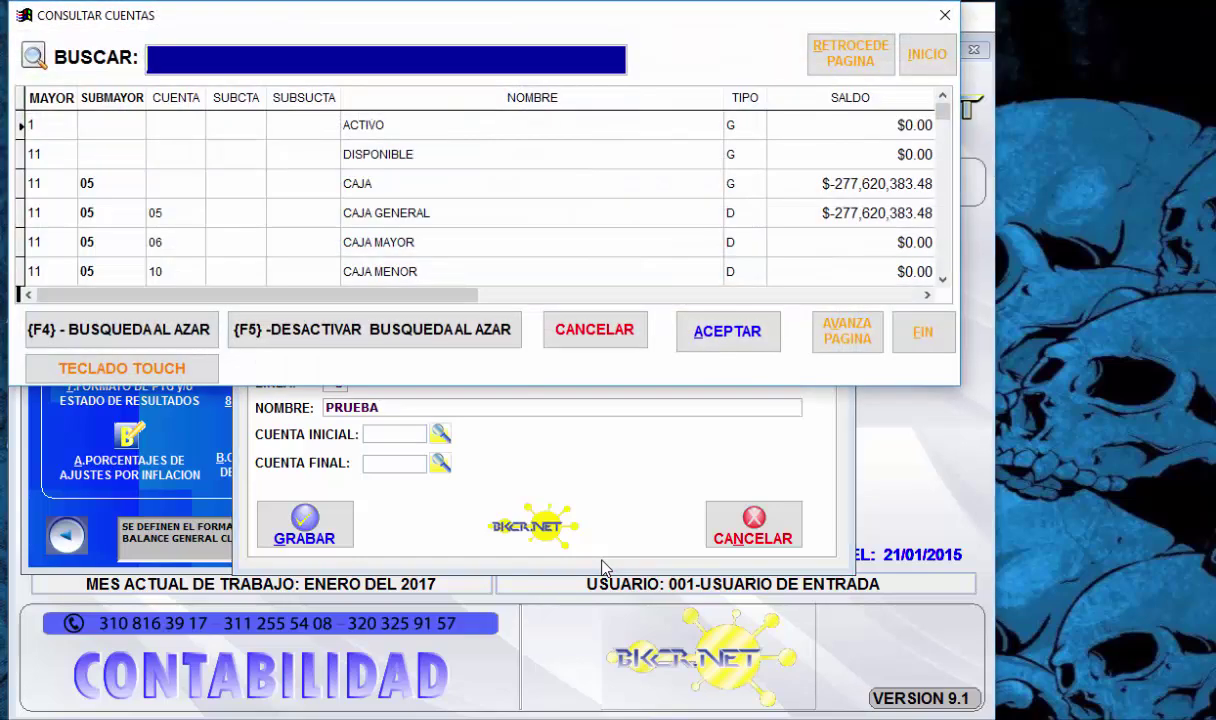
text(18)
key(Return)
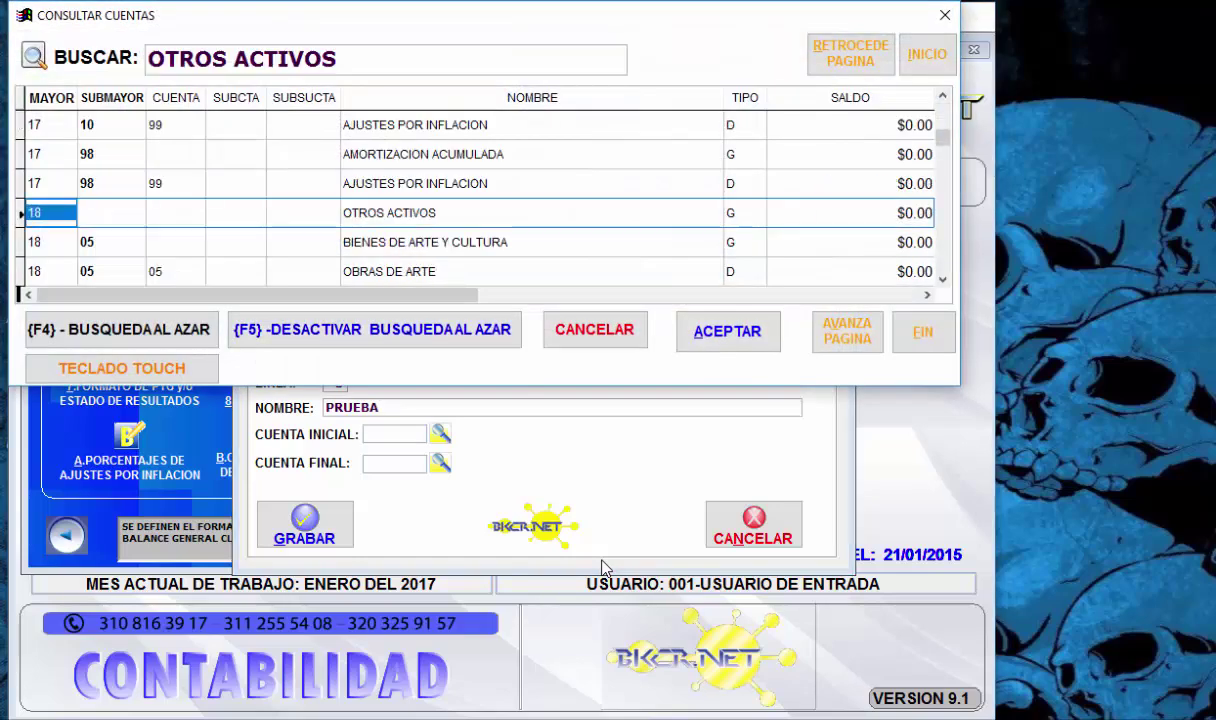
key(Down)
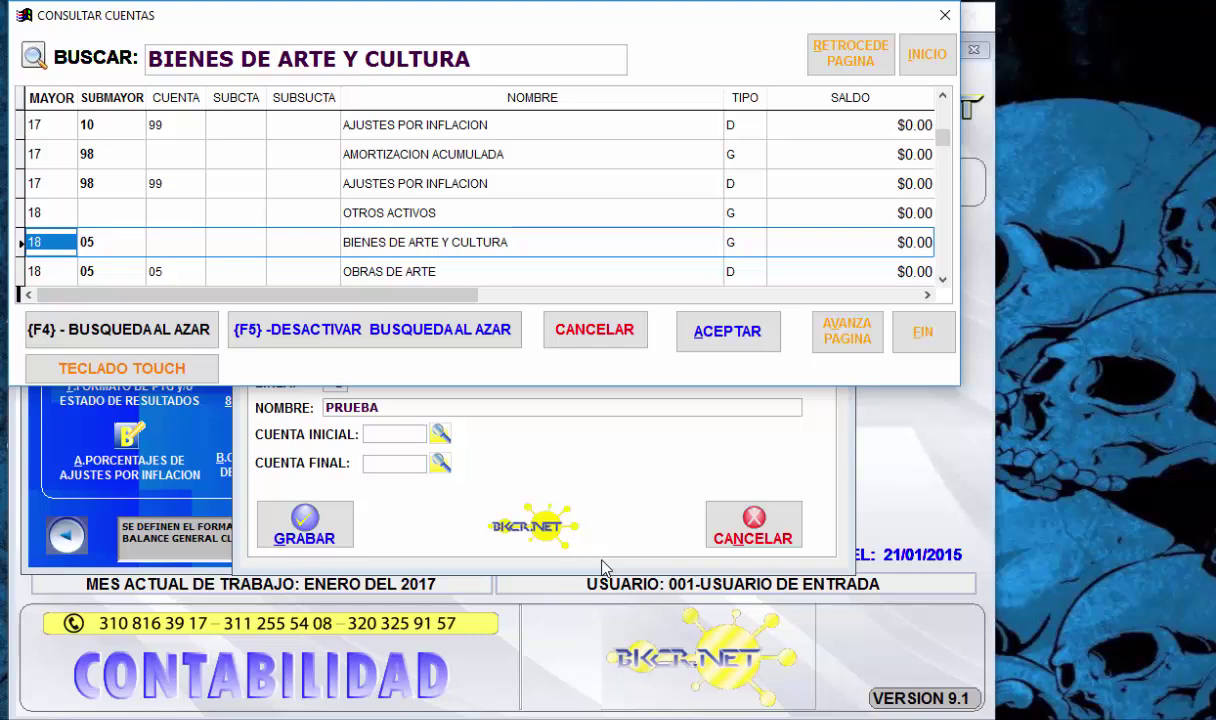
key(Return)
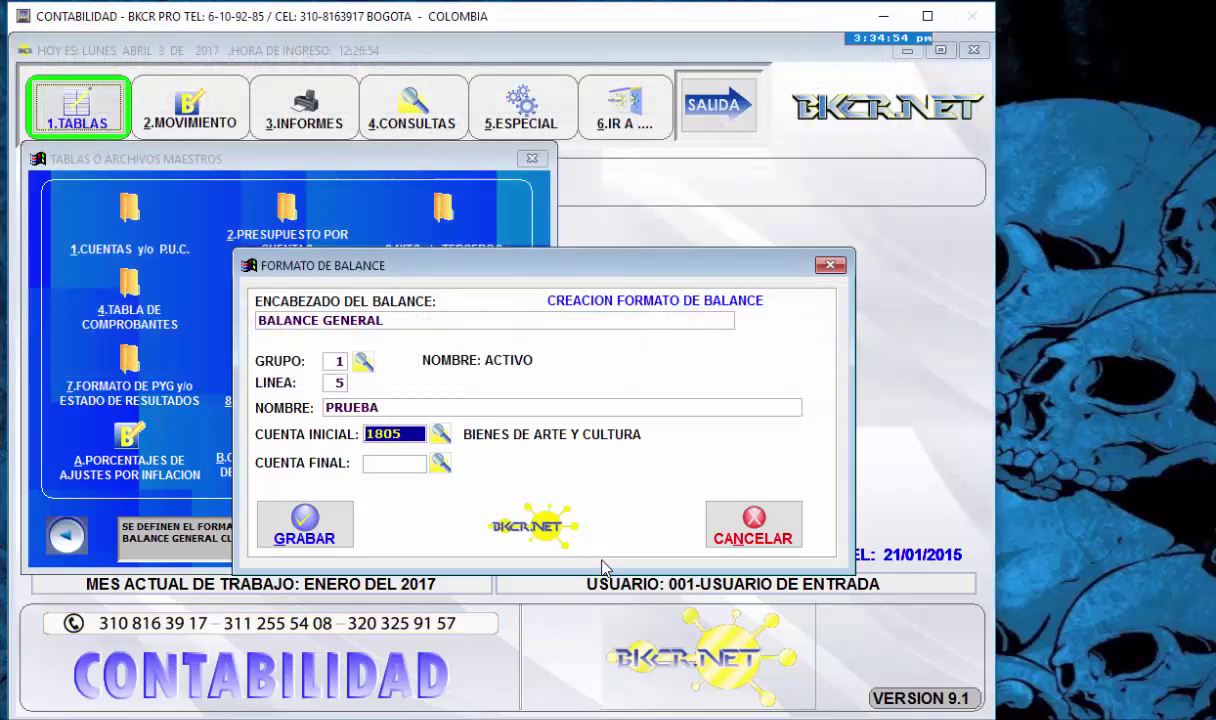
key(Return)
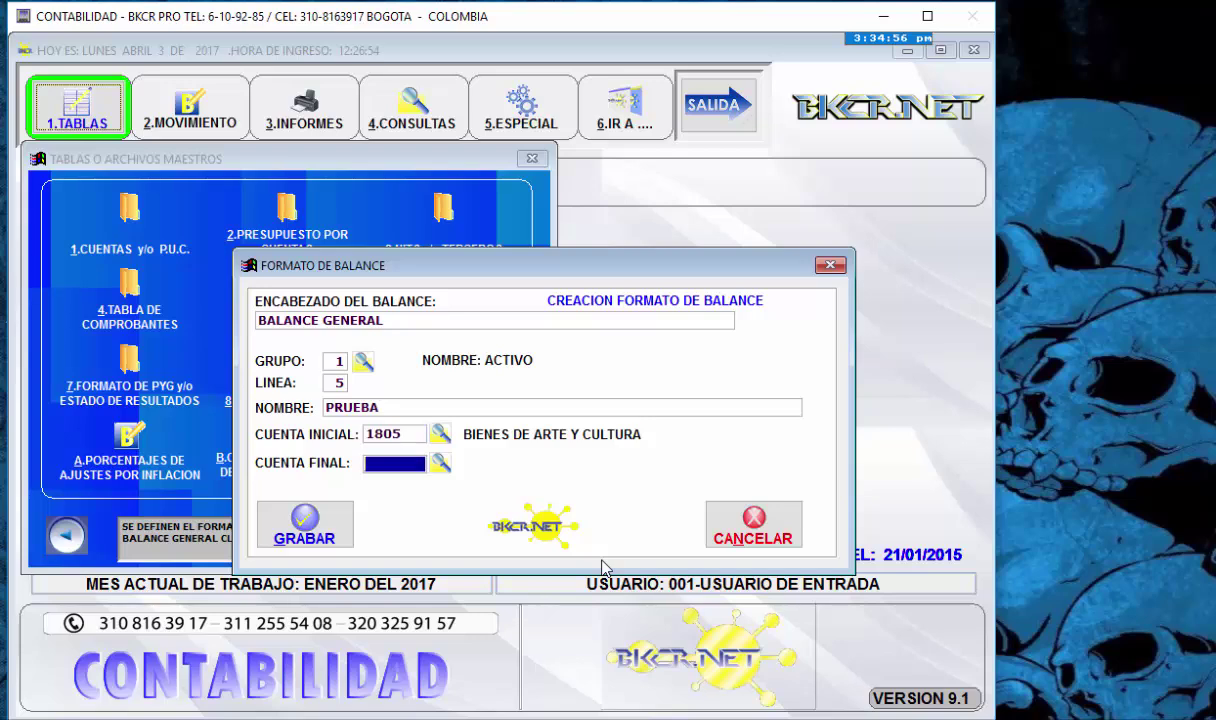
- Set CUENTA FINAL to 1805 BIENES DE ARTE Y CULTURA via the account lookup
key(Return)
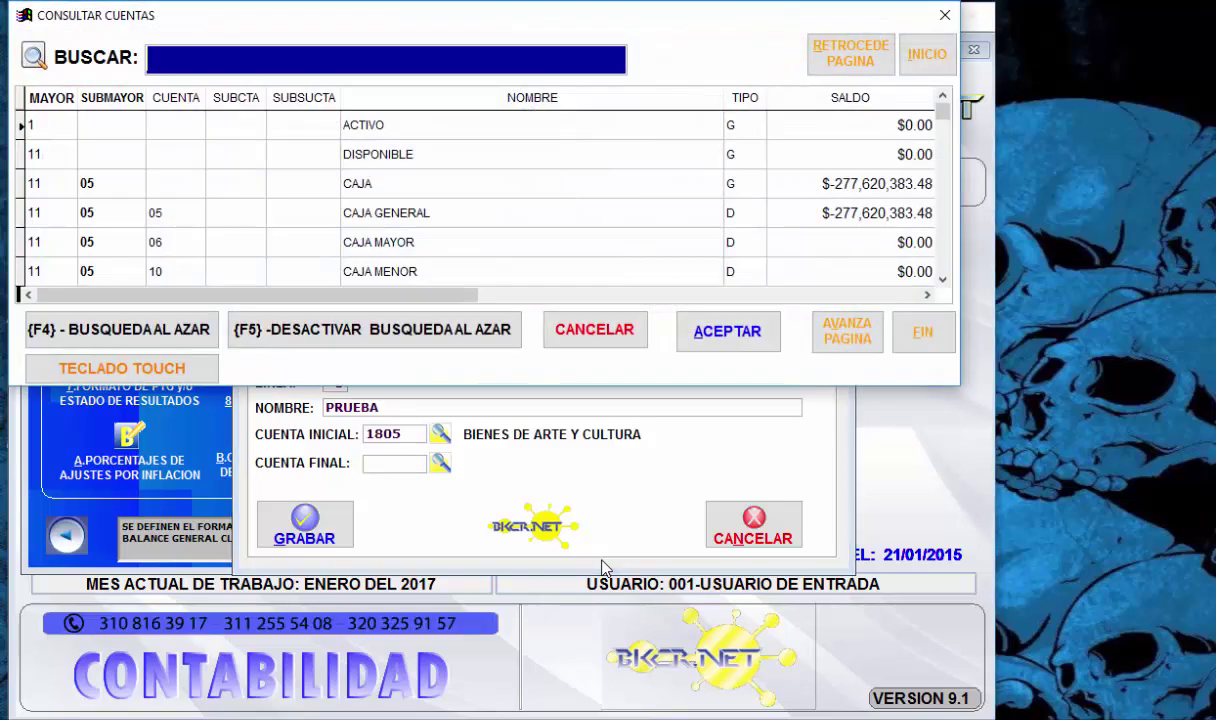
text(180)
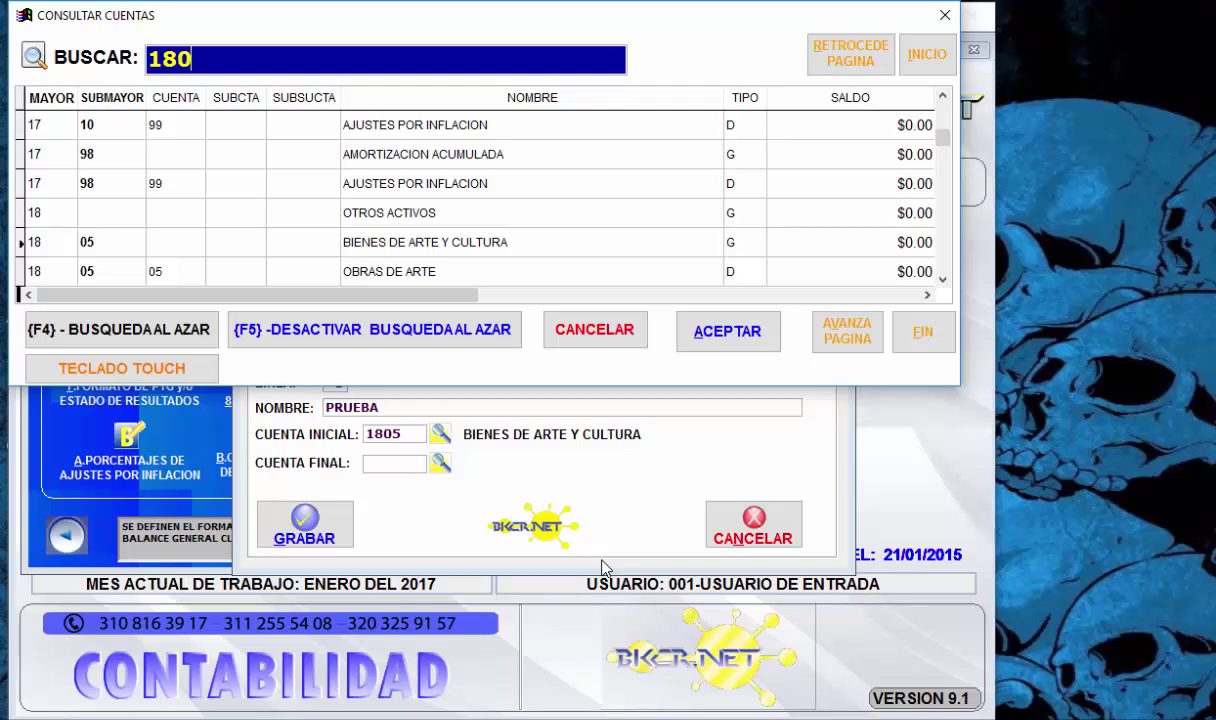
text(5)
key(Return)
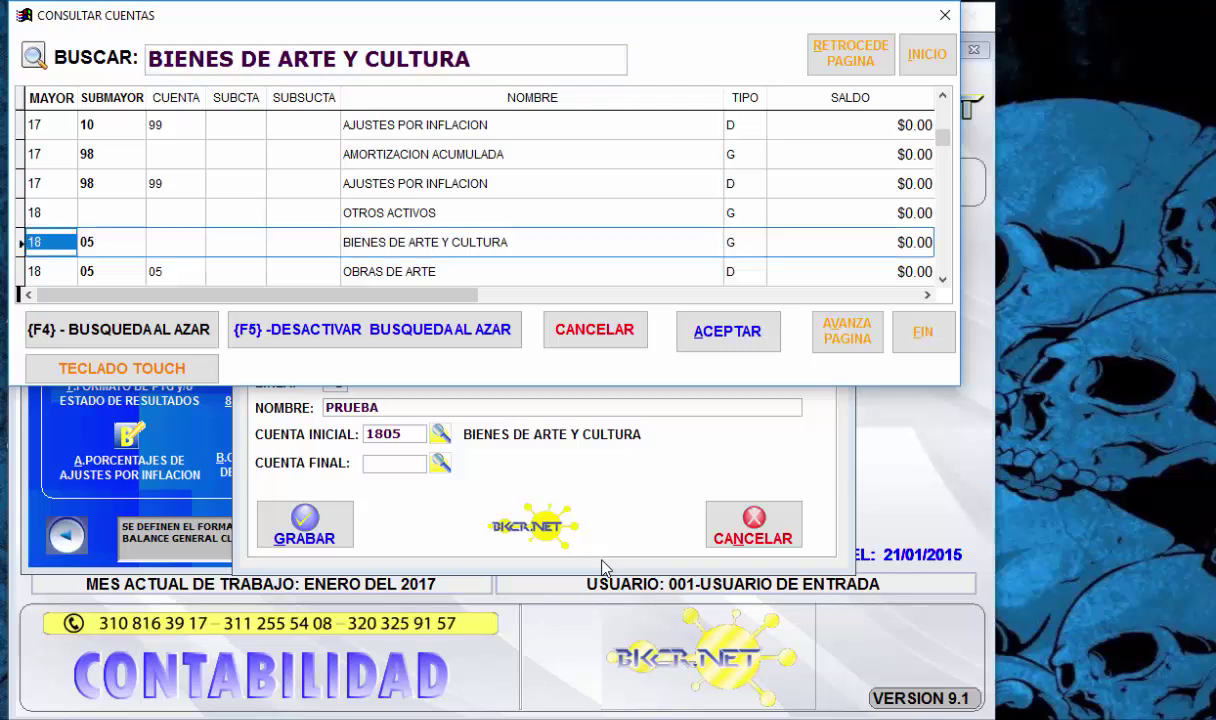
key(Down)
key(Down)
key(Down)
key(Down)
key(Up)
key(Up)
key(Up)
key(Up)
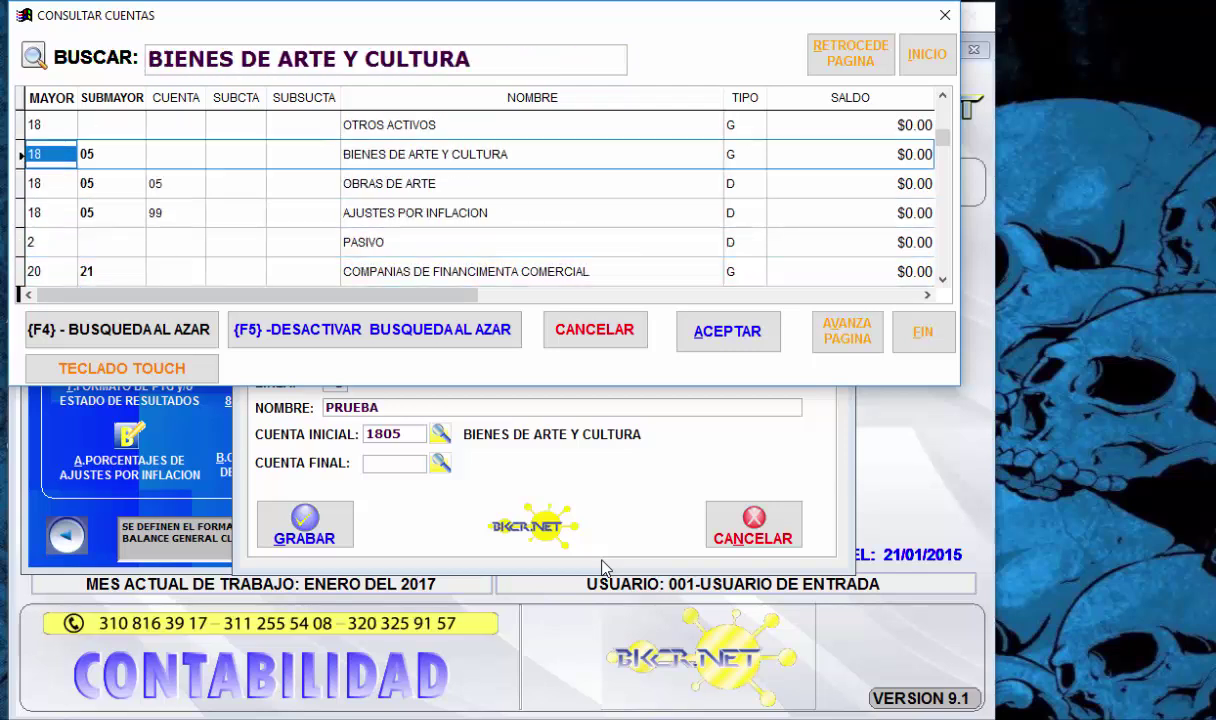
key(Up)
key(Down)
key(Right)
key(Left)
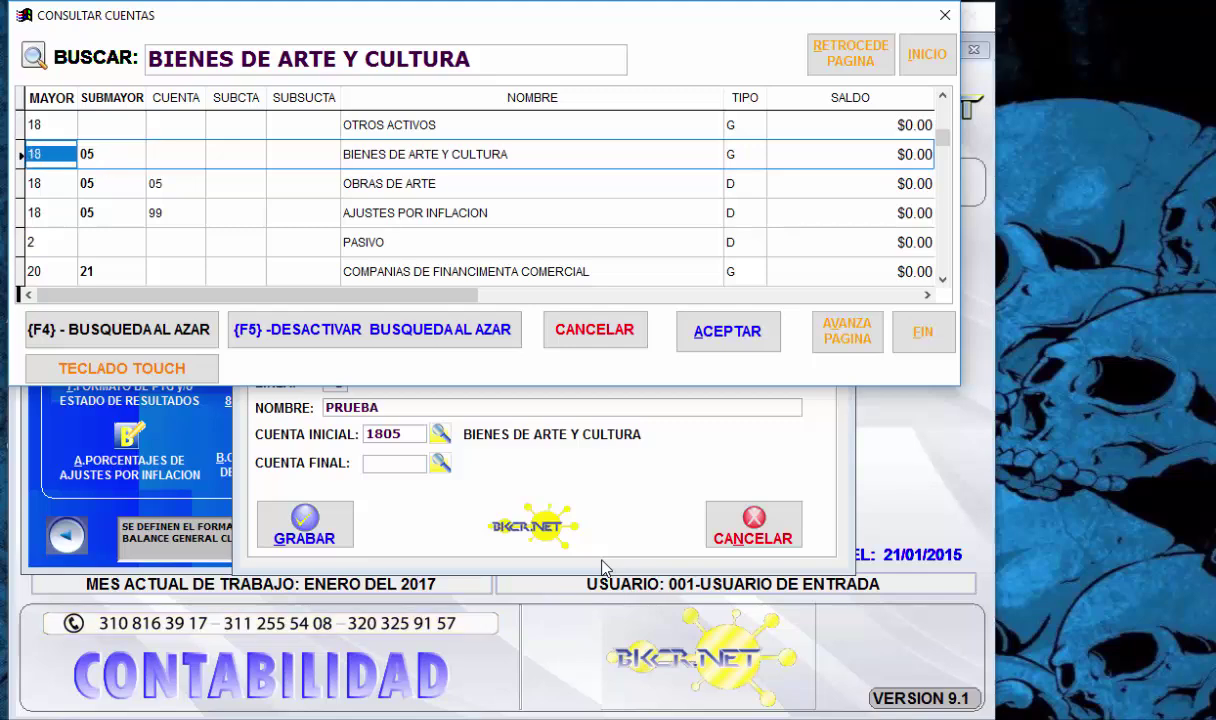
key(Return)
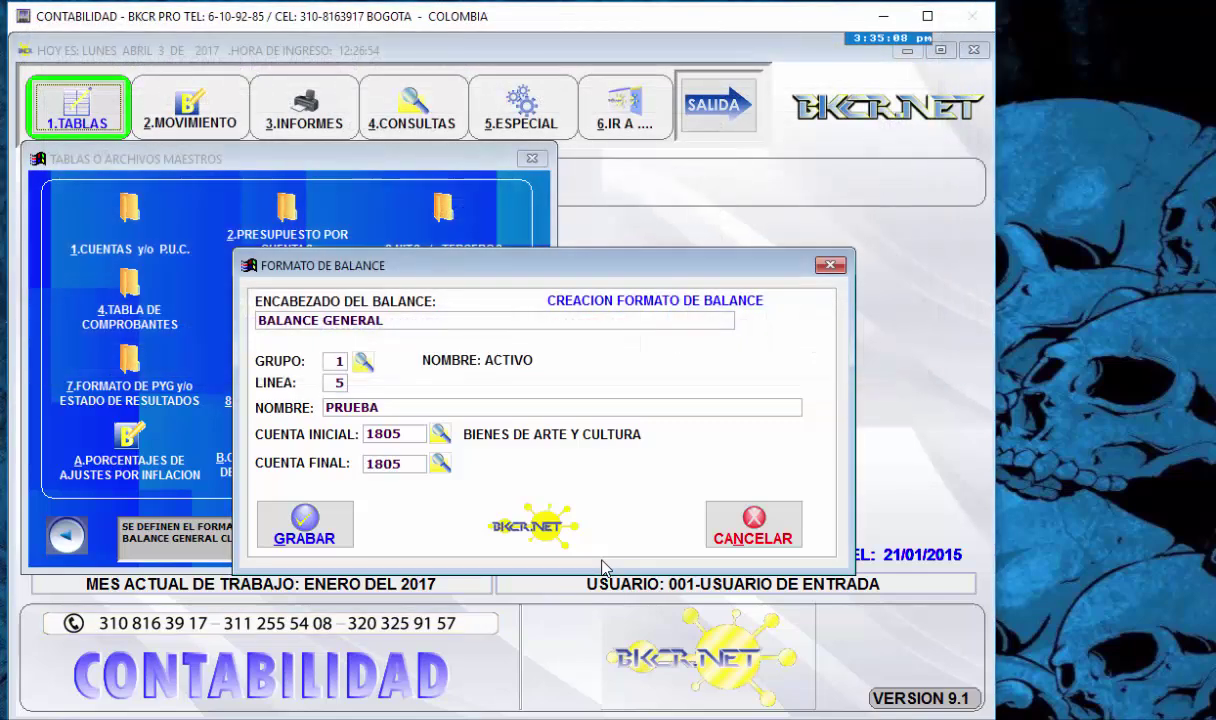
key(Return)
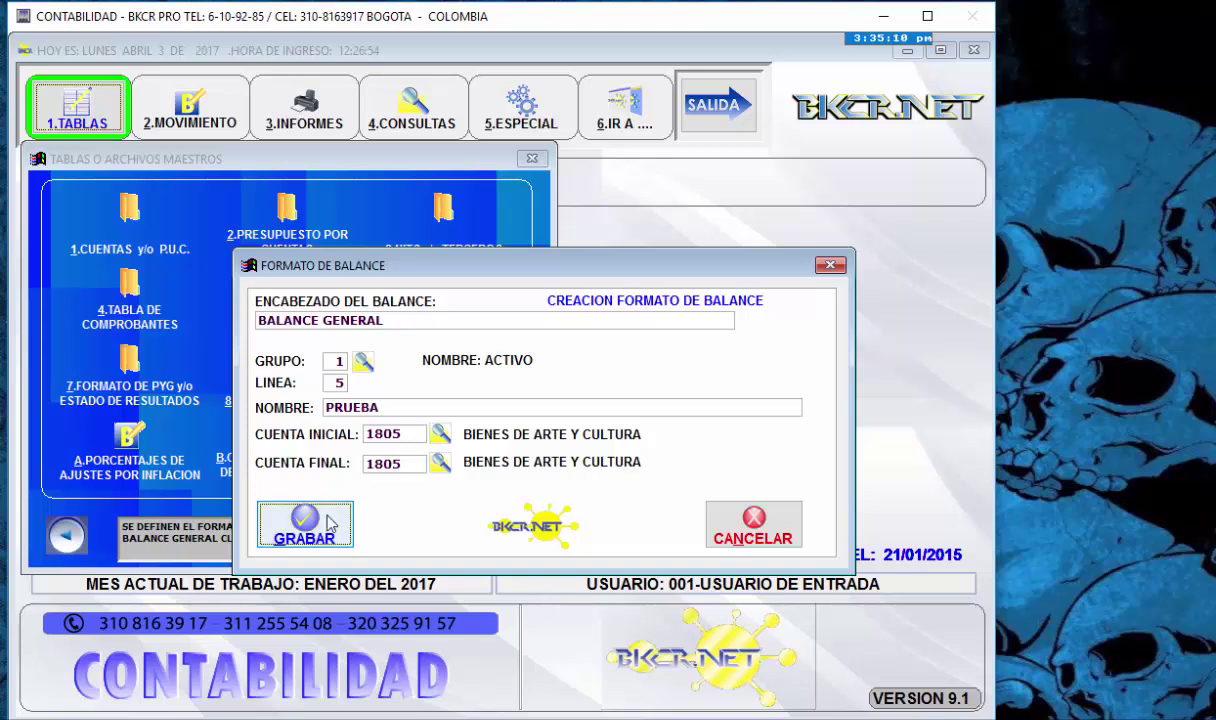
- Replace the name PRUEBA with OTROS ACTIVOS and save group 1 line 5
click(389, 411)
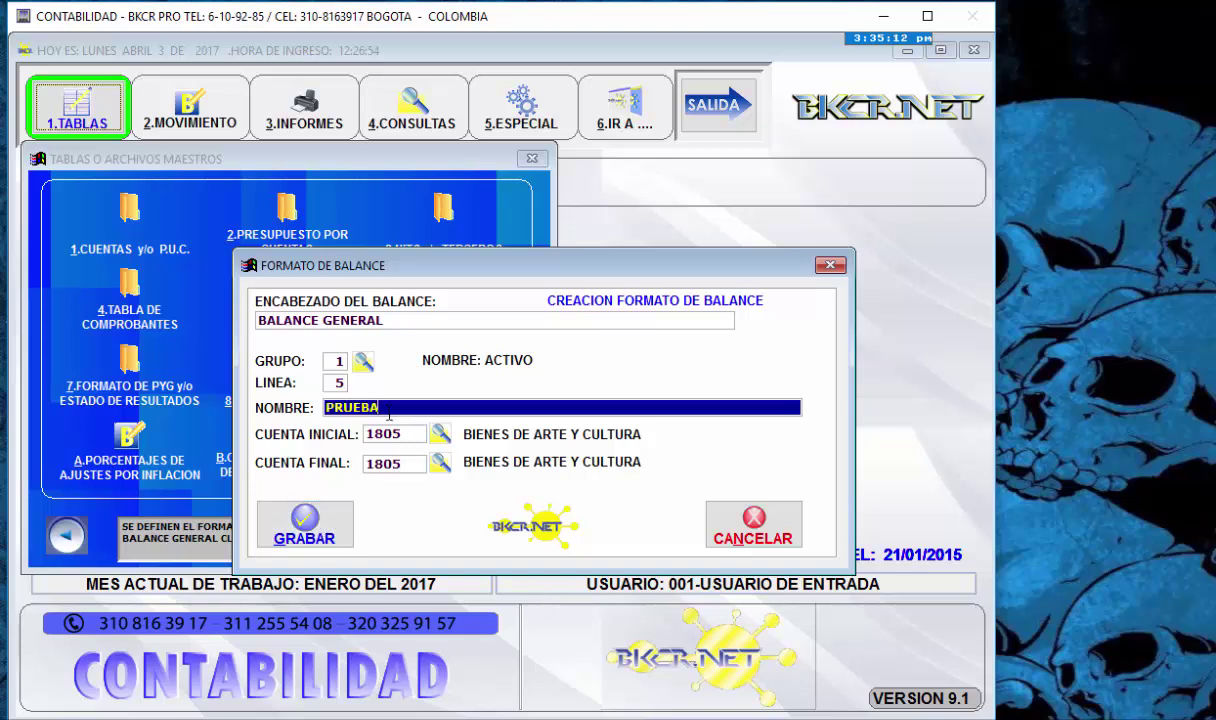
key(BackSpace)
key(BackSpace)
key(BackSpace)
key(BackSpace)
key(BackSpace)
key(BackSpace)
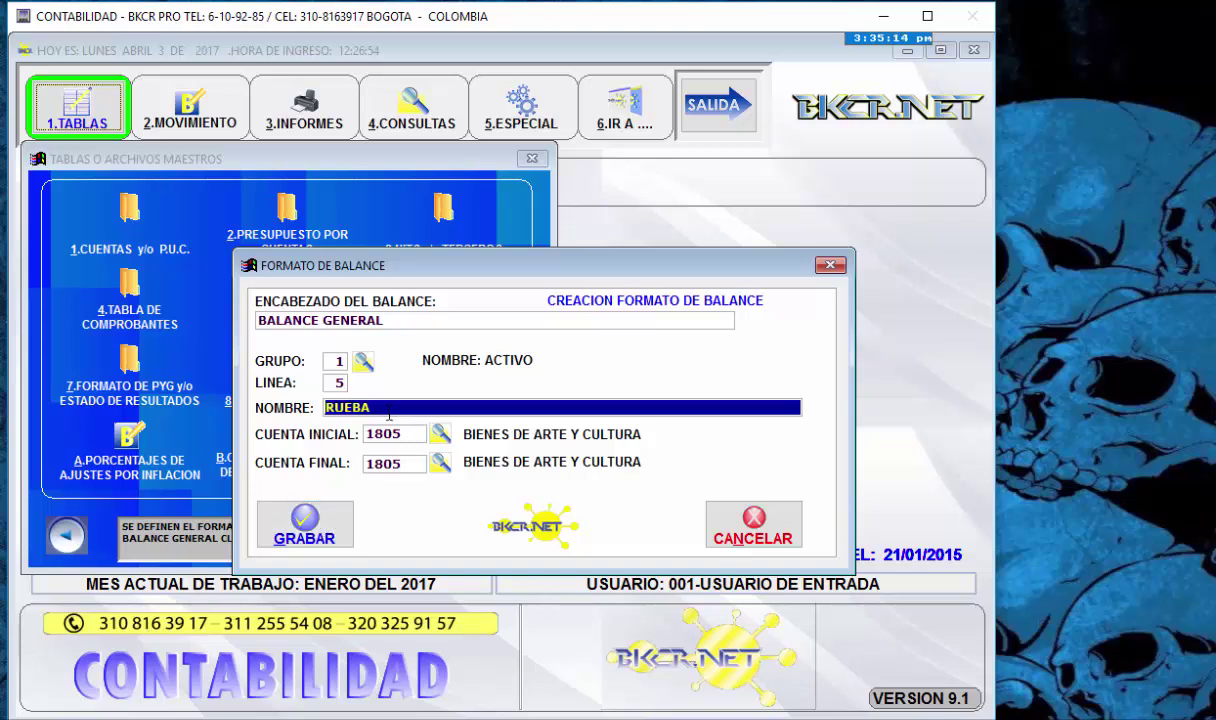
text(OTROS ACTIVOS)
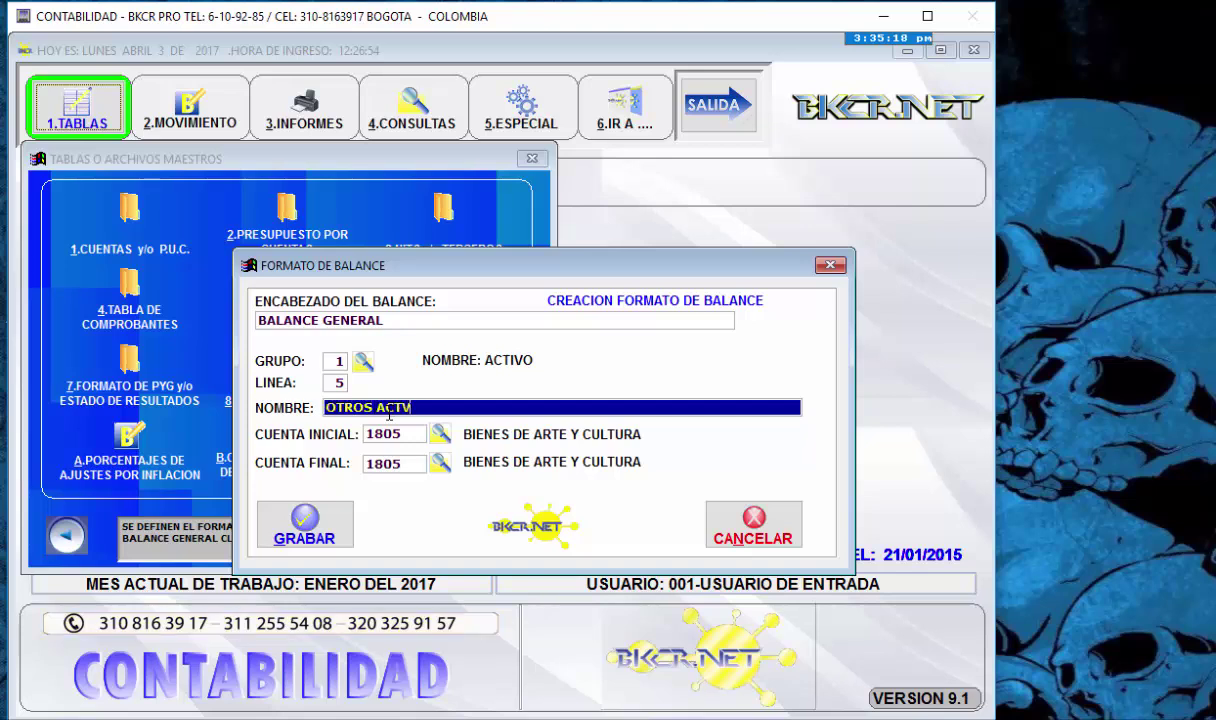
key(Return)
key(Return)
key(Return)
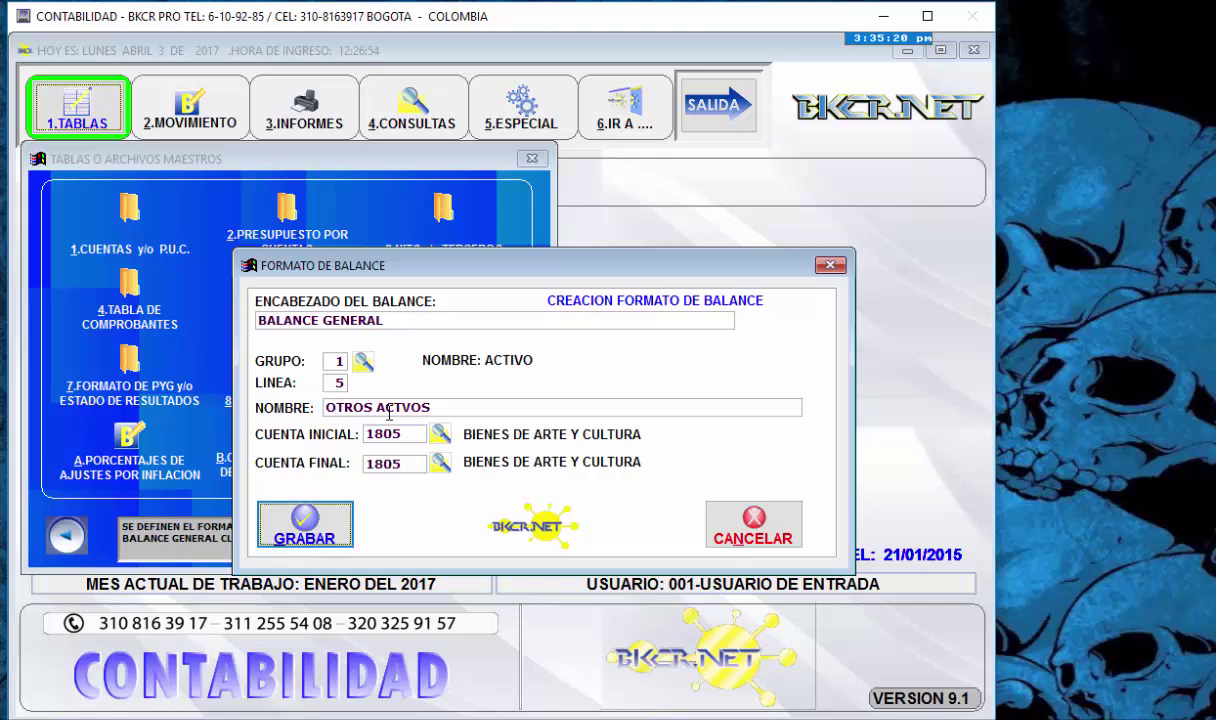
key(Return)
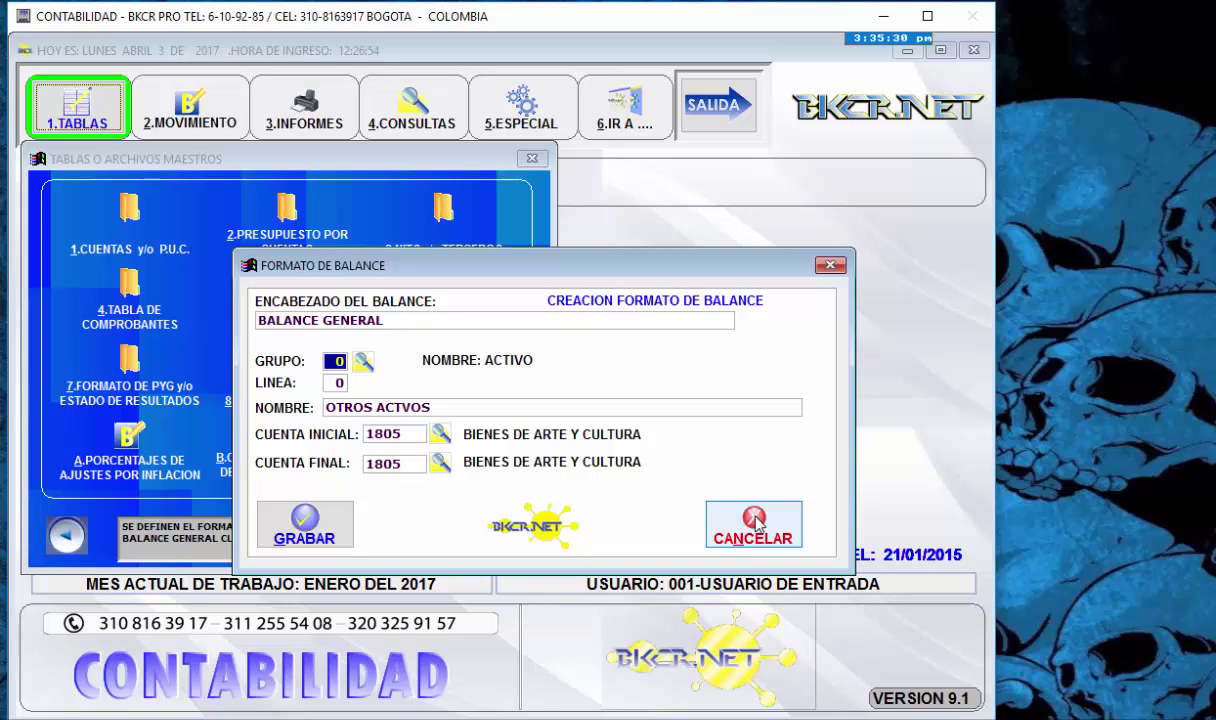
- Cancel line entry and choose 2.MODIFICAR DATOS to edit the BALANCE GENERAL format
click(755, 521)
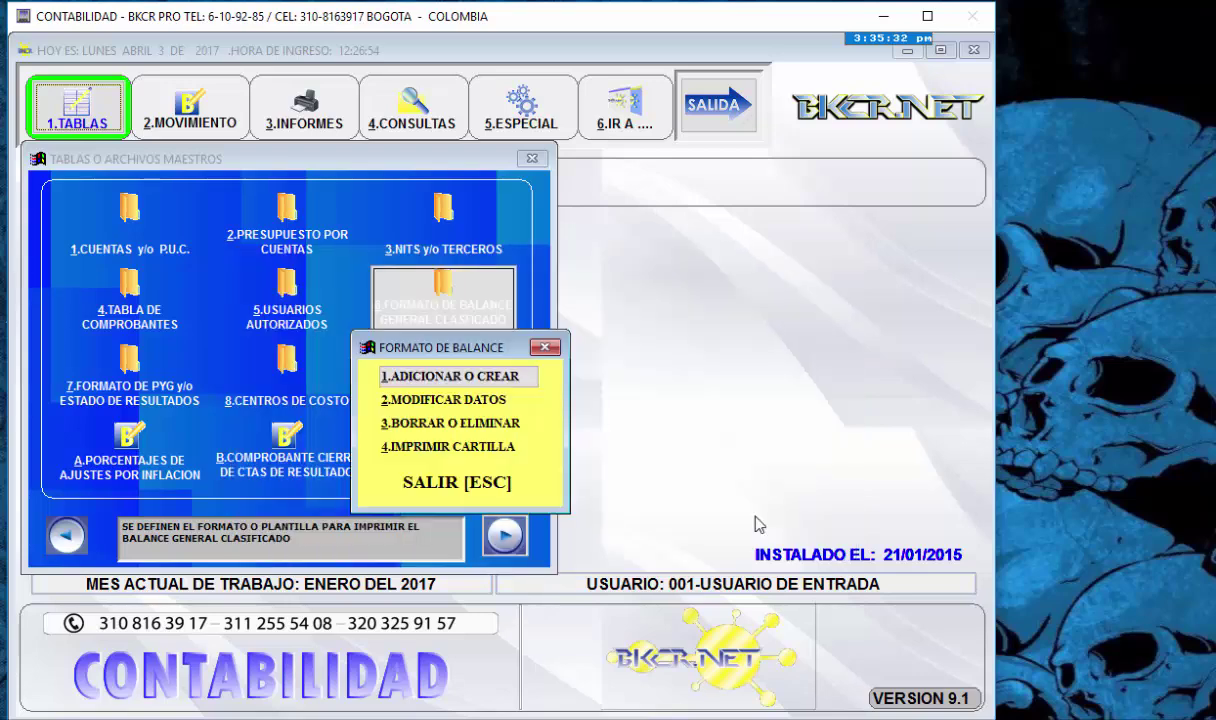
key(Down)
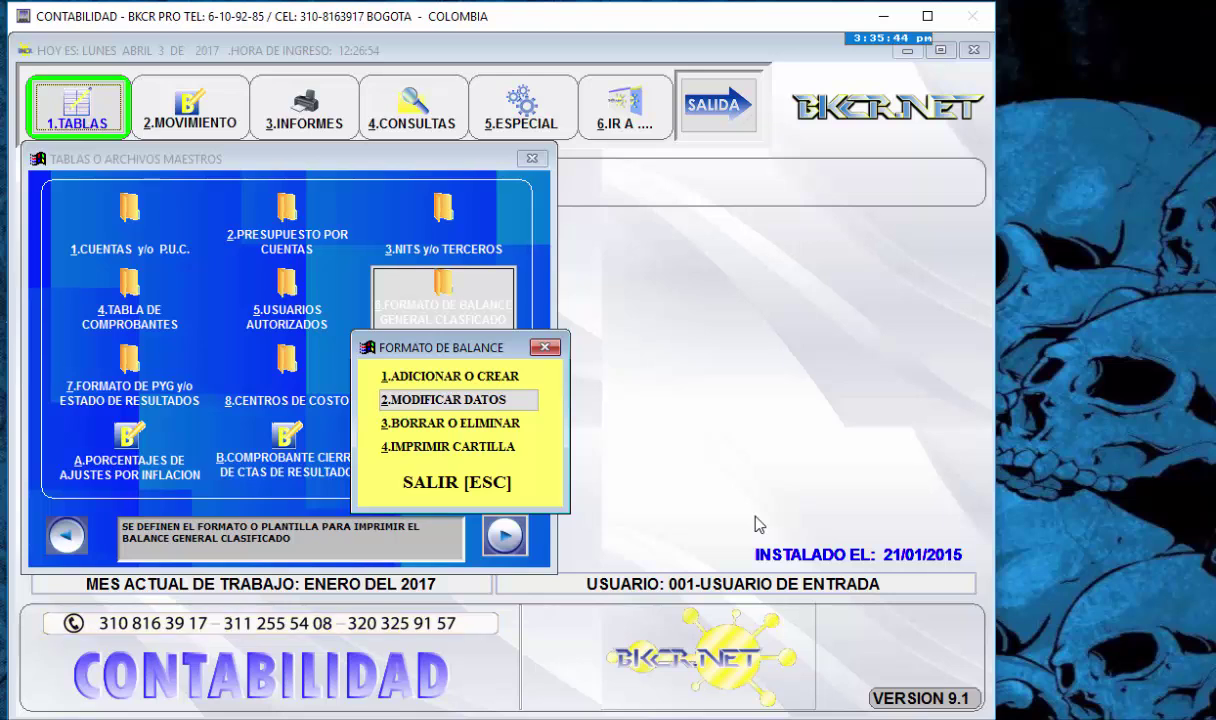
key(Return)
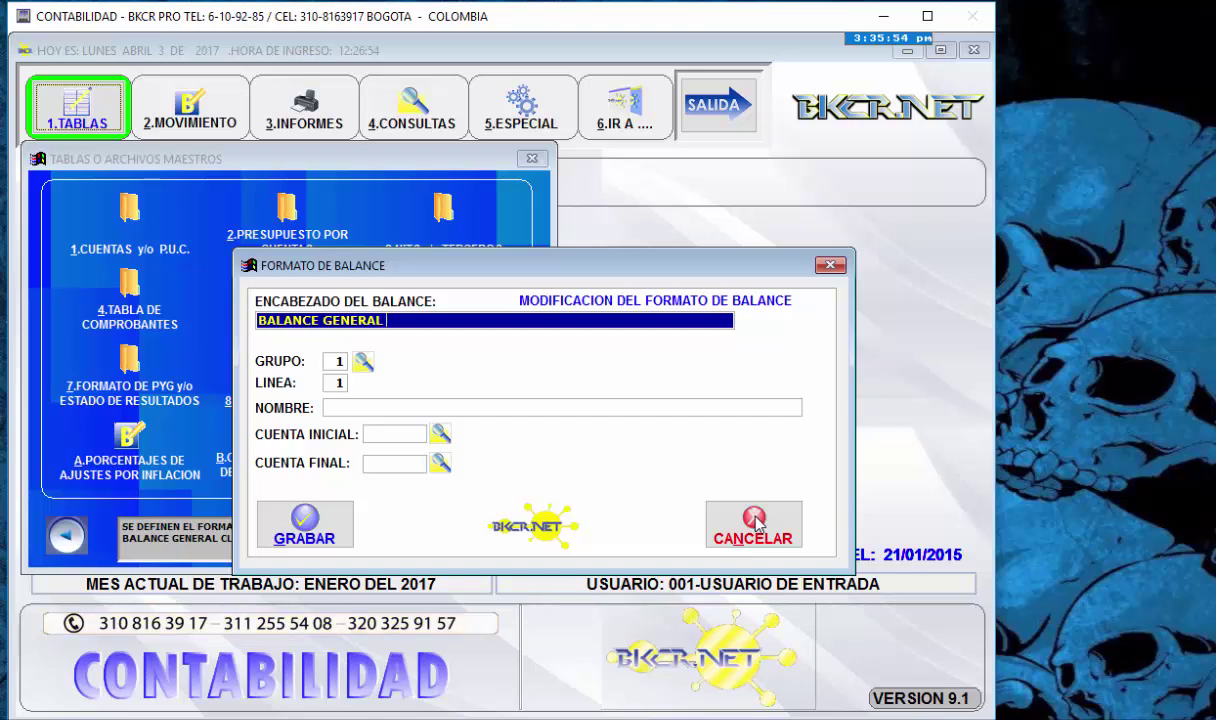
- Correct the heading to BALANCE GENERAL CLASIFICADO and open the group 1 balance-lines lookup with F2
text(CALSIFICADO)
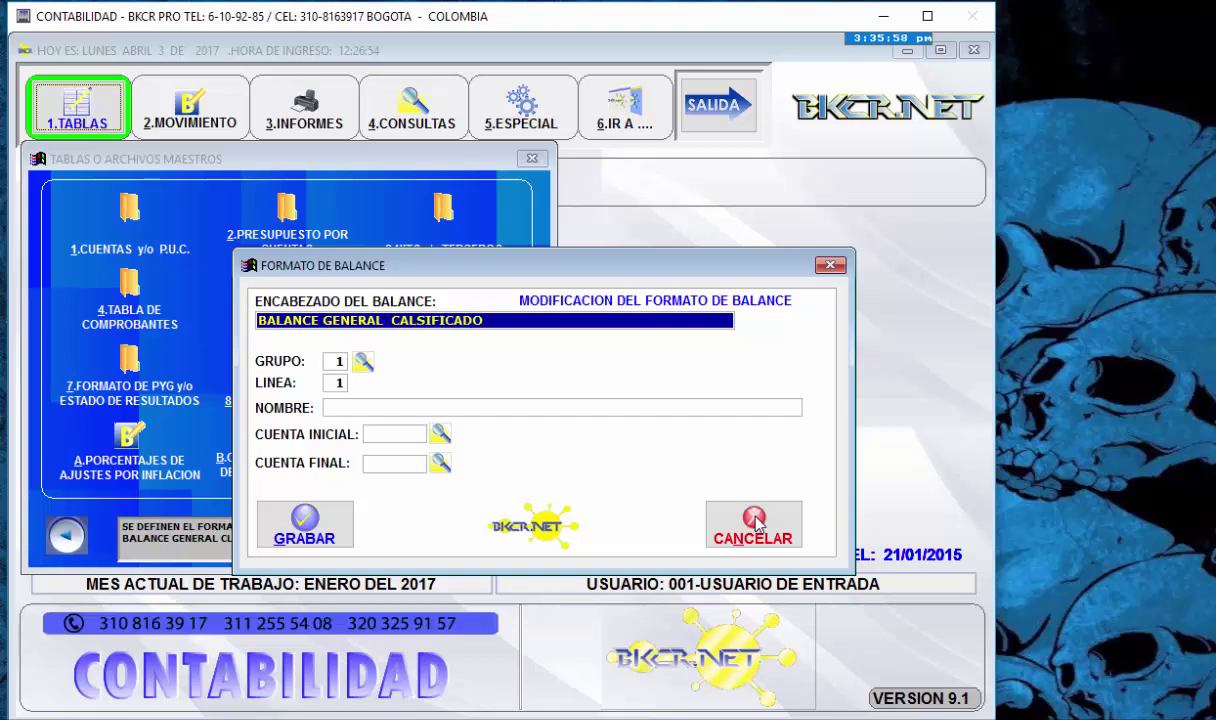
key(Left)
key(Left)
key(Left)
key(Left)
key(Left)
key(Left)
key(Left)
key(Left)
key(Left)
key(Left)
text(L)
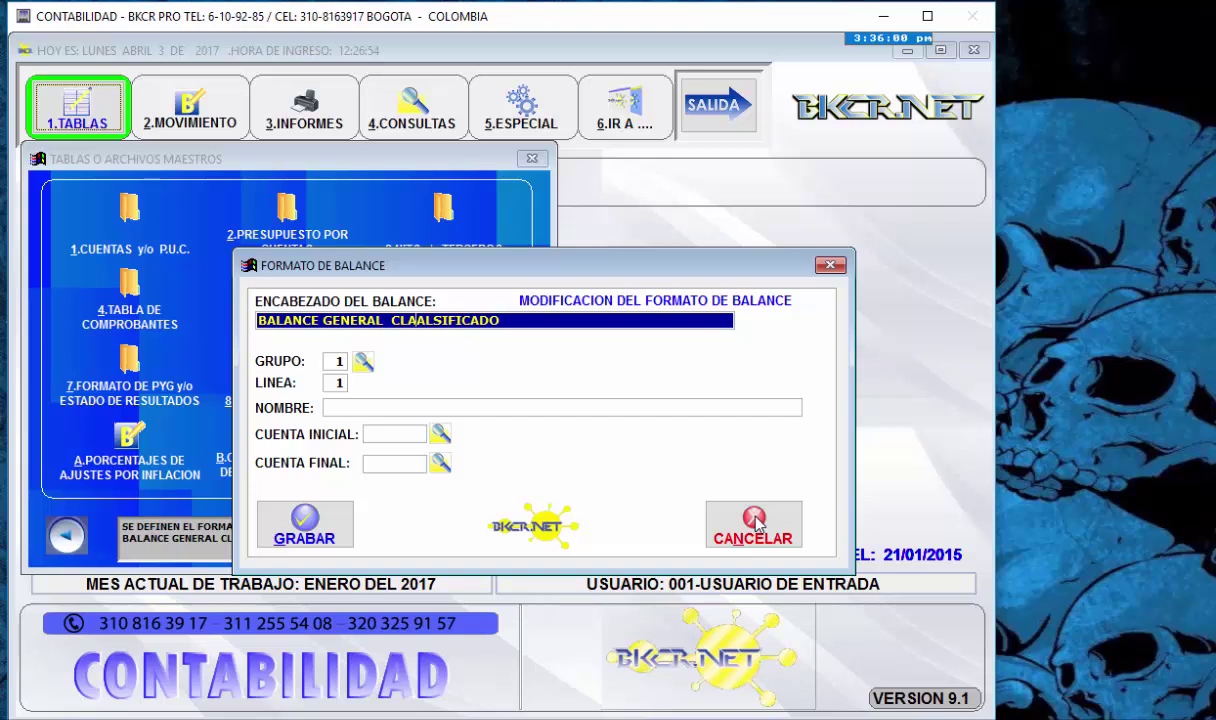
key(Right)
key(Delete)
key(Right)
key(Right)
key(Right)
key(Right)
key(Right)
key(Right)
key(Right)
key(Right)
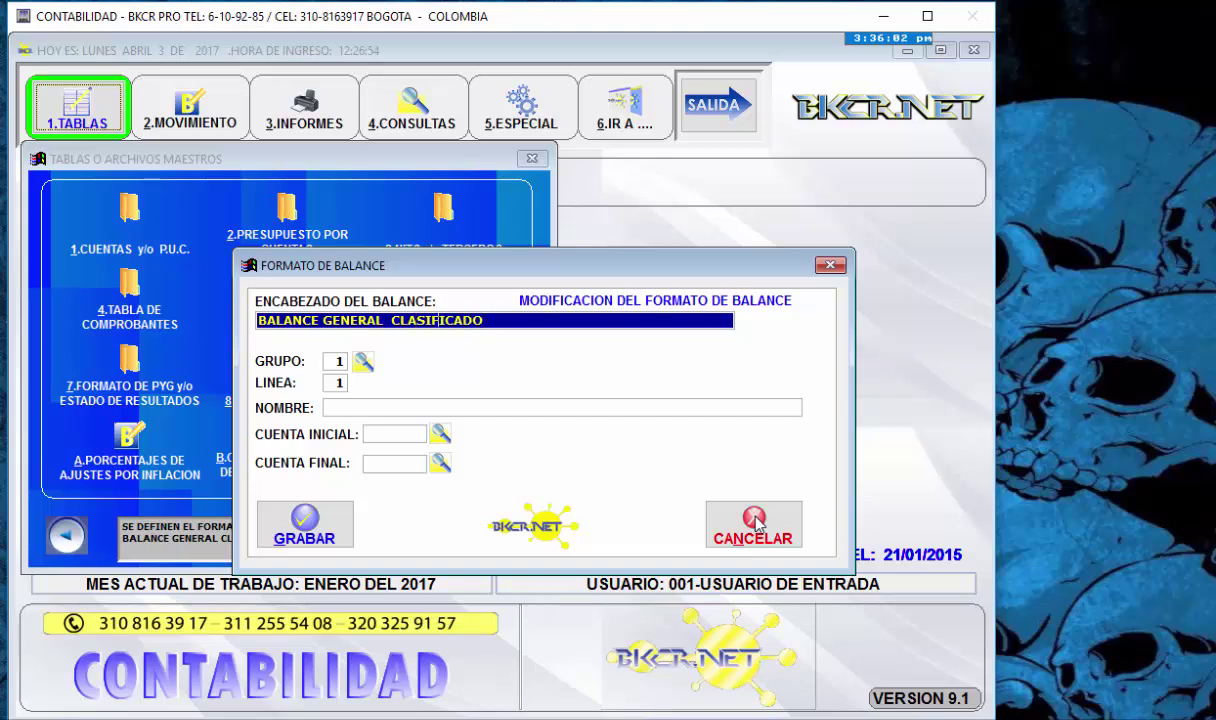
key(Return)
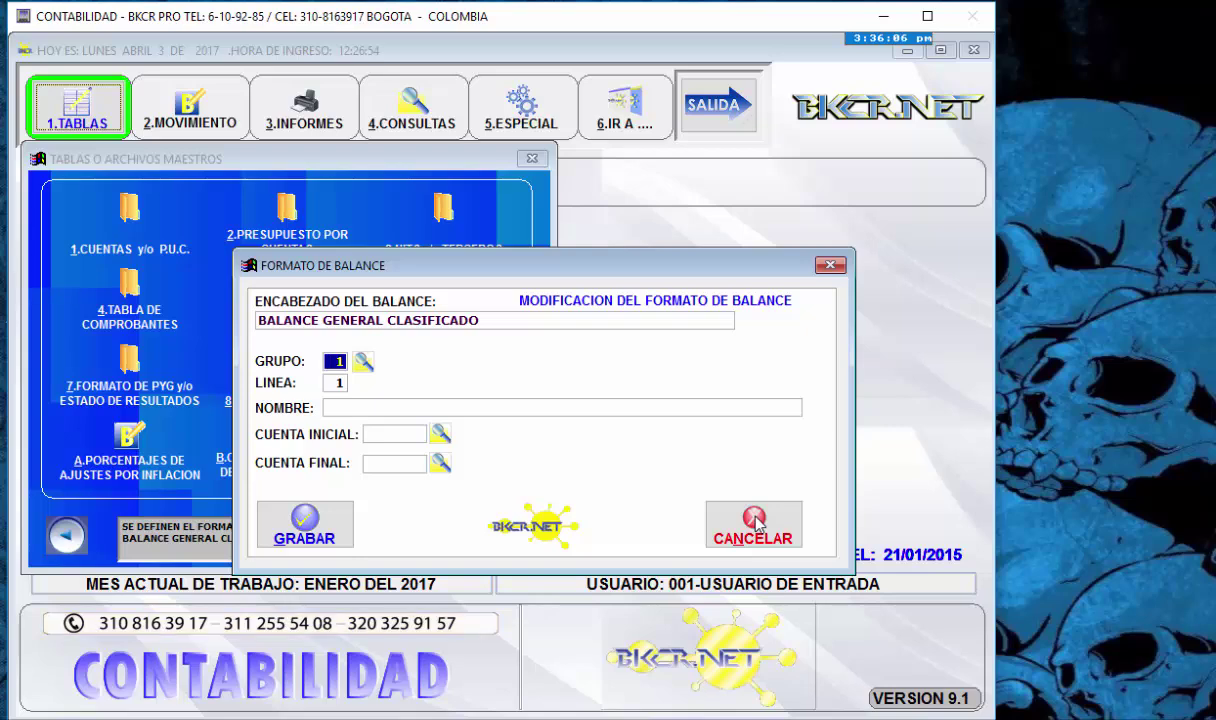
key(F2)
key(Down)
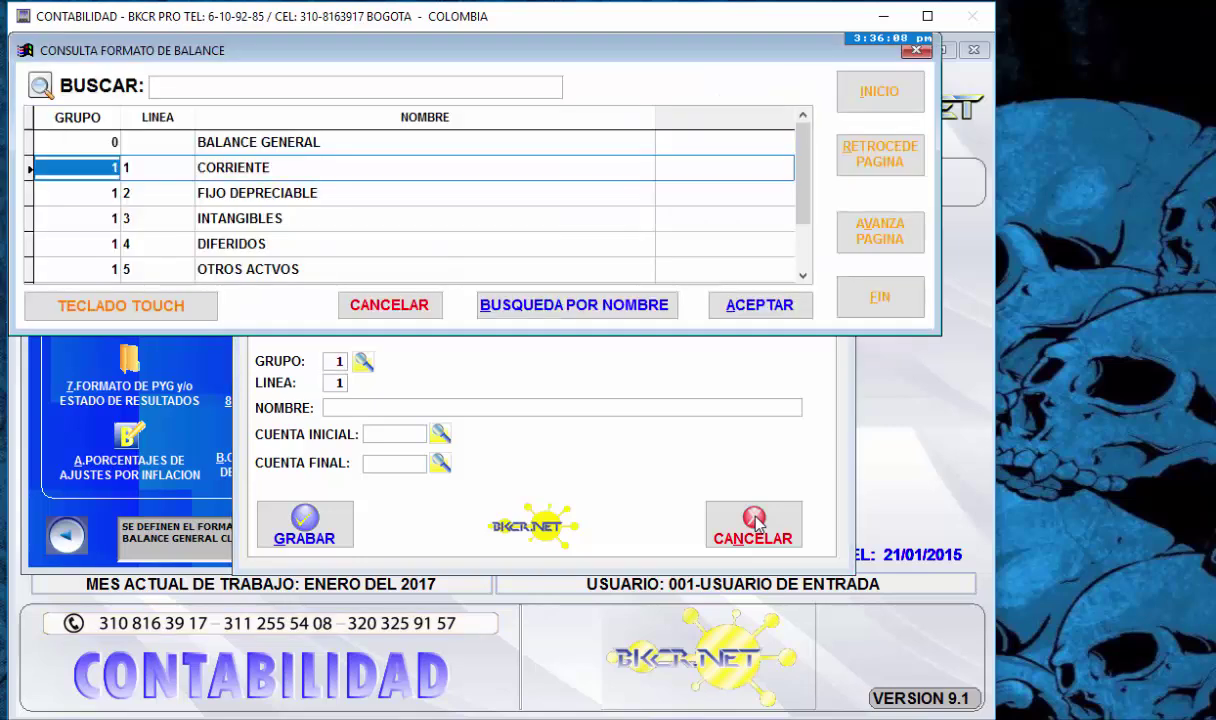
- Select OTROS ACTVOS in the lookup and re-save it with accounts 1805 to 1805
key(Down)
key(Down)
key(Down)
key(Down)
key(Down)
key(Down)
key(Down)
key(Down)
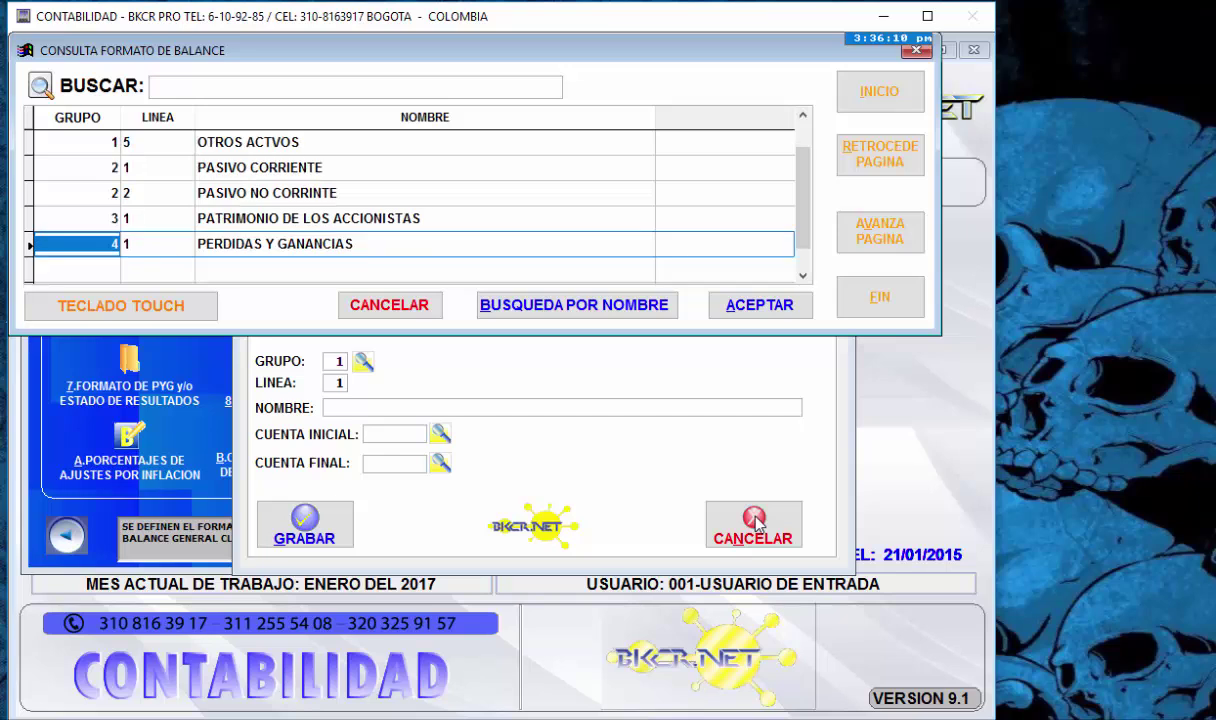
key(Up)
key(Up)
key(Up)
key(Up)
key(Up)
key(Up)
key(Up)
key(Down)
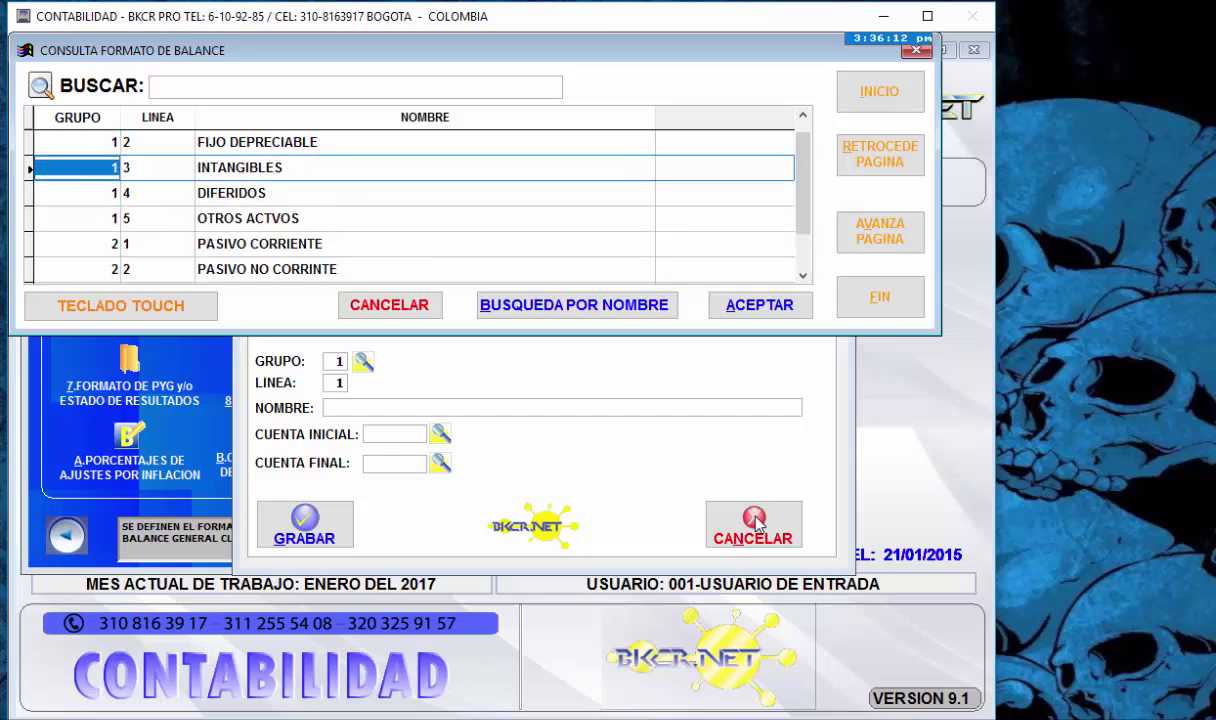
key(Down)
key(Down)
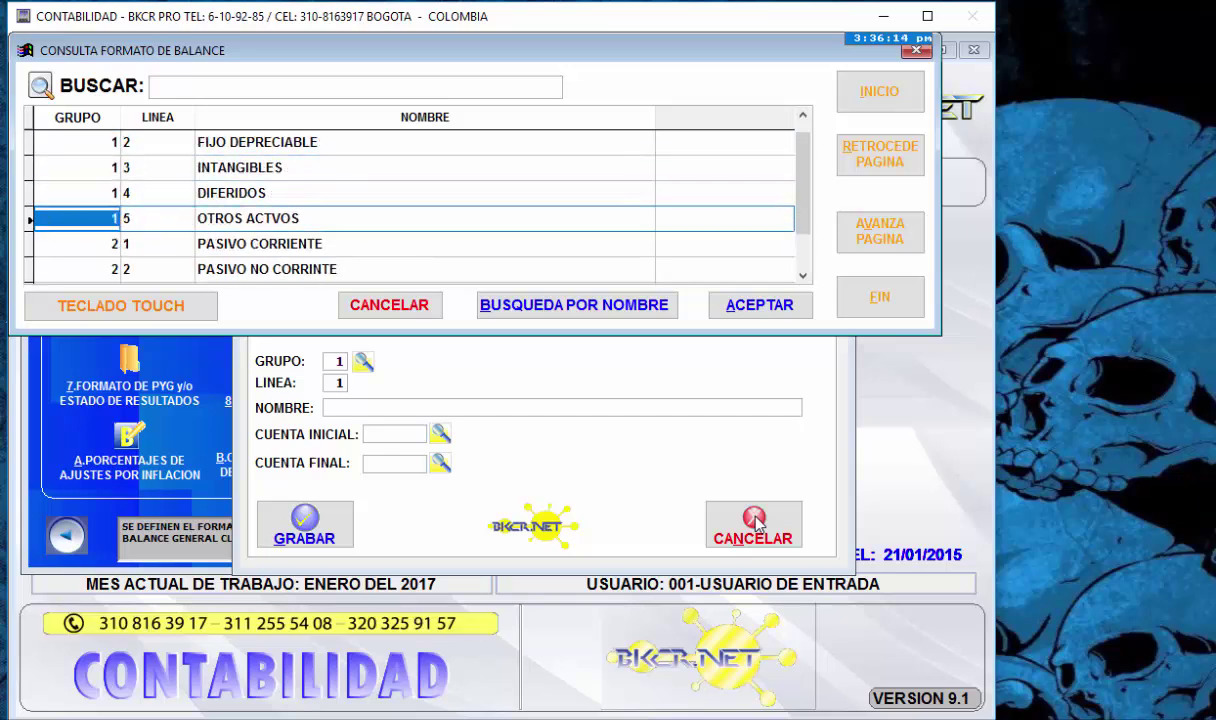
key(Return)
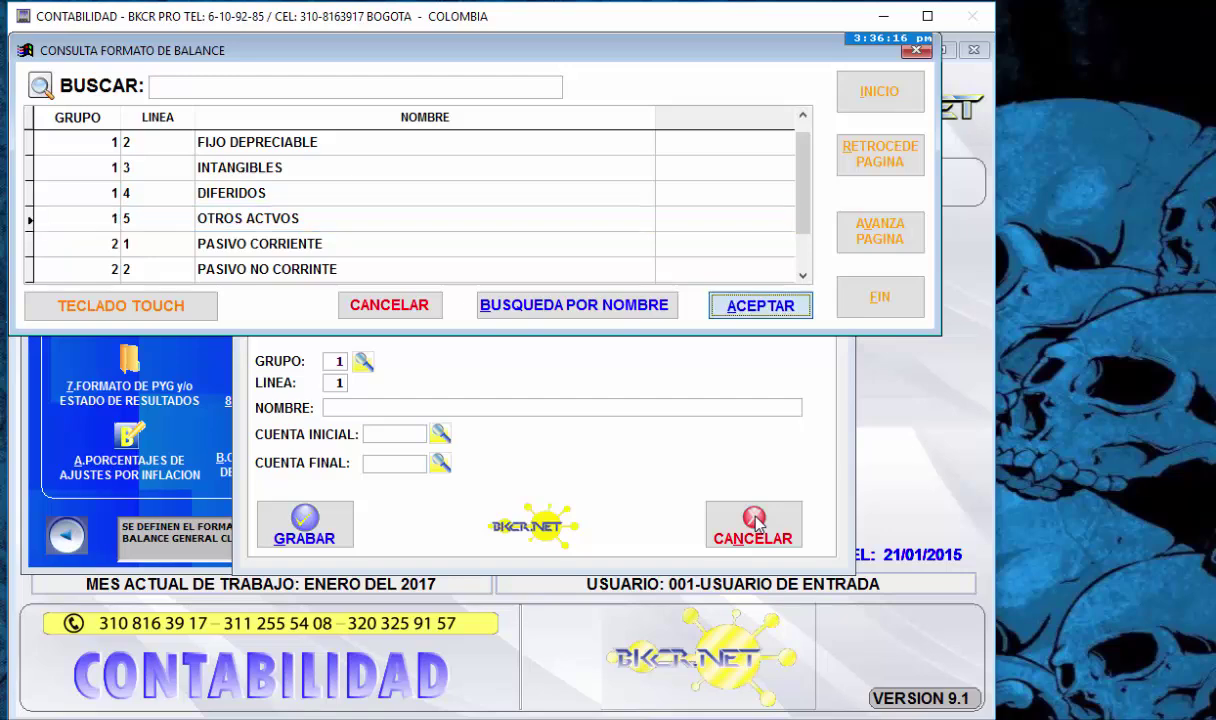
key(Return)
key(Return)
key(Return)
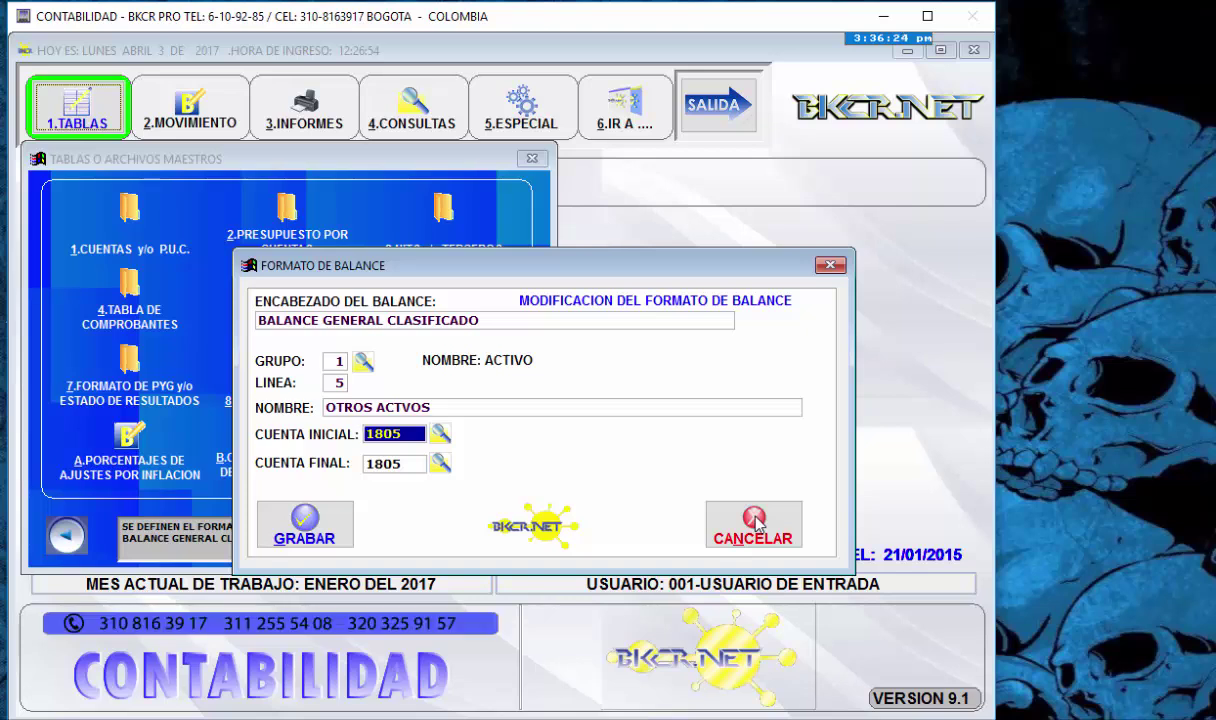
key(Return)
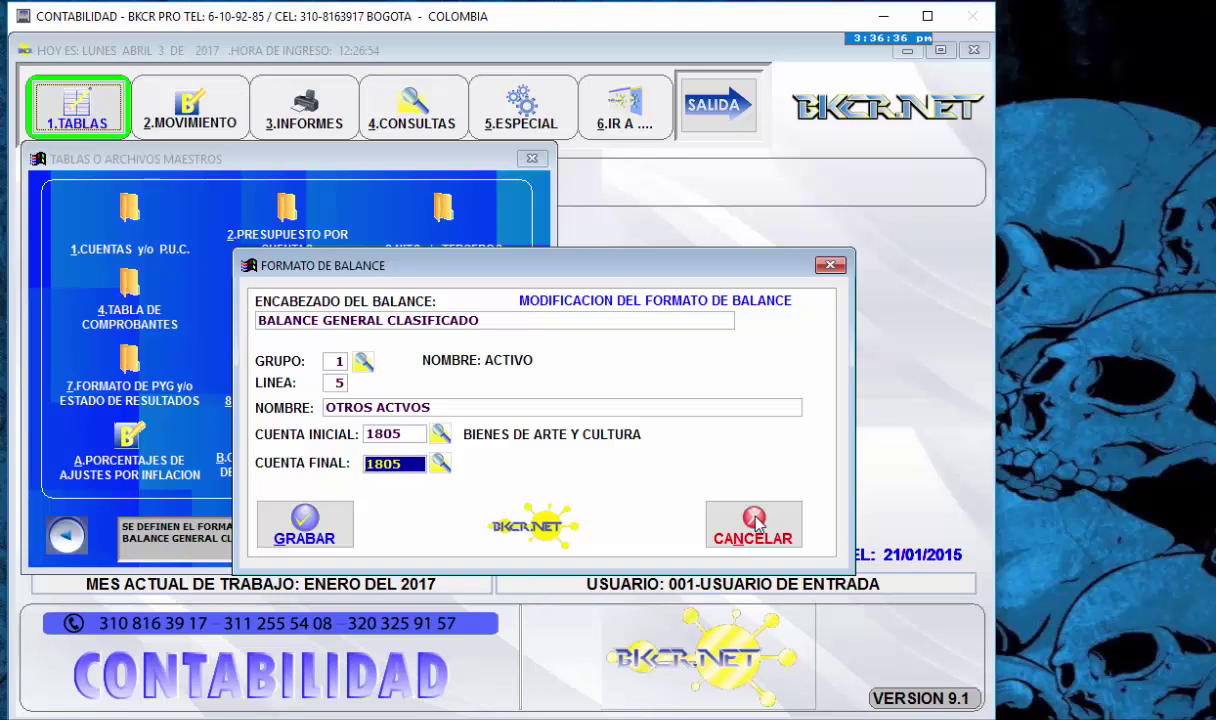
key(Return)
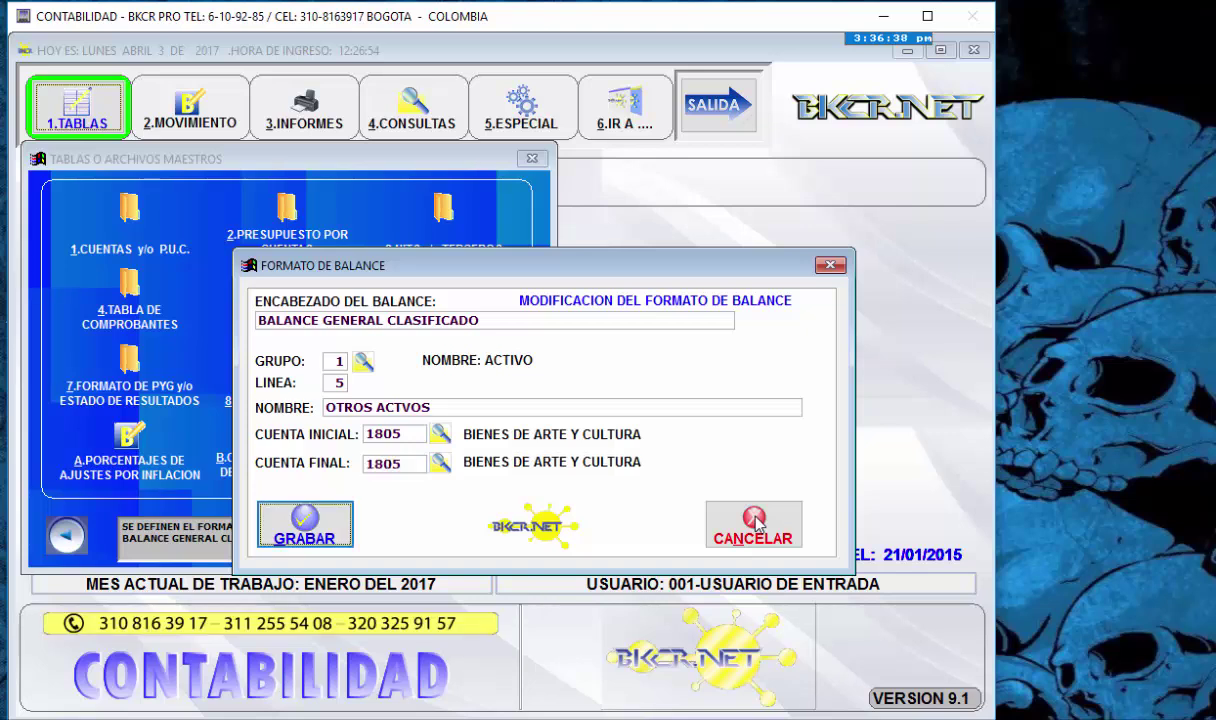
key(Return)
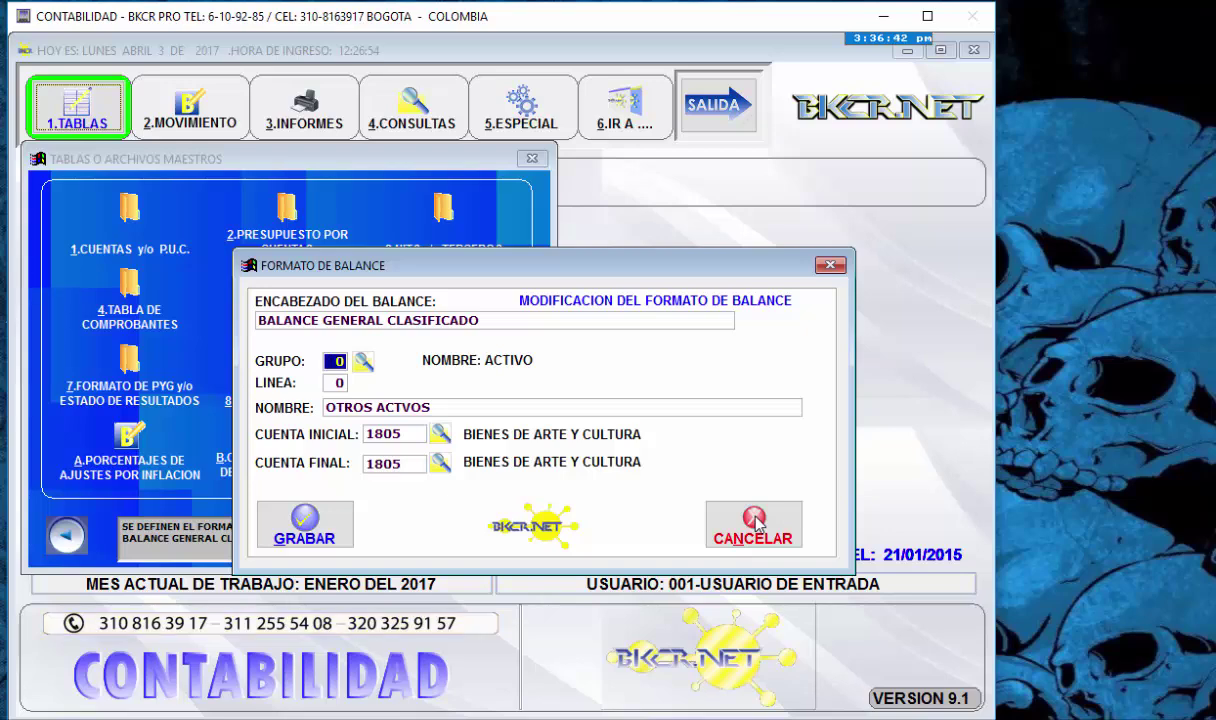
- Close the editing form and answer No to deleting the balance format
click(755, 520)
key(Down)
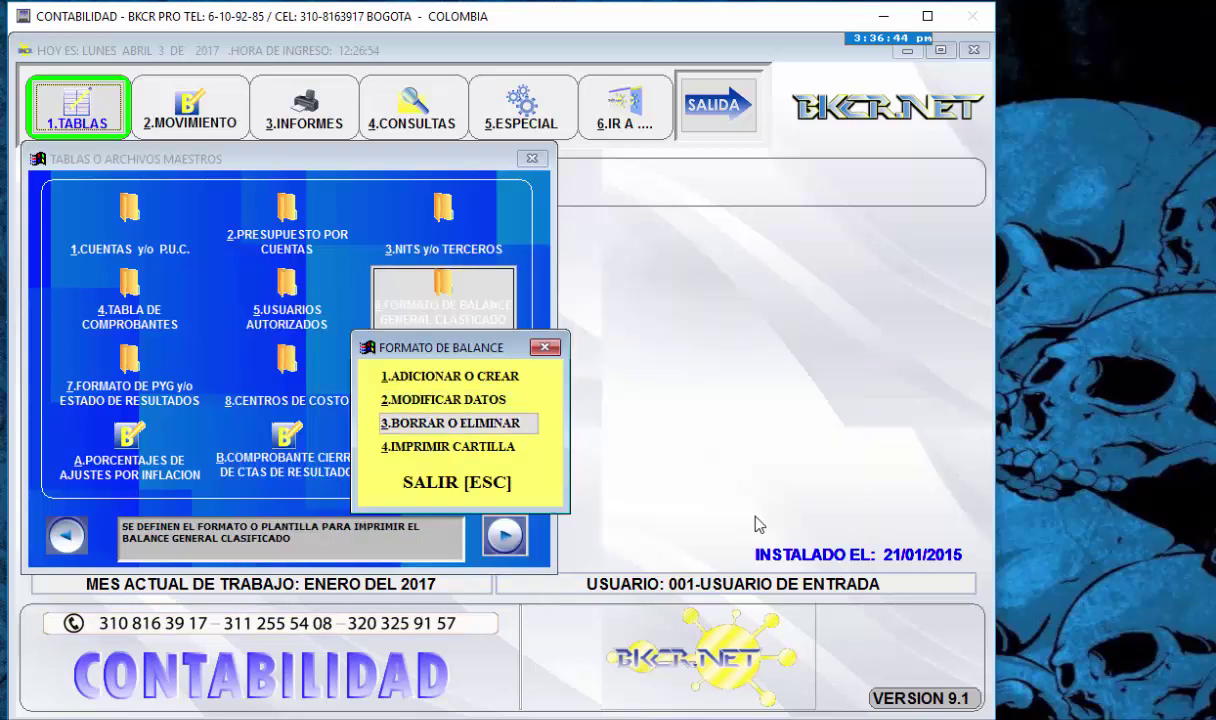
key(Return)
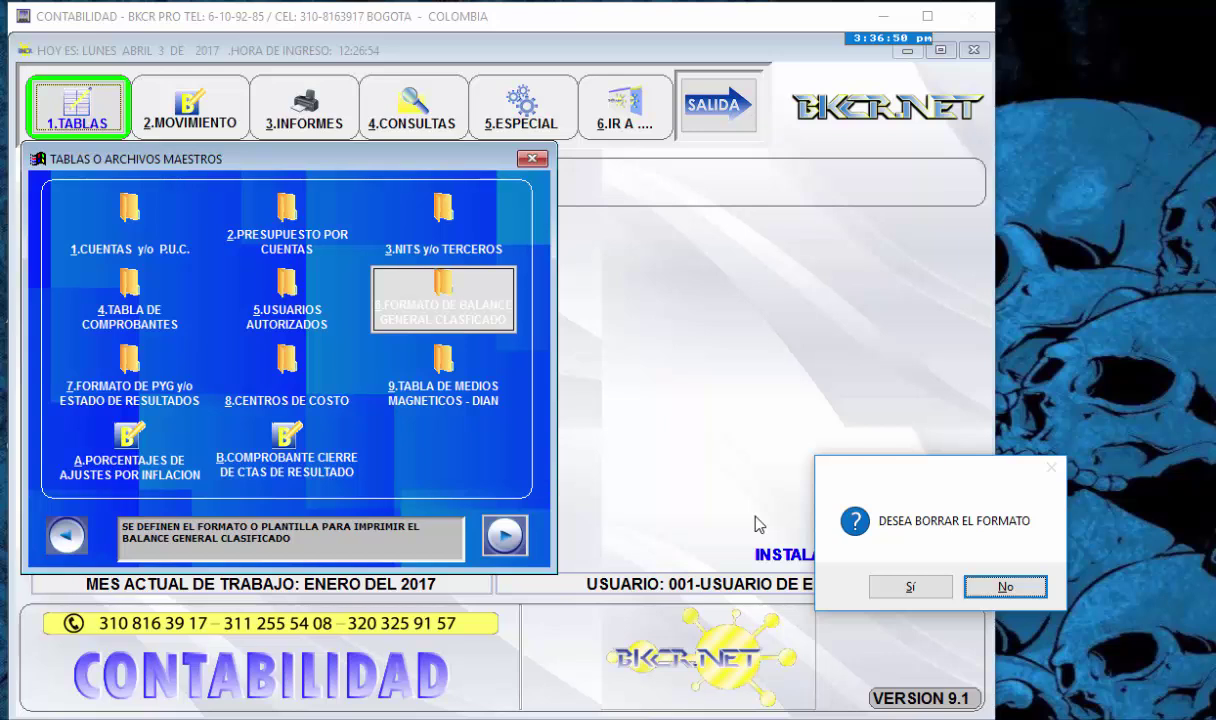
key(Left)
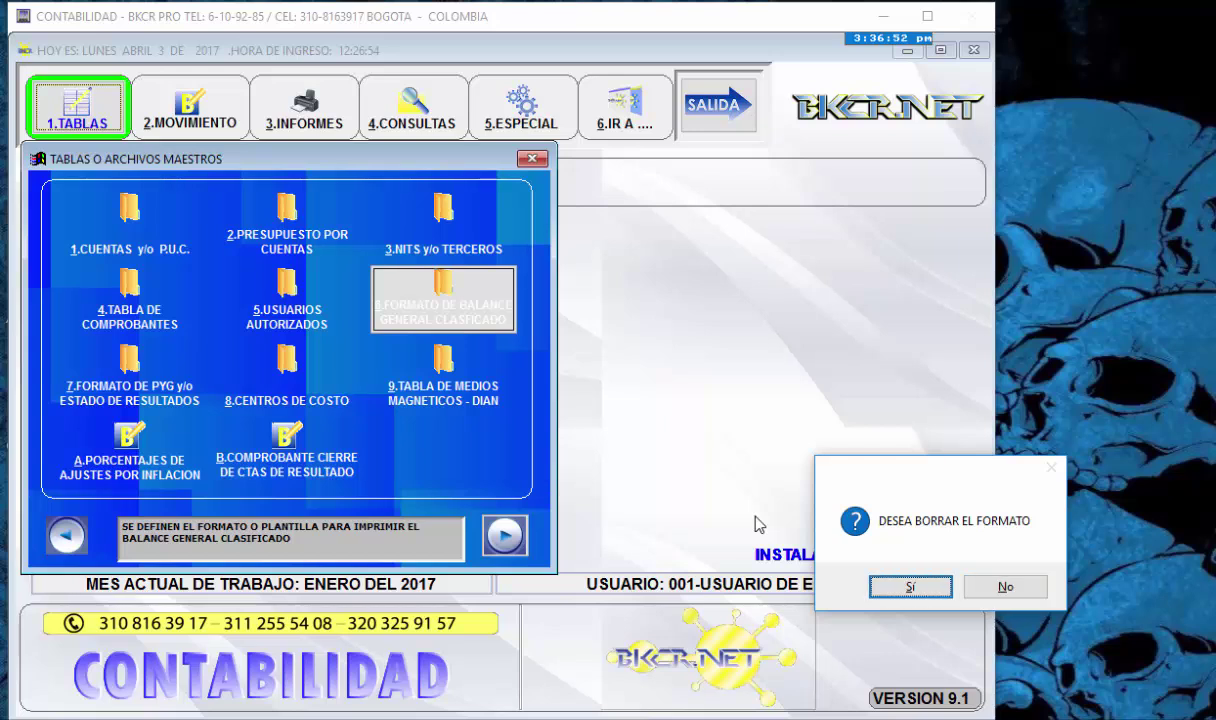
key(Right)
key(Return)
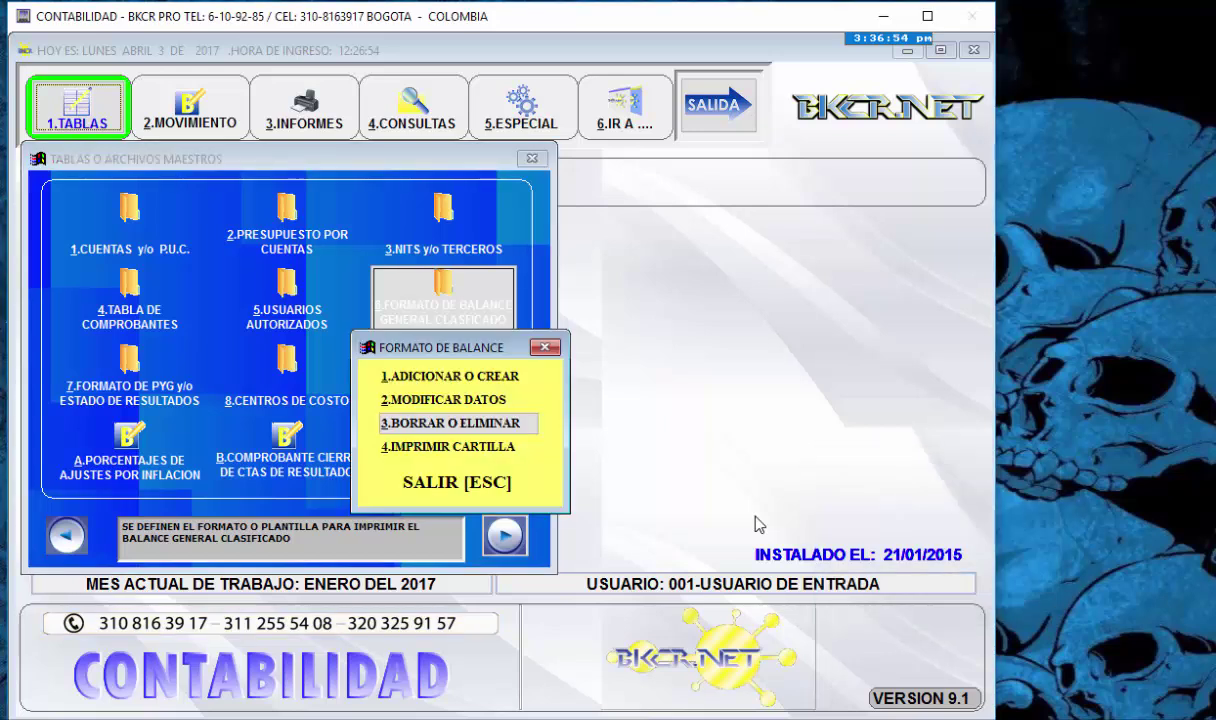
- Print the format sheet to screen, check line 5 OTROS ACTVOS (1805–1805), then close it
key(Down)
key(Return)
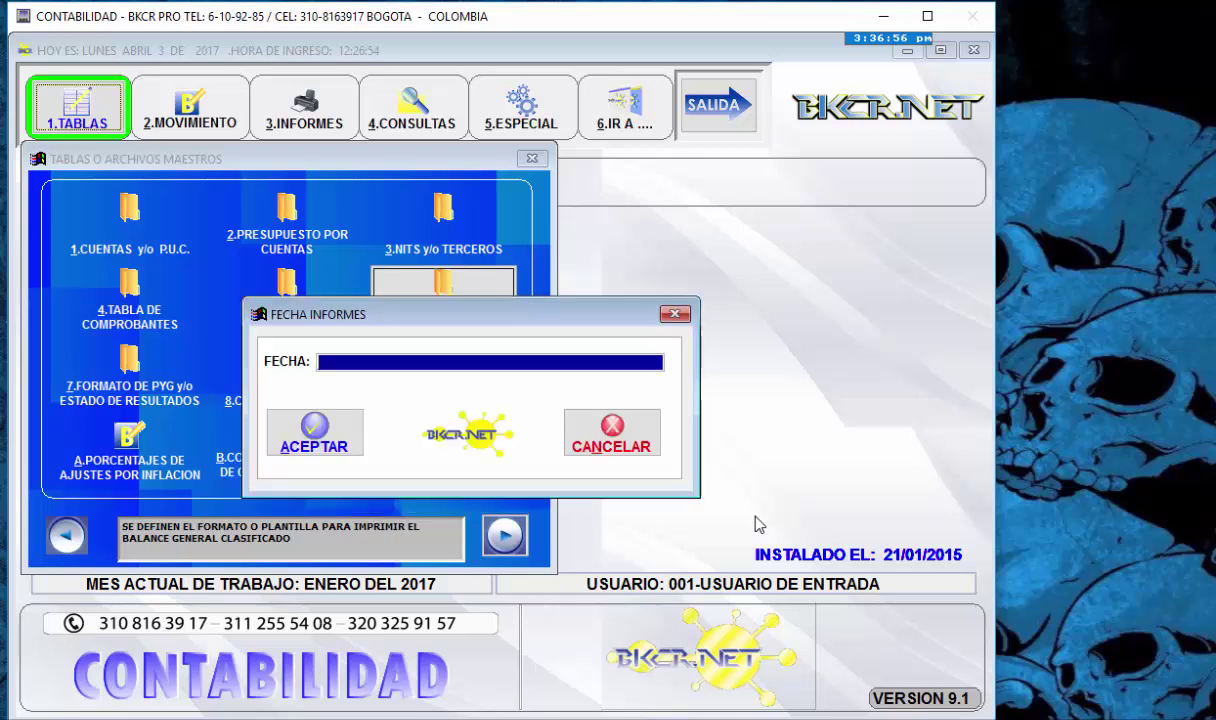
key(Return)
key(Return)
key(Right)
key(Return)
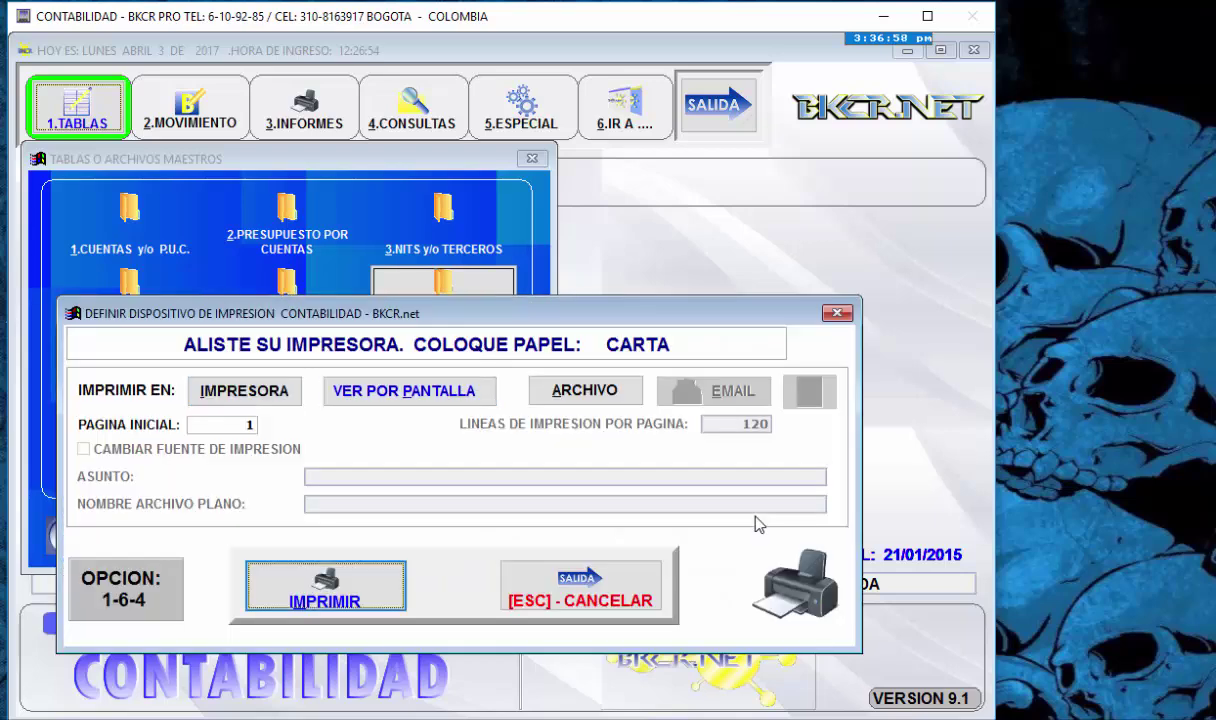
key(Return)
key(Down)
key(Down)
key(Down)
key(Down)
key(Down)
key(Down)
key(Down)
key(Down)
key(Down)
key(Down)
key(Down)
key(Down)
key(Down)
key(Down)
key(Down)
key(Down)
key(Down)
key(Down)
key(Down)
key(Down)
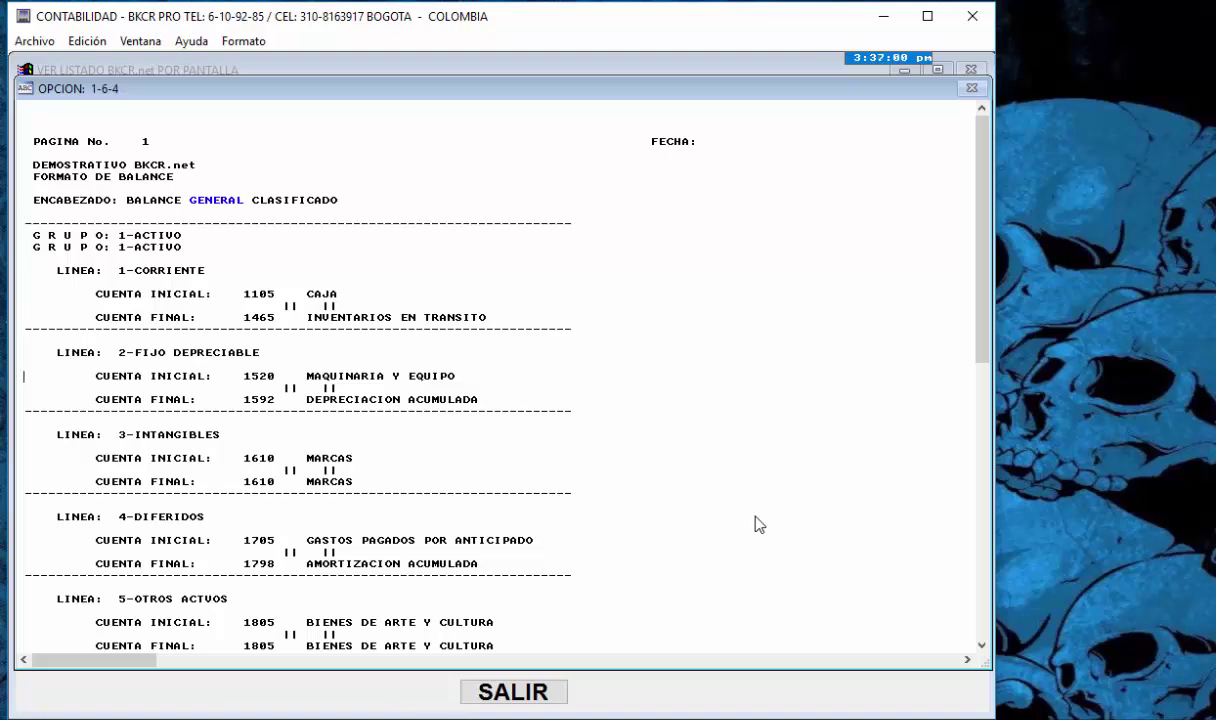
key(Down)
key(Down)
key(Down)
key(Down)
key(Down)
key(Down)
key(Down)
key(Down)
key(Down)
key(Down)
key(Down)
key(Down)
key(Down)
key(Down)
key(Down)
key(Down)
key(Down)
key(Down)
key(Down)
key(Down)
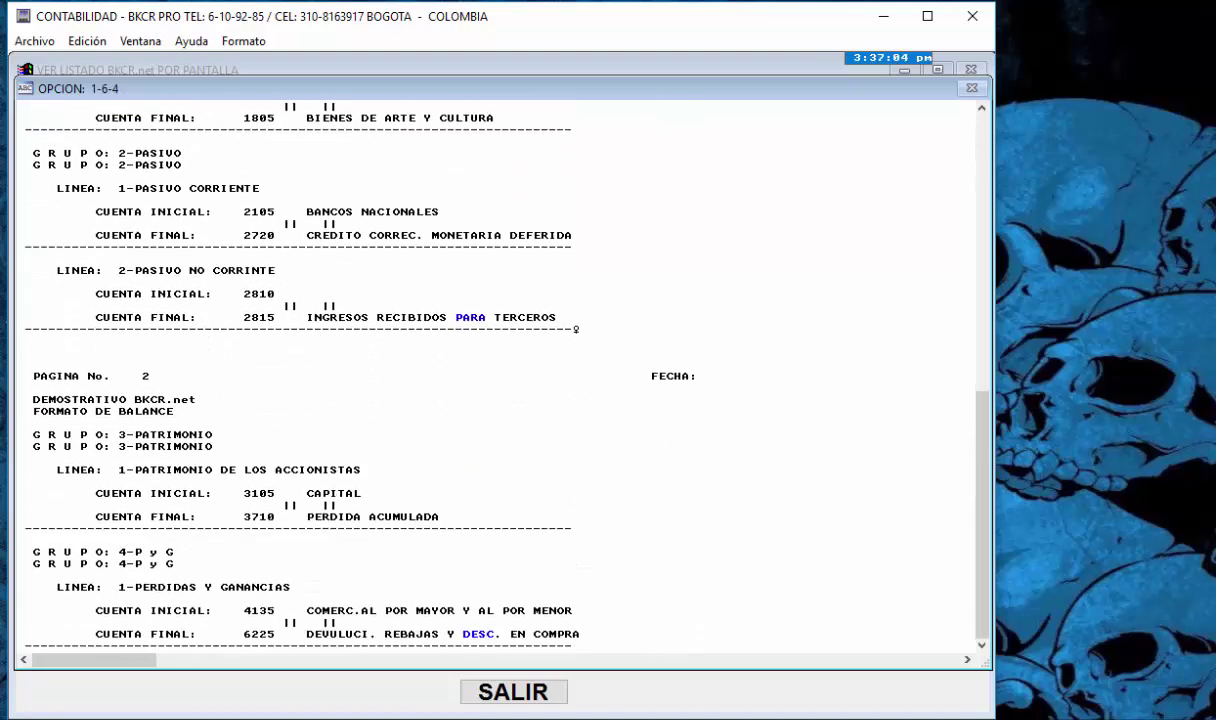
click(514, 692)
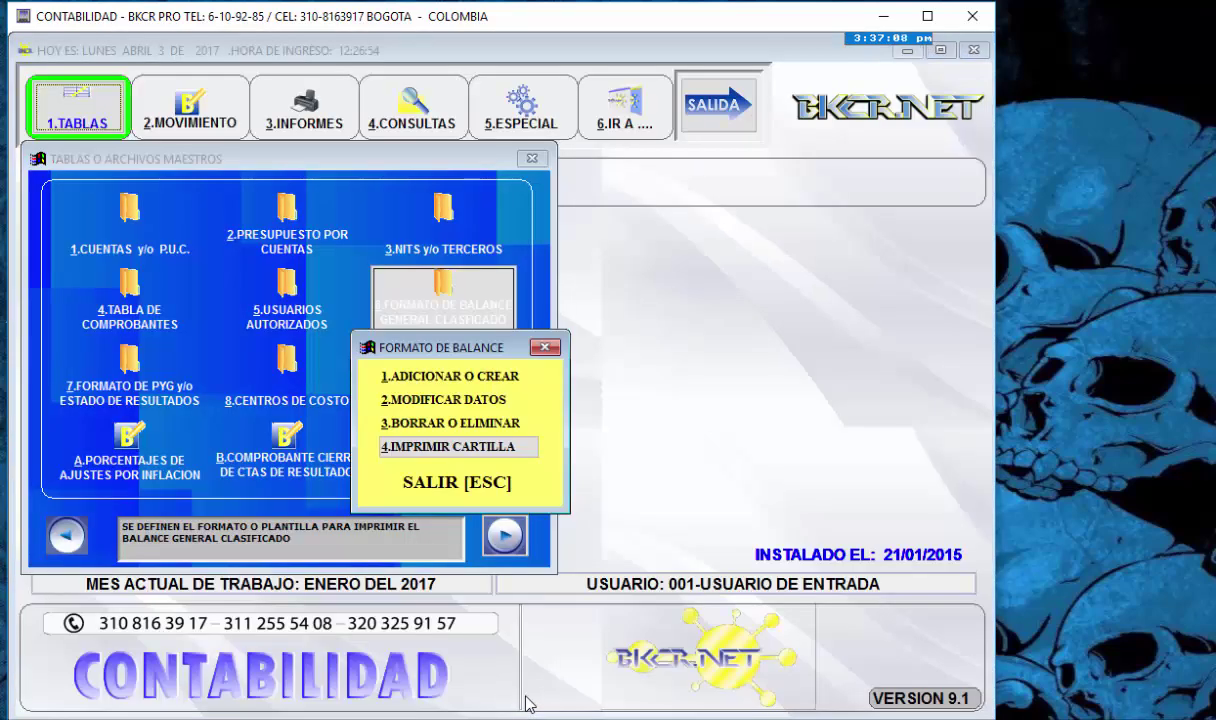
- Leave the balance format options and print the P y G format sheet to screen
key(Down)
key(Return)
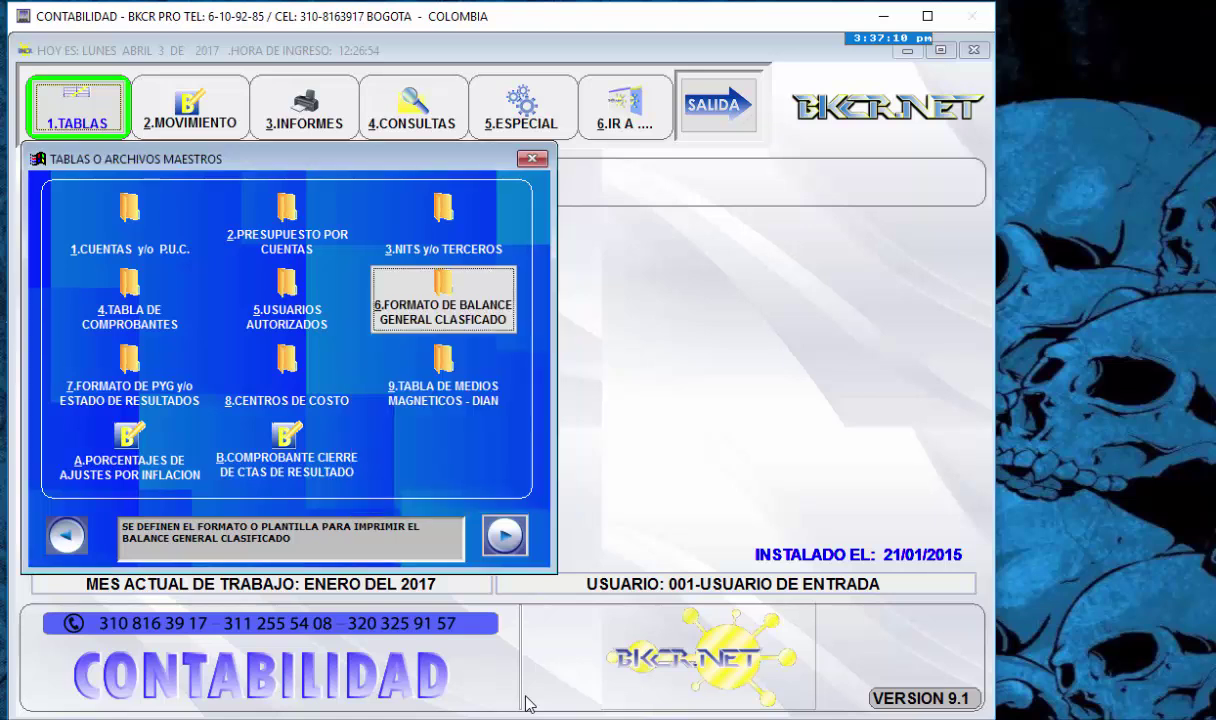
key(Down)
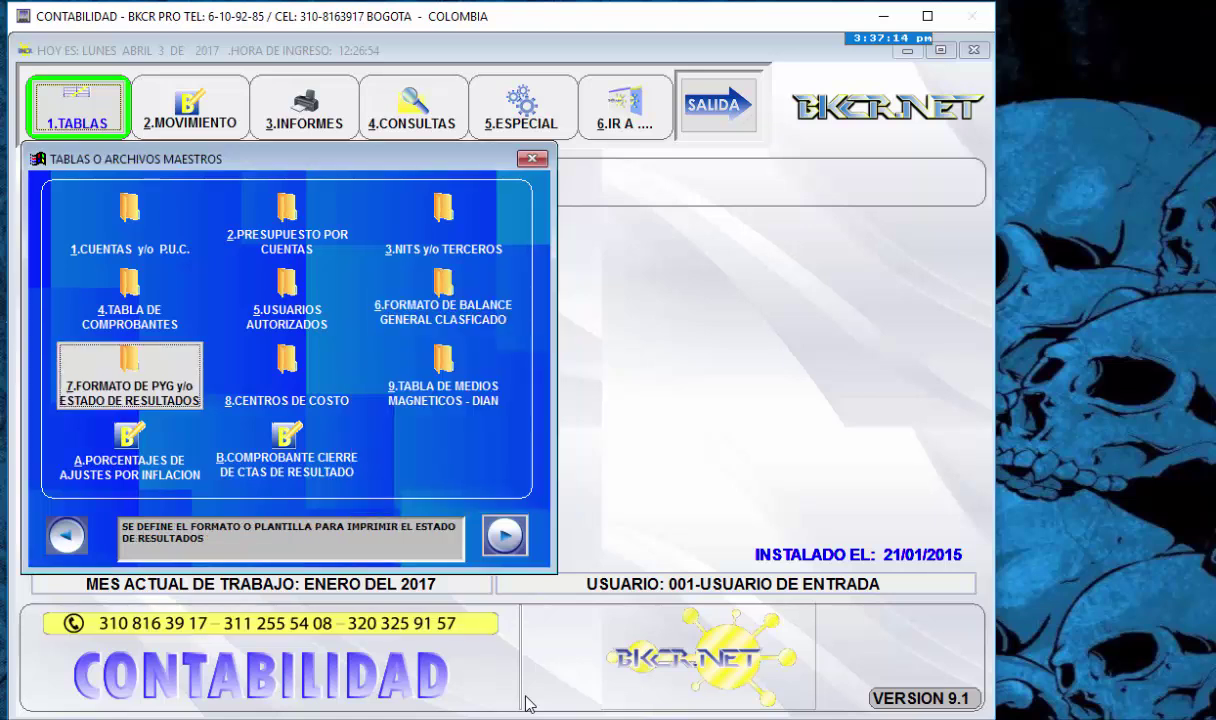
key(Return)
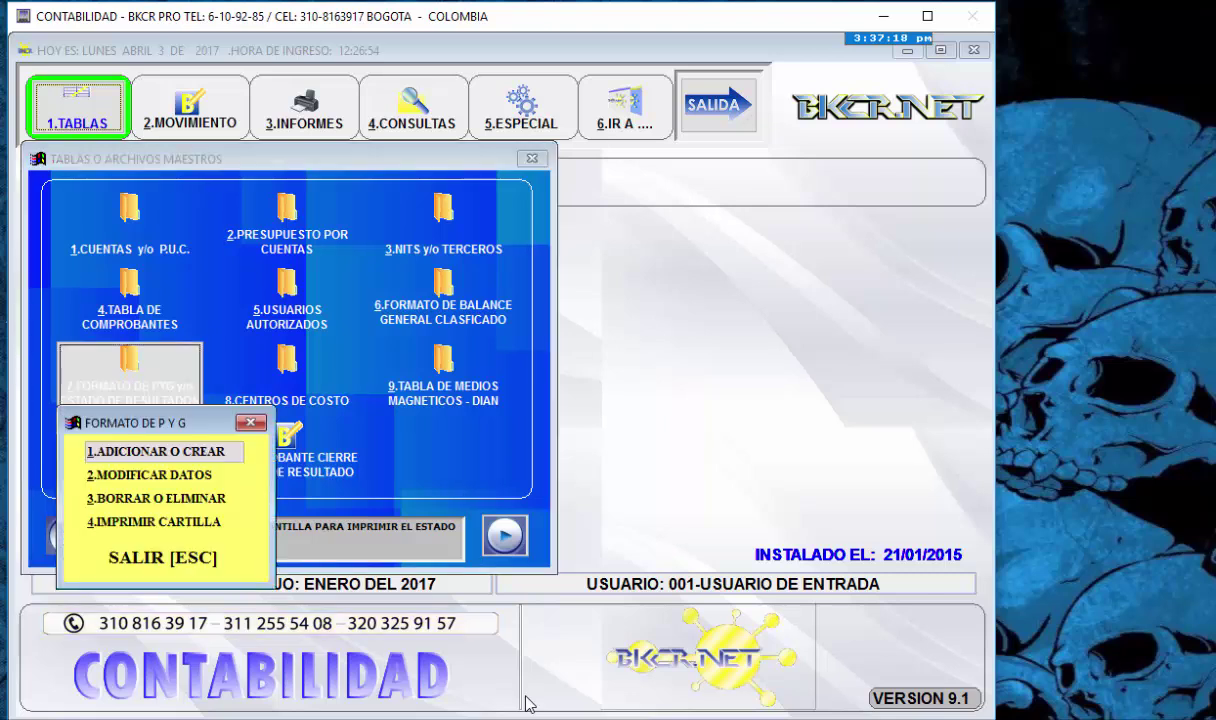
key(Down)
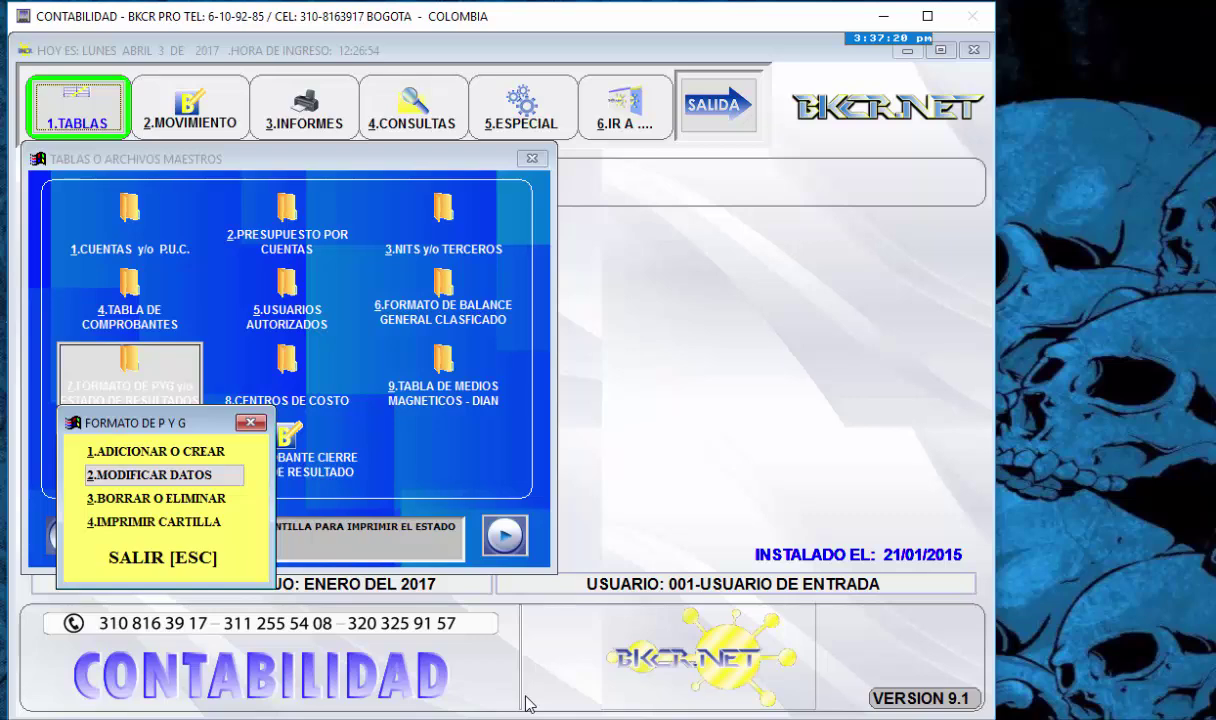
key(Down)
key(Down)
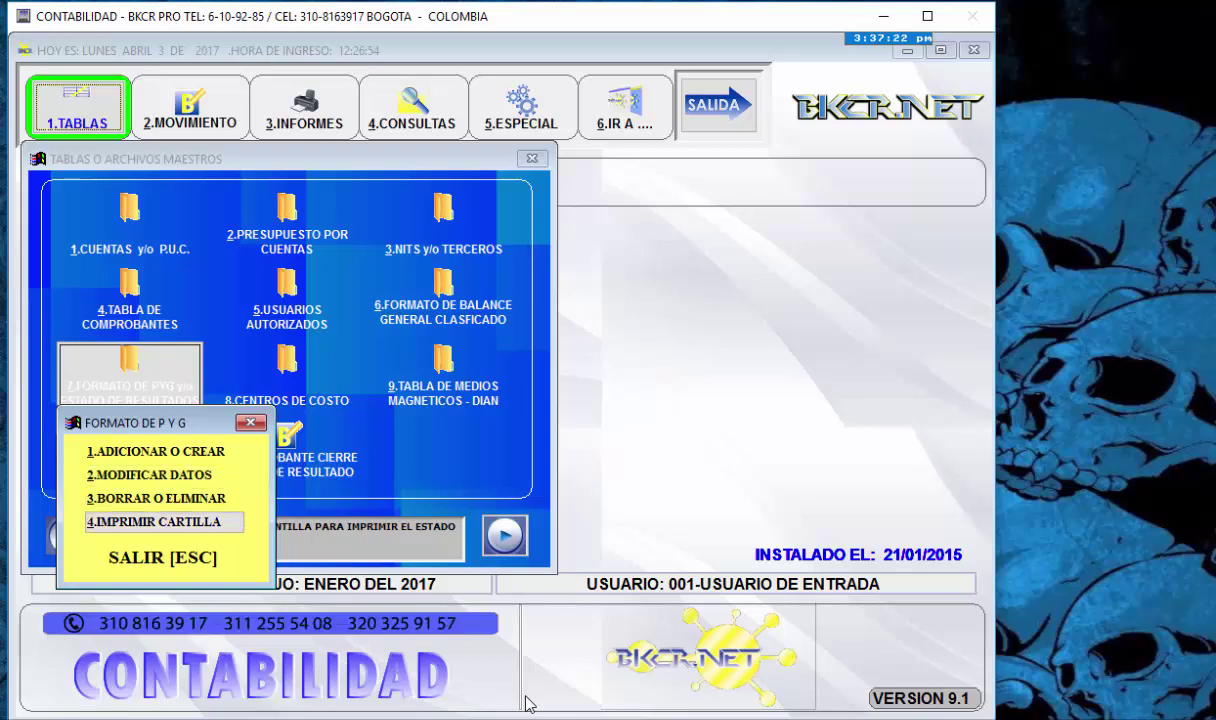
key(Return)
key(Return)
key(Return)
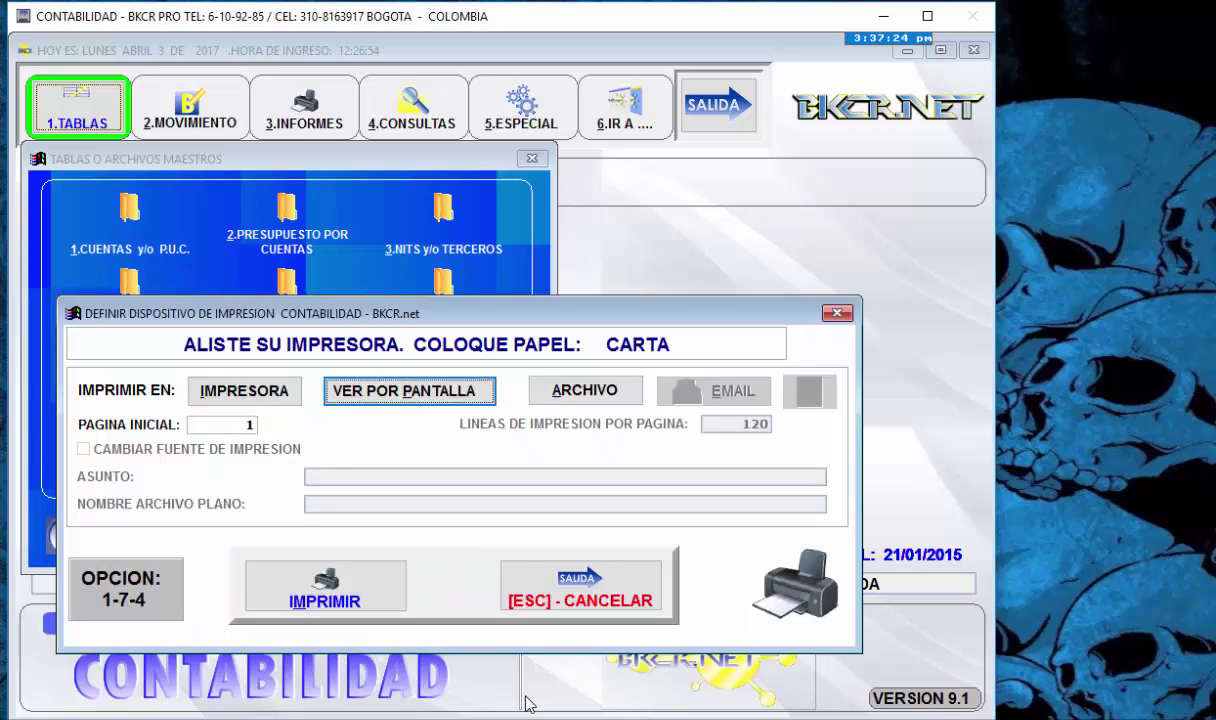
key(Return)
key(Return)
key(Return)
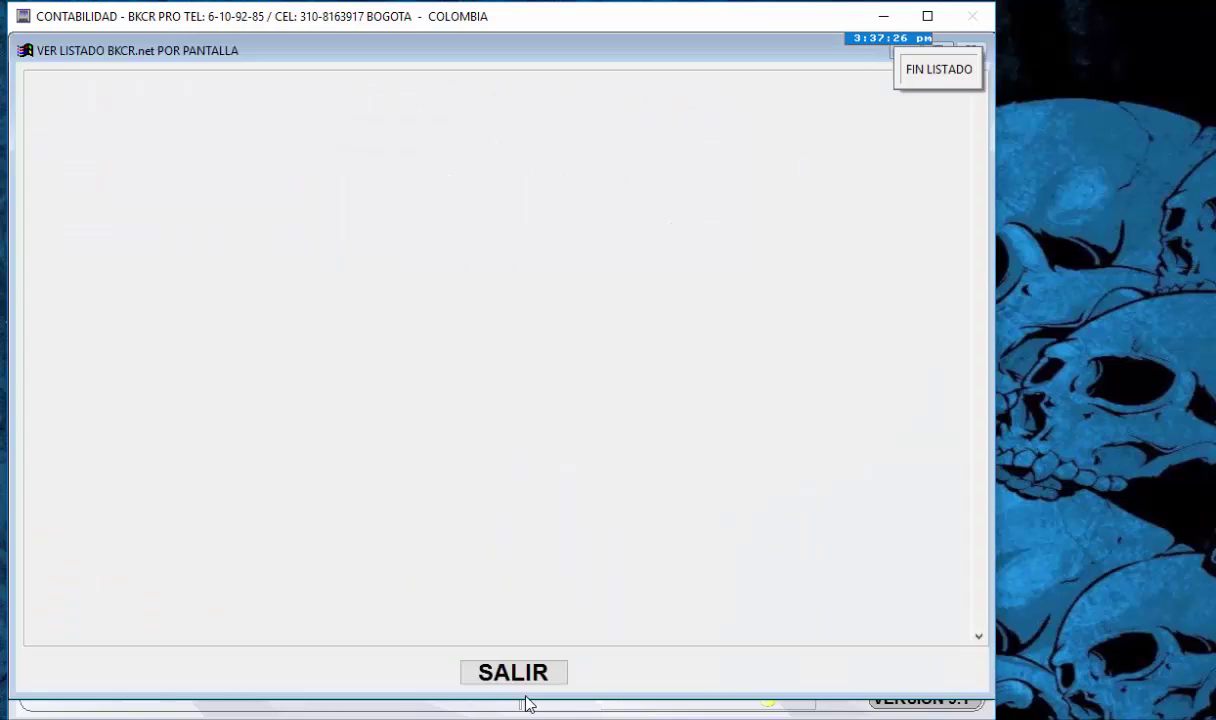
- Review the P y G listing down to the UTILIDAD DEL EJERCICIO line, then close it
key(Down)
key(Down)
key(Down)
key(Down)
key(Down)
key(Down)
key(Down)
key(Down)
key(Down)
key(Down)
key(Down)
key(Down)
key(Down)
key(Down)
key(Down)
key(Down)
key(Down)
key(Down)
key(Down)
key(Down)
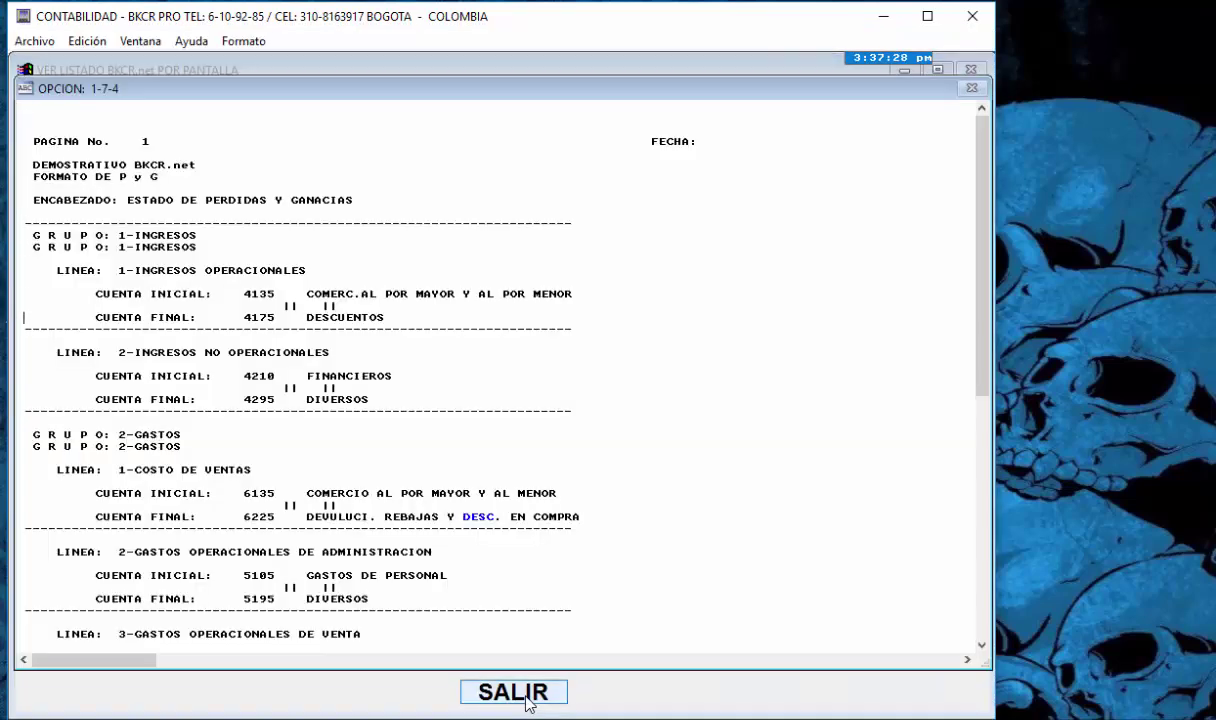
key(Down)
key(Down)
key(Down)
key(Down)
key(Down)
key(Down)
key(Down)
key(Down)
key(Down)
key(Down)
key(Down)
key(Down)
key(Down)
key(Down)
key(Down)
key(Down)
key(Down)
key(Down)
key(Down)
key(Down)
key(Down)
key(Down)
key(Up)
key(Up)
key(Up)
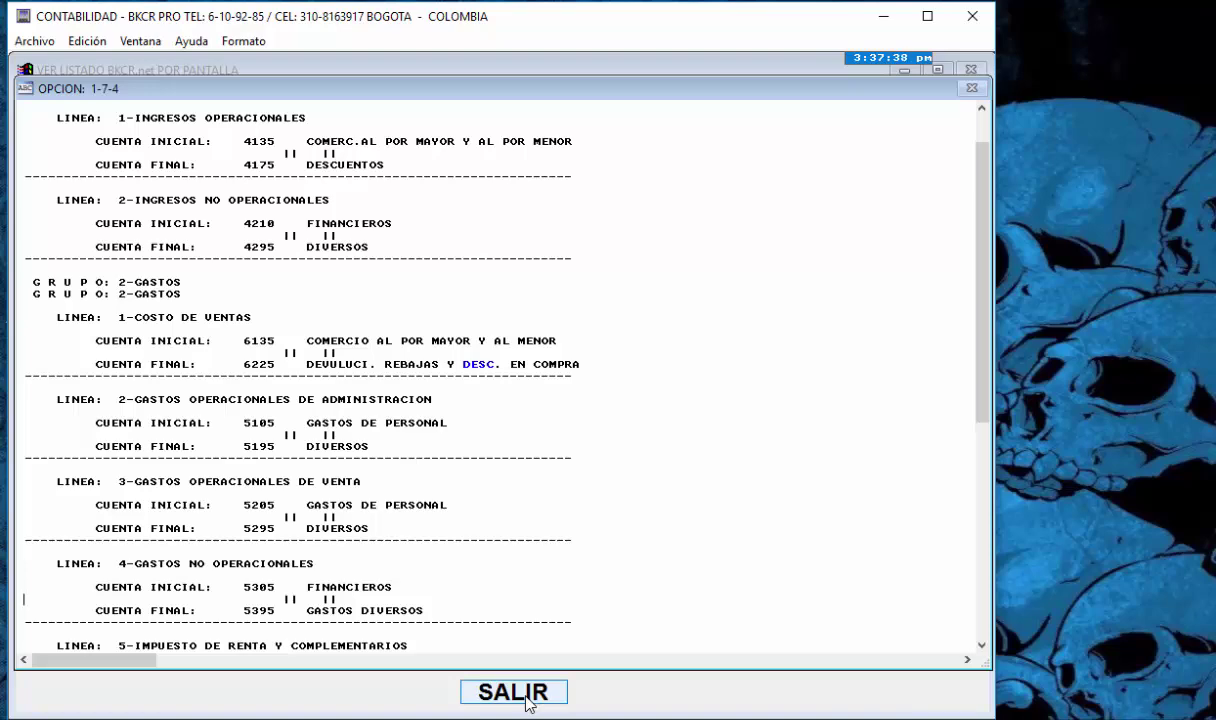
key(Down)
key(Down)
key(Down)
key(Down)
key(Down)
key(Down)
key(Down)
key(Down)
key(Down)
key(Down)
key(Down)
key(Down)
key(Down)
key(Down)
key(Down)
key(Down)
key(Down)
key(Down)
key(Down)
key(Down)
key(Down)
key(Down)
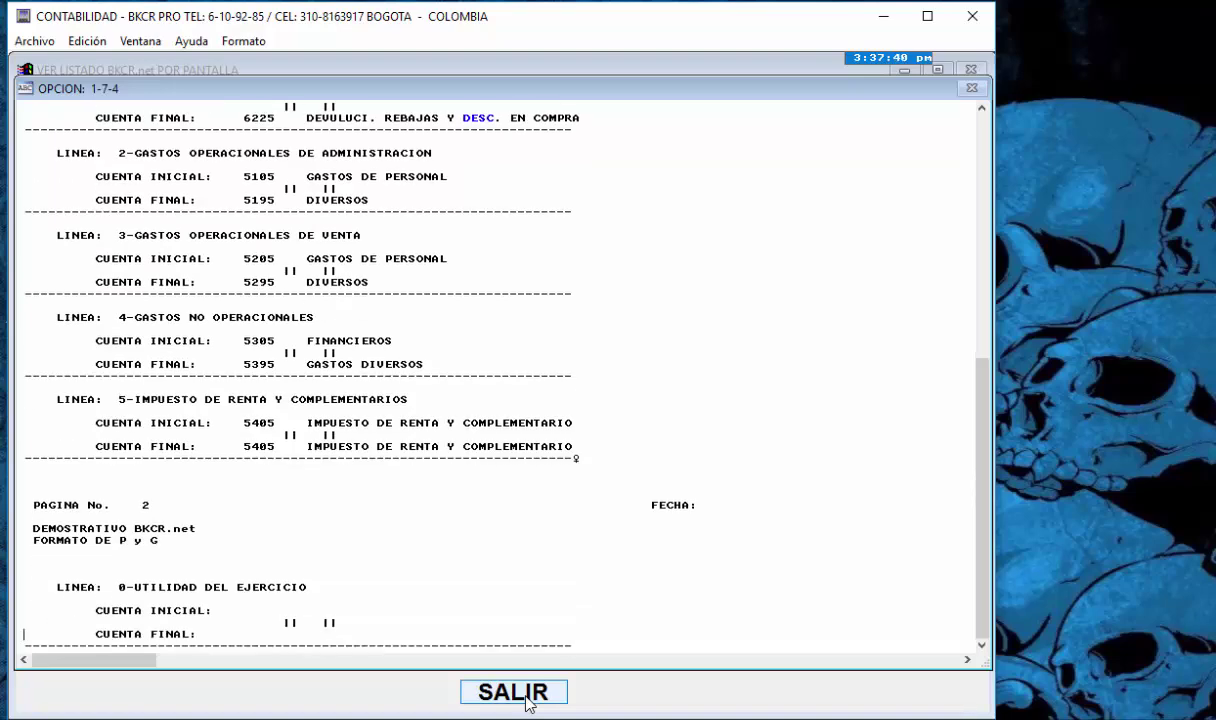
key(Up)
key(Up)
key(Up)
key(Up)
key(Up)
key(Up)
key(Up)
key(Up)
key(Up)
key(Up)
key(Up)
key(Up)
key(Up)
key(Up)
key(Up)
key(Up)
key(Up)
key(Up)
key(Up)
key(Up)
key(Up)
key(Up)
key(Up)
key(Up)
key(Up)
key(Up)
key(Up)
key(Up)
key(Up)
key(Up)
key(Up)
key(Up)
key(Up)
key(Up)
key(Up)
key(Up)
key(Up)
key(Up)
key(Up)
key(Up)
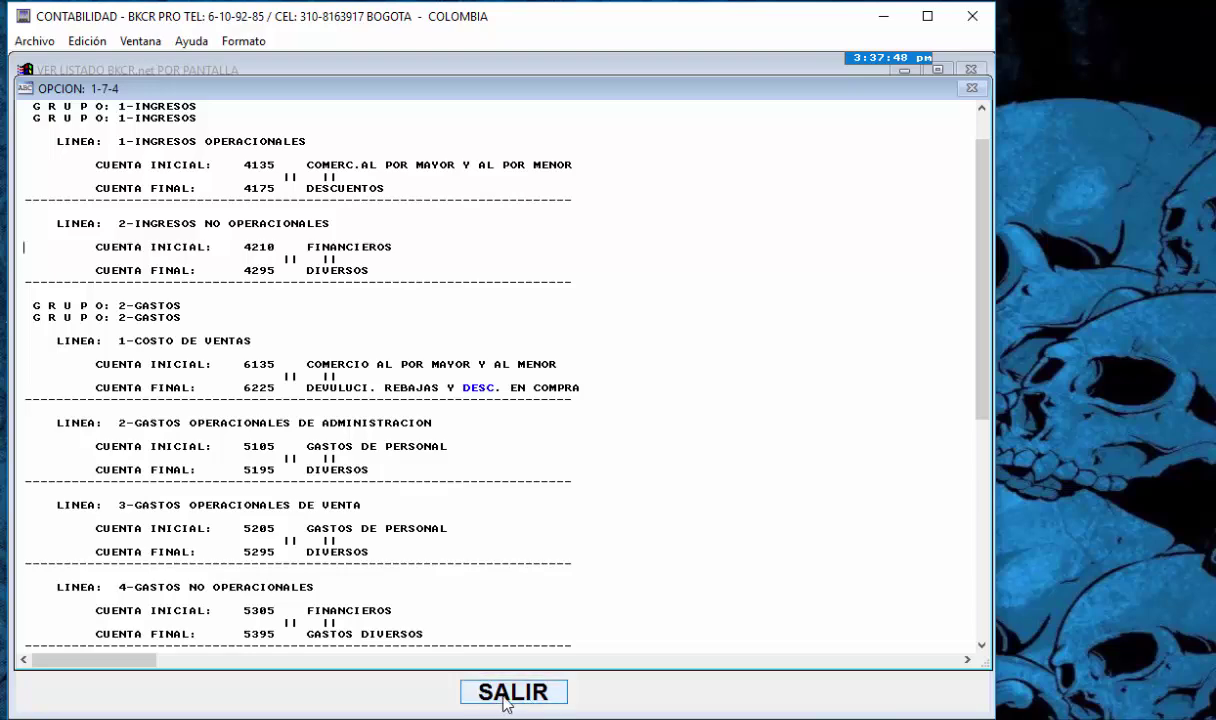
click(505, 700)
- Exit the P y G options and open the Centros de Costo options from the master tables
key(Down)
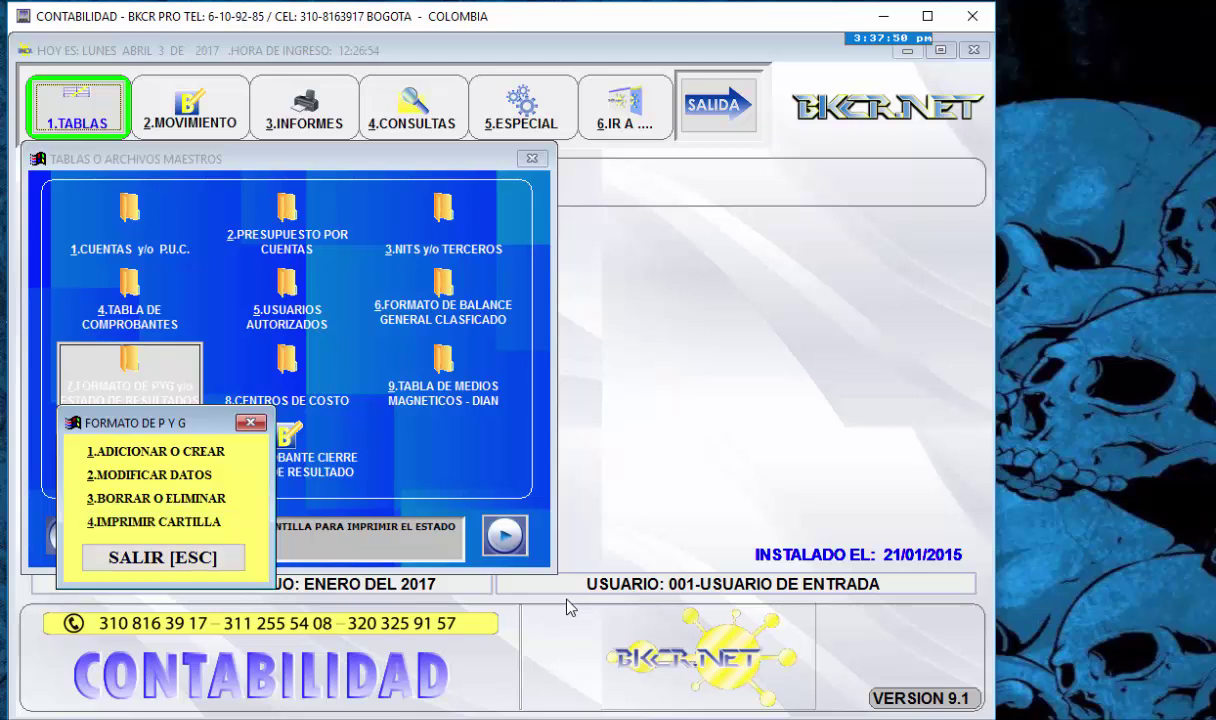
key(Return)
key(Right)
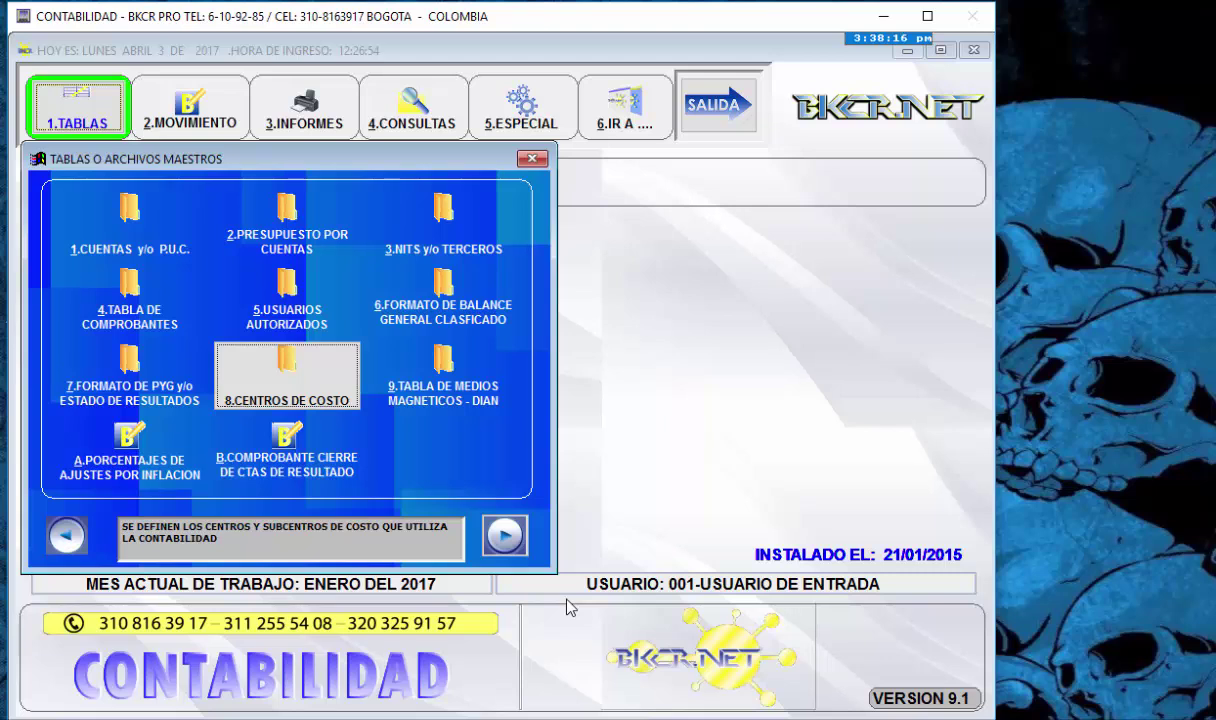
key(Return)
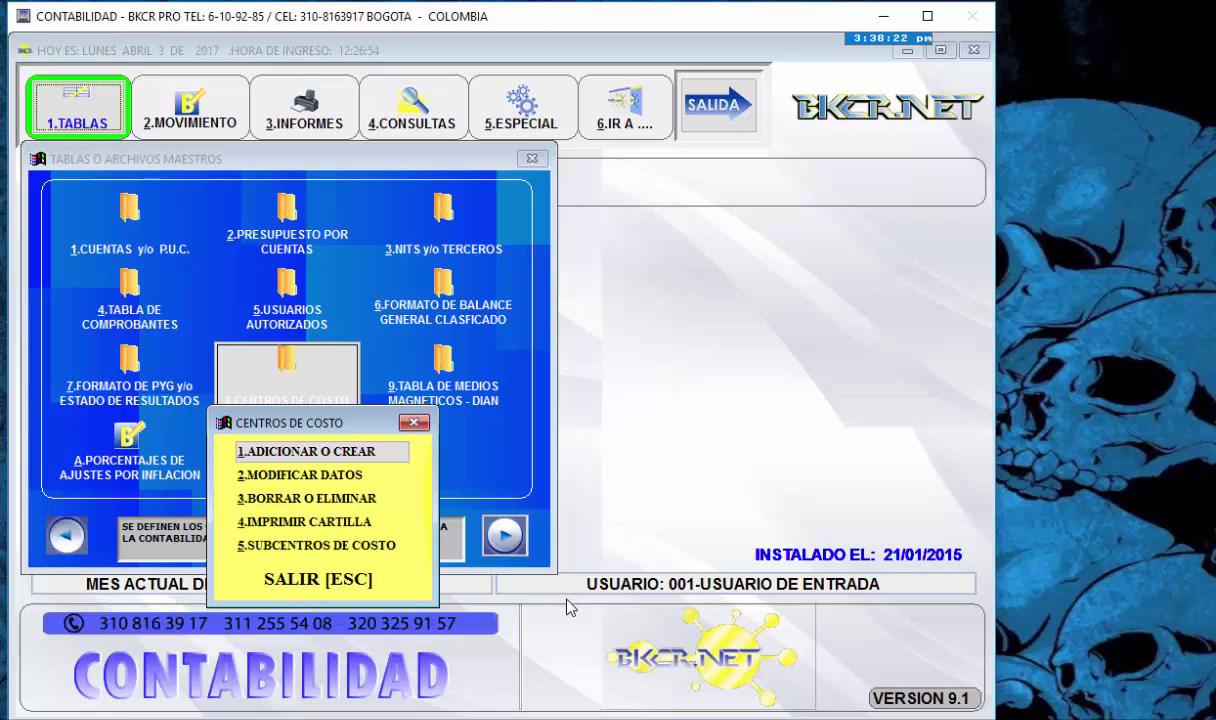
- Add cost centre code 10 with the name BODEGA 10 and save it
key(Down)
key(Down)
key(Down)
key(Up)
key(Up)
key(Up)
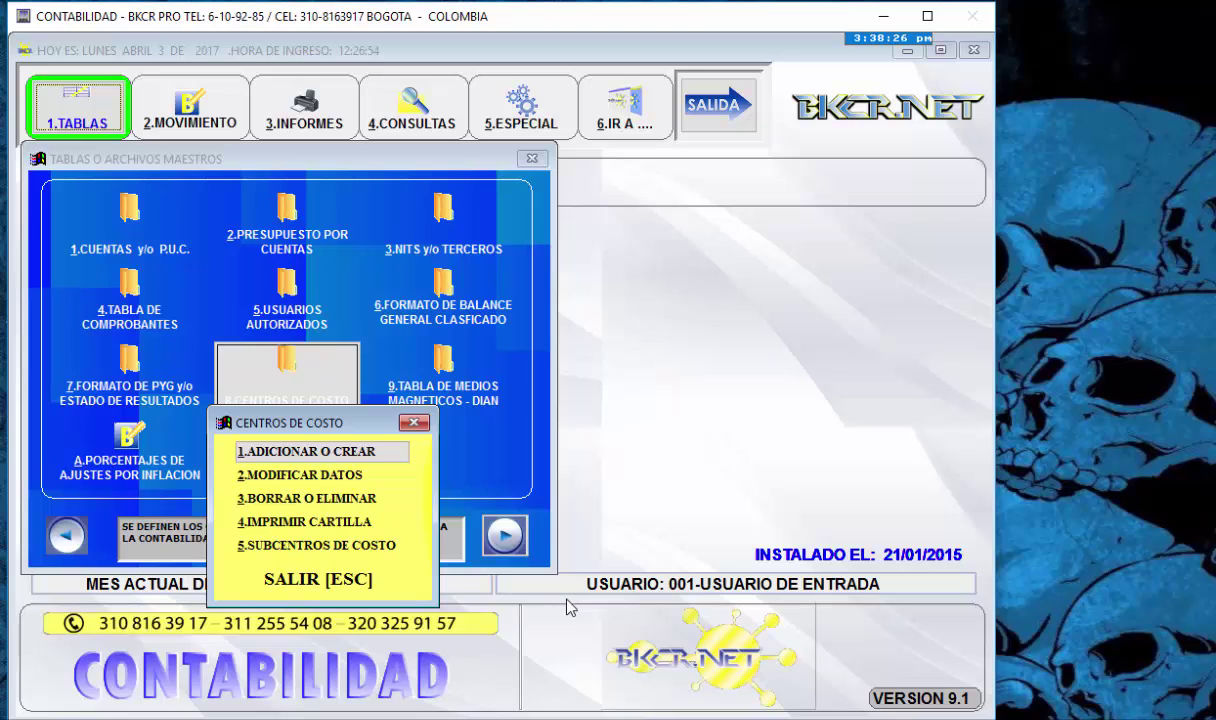
key(Return)
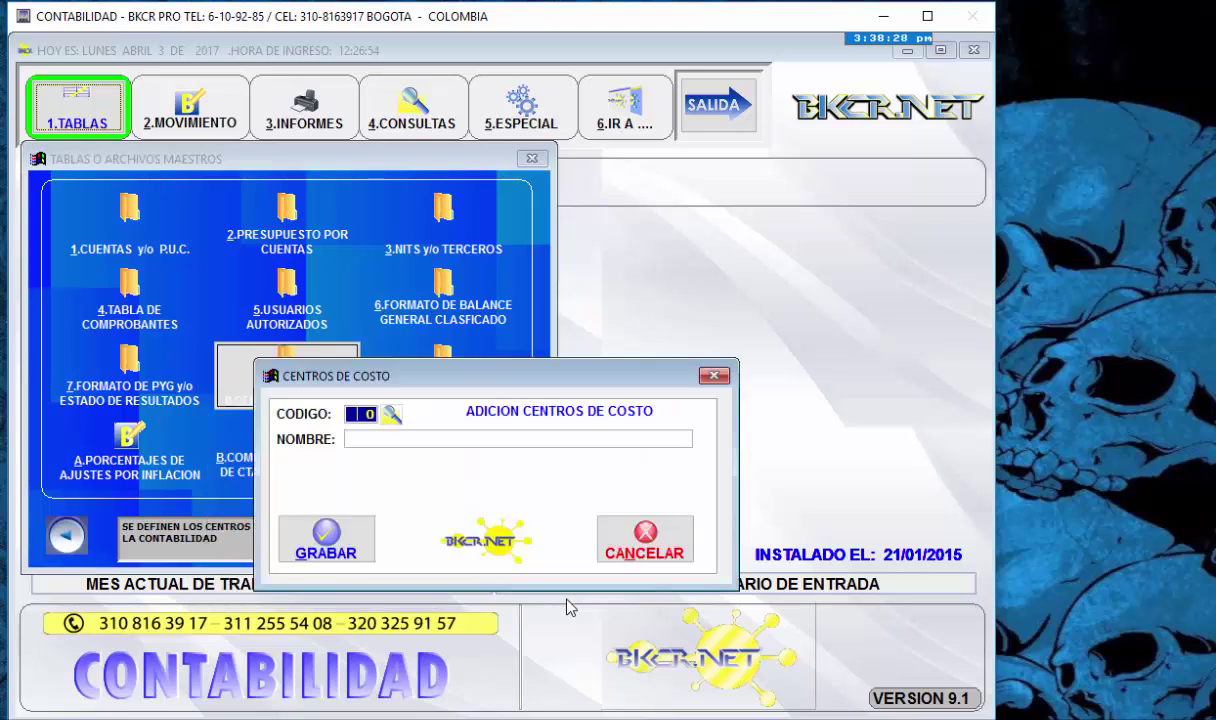
text(10)
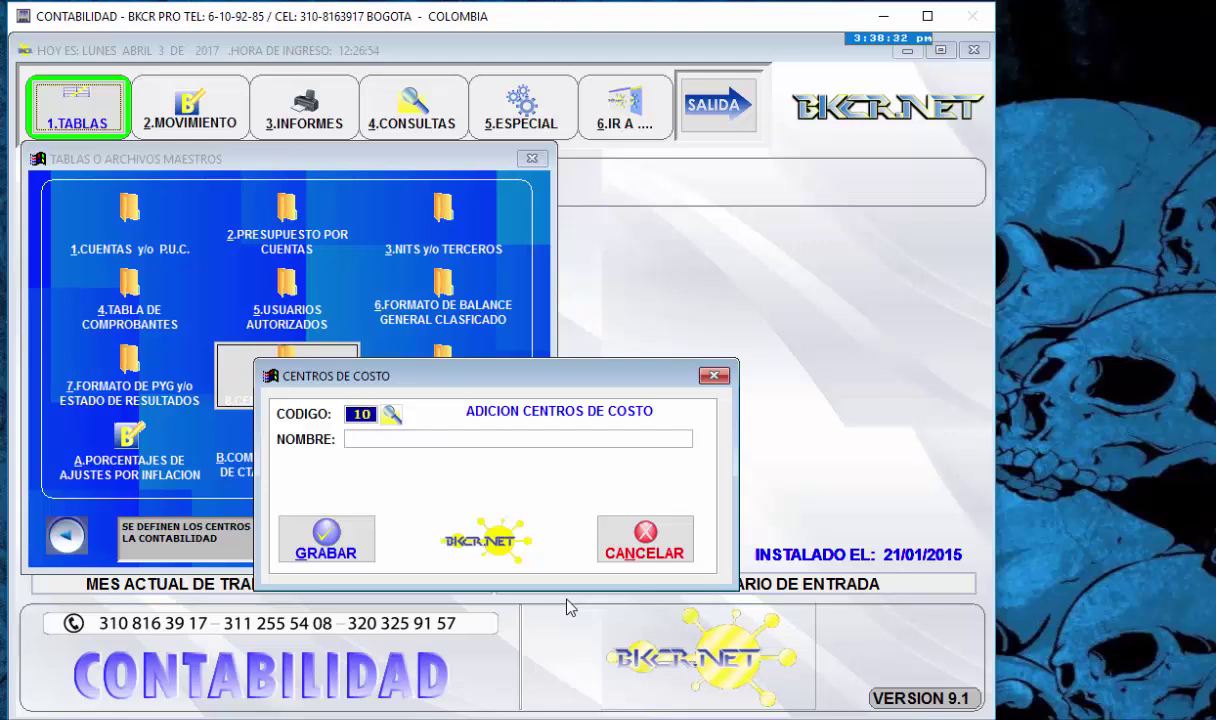
key(Return)
text(BODEG)
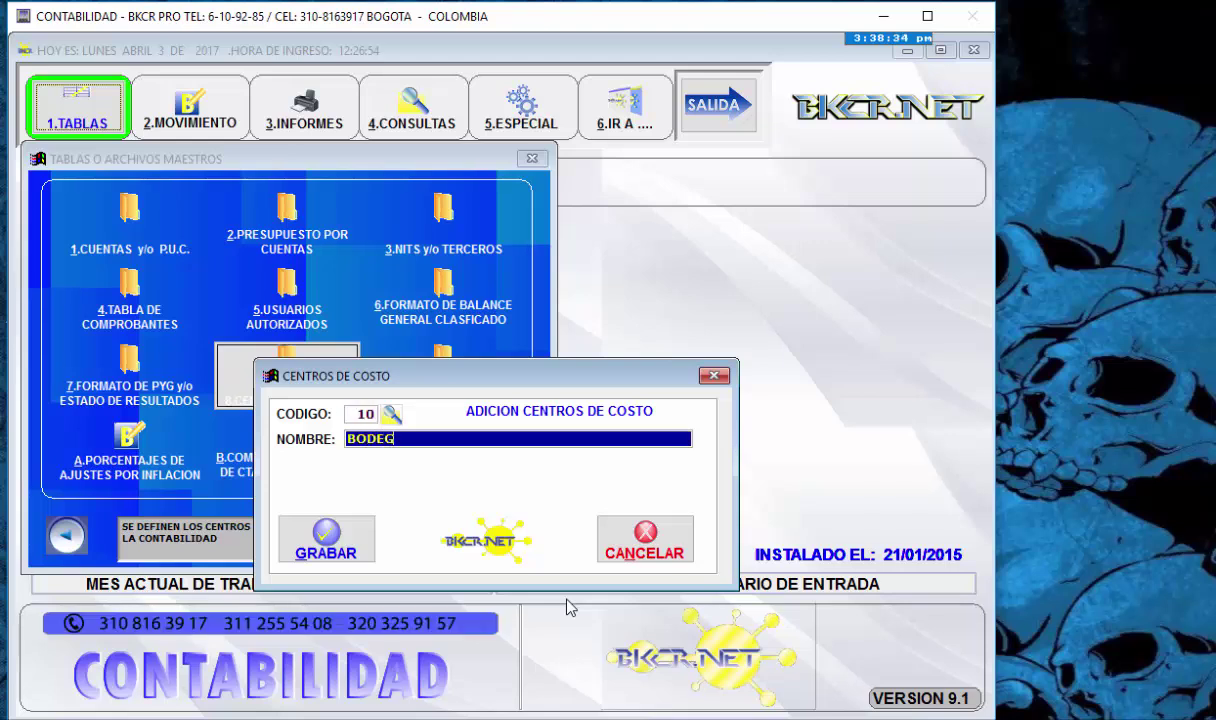
text(A 10)
key(Return)
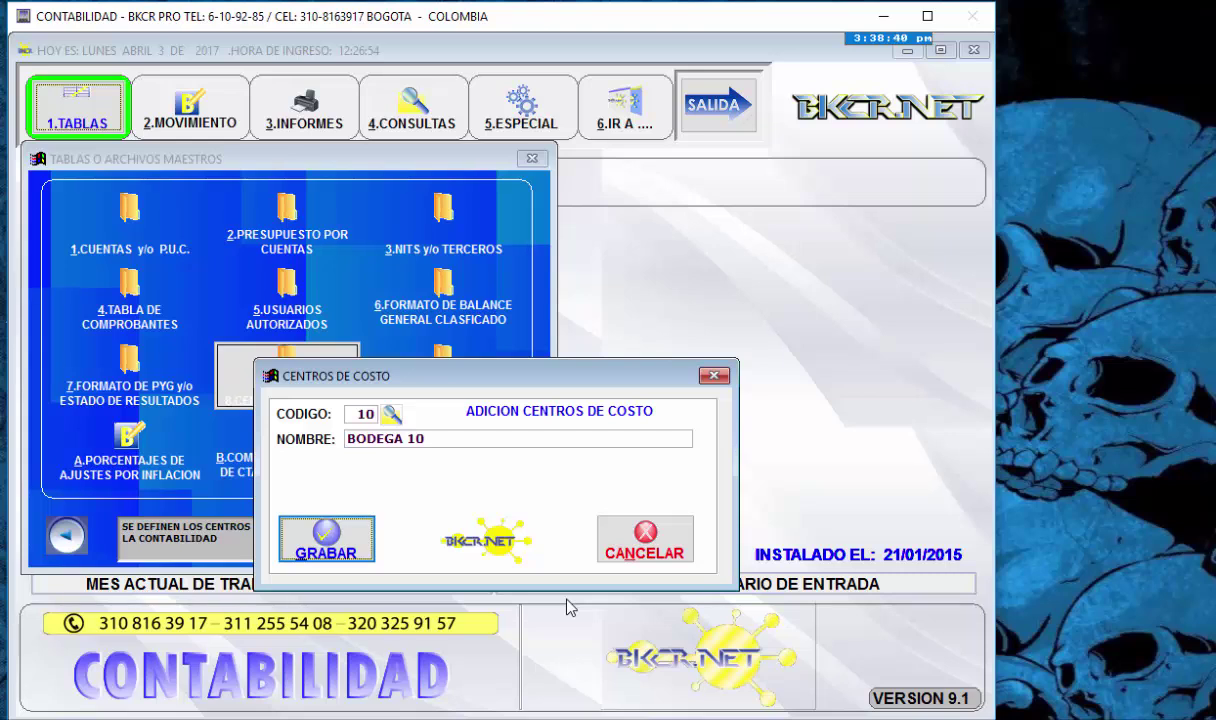
key(Return)
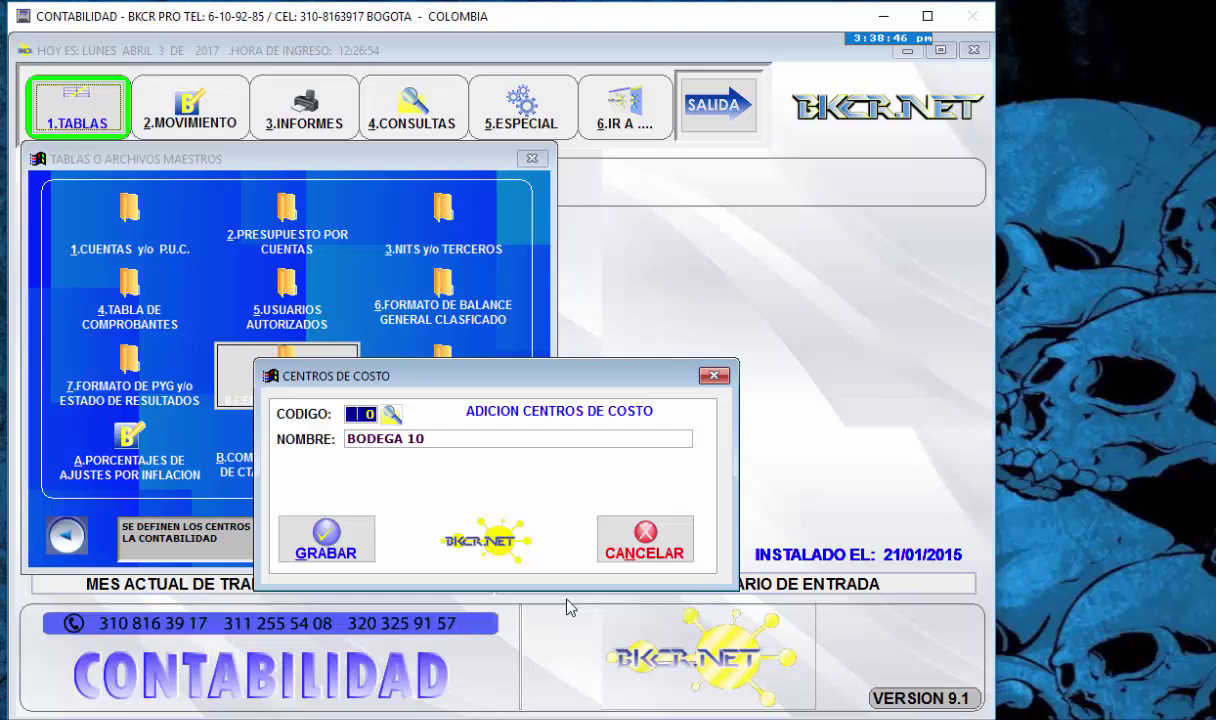
- Open the modify form and pick cost centre 10 from the lookup list
key(Escape)
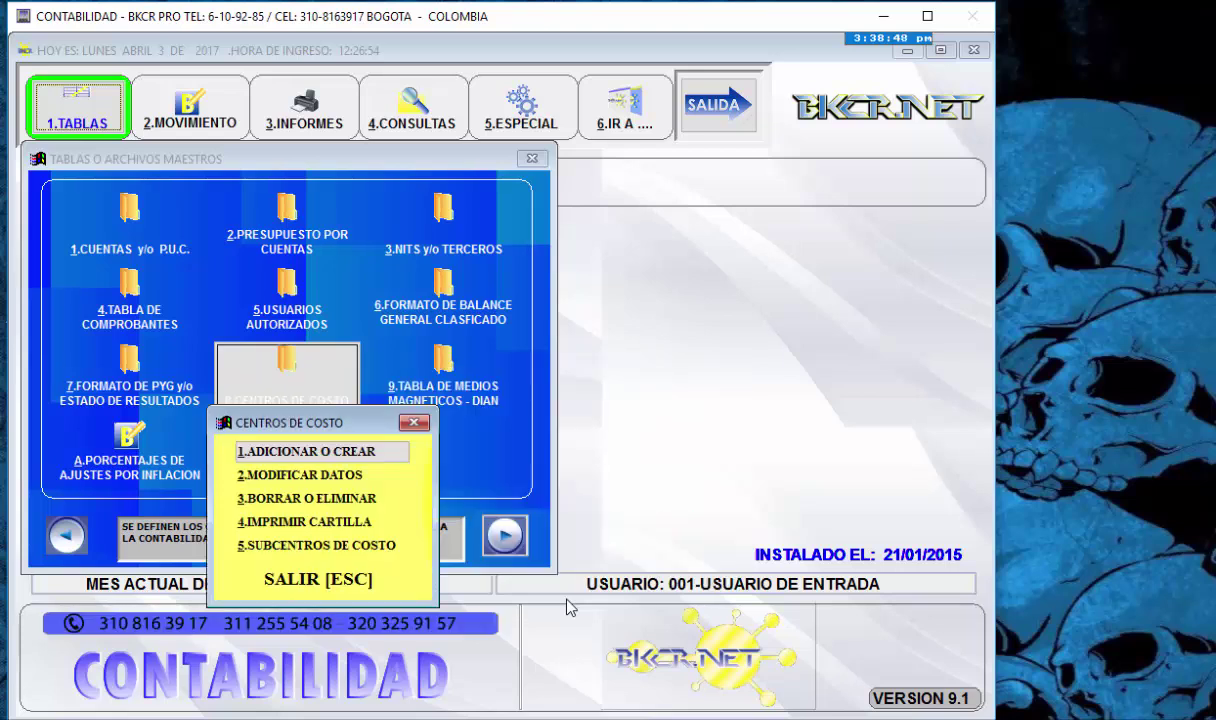
key(Down)
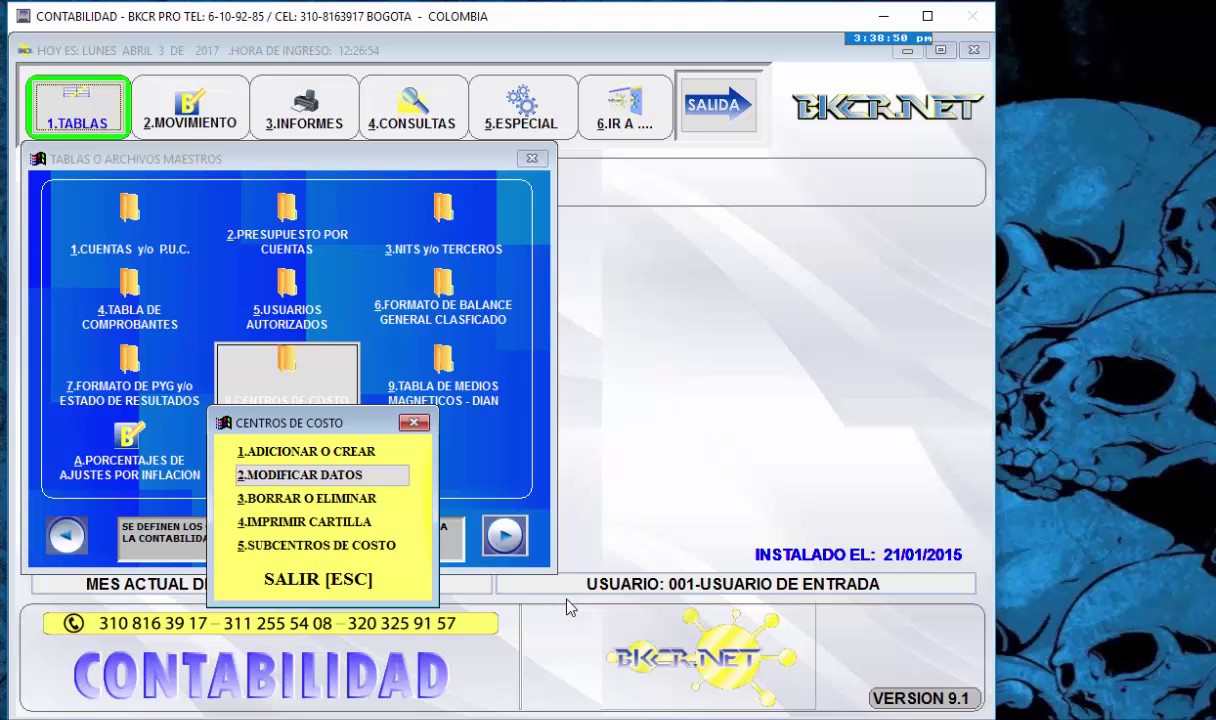
key(Return)
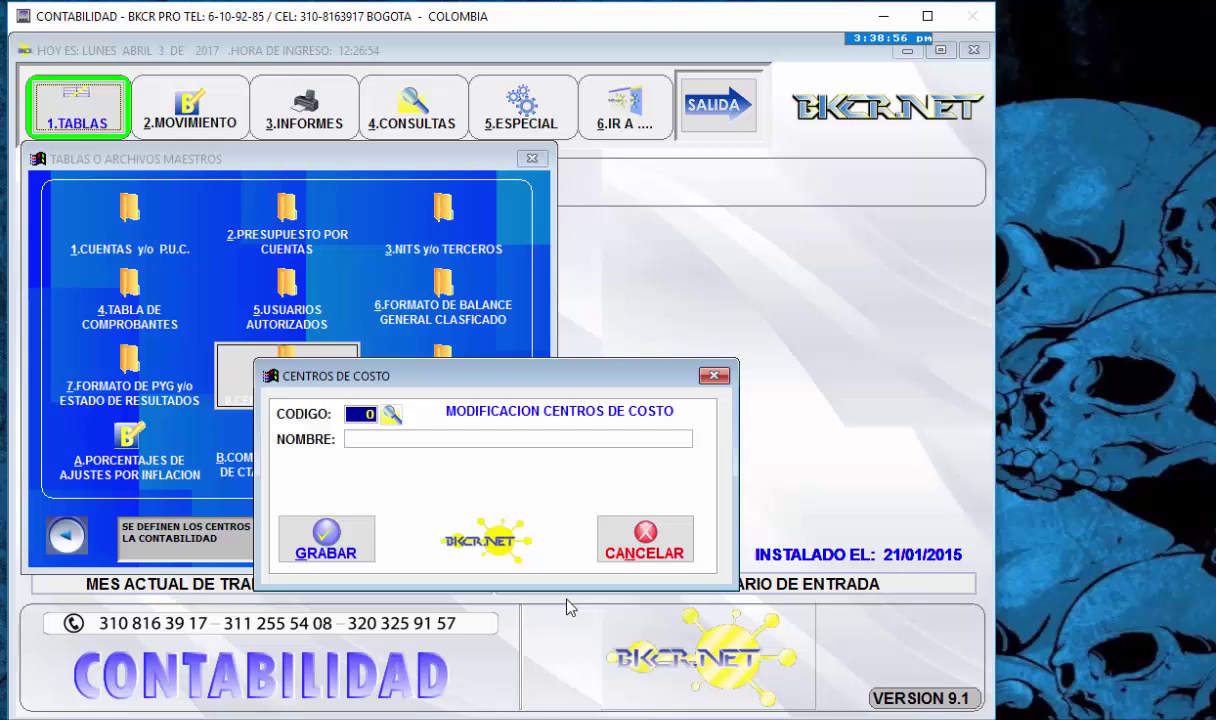
key(Return)
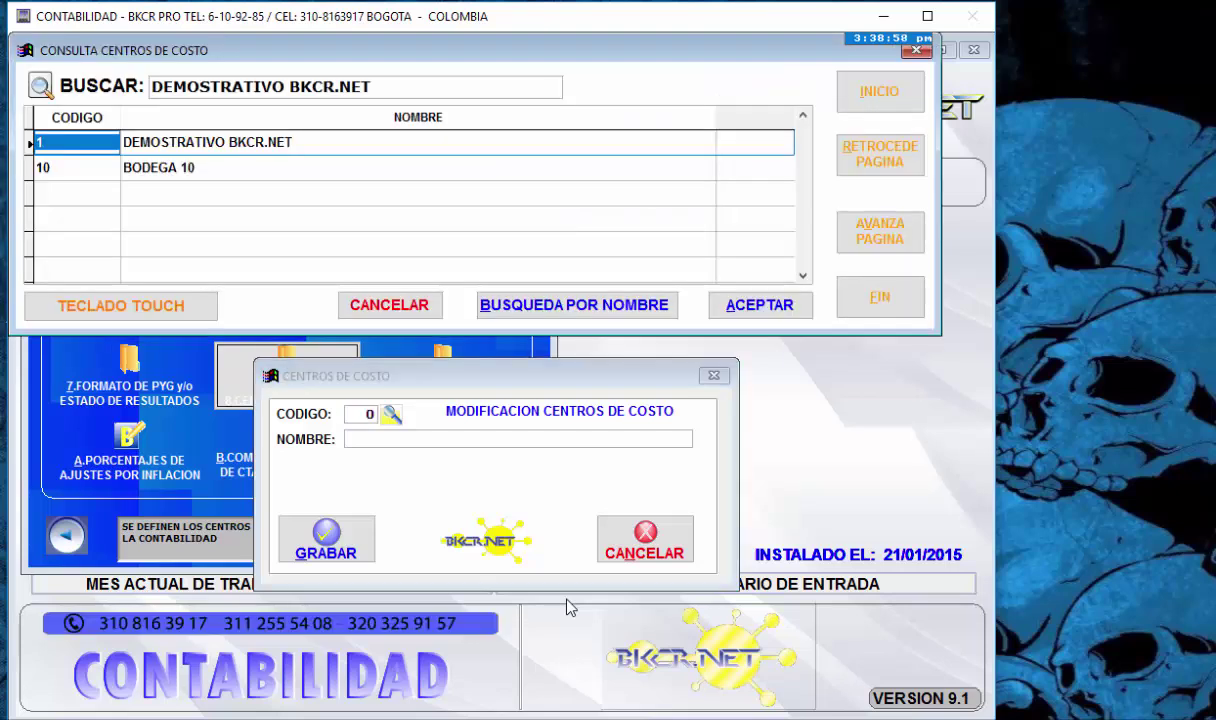
key(Down)
key(Up)
key(Down)
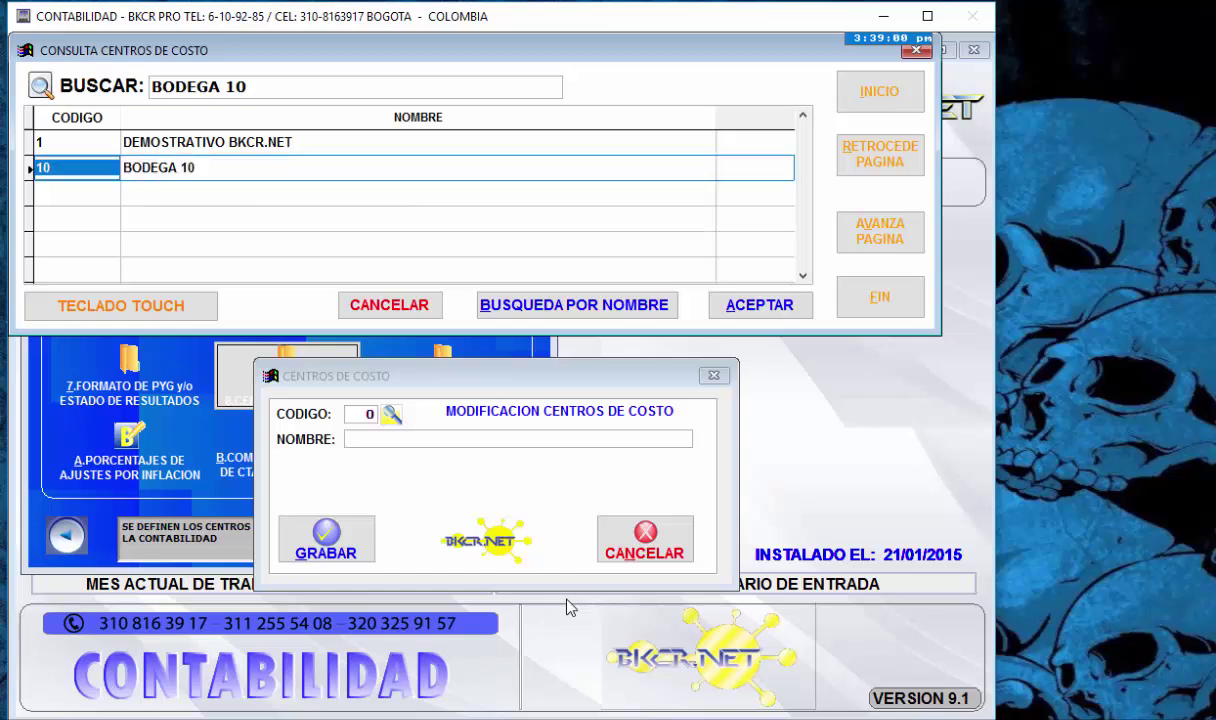
key(Return)
- Replace the name BODEGA 10 with TIENDA, save, and close the form
key(Return)
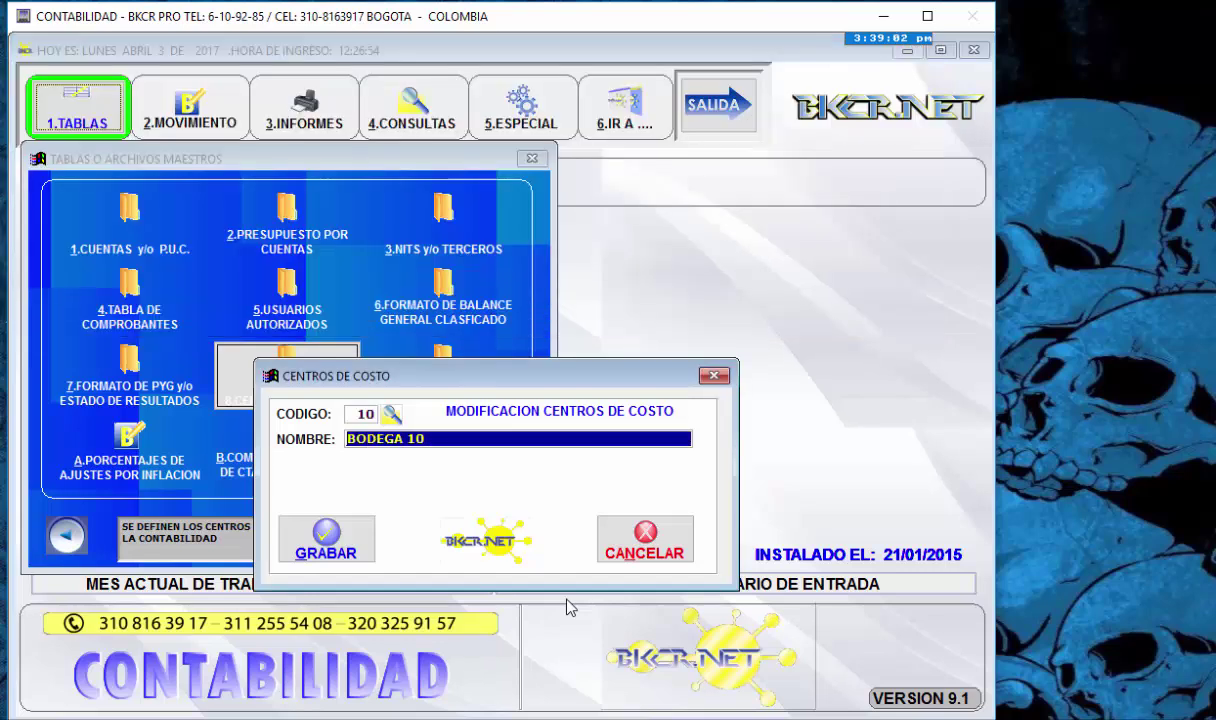
key(BackSpace)
text(TIENDA)
key(Return)
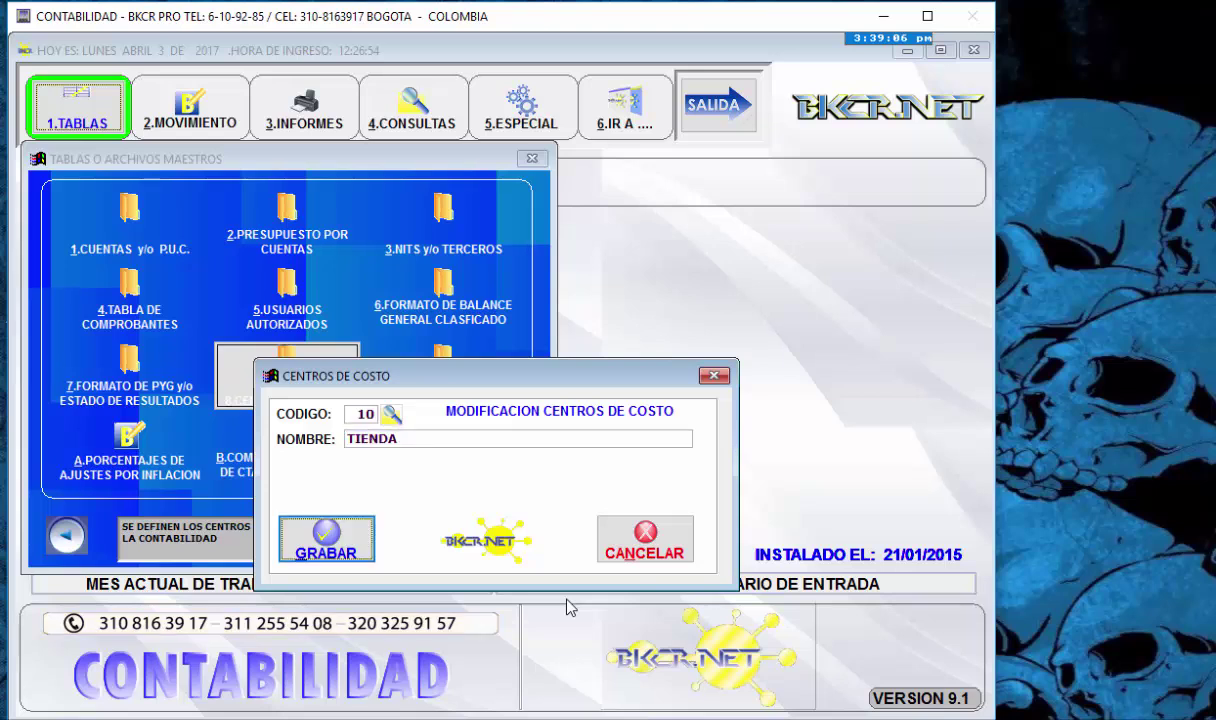
key(Return)
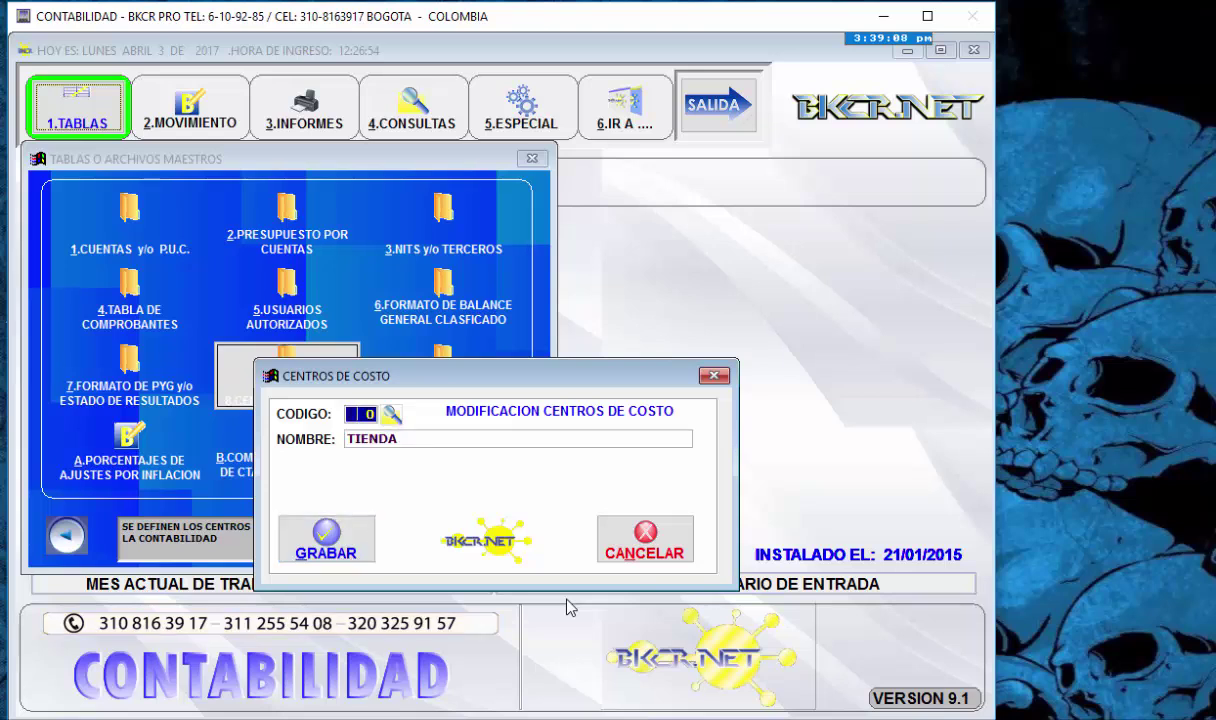
key(Return)
- Delete cost centre 10 TIENDA, answering Yes to the confirmation
key(Down)
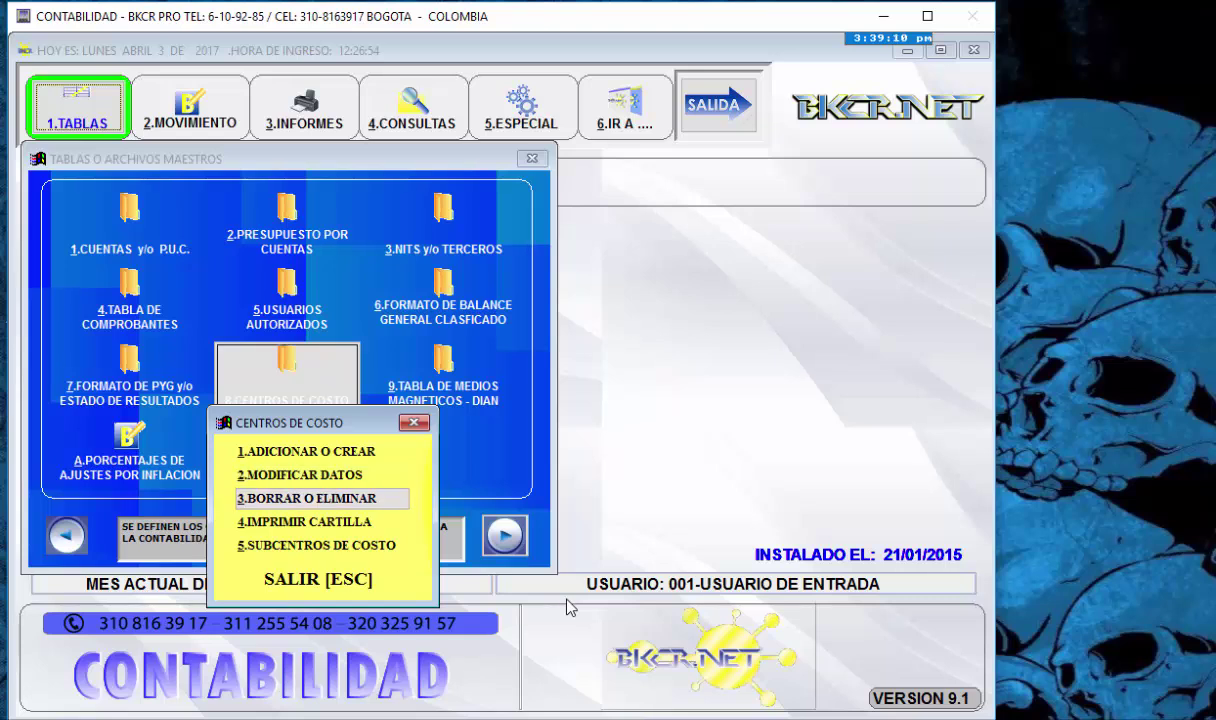
key(Return)
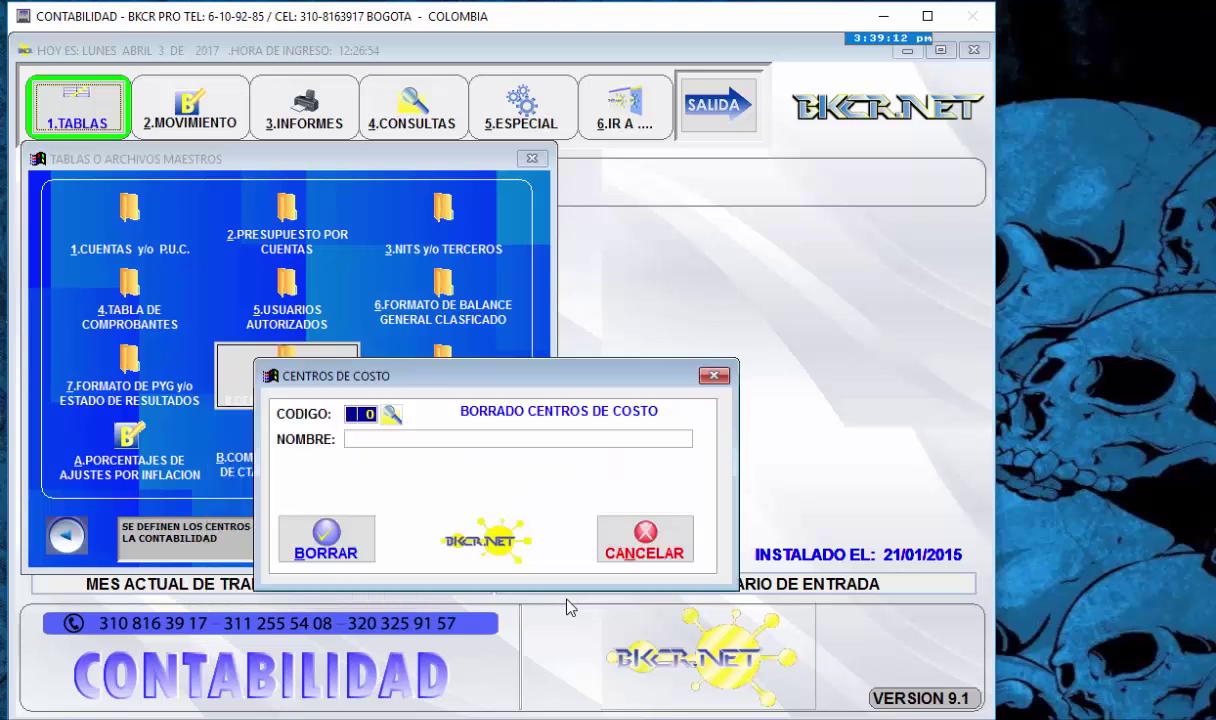
text(10)
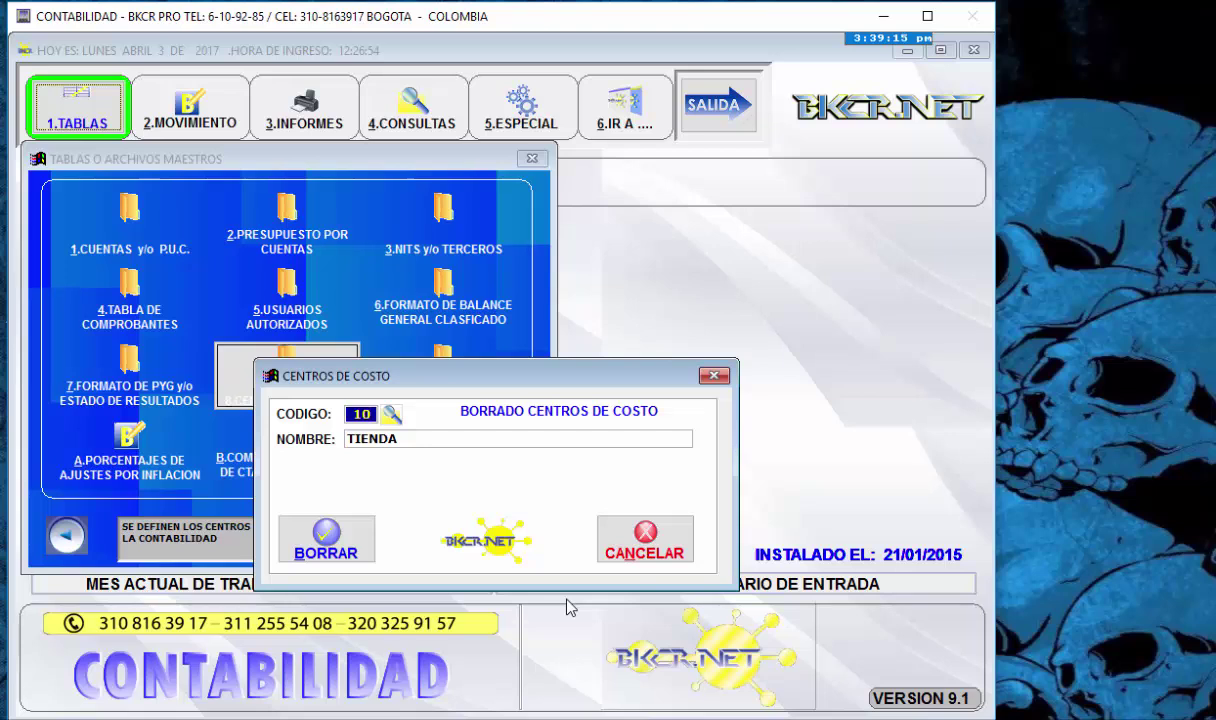
key(Return)
key(Return)
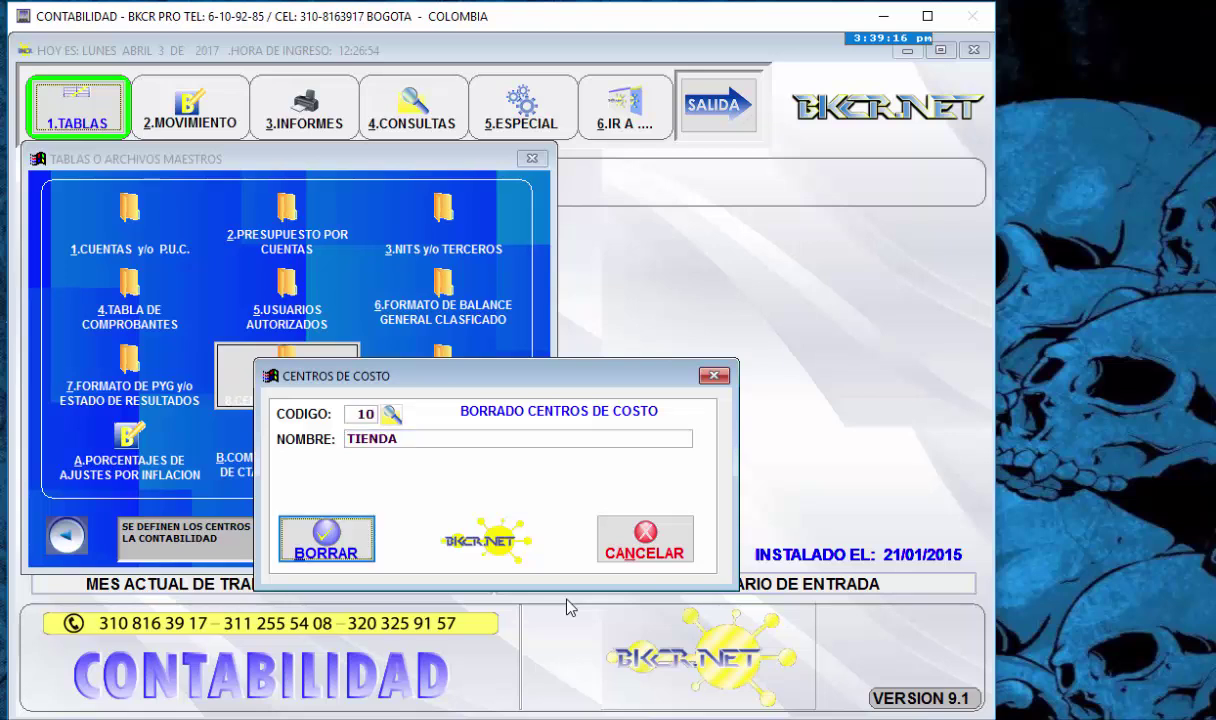
key(Return)
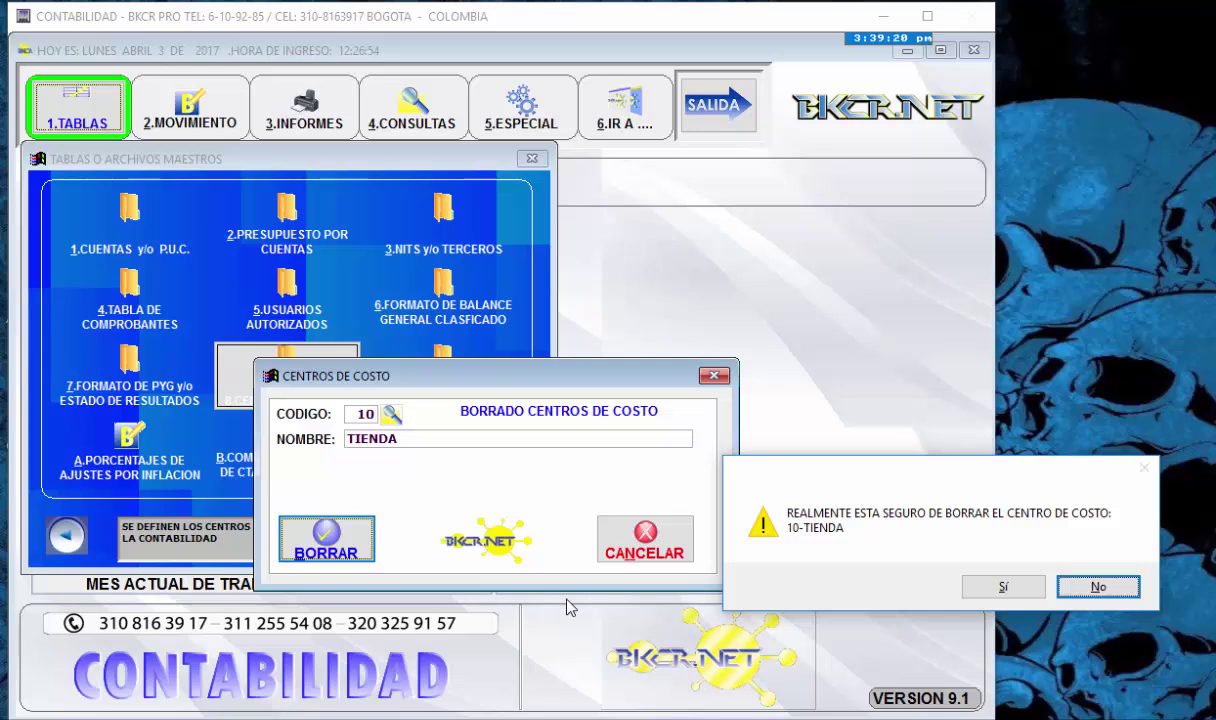
key(Left)
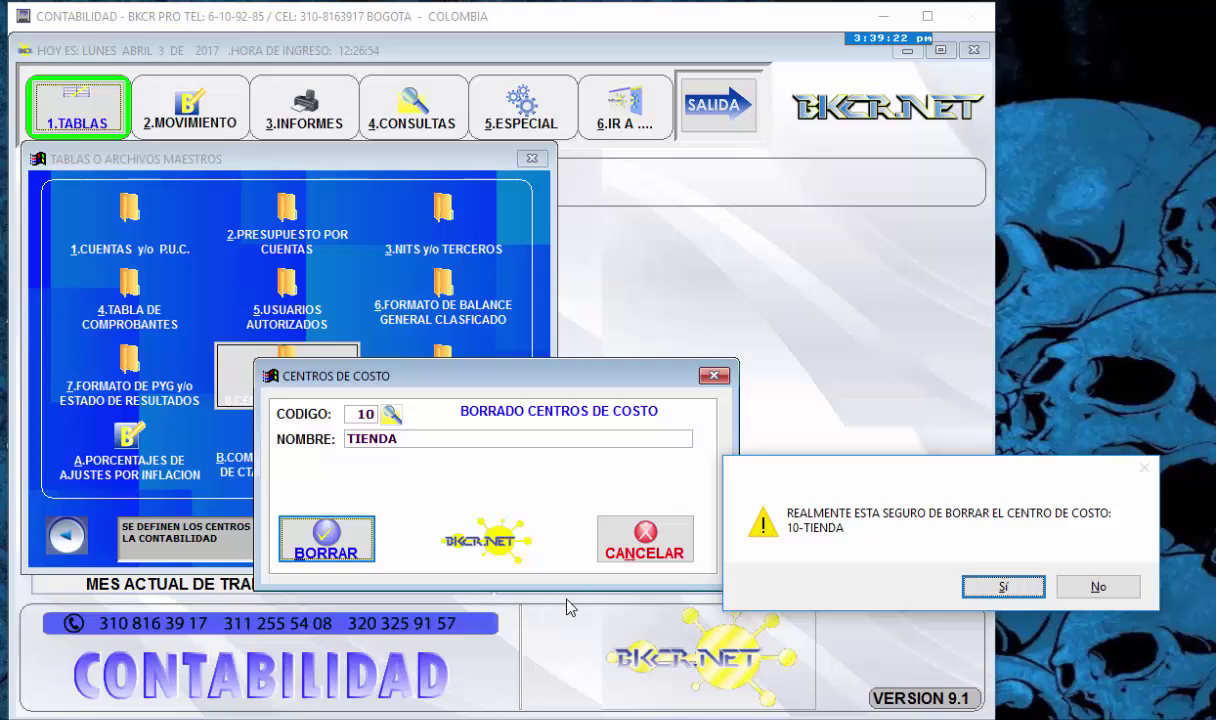
key(Return)
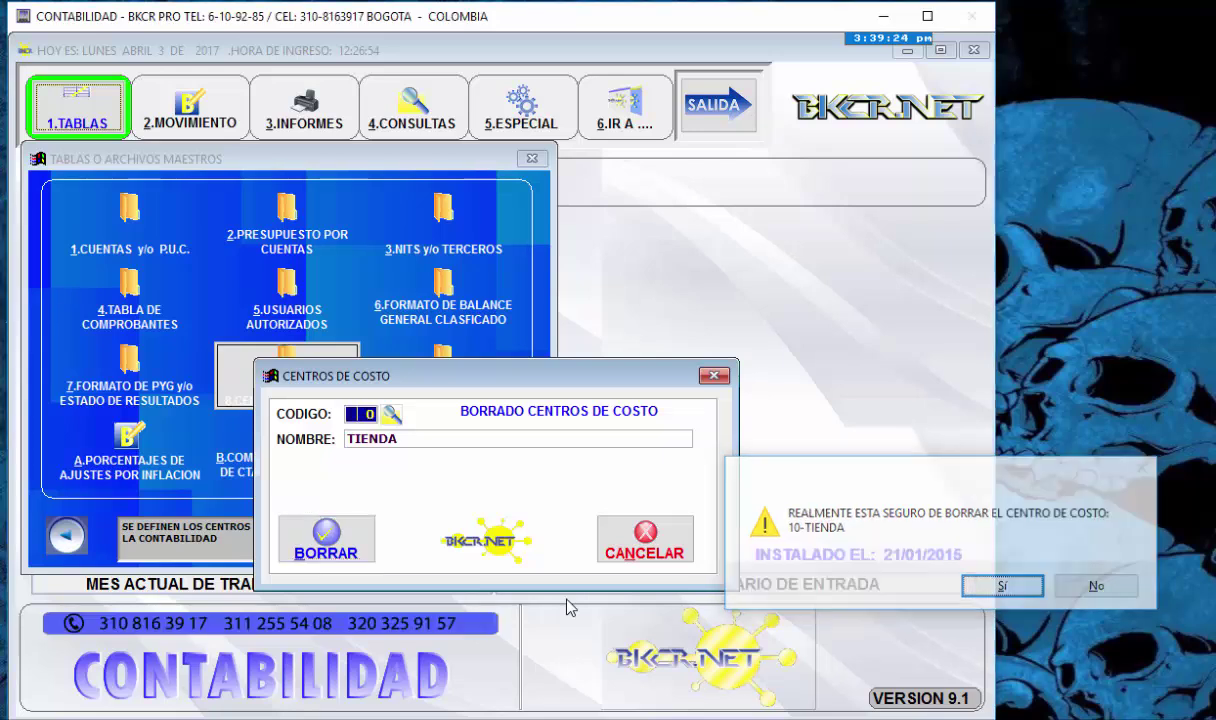
- Show the cost centre chart on screen, listing only 1 DEMOSTRATIVO BKCR.NET, then close it
key(Escape)
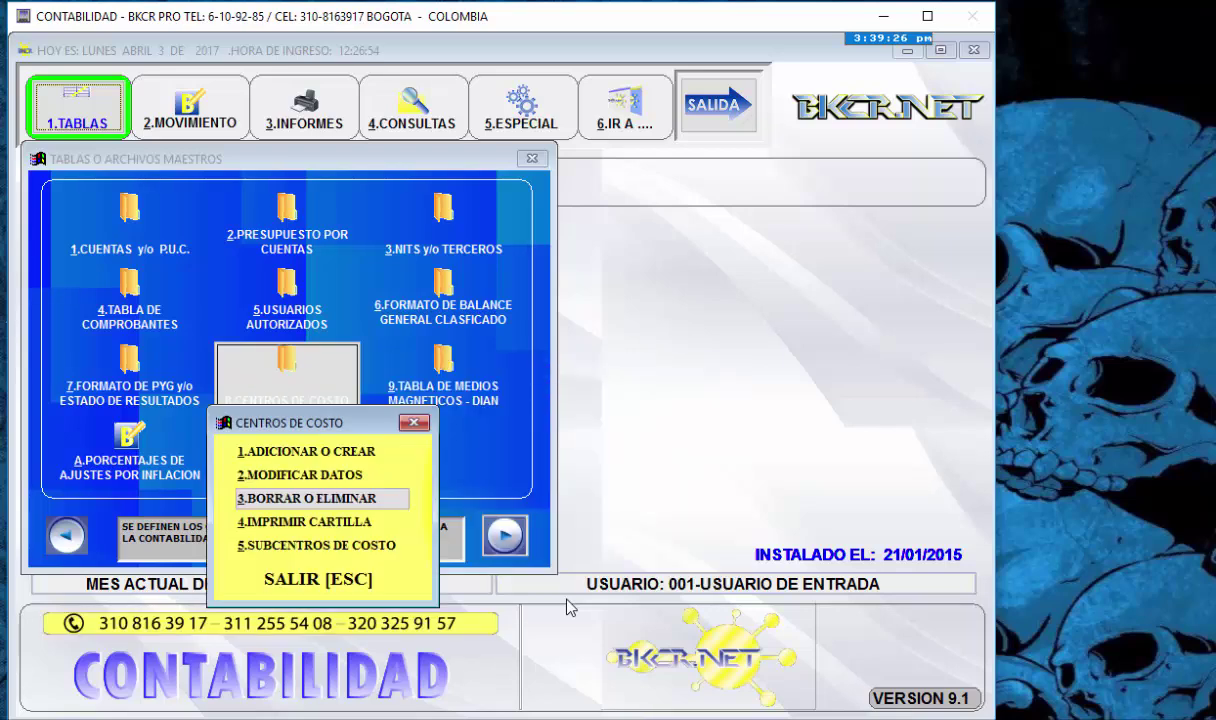
key(Down)
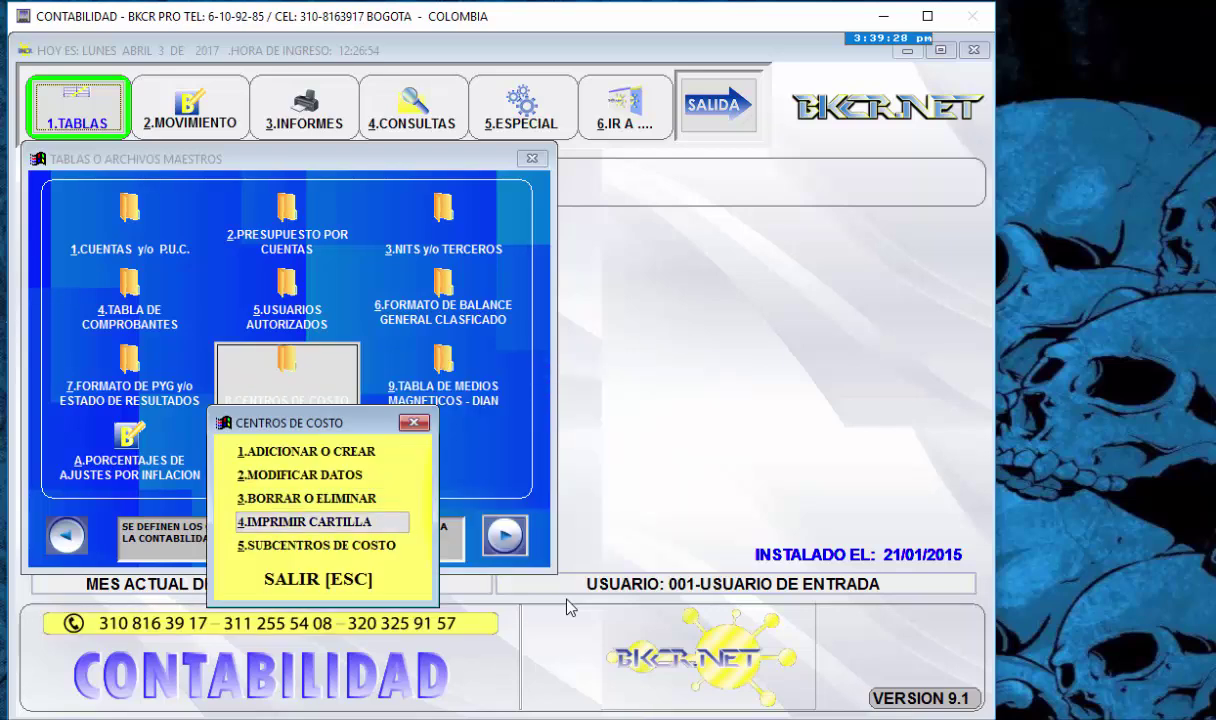
key(Return)
key(Tab)
key(Tab)
key(Tab)
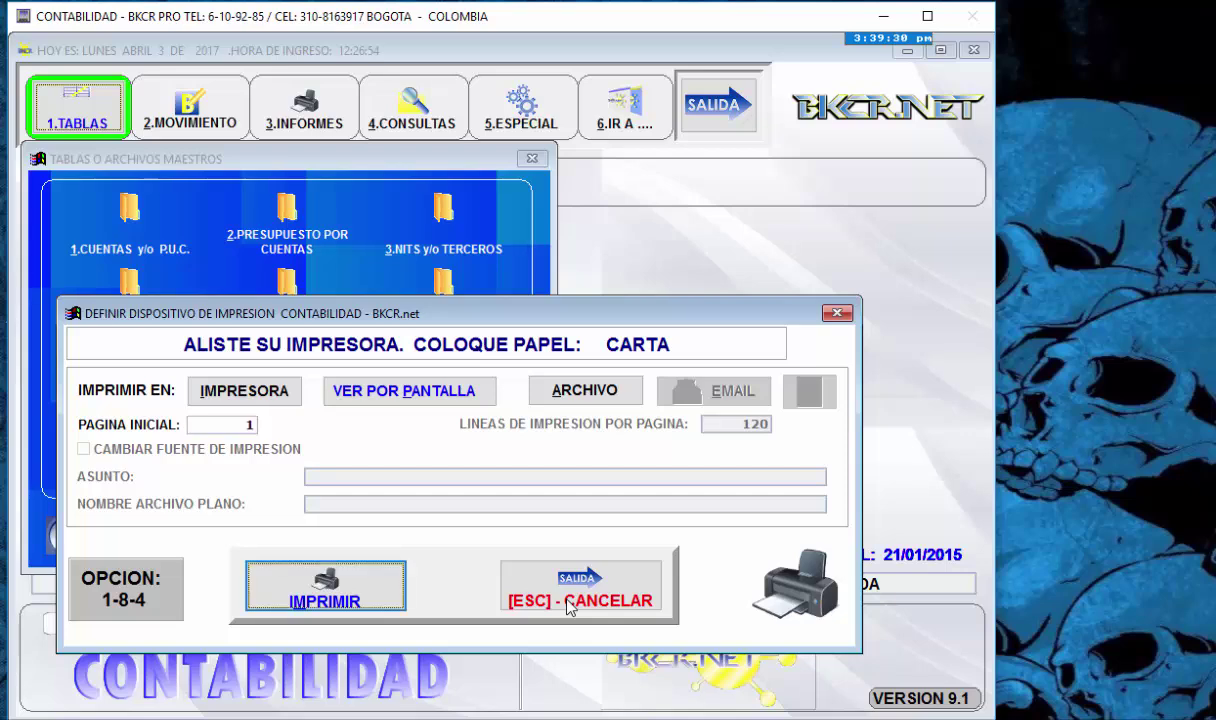
key(Return)
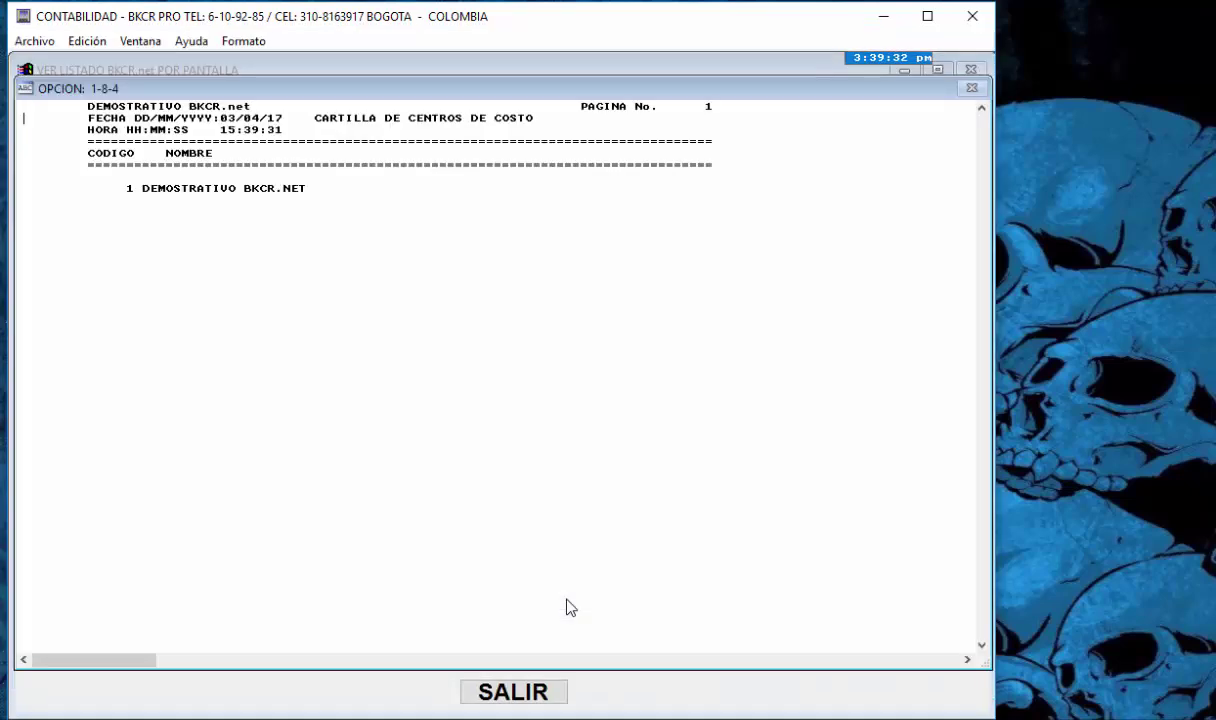
key(Escape)
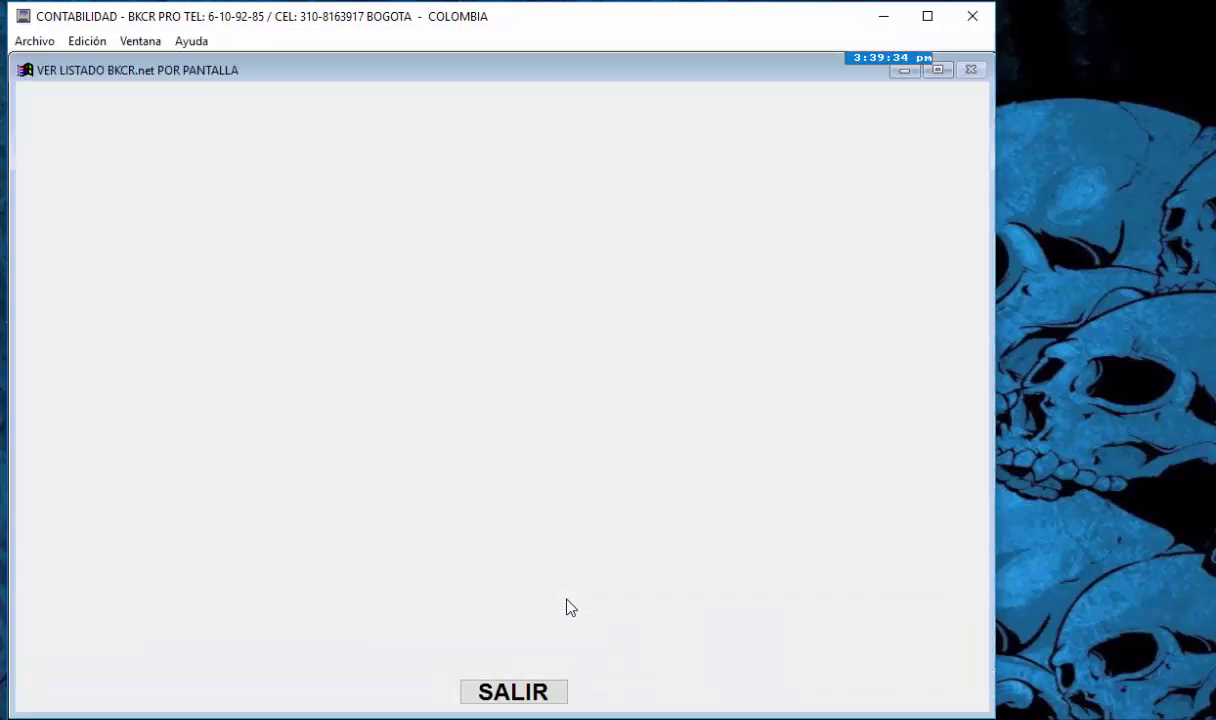
key(Down)
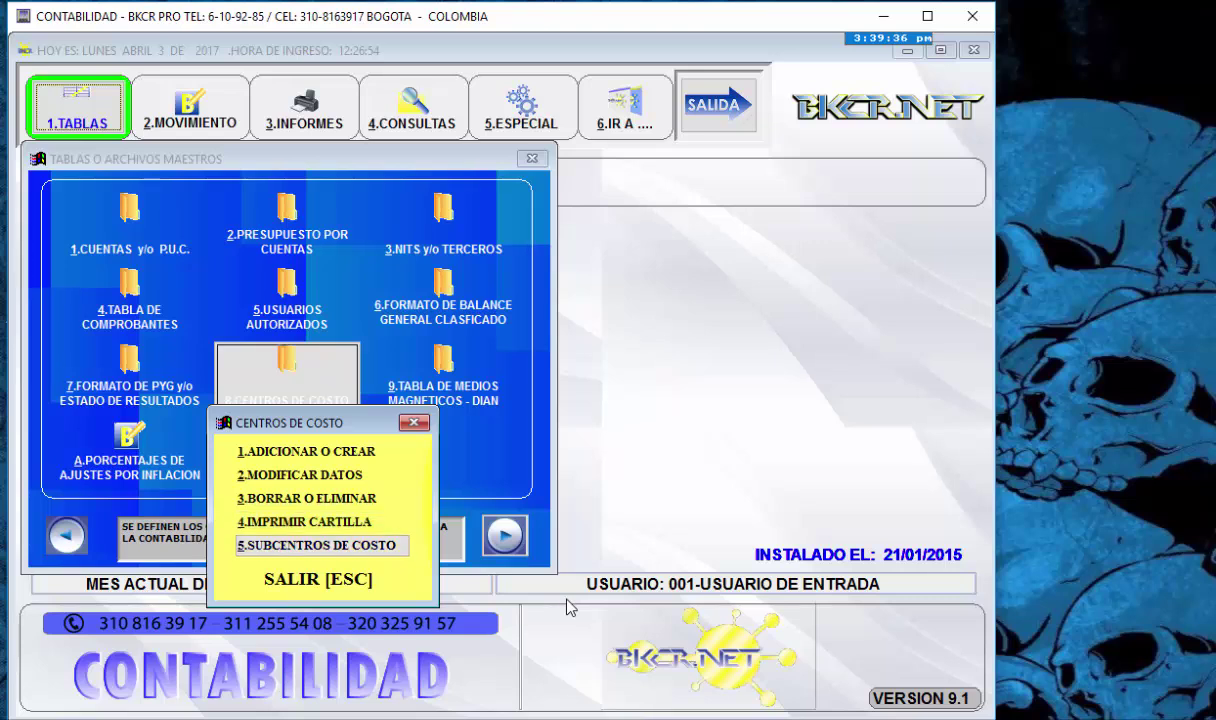
- Open the Subcentros de Costo form from the cost centre menu
key(Up)
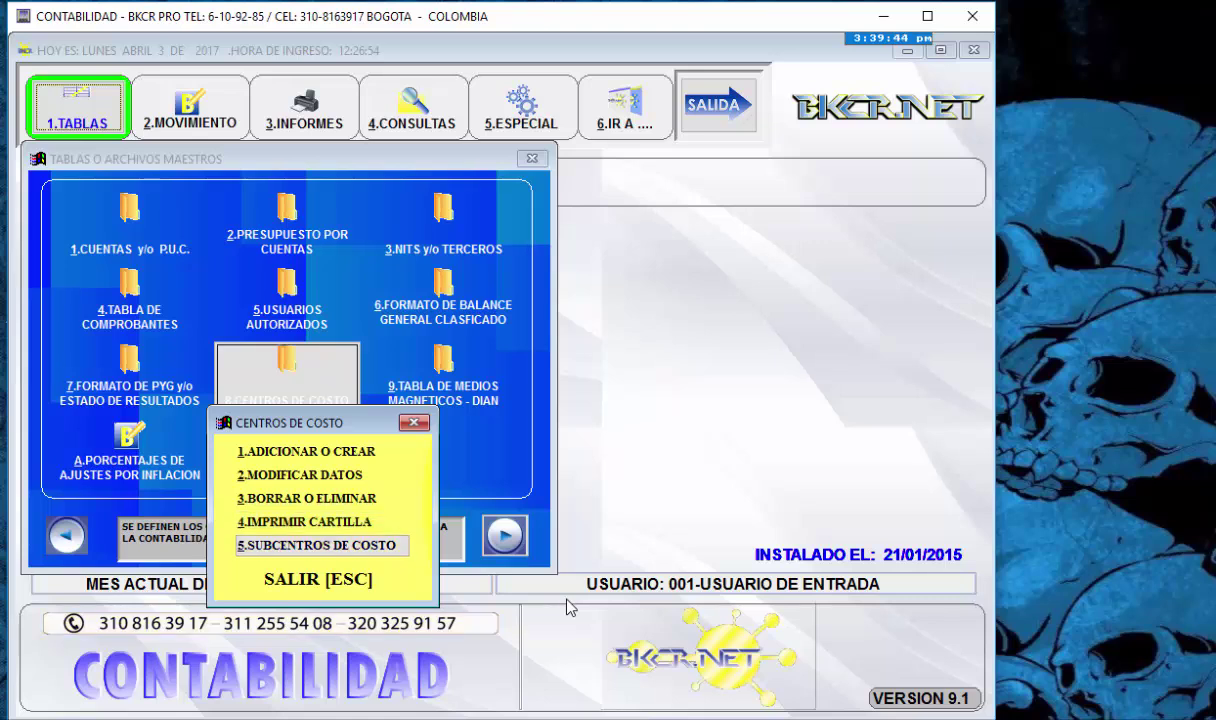
key(Down)
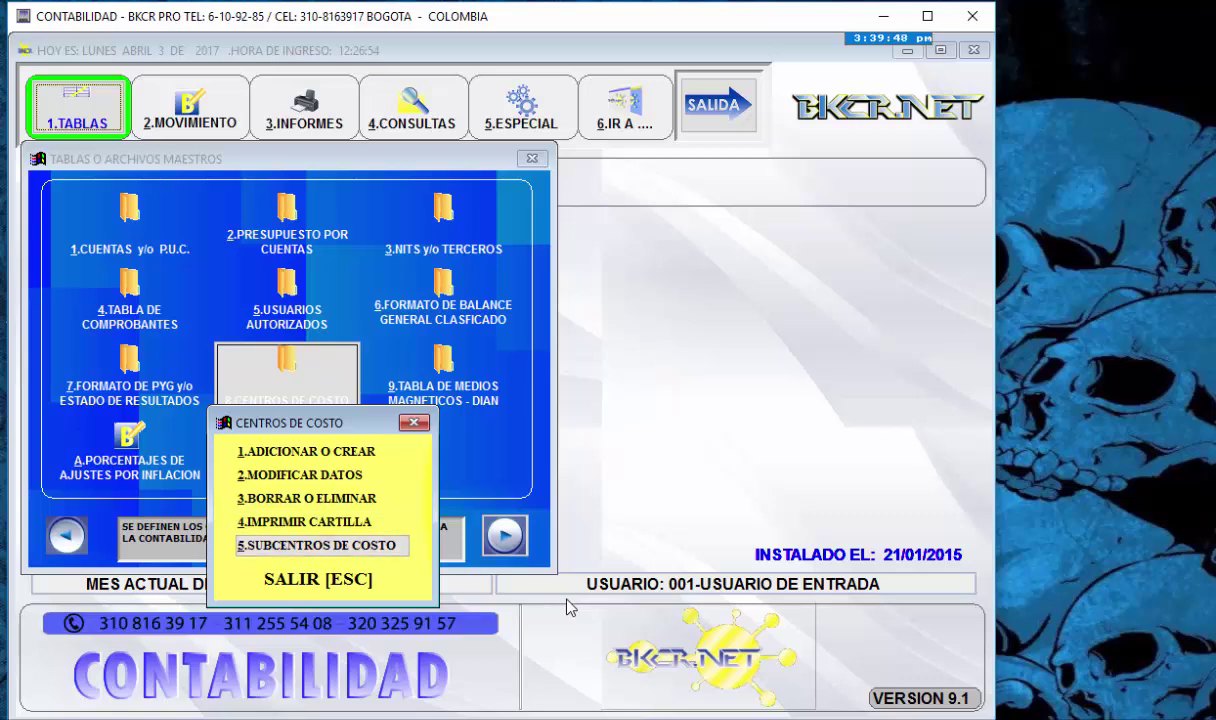
key(Return)
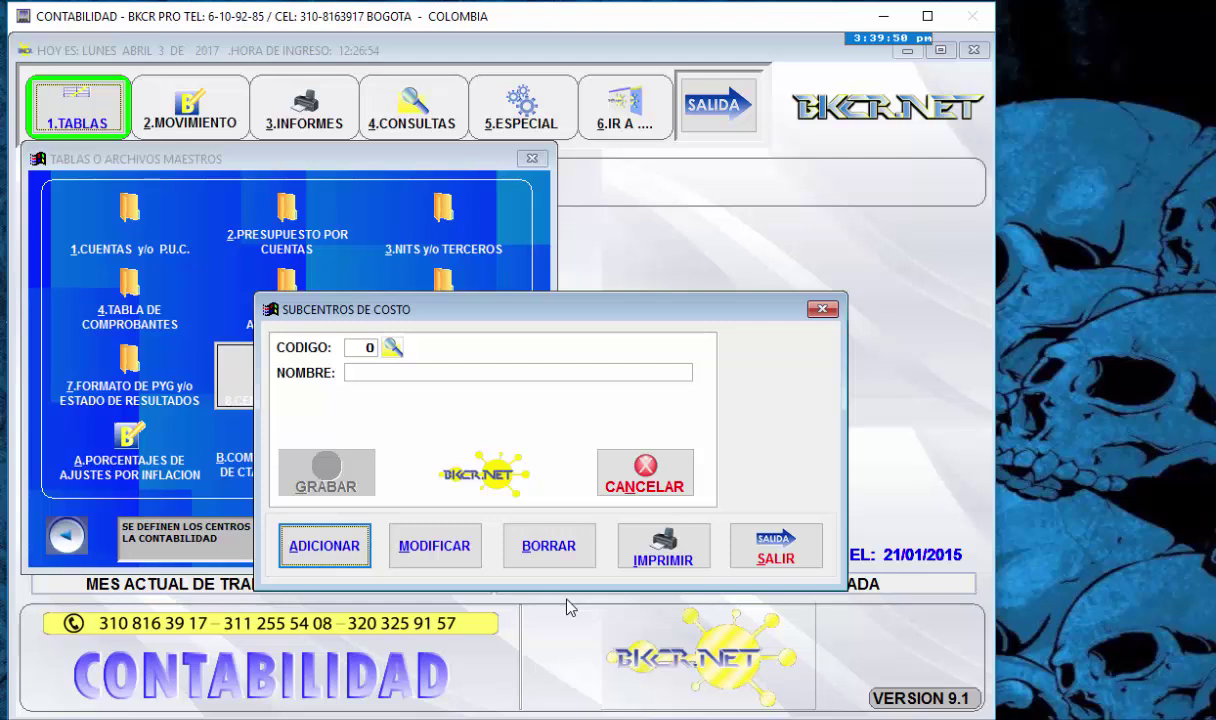
- Try adding subcenter BAR, which turns out to already exist
key(Return)
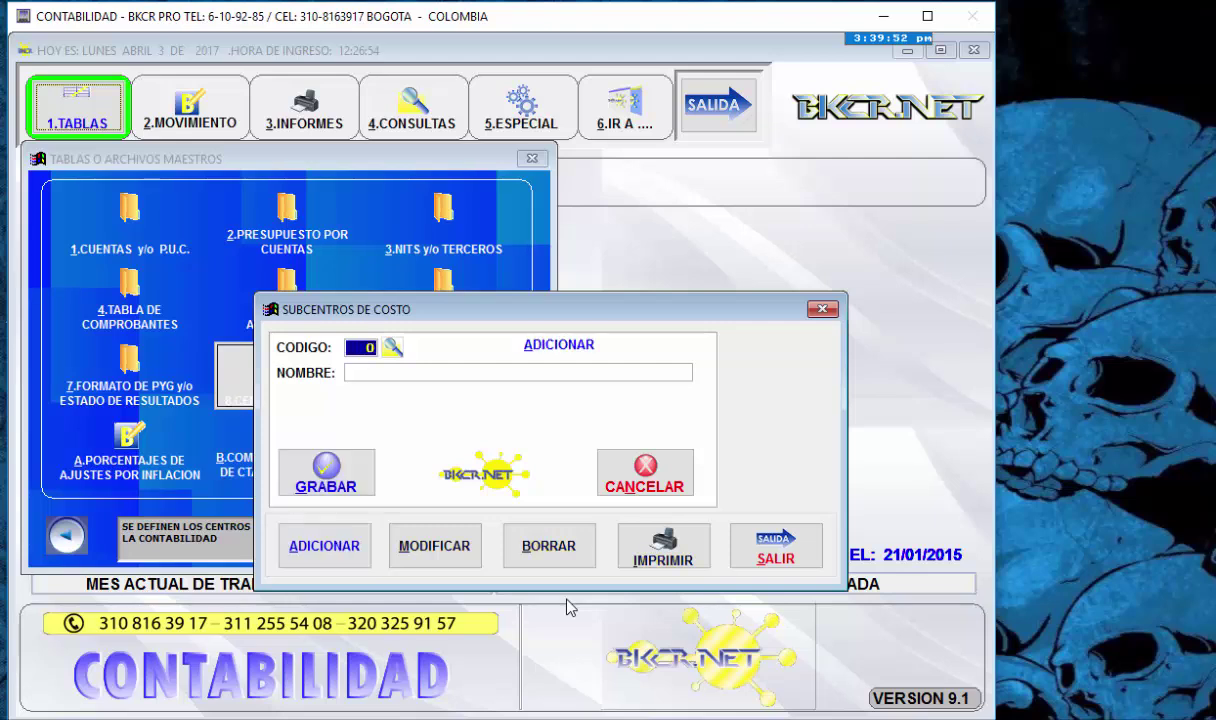
text(BAR)
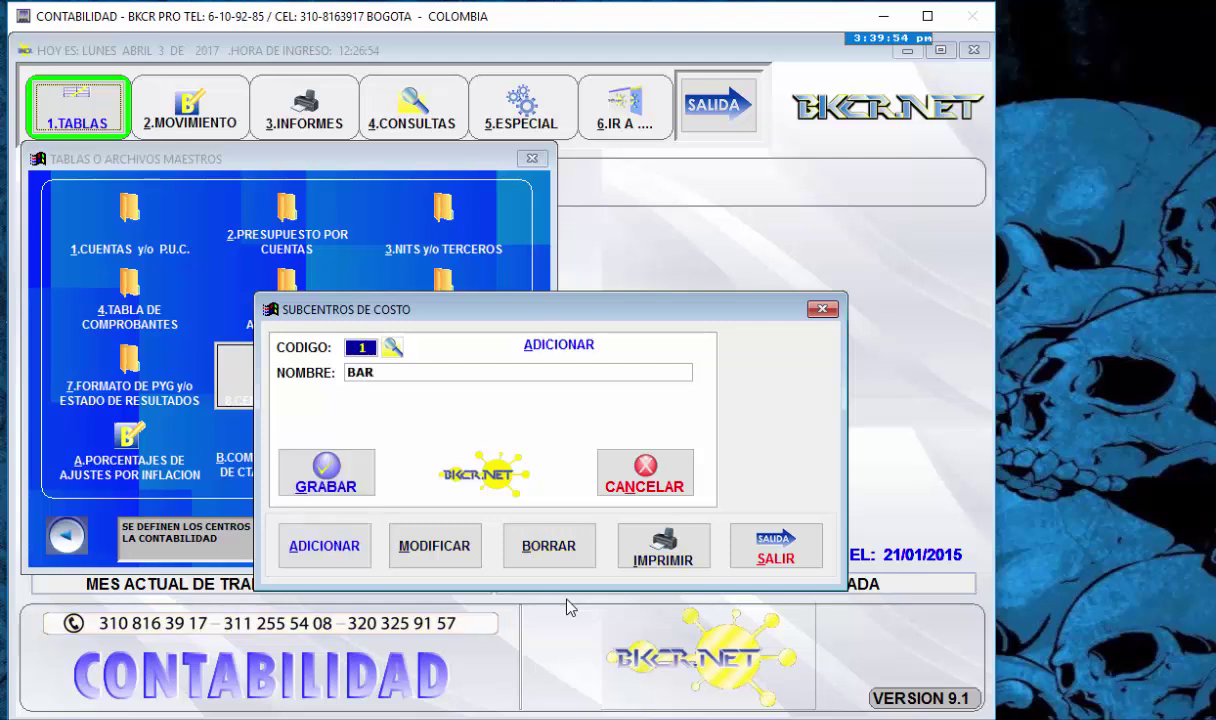
key(Return)
key(Return)
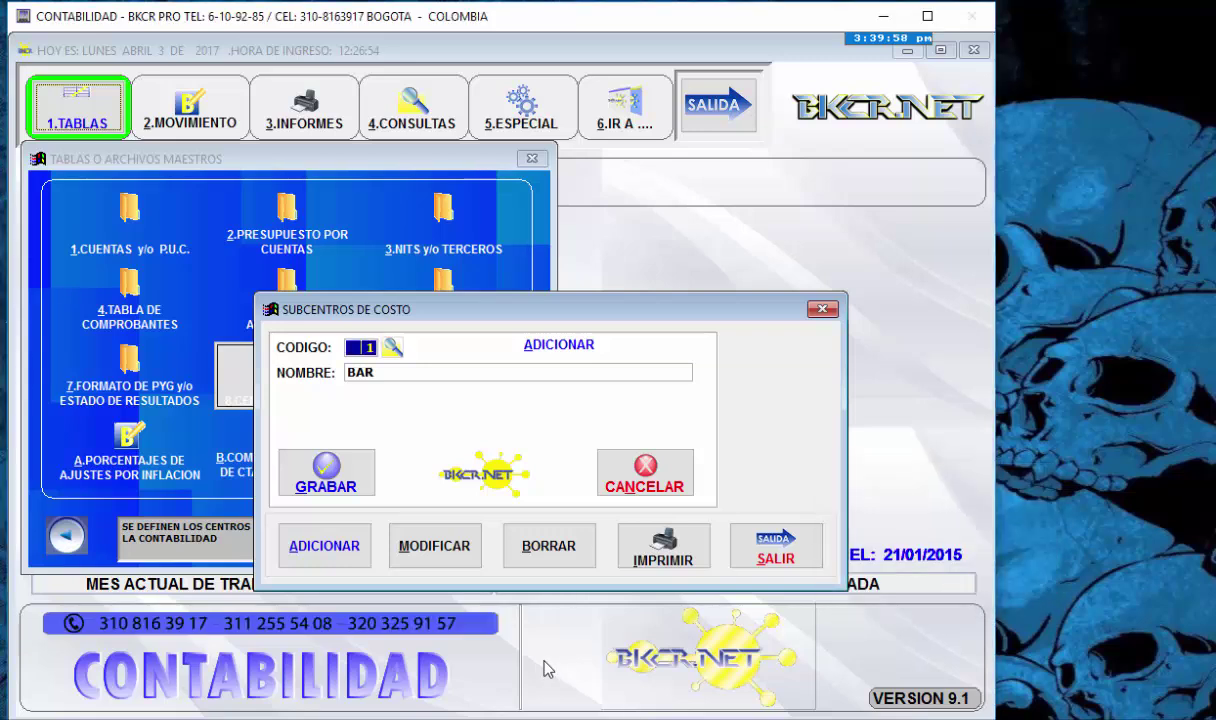
- Delete subcenter 1 BAR and return the form to add mode
click(420, 551)
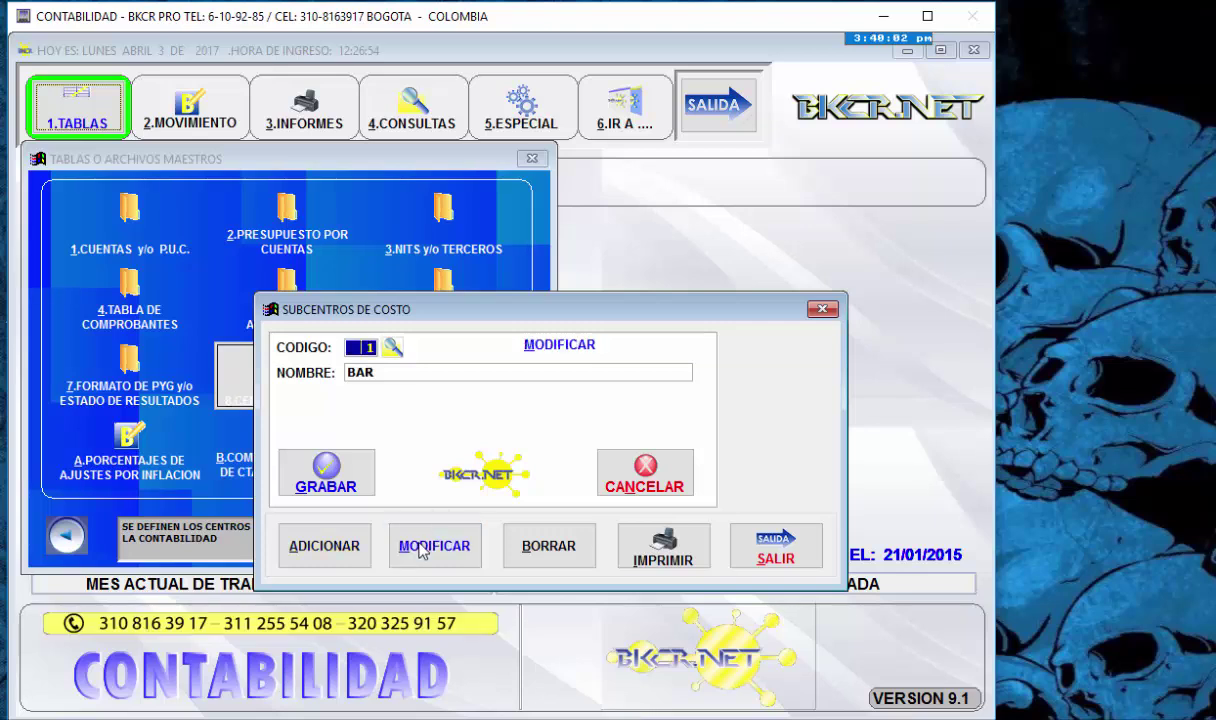
click(548, 546)
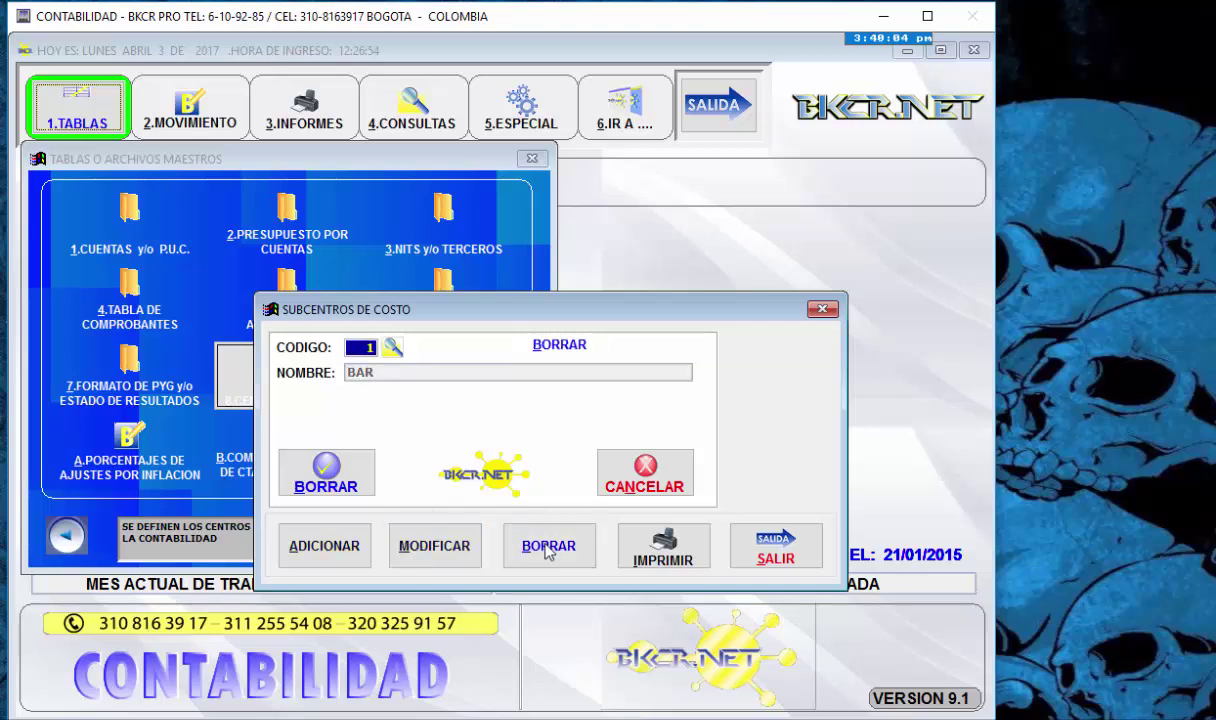
key(Return)
text(1)
key(Return)
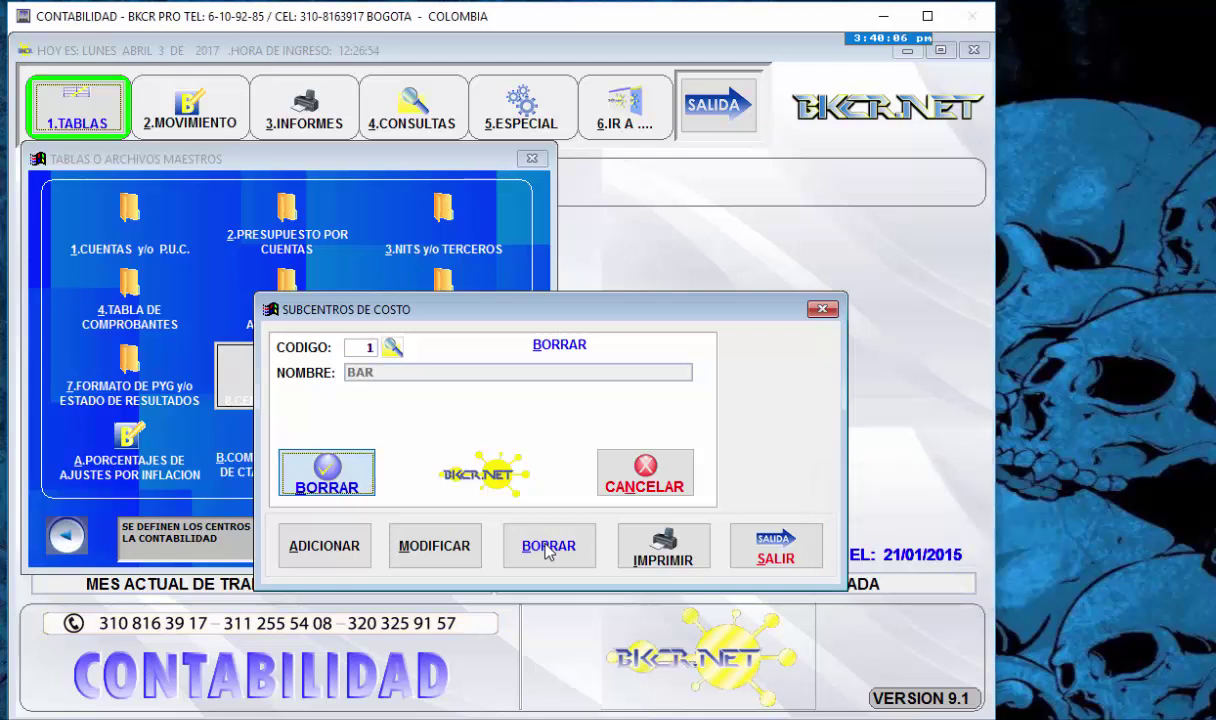
key(Return)
key(Return)
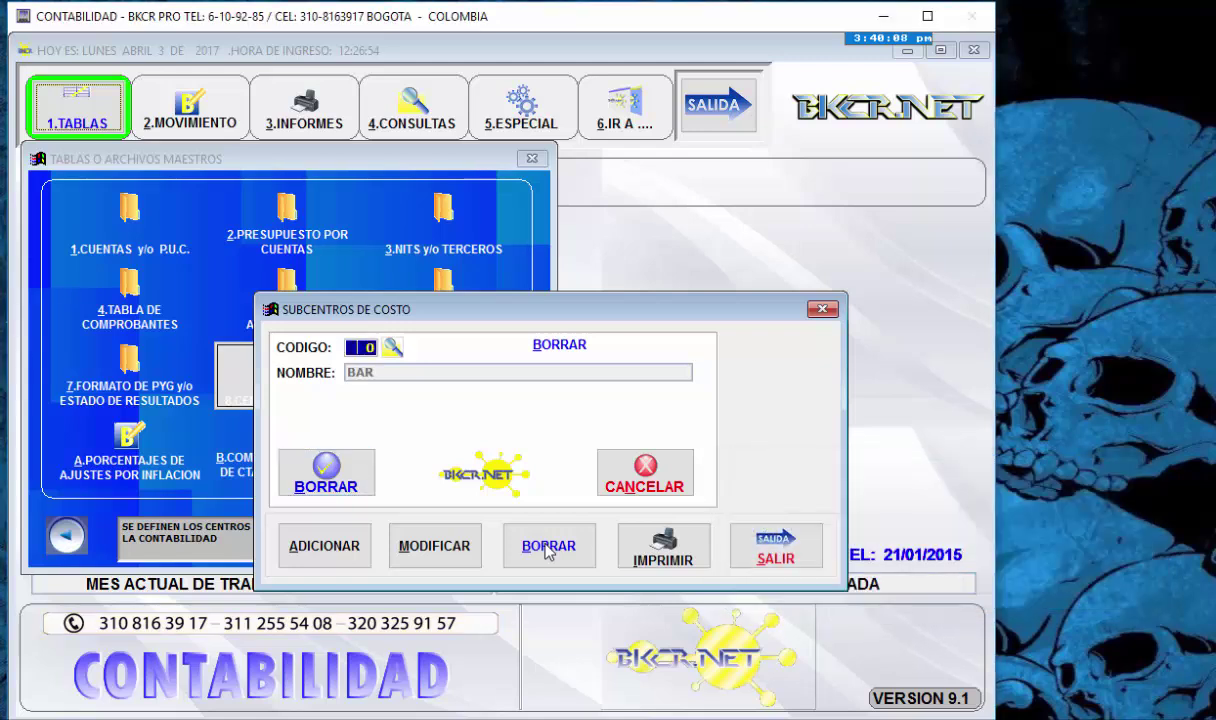
key(alt+a)
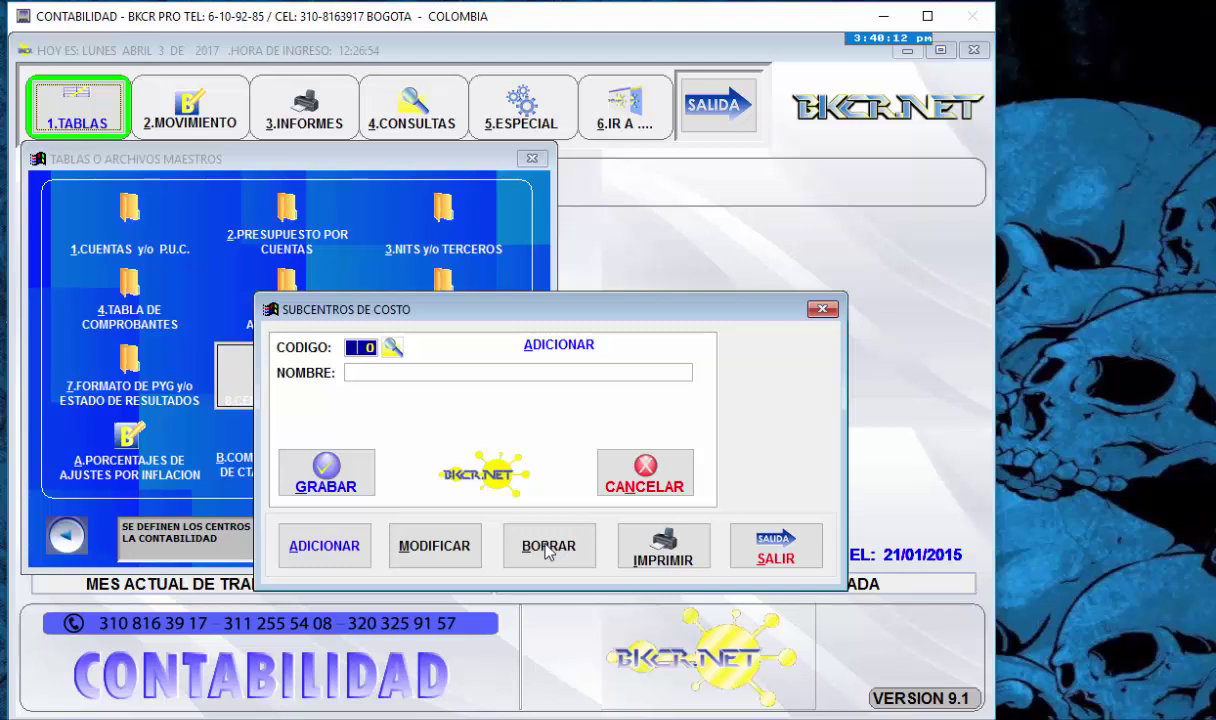
- Add subcenter 1 named TIENDA 1, correcting the misspelled name before saving
text(1)
key(Return)
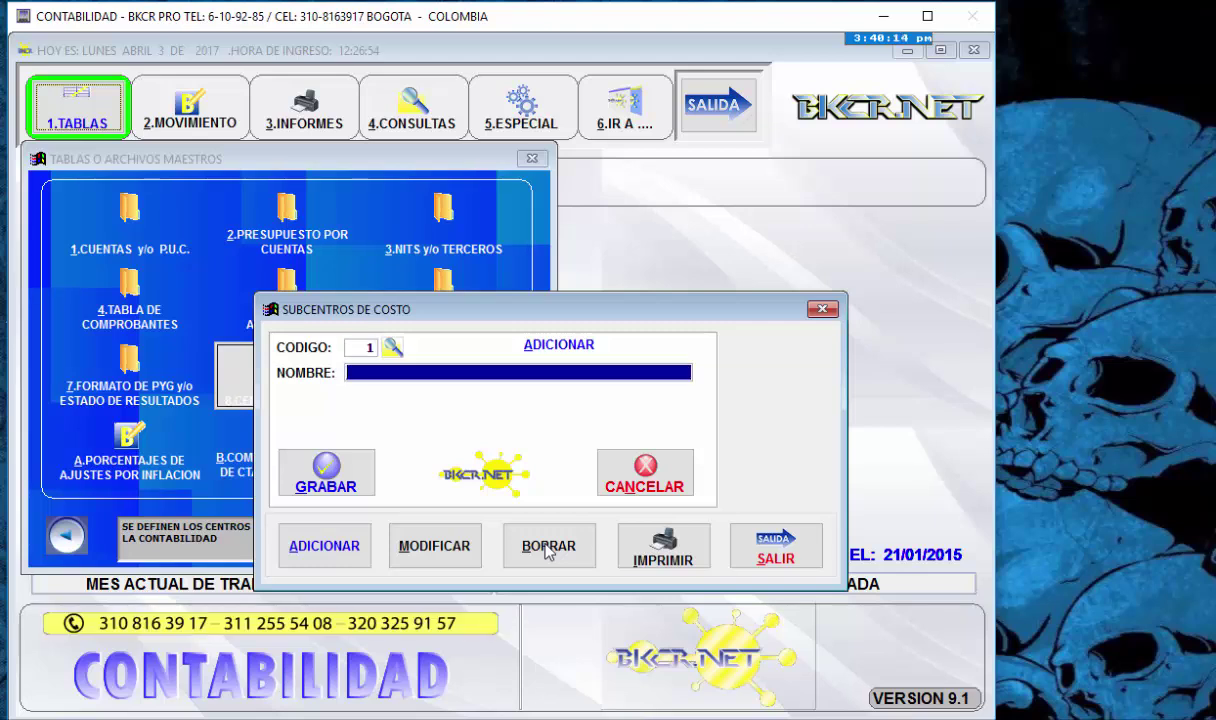
text(TINEDA)
key(Left)
key(Left)
key(Left)
key(Left)
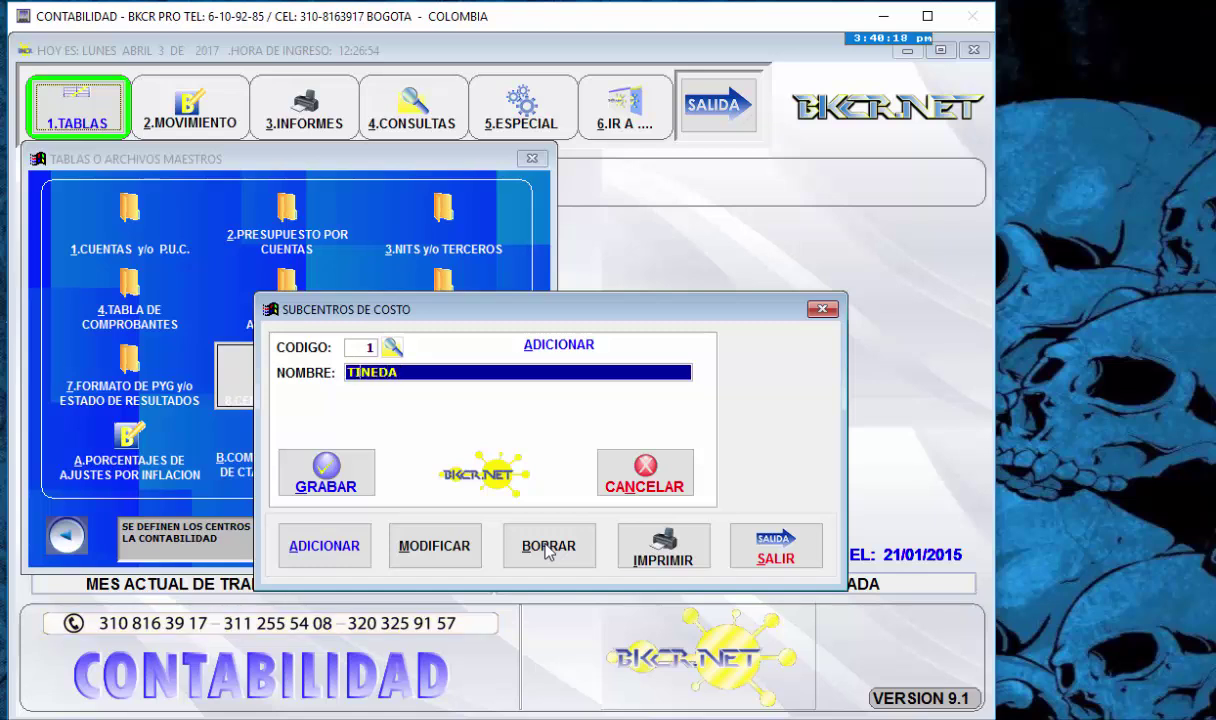
text(ENDA)
key(Delete)
key(Delete)
key(Delete)
key(Delete)
text(1)
key(Return)
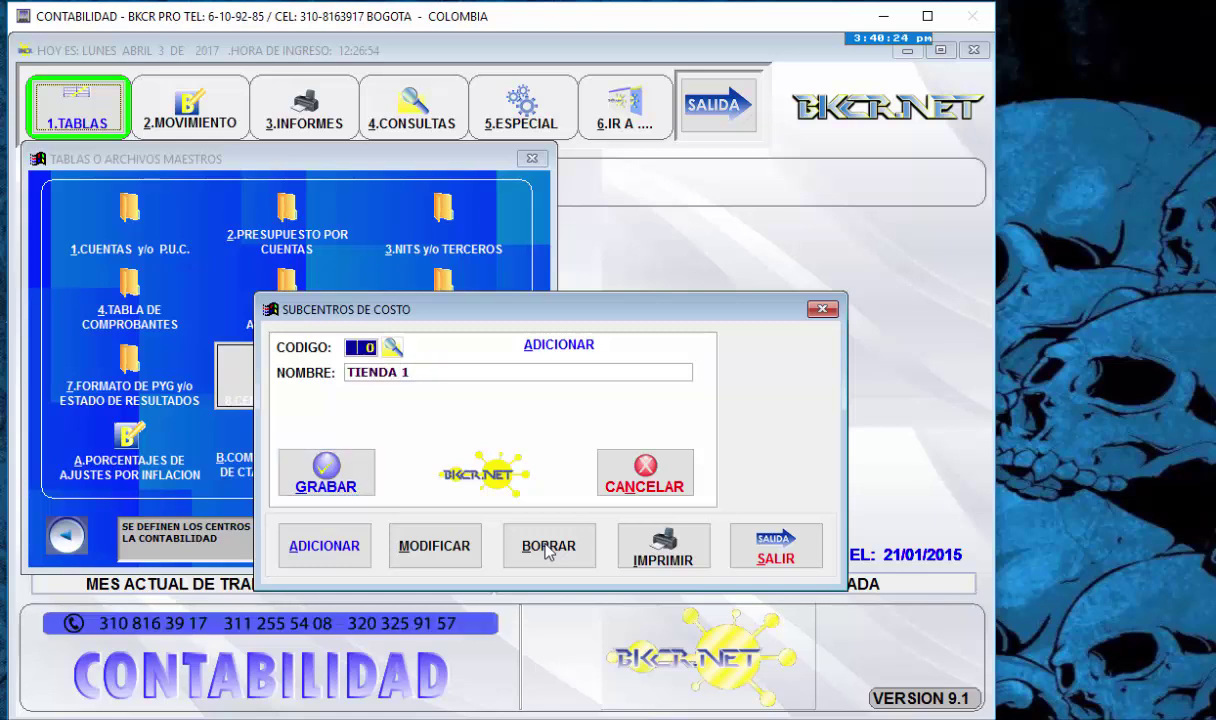
- Delete subcenters 2 COCINA and 3 KIOSKO, confirming each deletion
click(548, 546)
text(2)
key(Return)
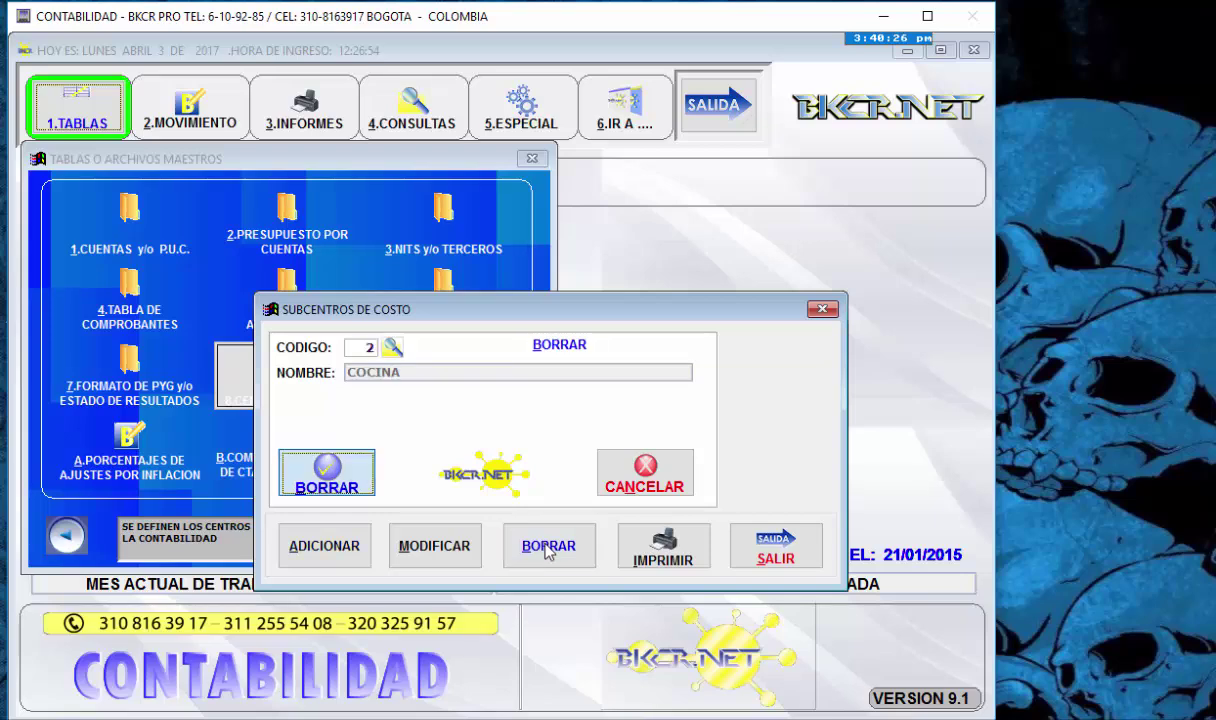
key(Return)
text(s3)
key(Return)
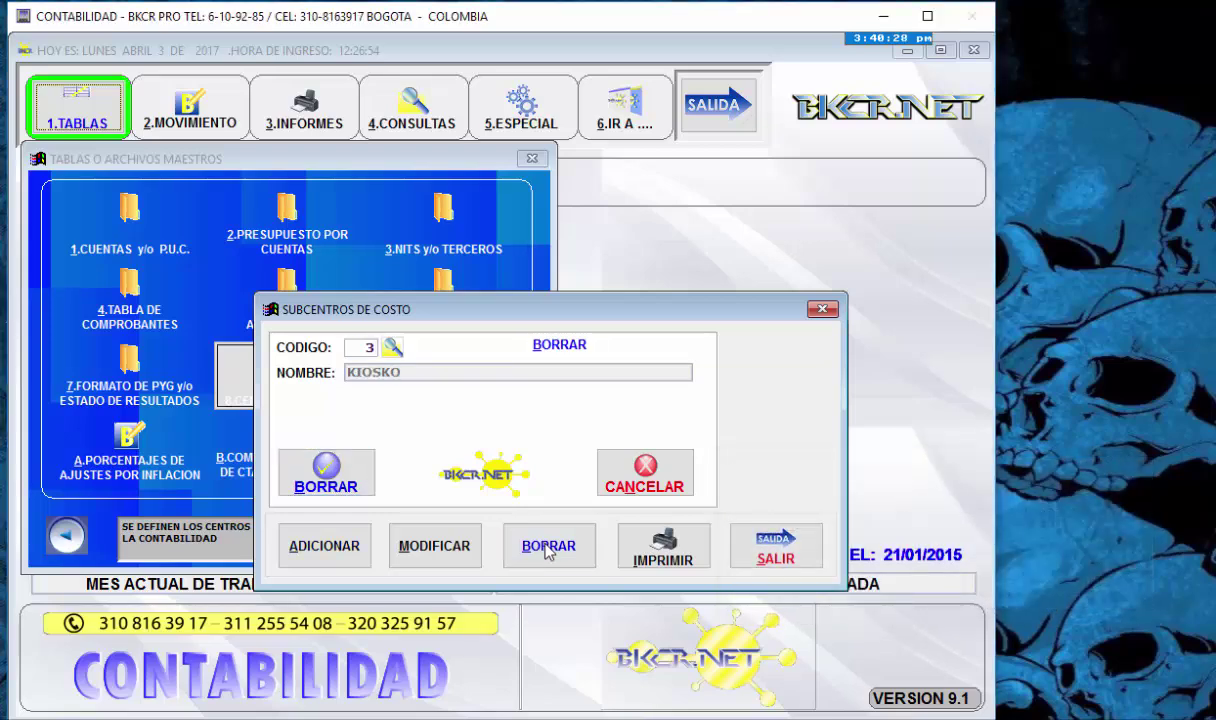
key(Return)
key(s)
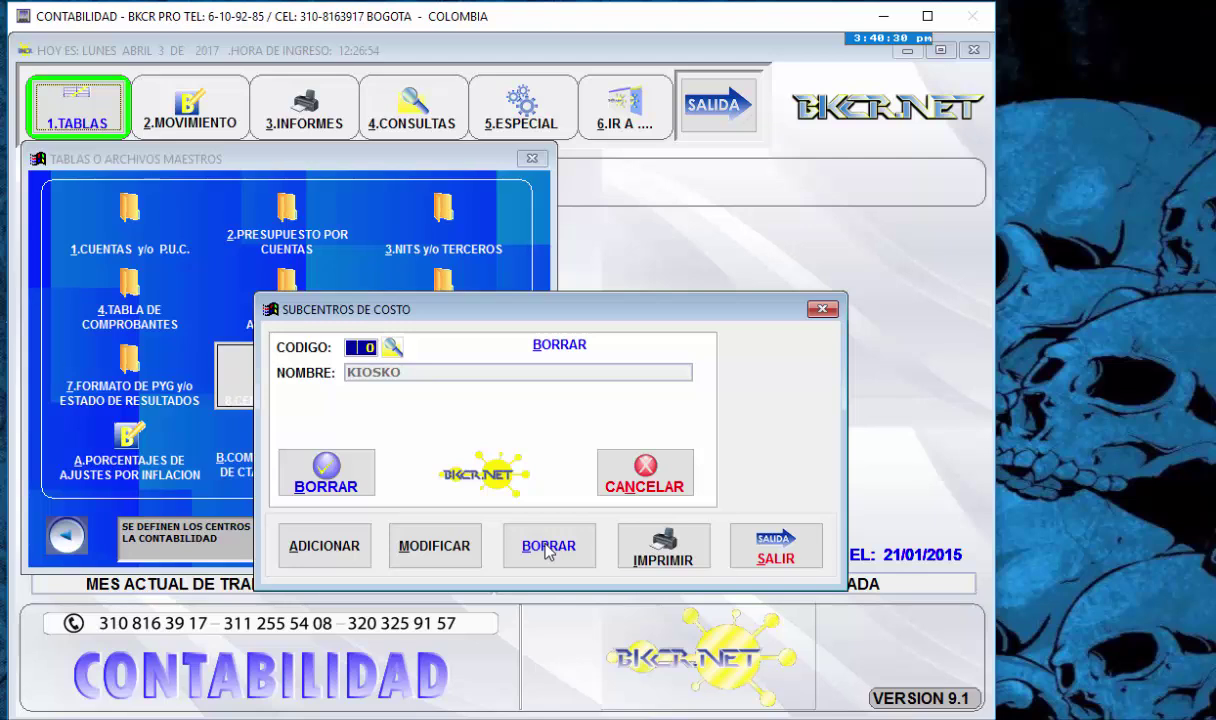
- Add subcenter 2 named TIENDA 2 and save it
key(alt+a)
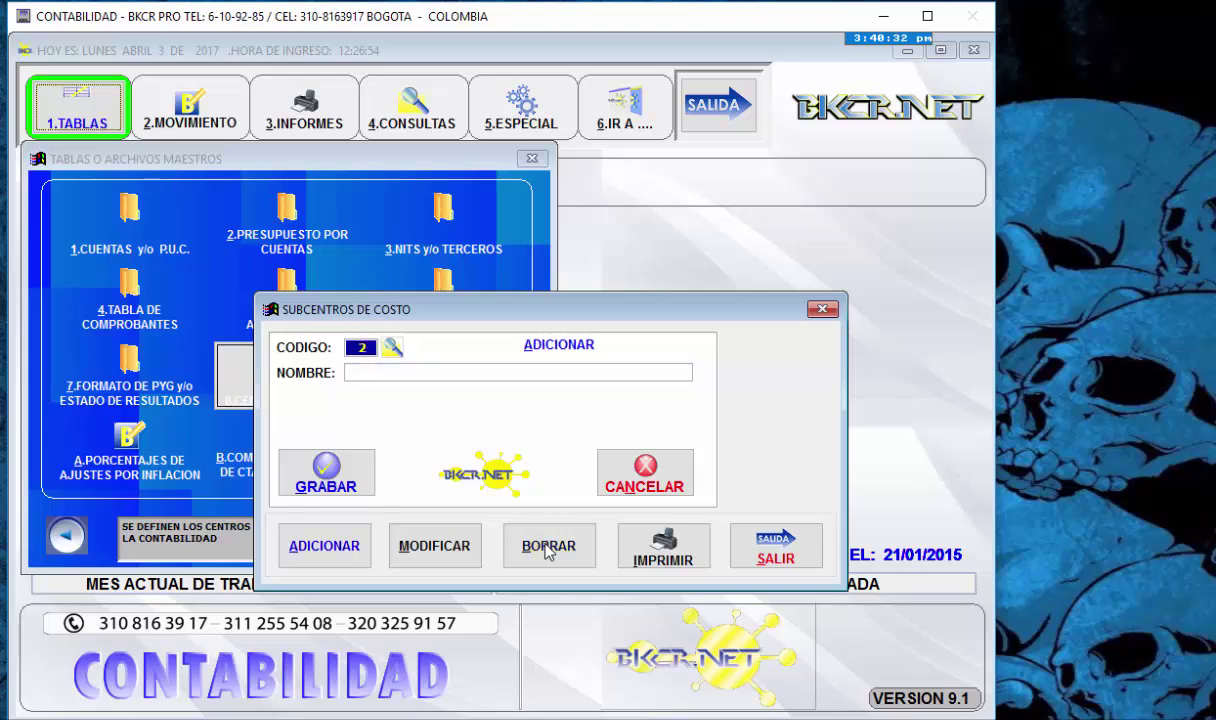
key(Return)
text(TIENDA 2)
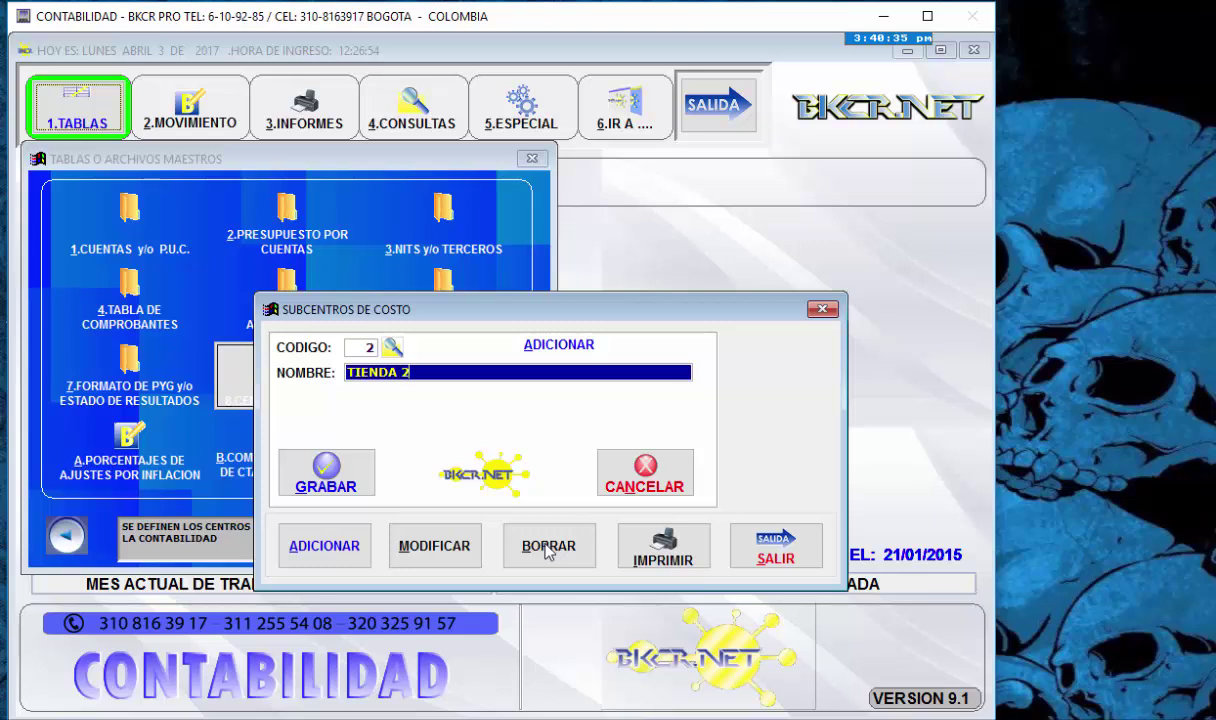
key(Return)
key(Return)
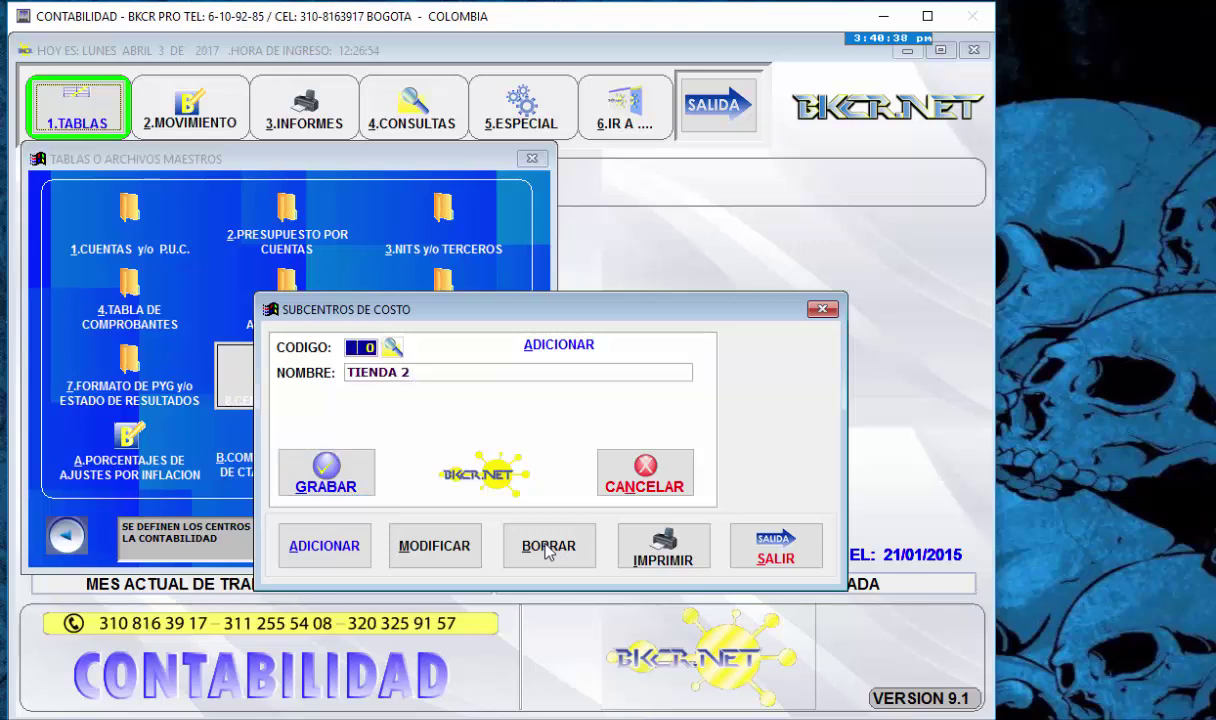
click(447, 548)
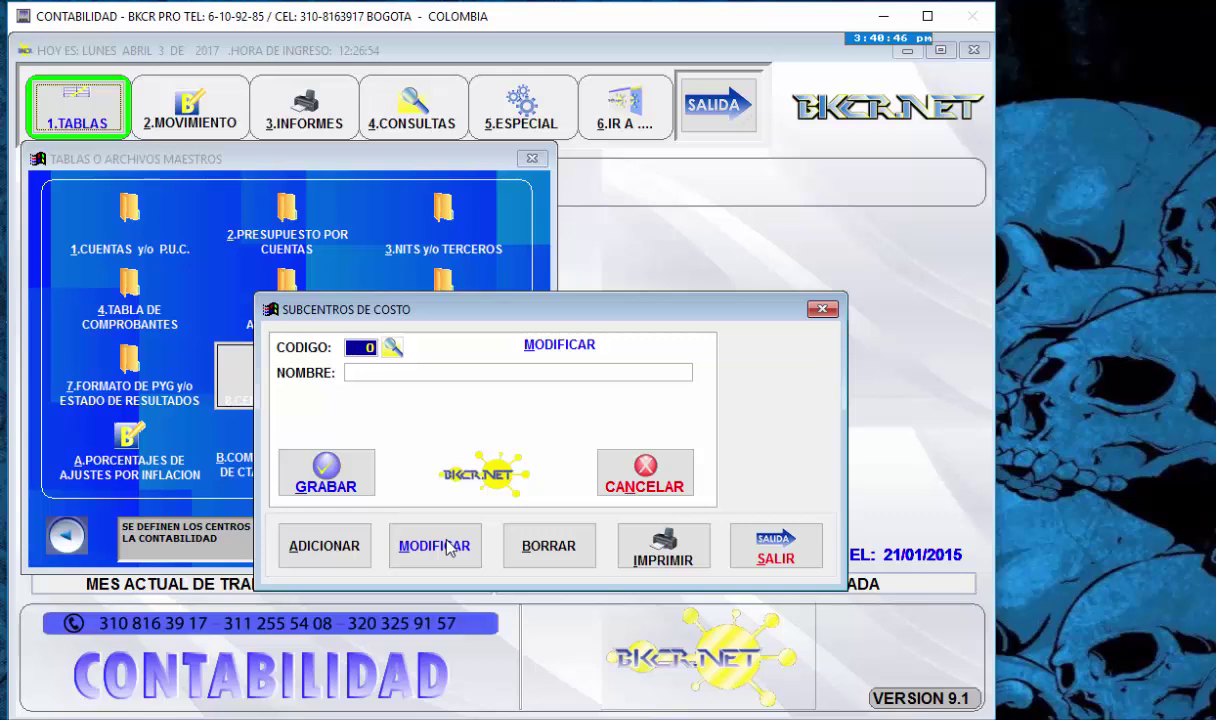
- Look up subcenter TIENDA 2 in modify mode and save it unchanged
key(Return)
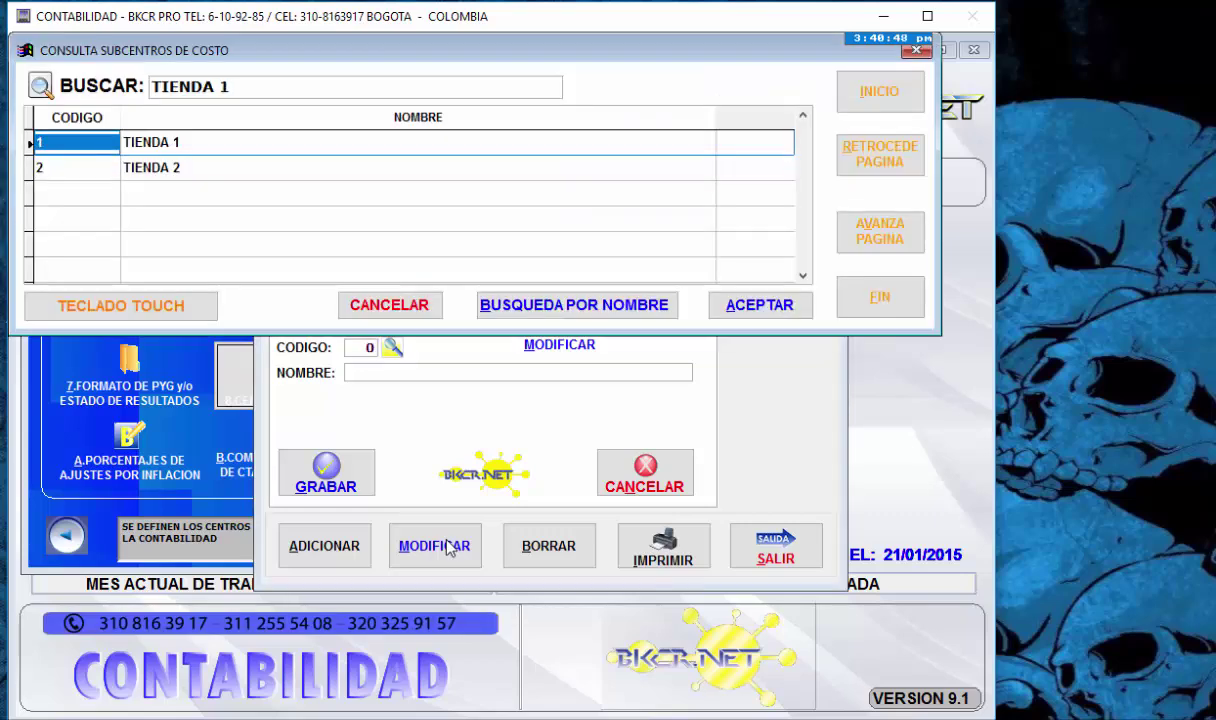
key(Down)
key(Return)
key(Return)
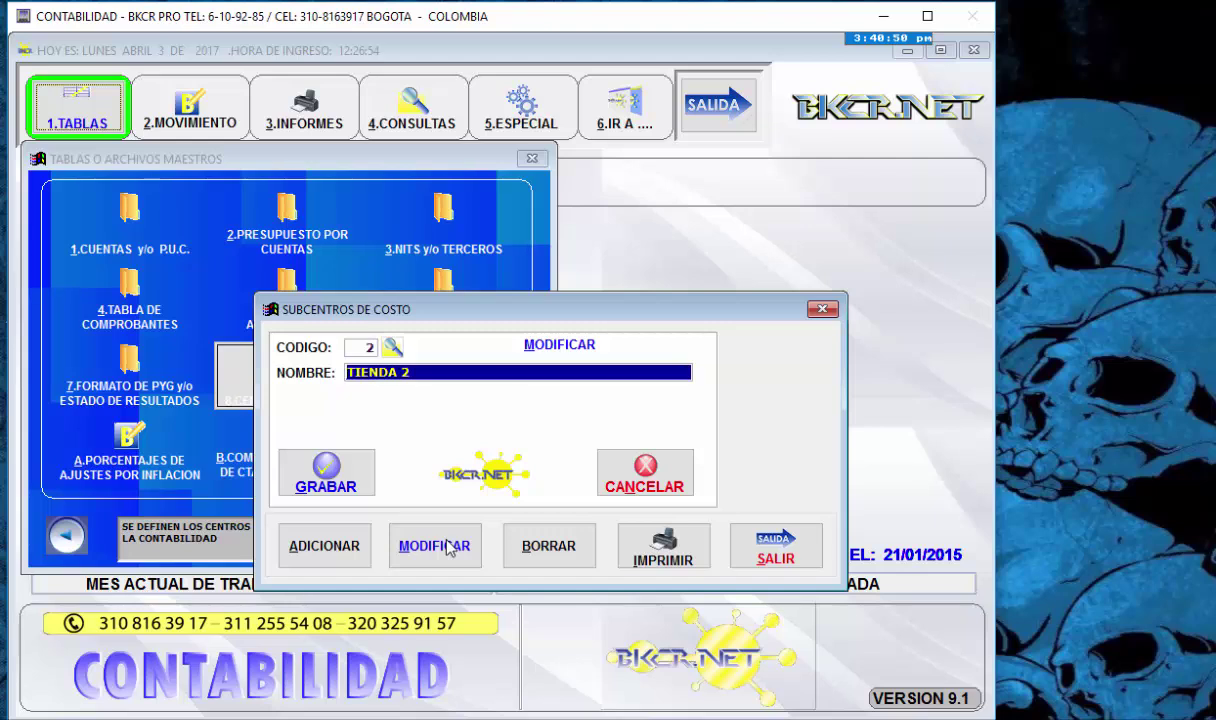
key(Return)
key(Return)
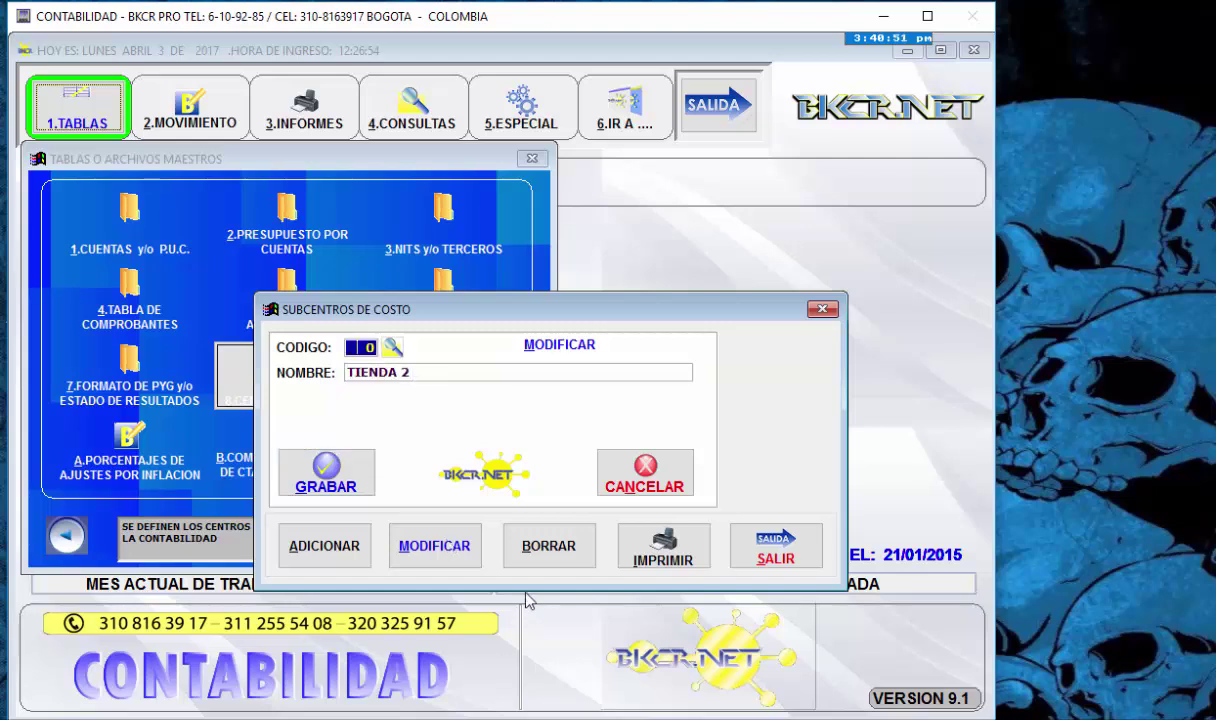
- Delete subcenter 2 TIENDA 2, confirming the deletion
click(547, 557)
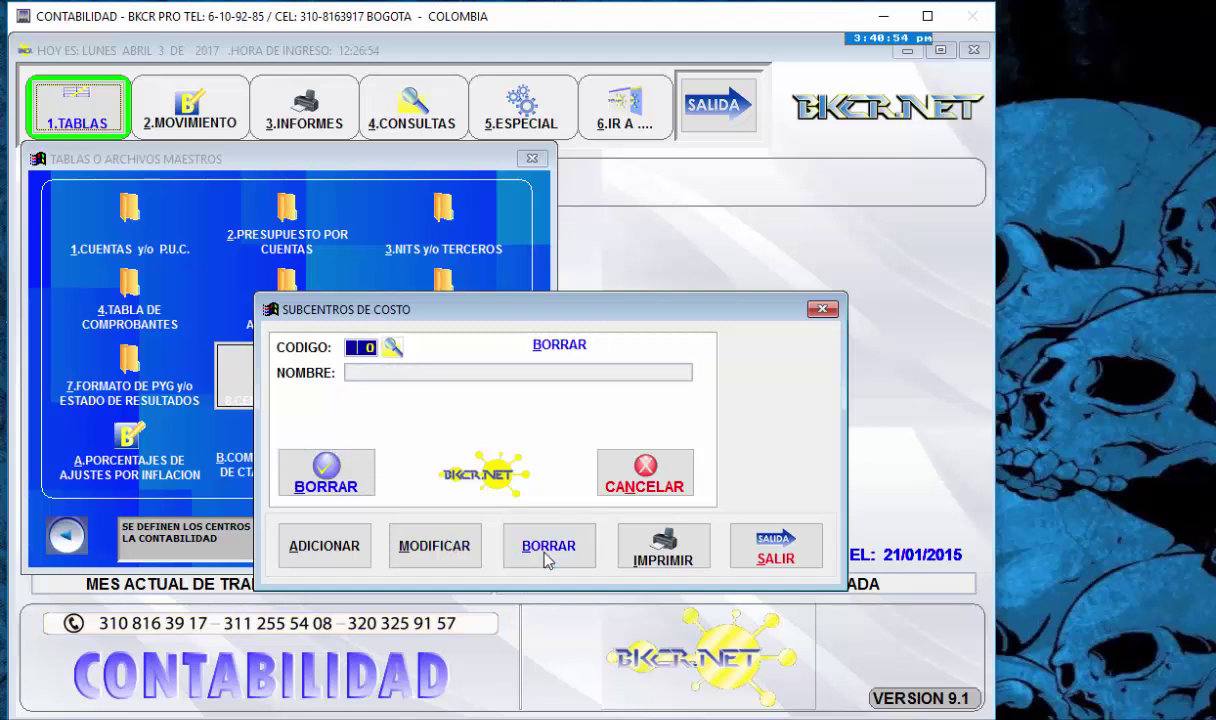
text(2)
key(Return)
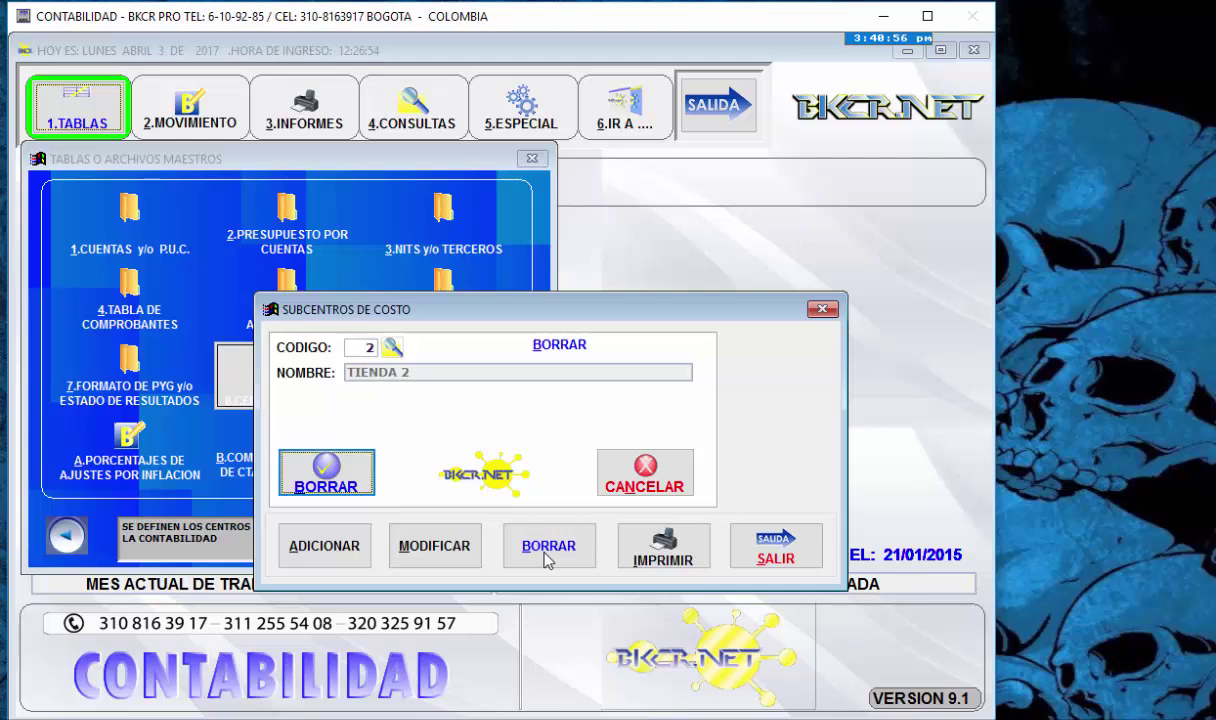
key(Return)
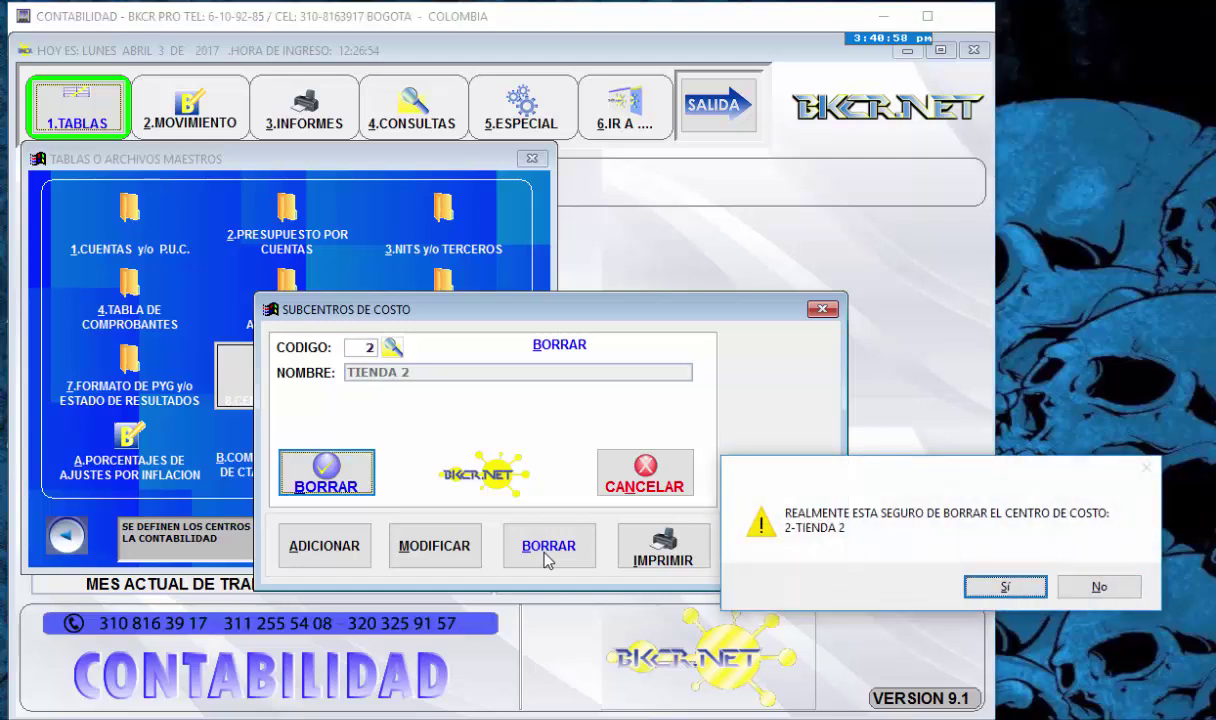
key(Return)
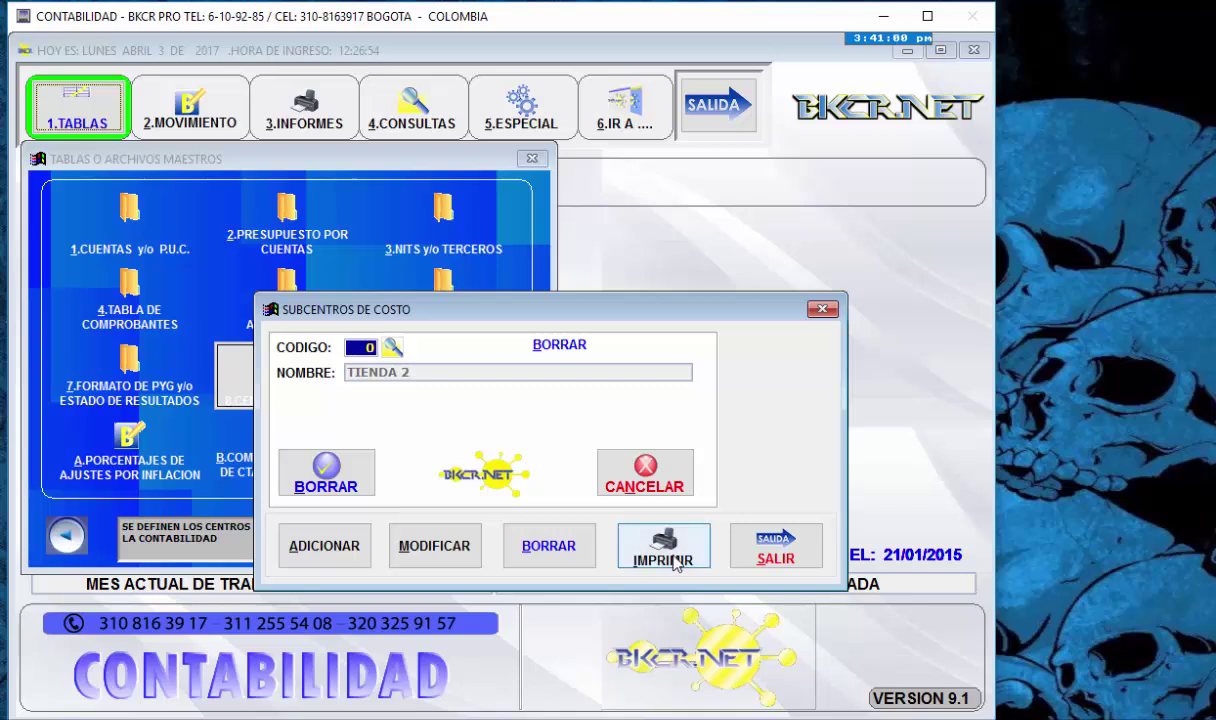
- Display the Cartilla de Subcentros de Costo report on screen, listing only 1 TIENDA 1
click(662, 548)
key(Tab)
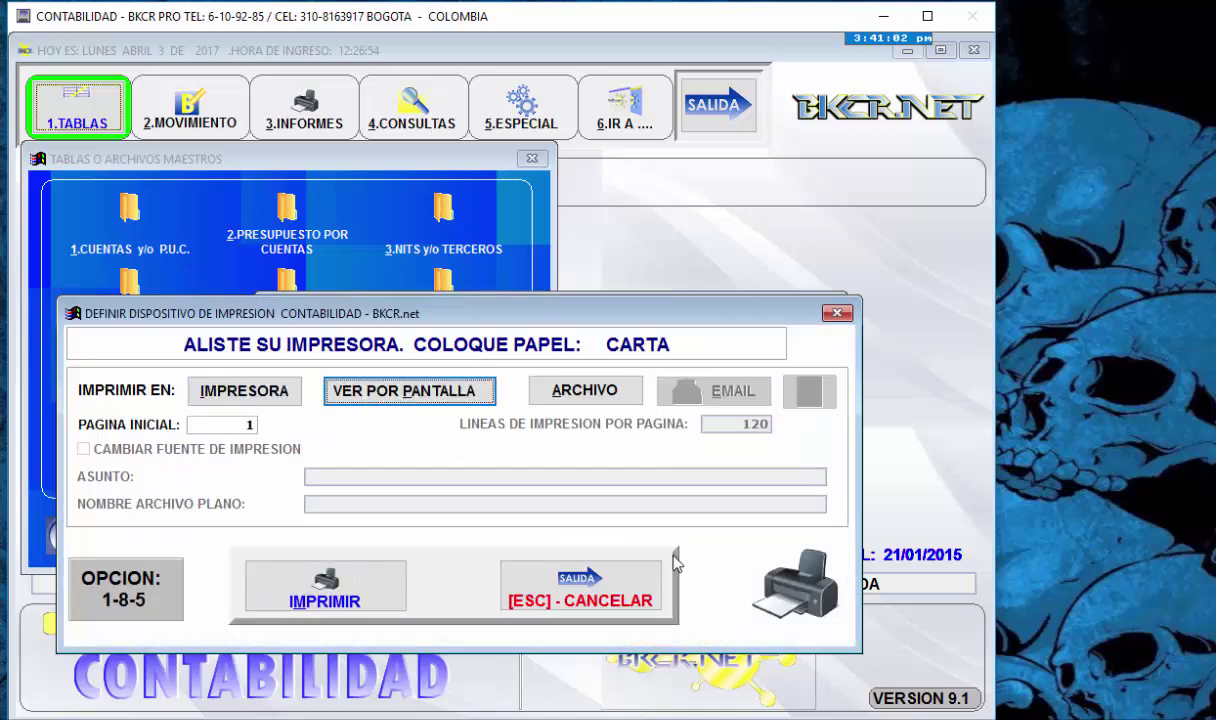
key(Return)
key(Return)
key(Return)
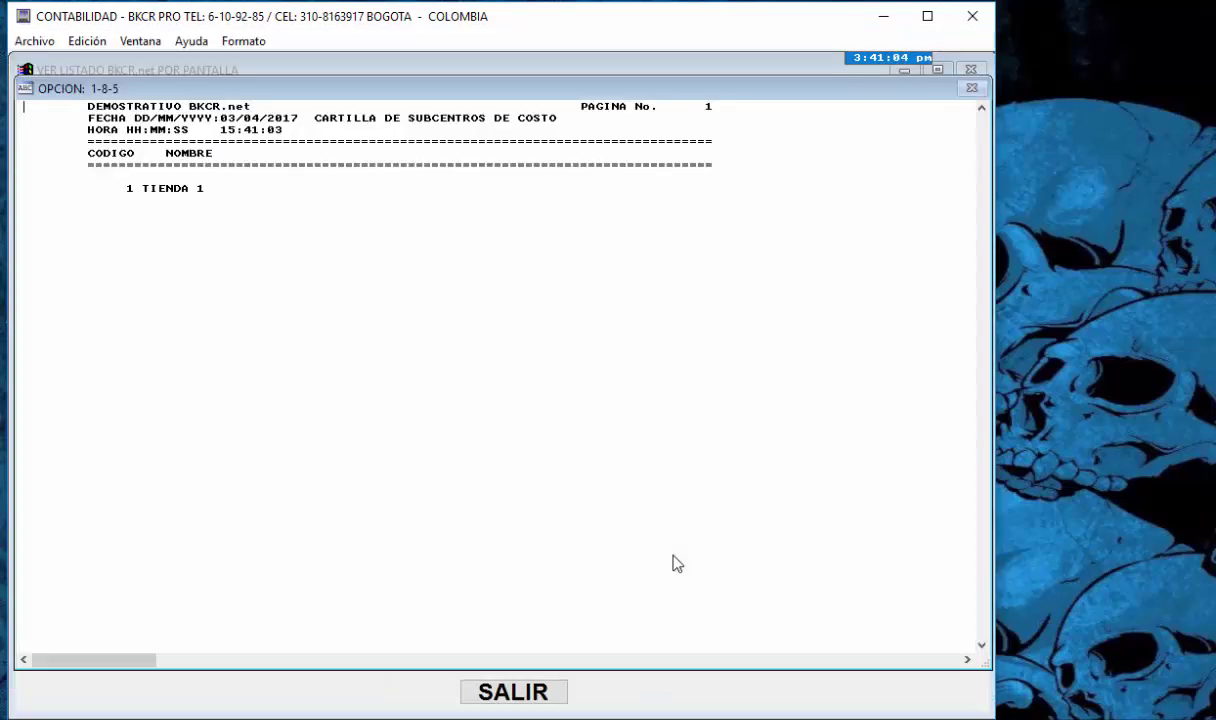
- Close the report, subcenters form and Centros de Costo menu, returning to the master tables window
key(Escape)
key(Escape)
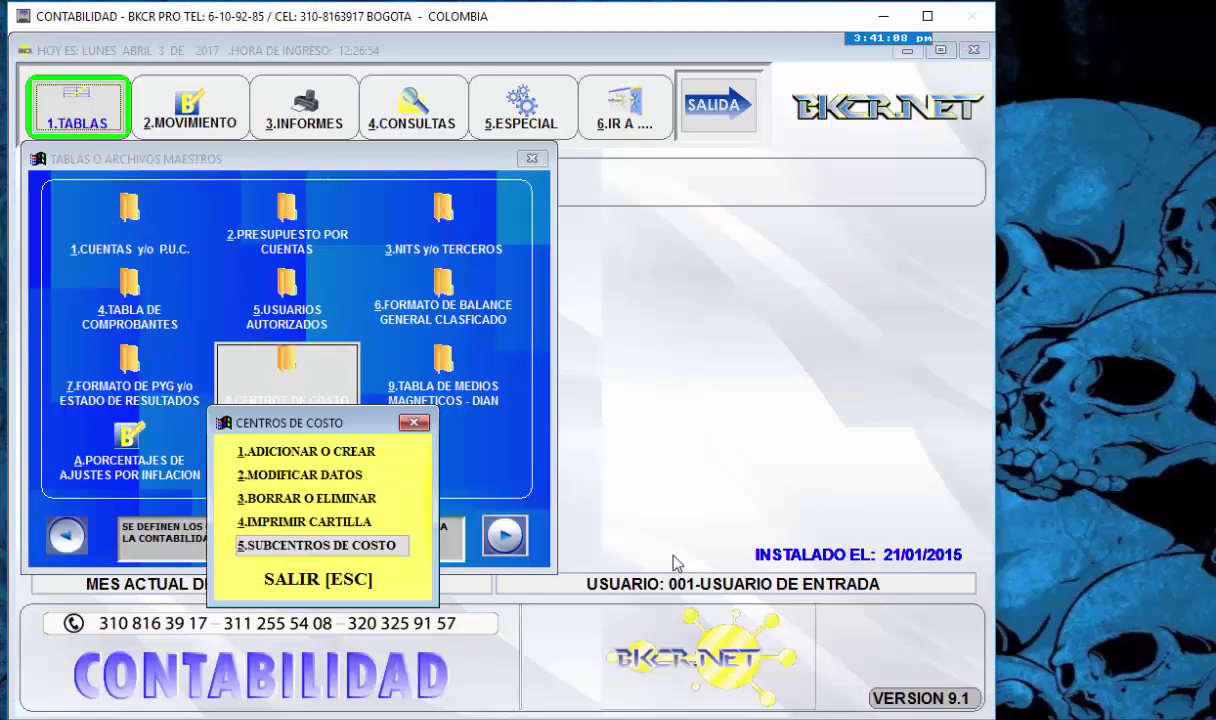
key(Escape)
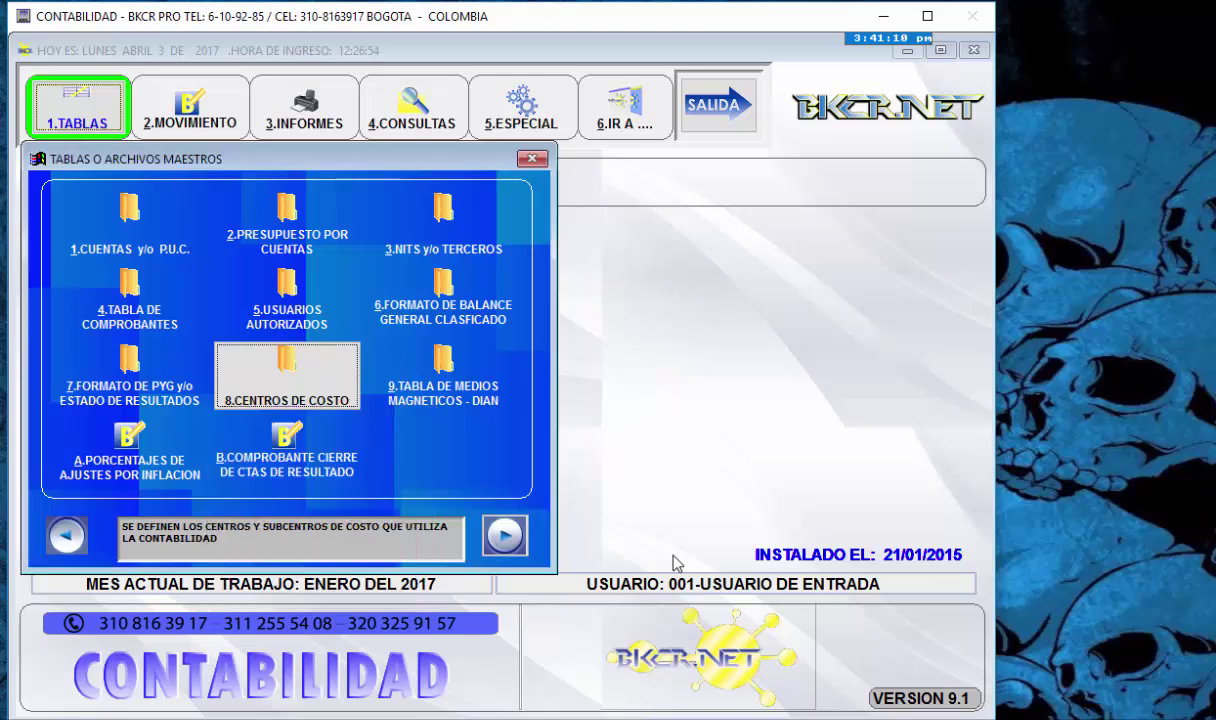
key(Right)
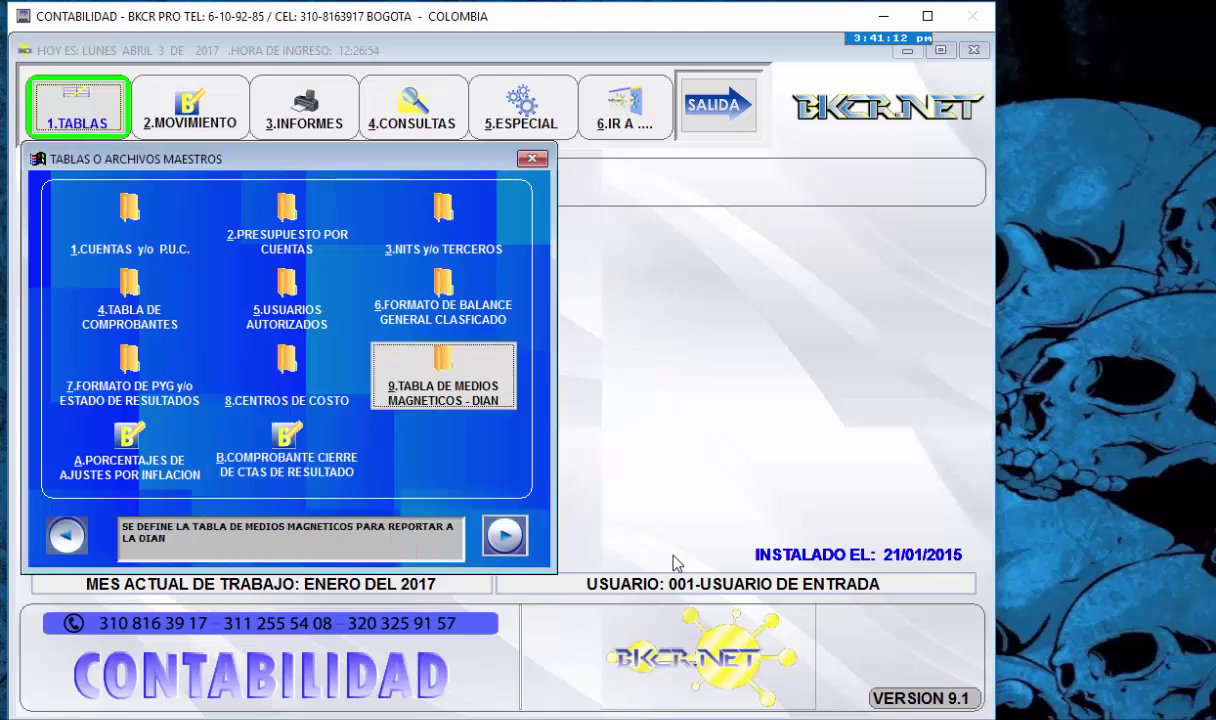
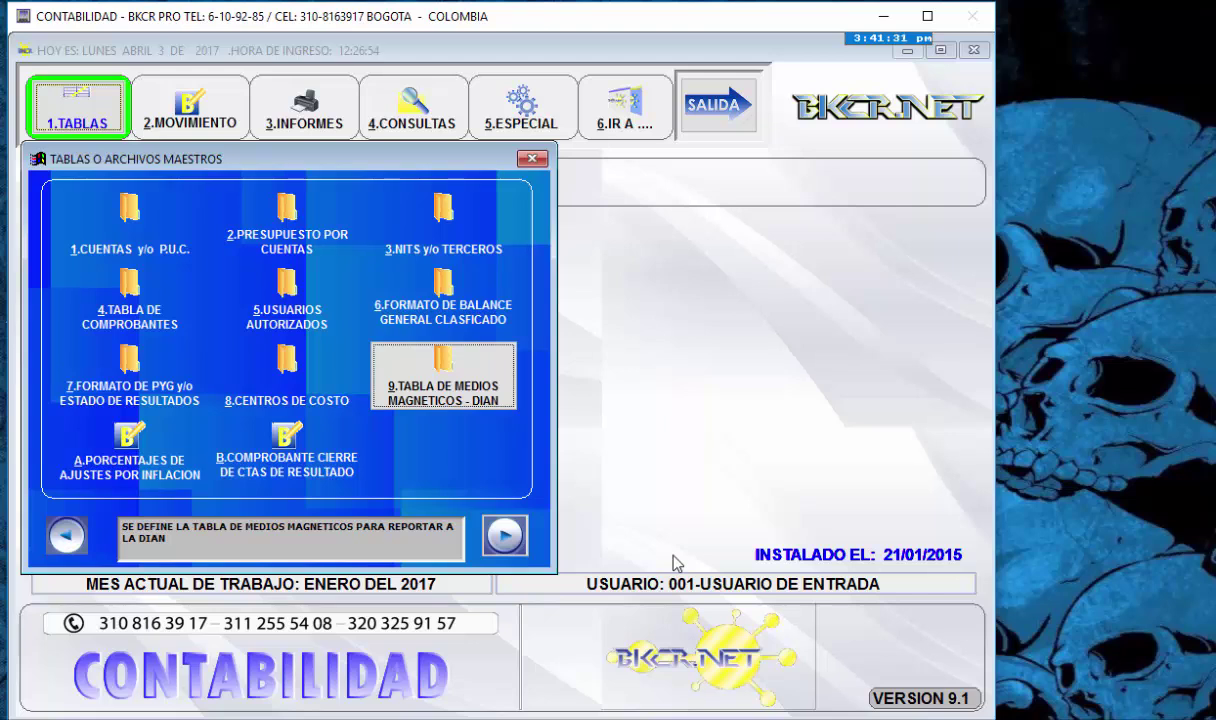
- Add magnetic media code 9999 named DDDDDD to the table and save it
key(Return)
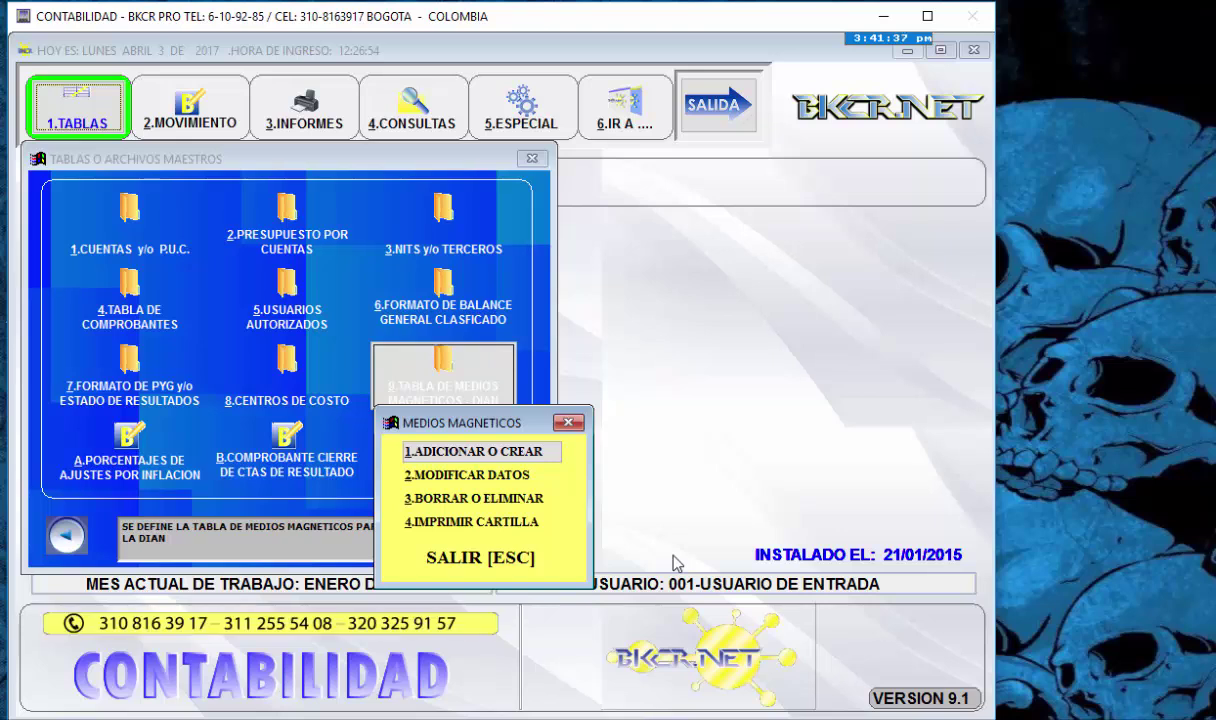
key(Down)
key(Down)
key(Up)
key(Up)
key(Down)
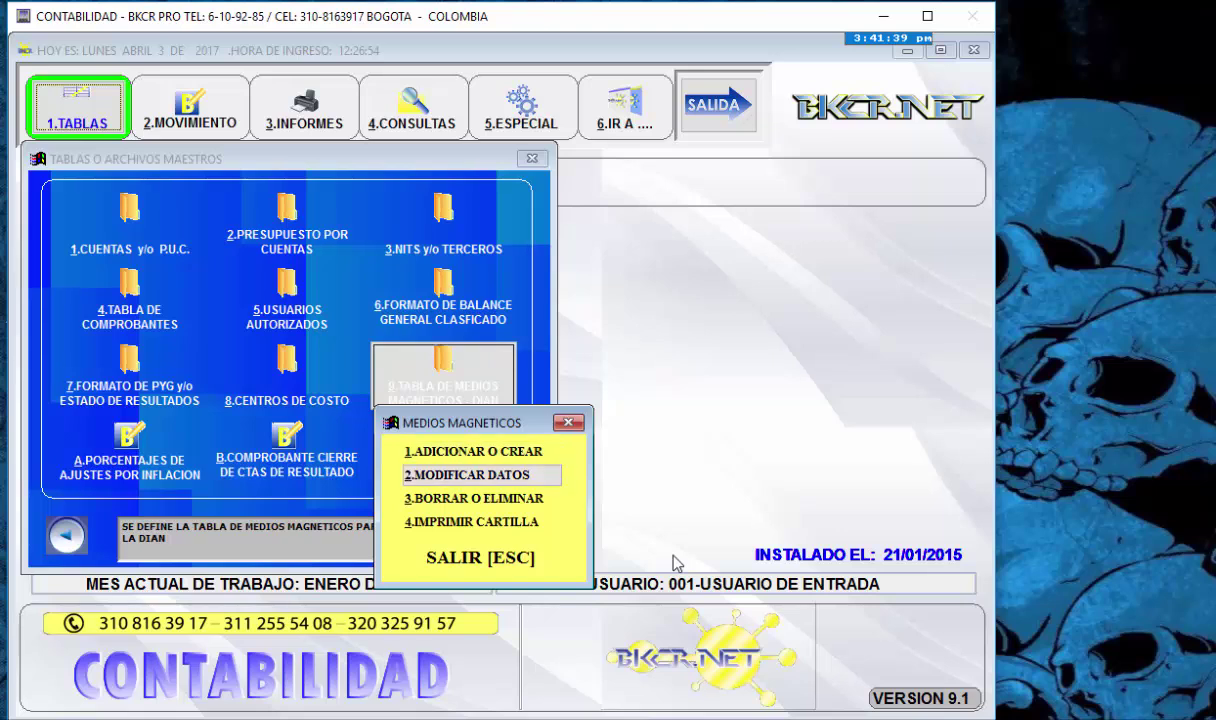
key(Up)
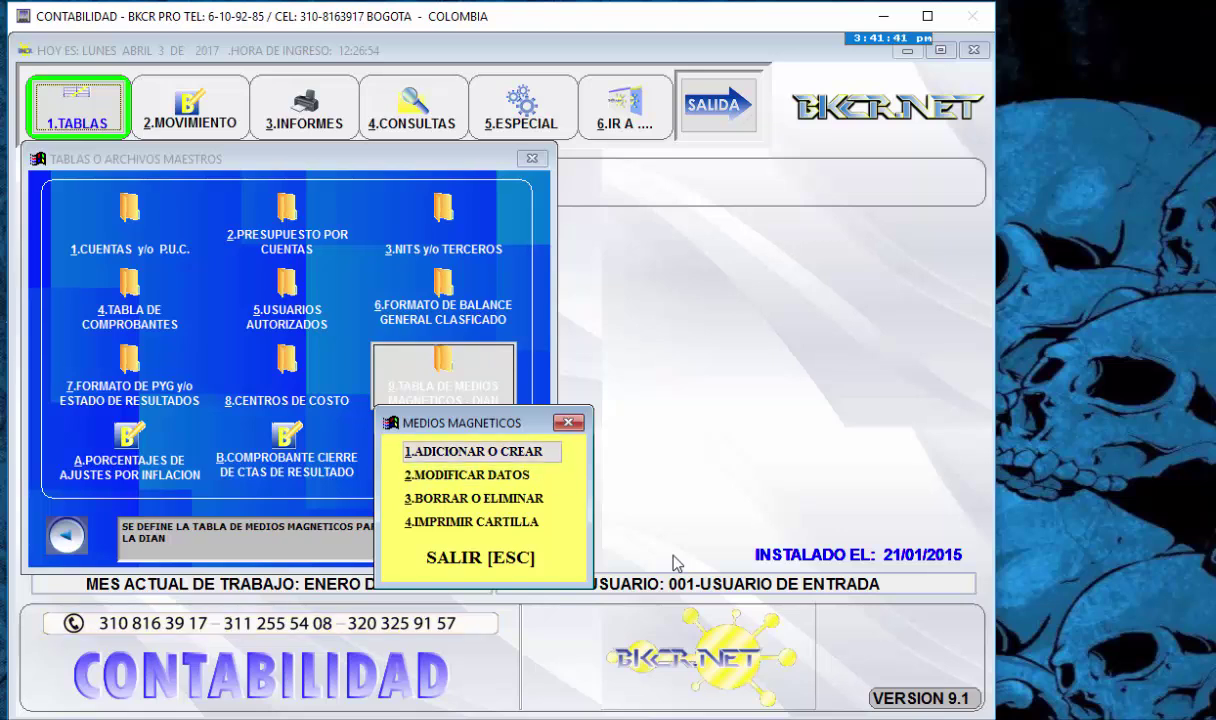
key(Return)
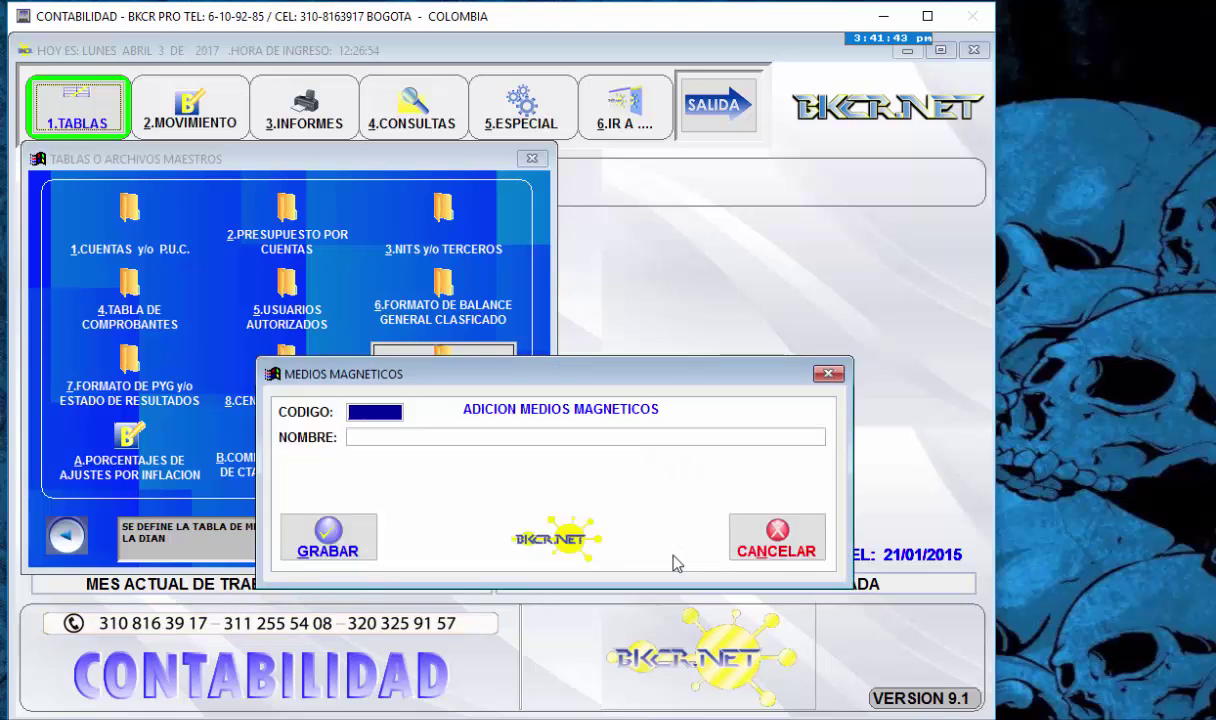
text(9999)
key(Return)
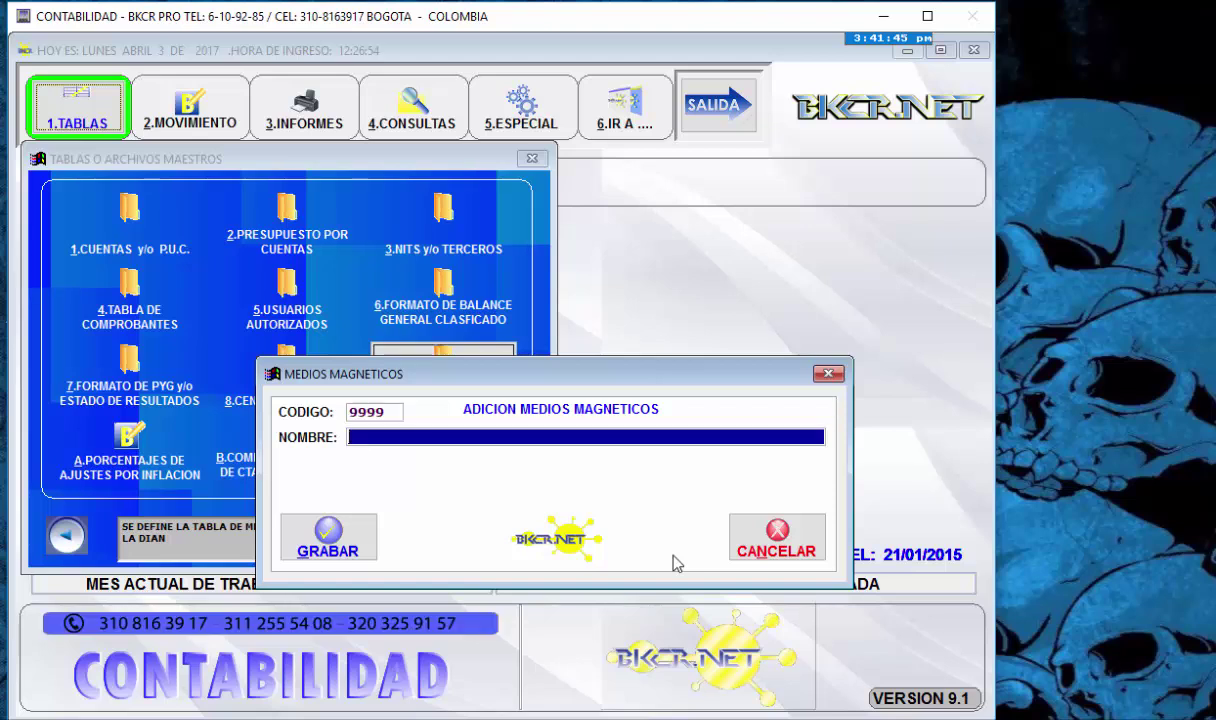
text(DDDDDD)
key(Return)
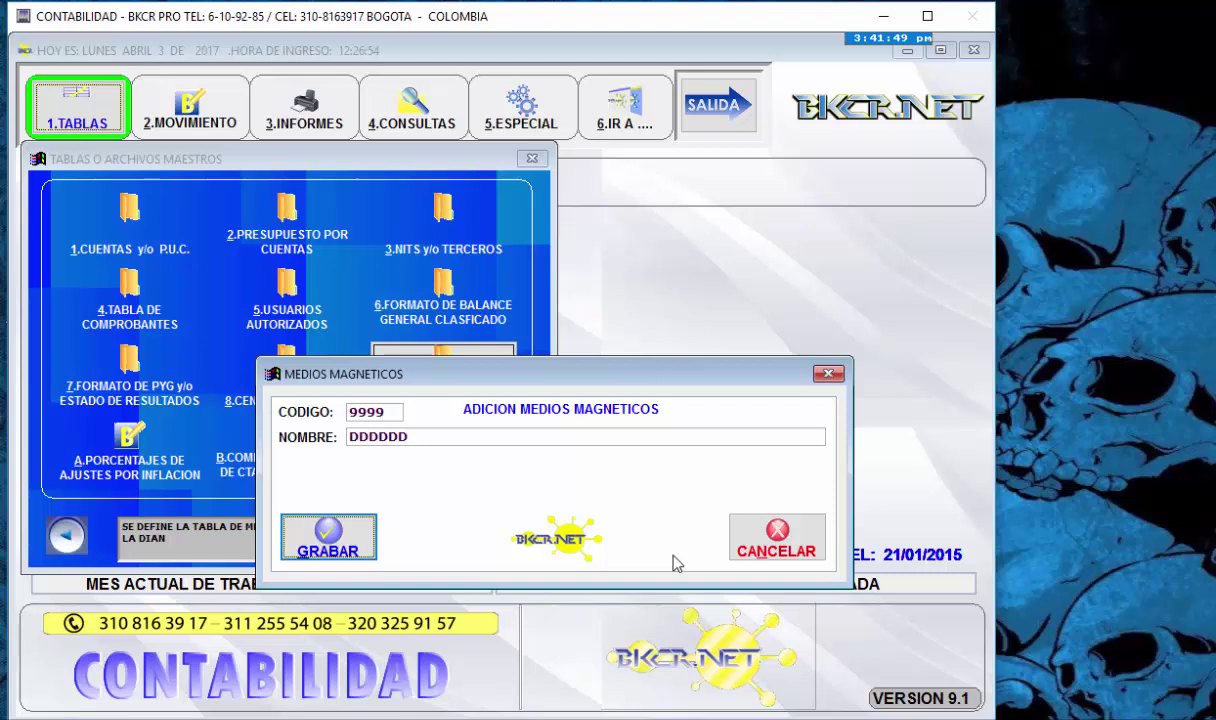
key(Return)
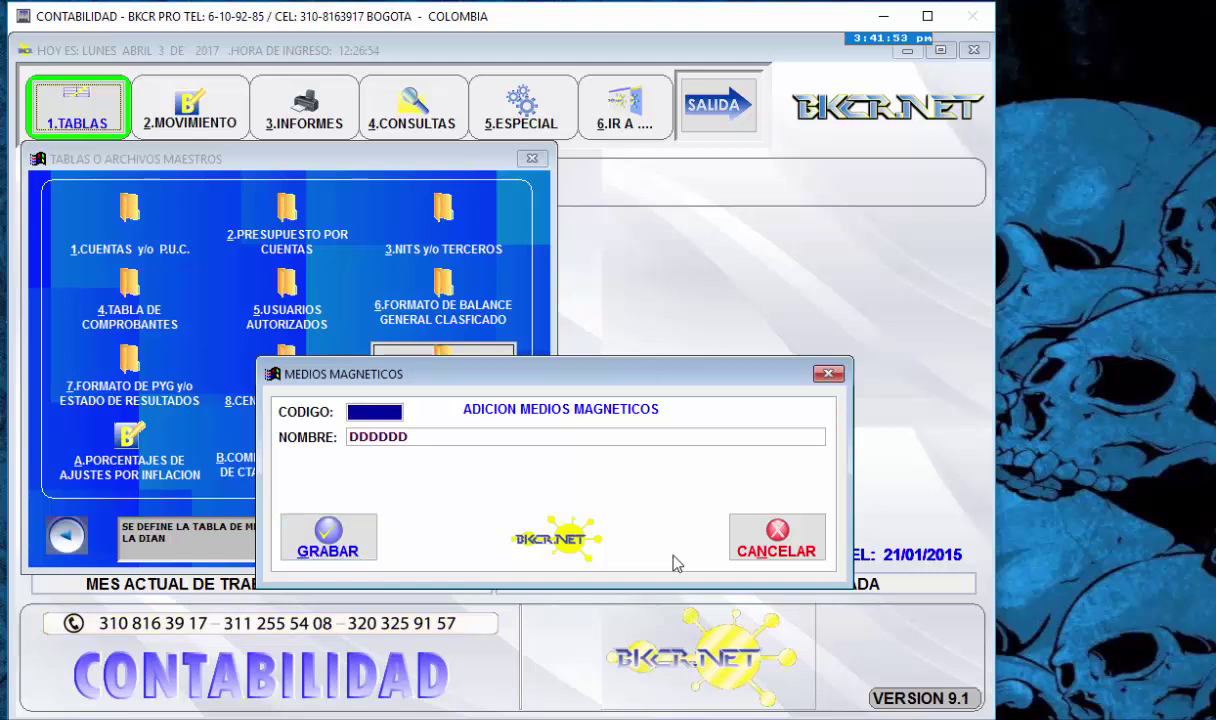
key(Escape)
key(Down)
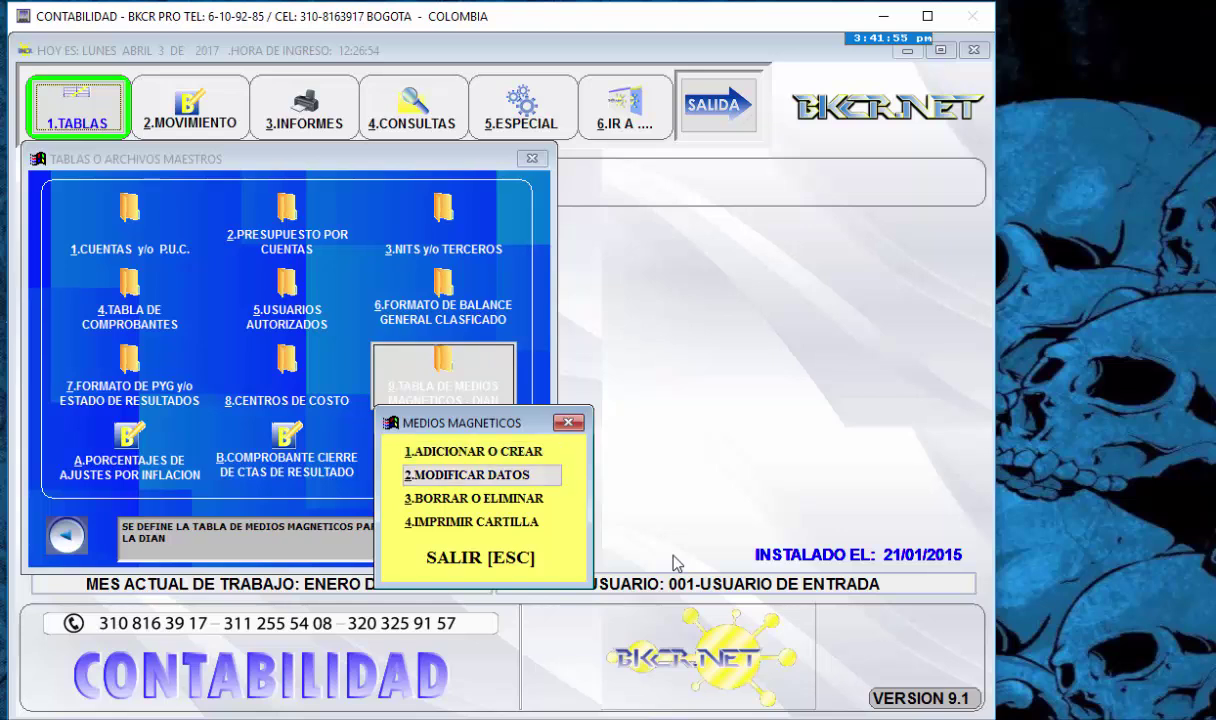
- Load code 9999 for editing, type HHHHHHHH as the name, and reselect 9999 from the code list
key(Return)
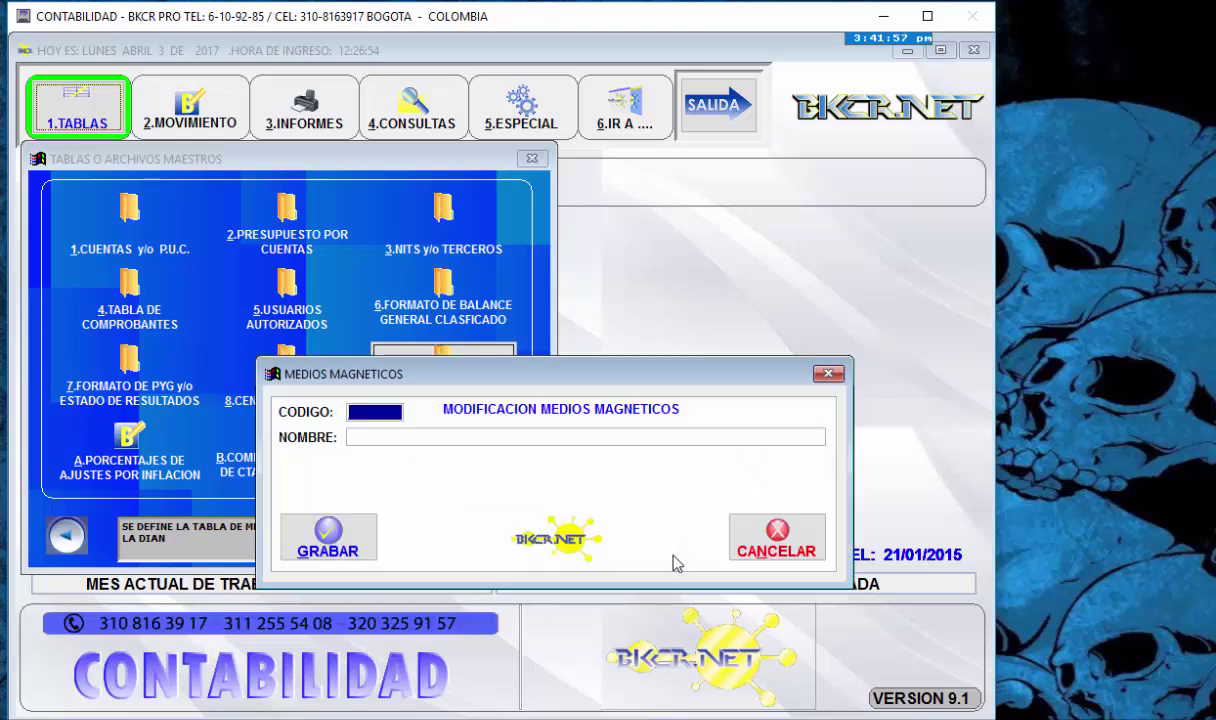
text(9999)
key(Return)
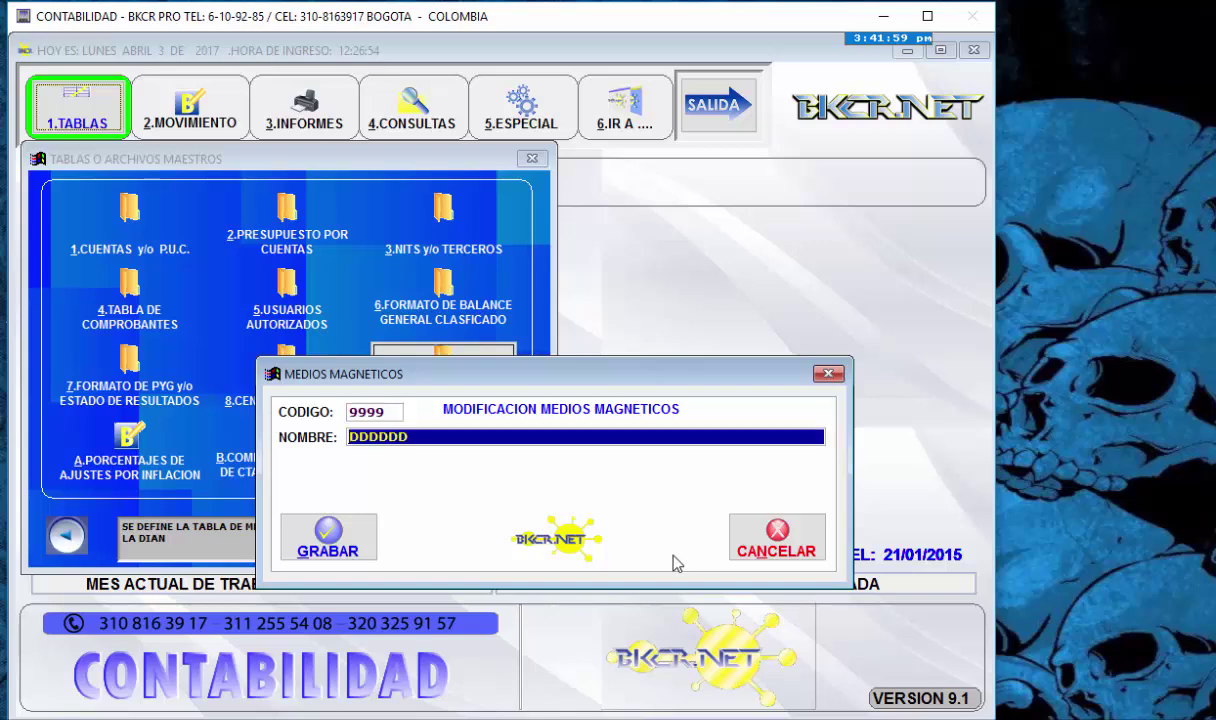
text(HHHHHHHH)
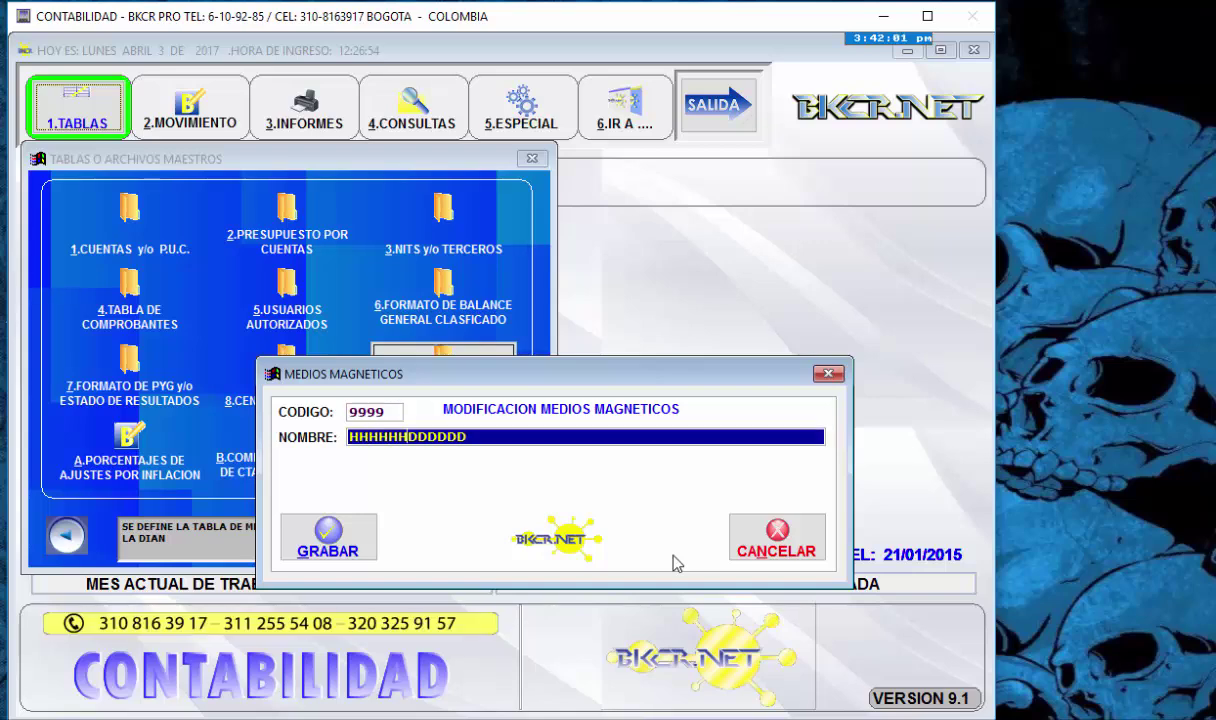
key(Return)
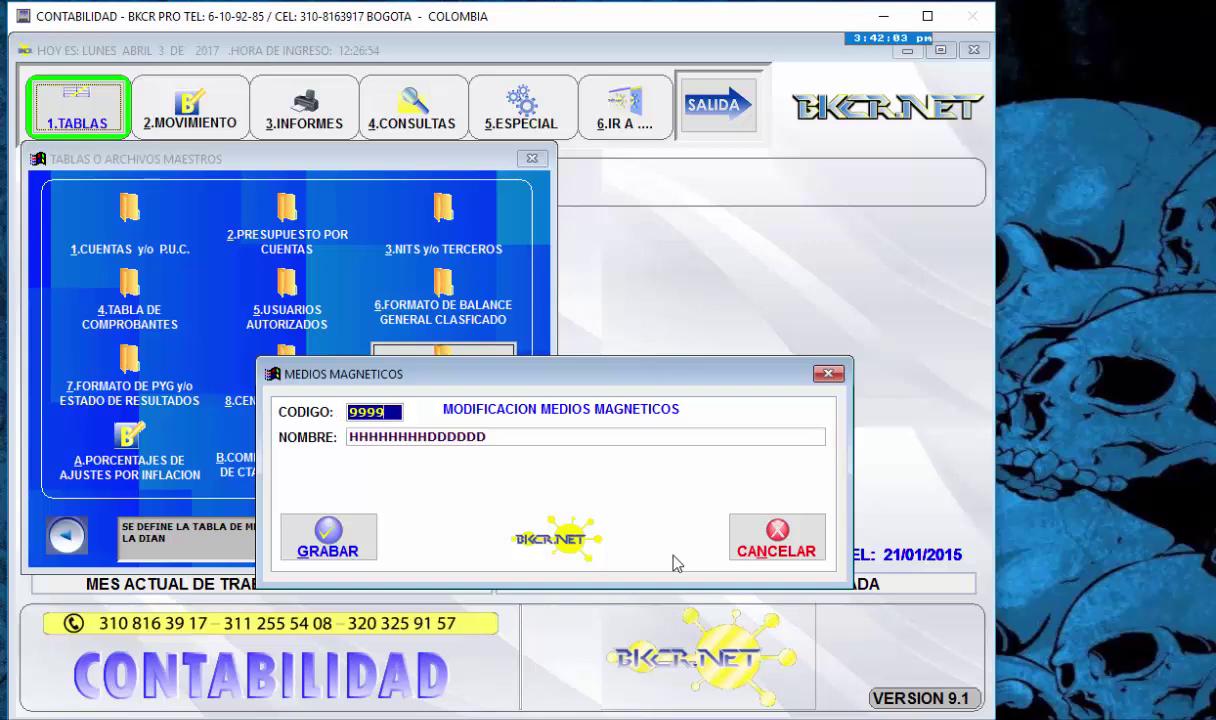
key(F1)
key(Up)
key(Up)
key(Up)
key(Up)
key(Up)
key(Down)
key(Down)
key(Down)
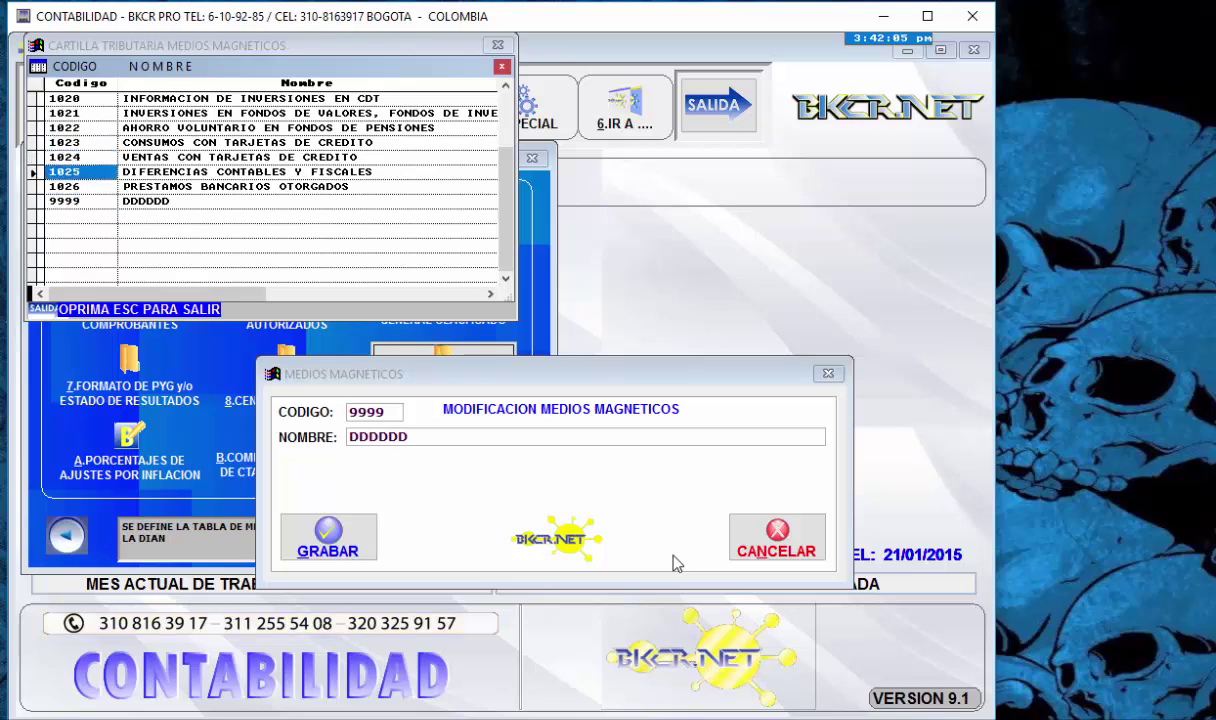
key(Down)
key(Down)
key(Return)
key(Return)
key(Return)
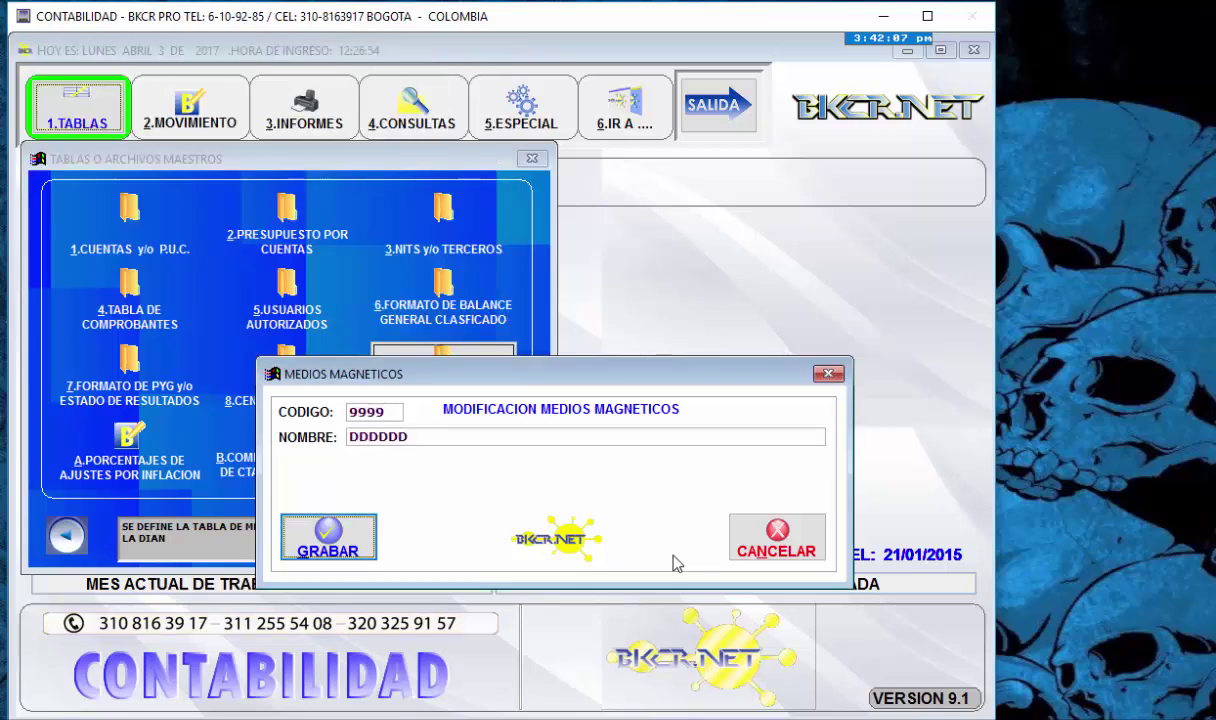
key(Return)
- Save record 9999, then delete code 9999 DDDDDD, answering the confirmation prompt
key(Escape)
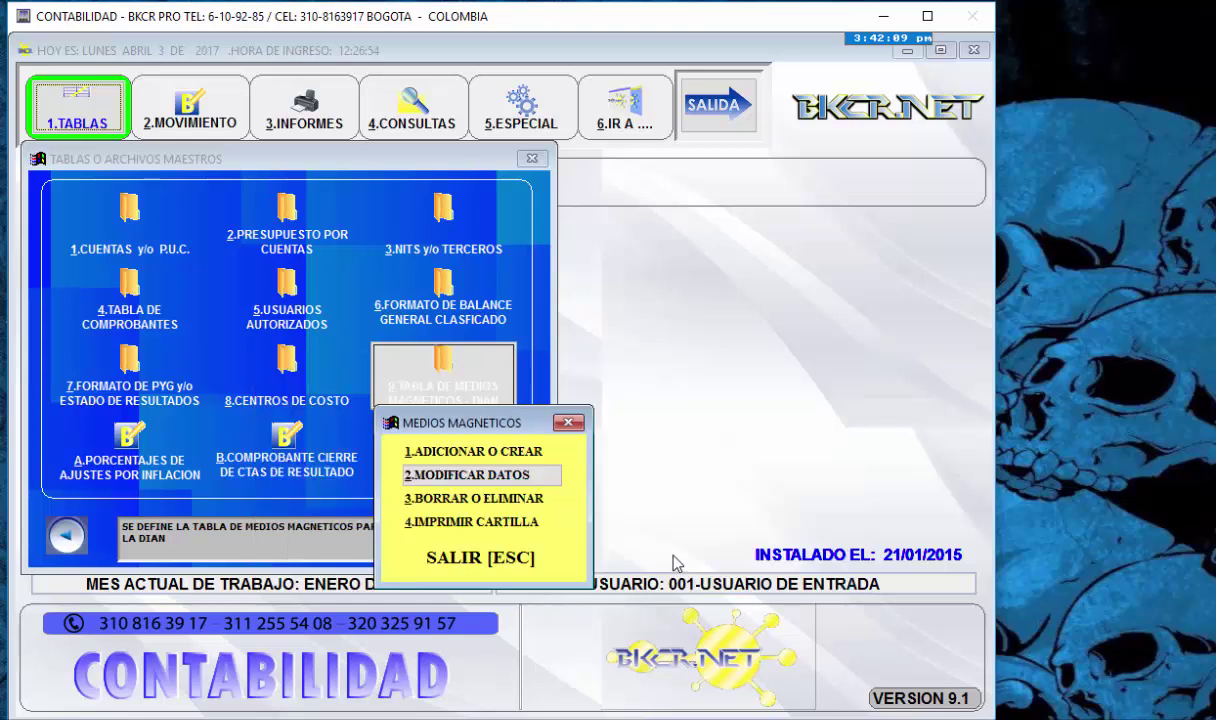
key(Down)
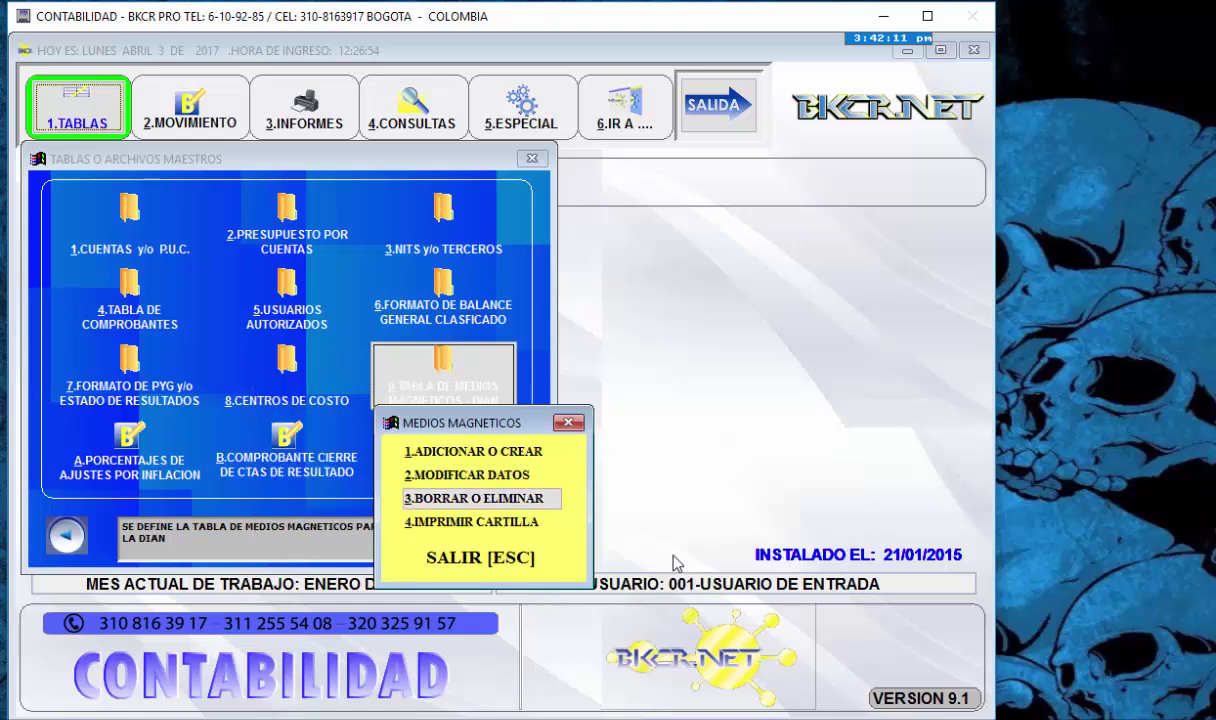
key(Return)
text(9999)
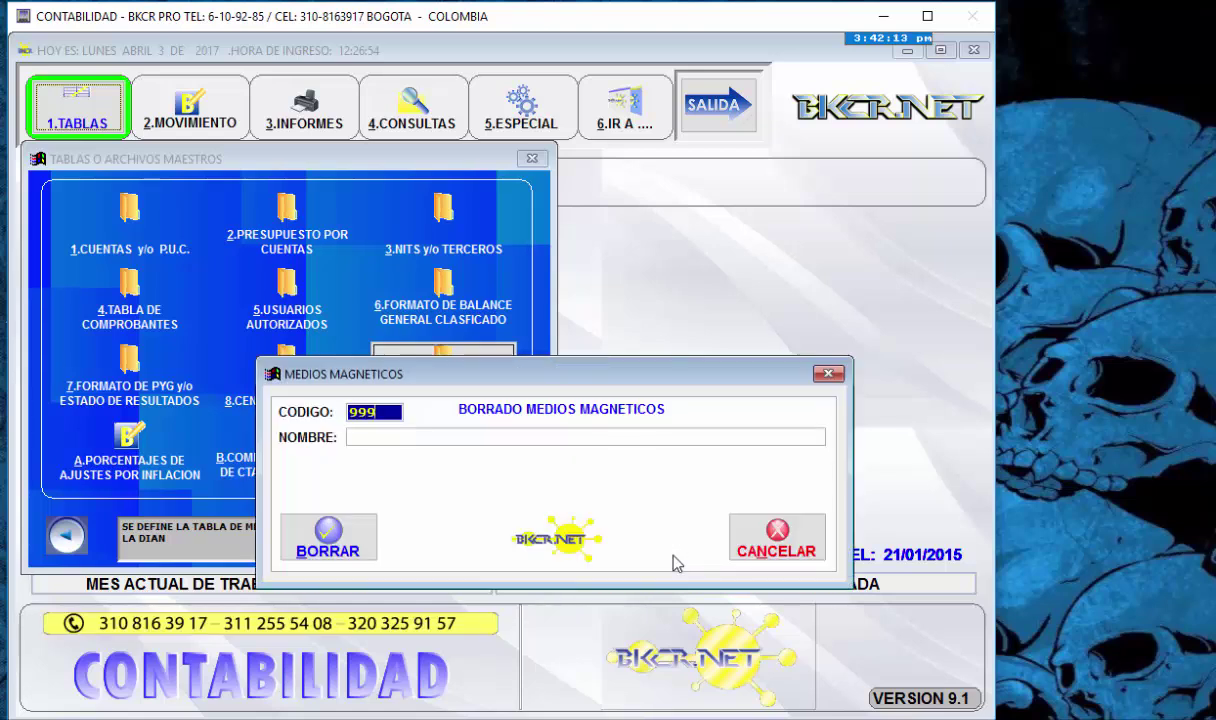
key(Return)
key(Return)
key(Return)
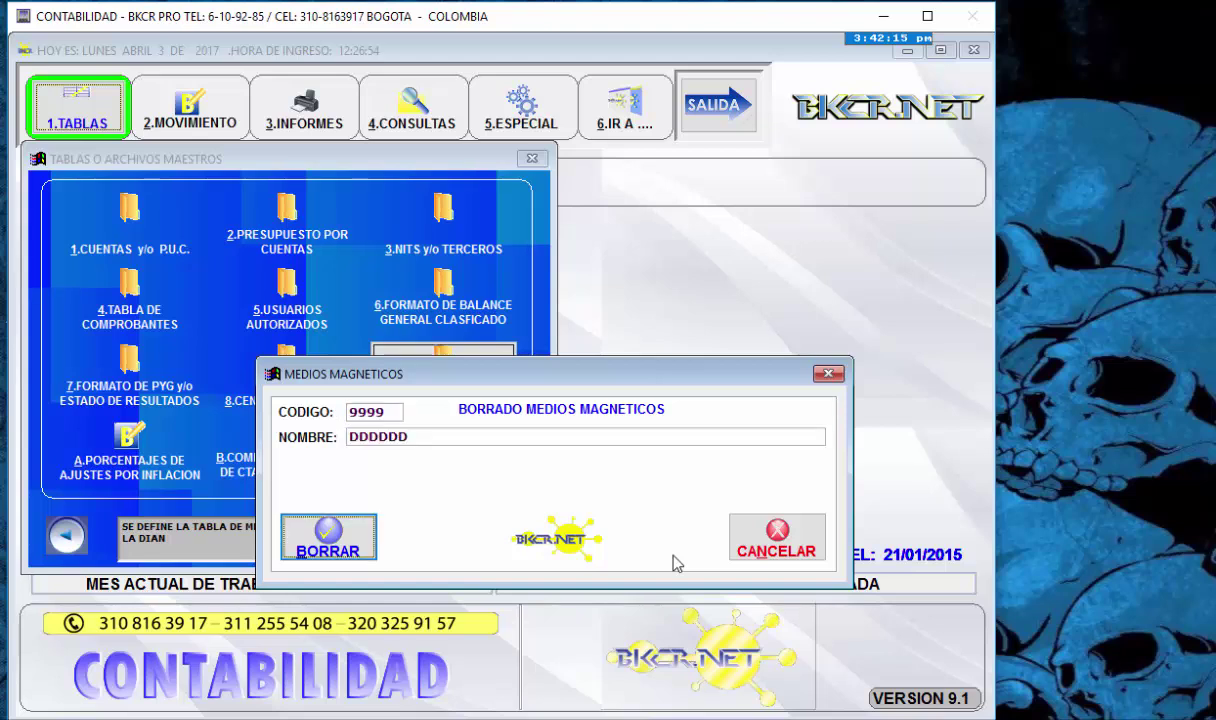
key(Return)
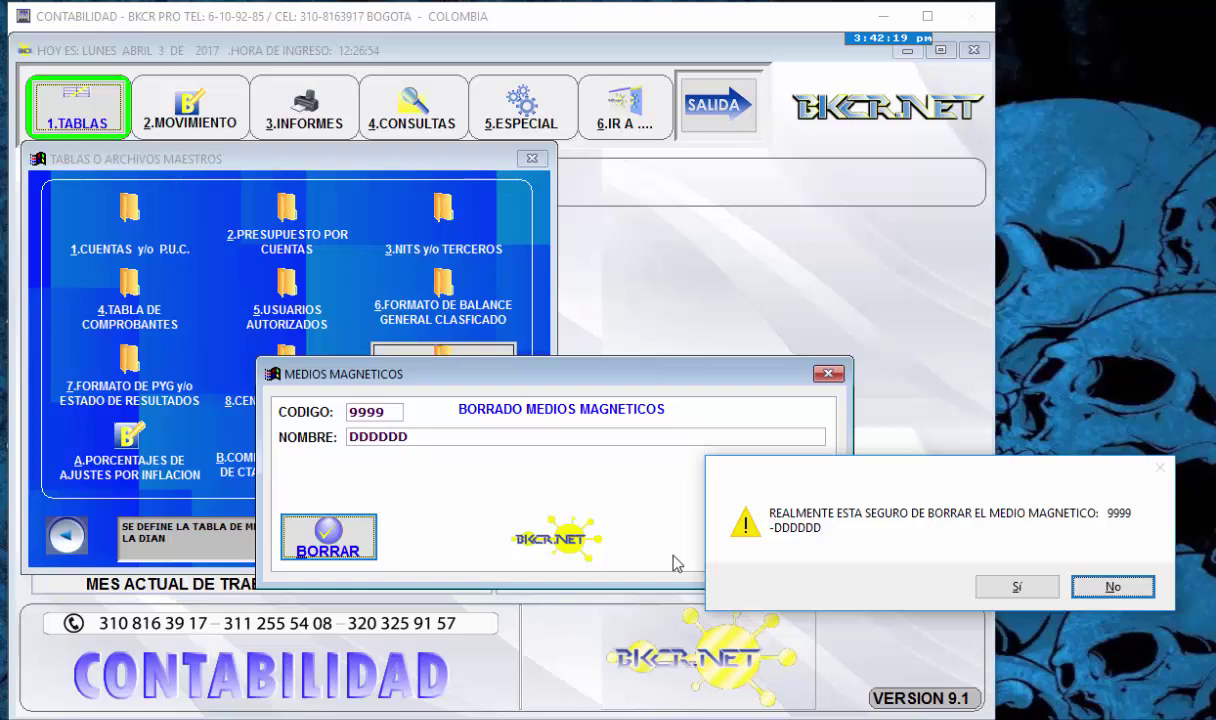
key(Return)
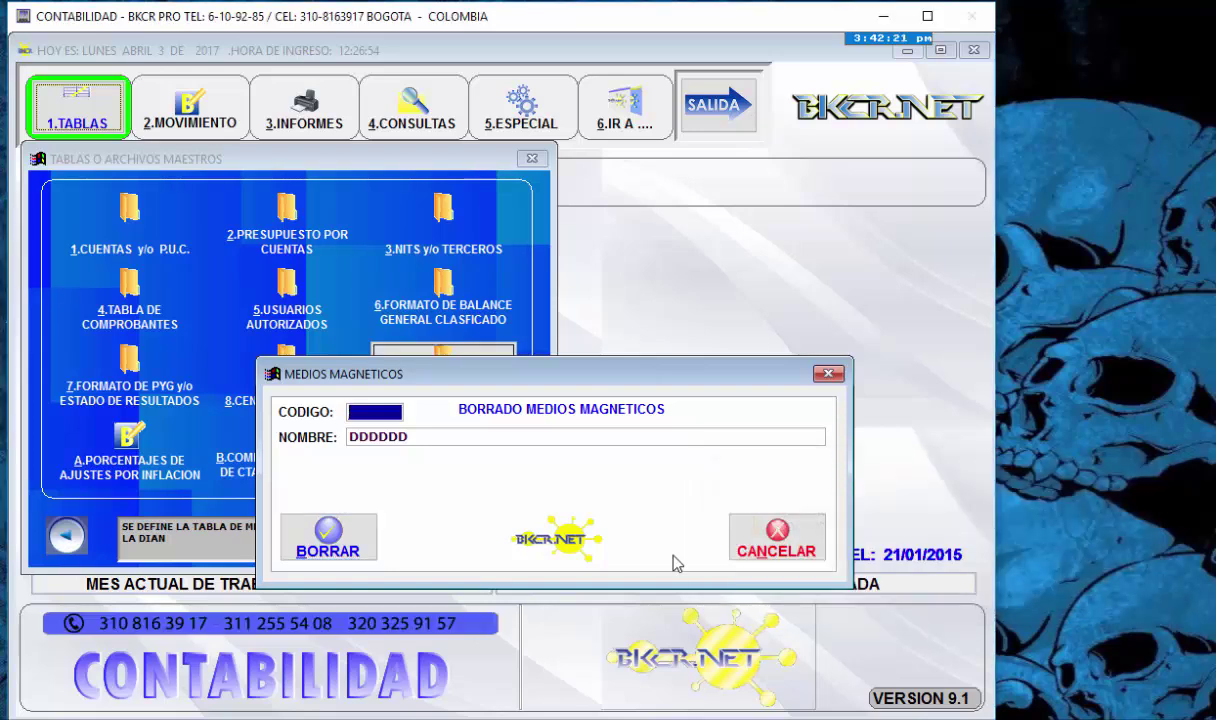
key(Escape)
key(Down)
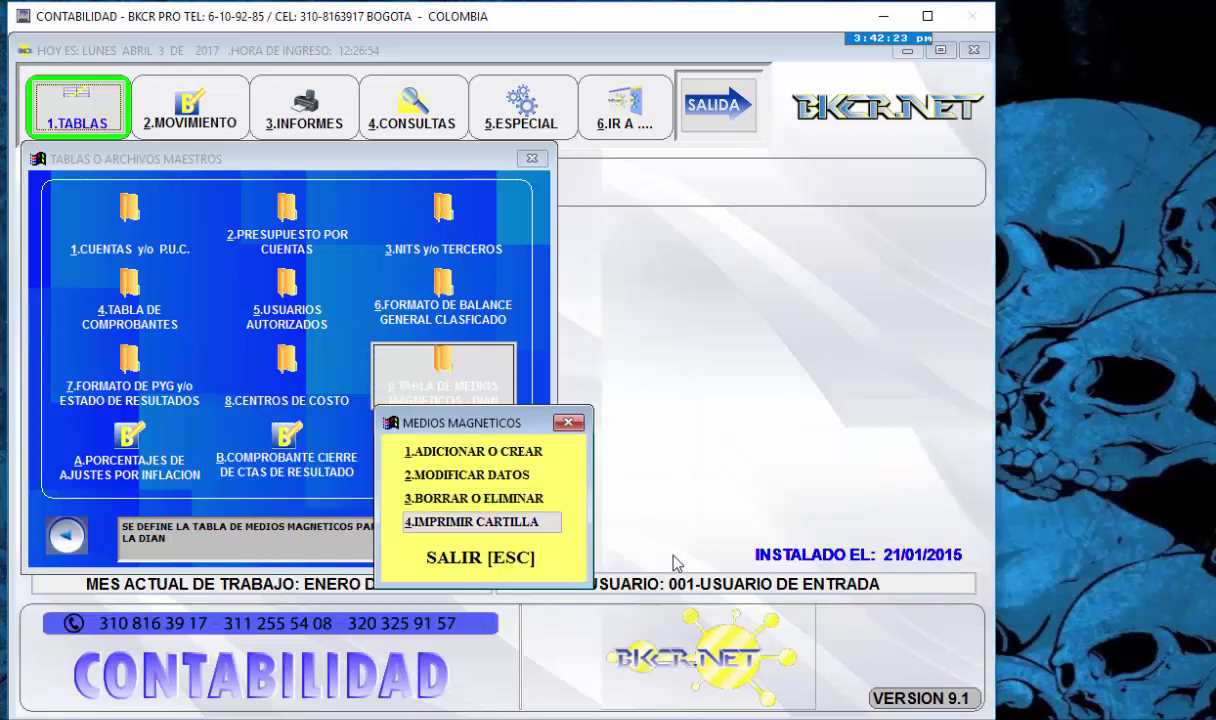
- Preview the tax code catalogue on screen (codes 1001–1026), then close it and the magnetic media menu
key(Return)
key(Tab)
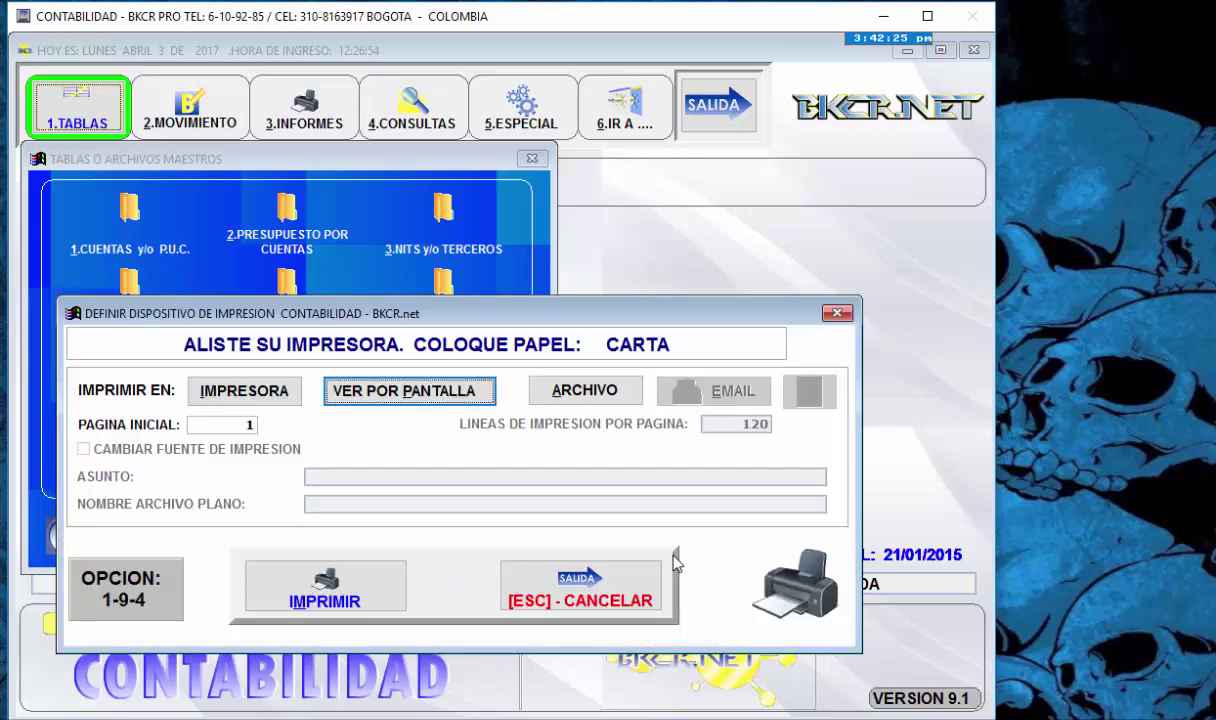
key(Tab)
key(Tab)
key(Return)
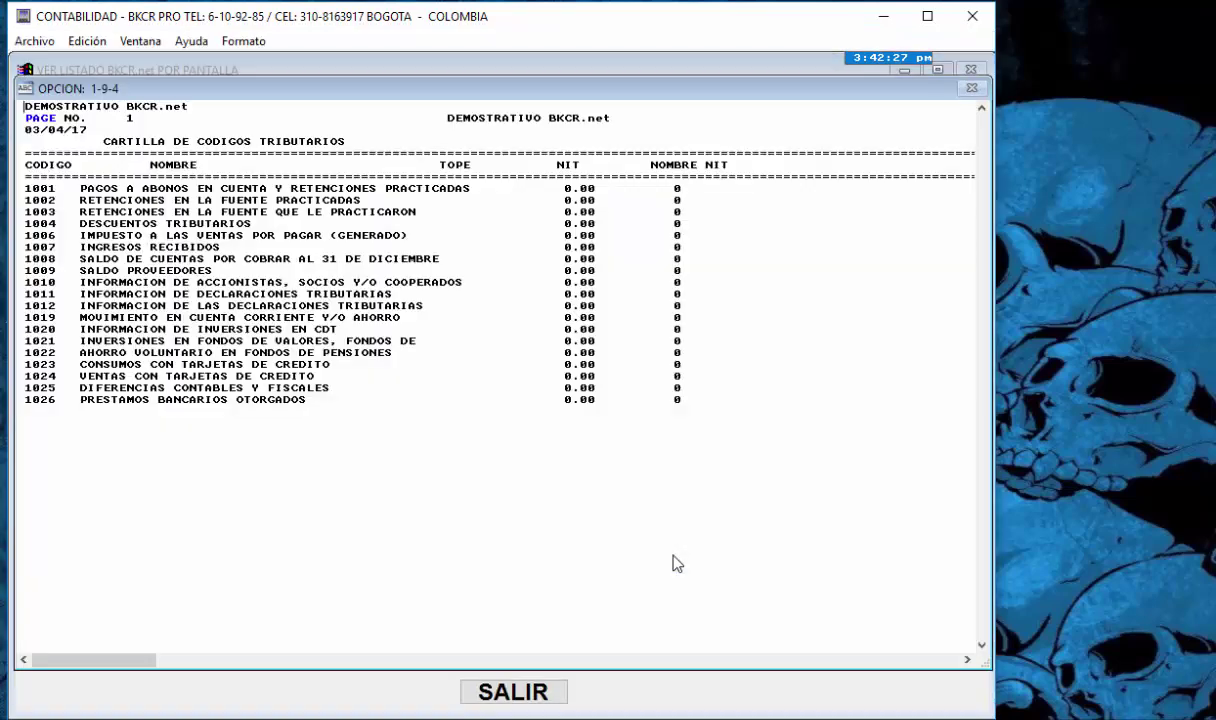
key(Down)
key(Down)
key(Down)
key(Down)
key(Down)
key(Down)
key(Down)
key(Down)
key(Down)
key(Down)
key(Down)
key(Down)
key(Down)
key(Down)
key(Down)
key(Down)
key(Down)
key(Down)
key(Down)
key(Down)
key(Up)
key(Up)
key(Up)
key(Up)
key(Up)
key(Up)
key(Up)
key(Up)
key(Up)
key(Up)
key(Up)
key(Up)
key(Up)
key(Up)
key(Up)
key(Up)
key(Up)
key(Up)
key(Up)
key(Escape)
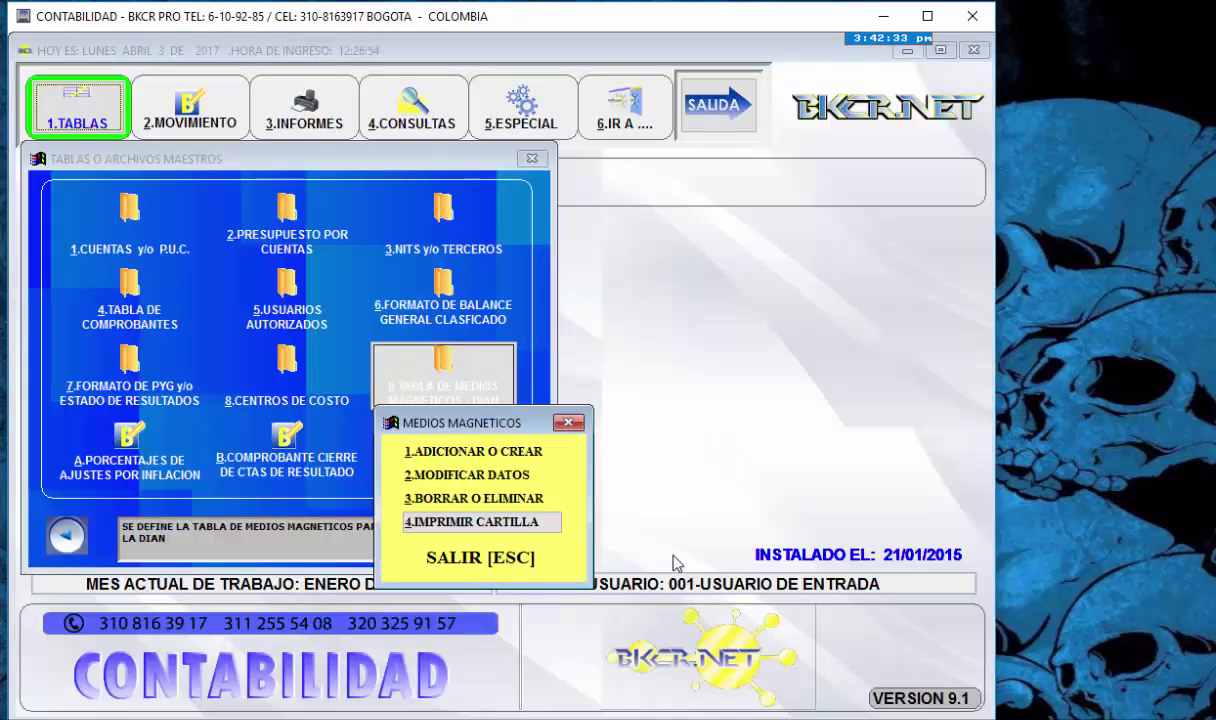
key(Escape)
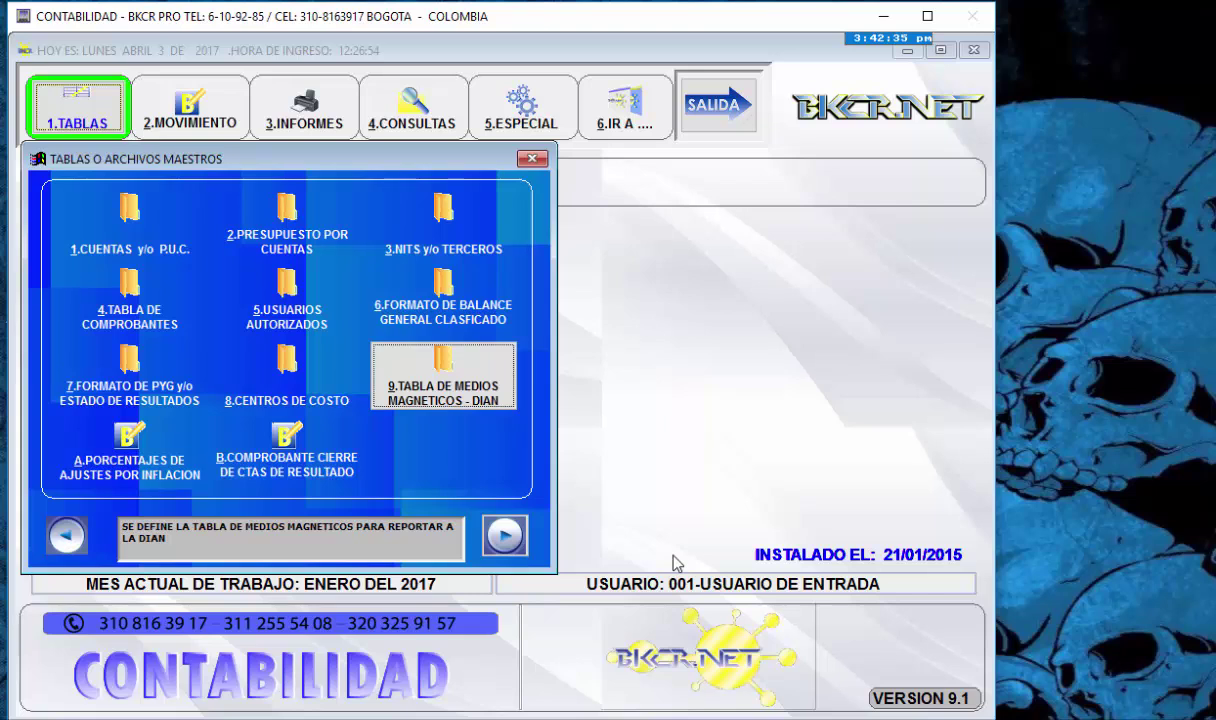
- Open the year-end closing voucher setup and review income accounts 41–47 and cost accounts 51–62
key(Right)
key(Right)
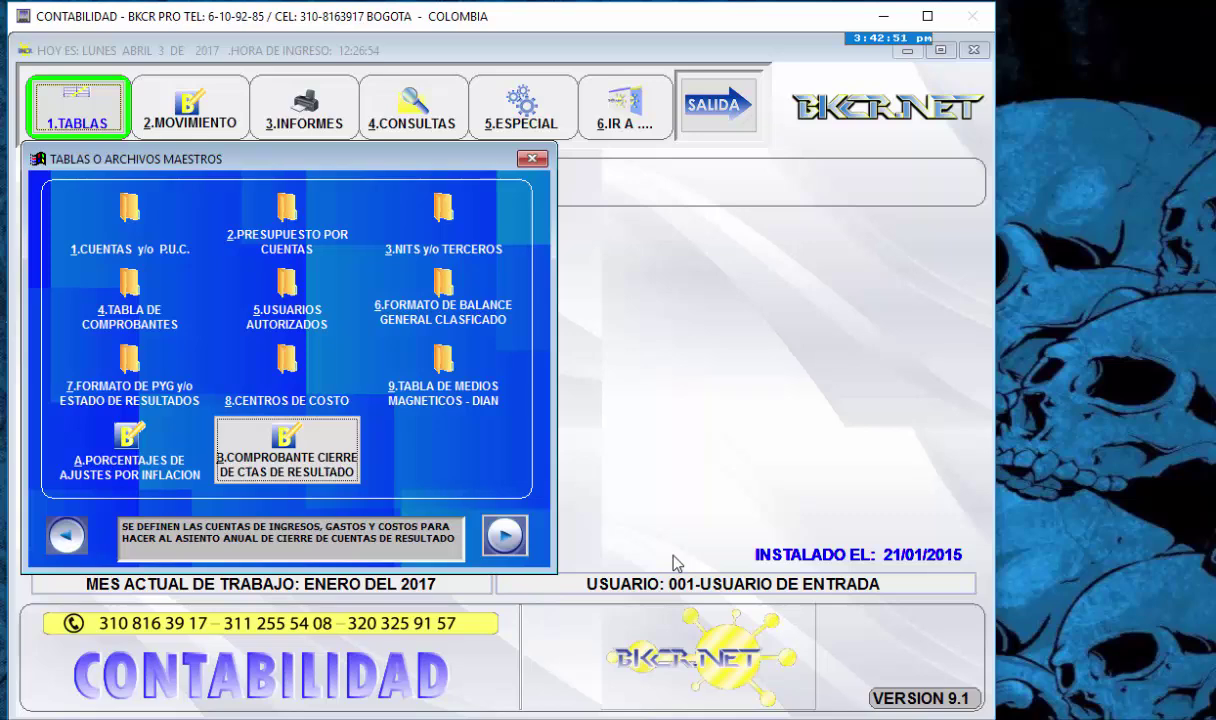
key(Return)
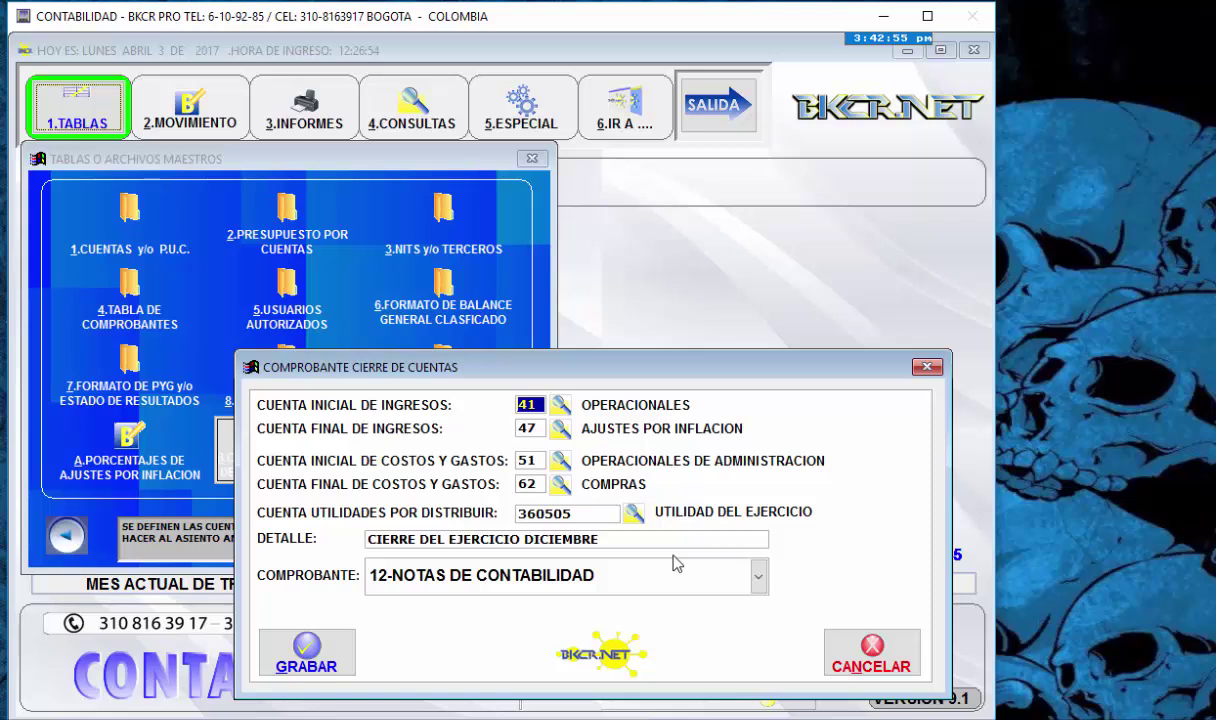
key(Return)
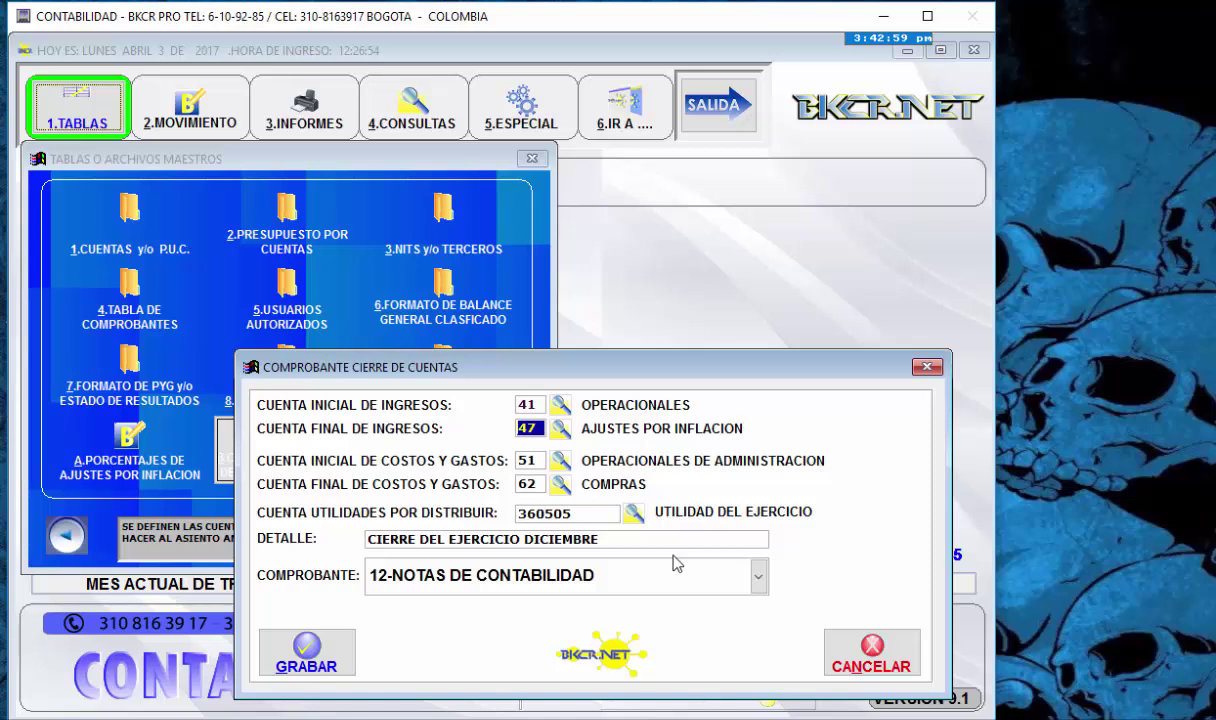
key(Return)
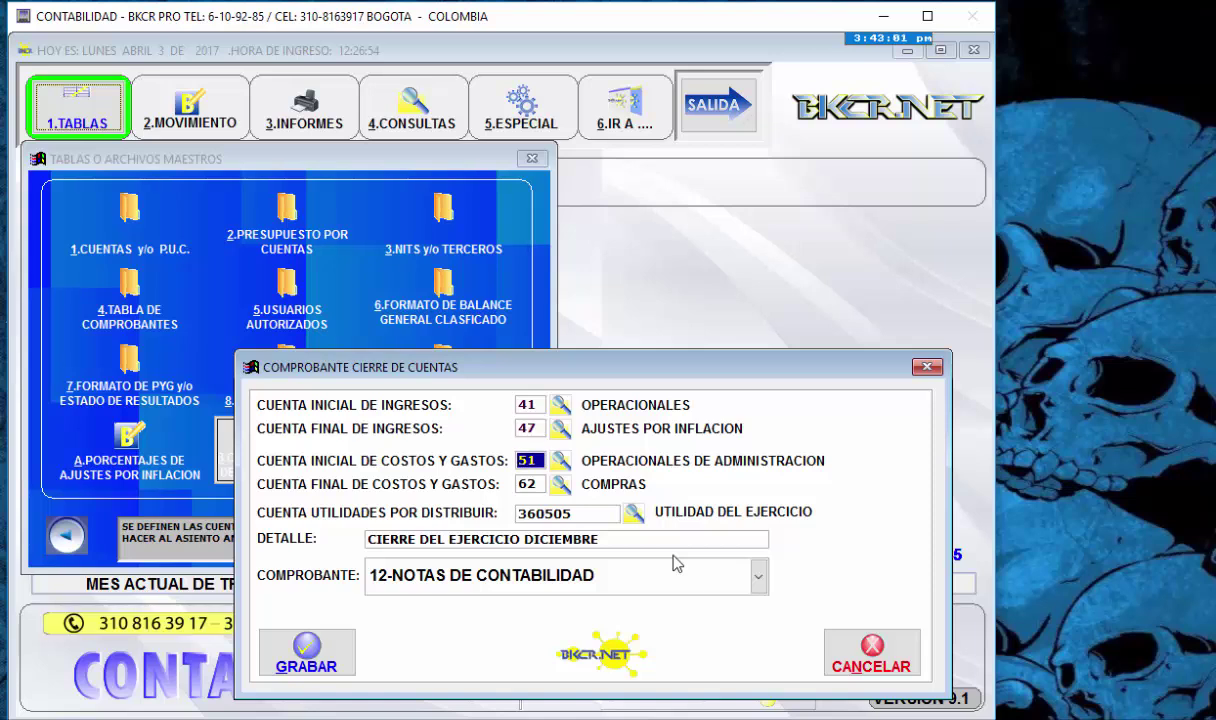
key(Return)
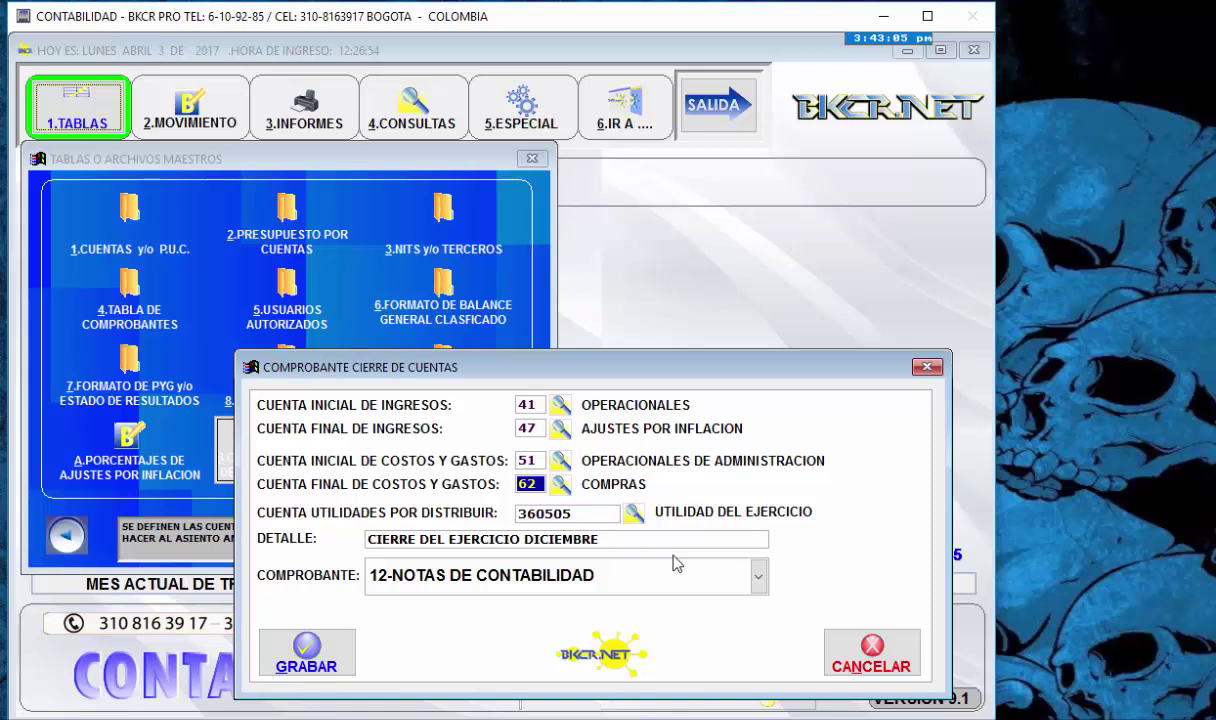
key(Return)
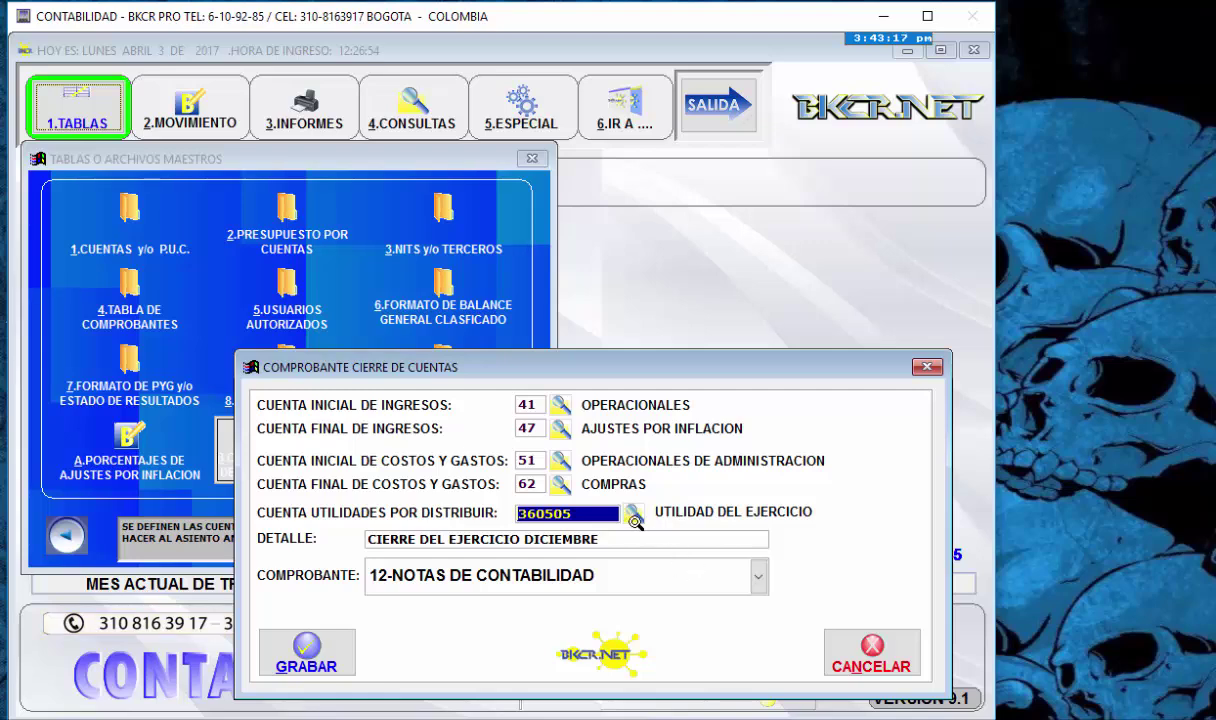
- Set the profit account to 360505 UTILIDAD DEL EJERCICIO via the account lookup
click(633, 513)
text(3605)
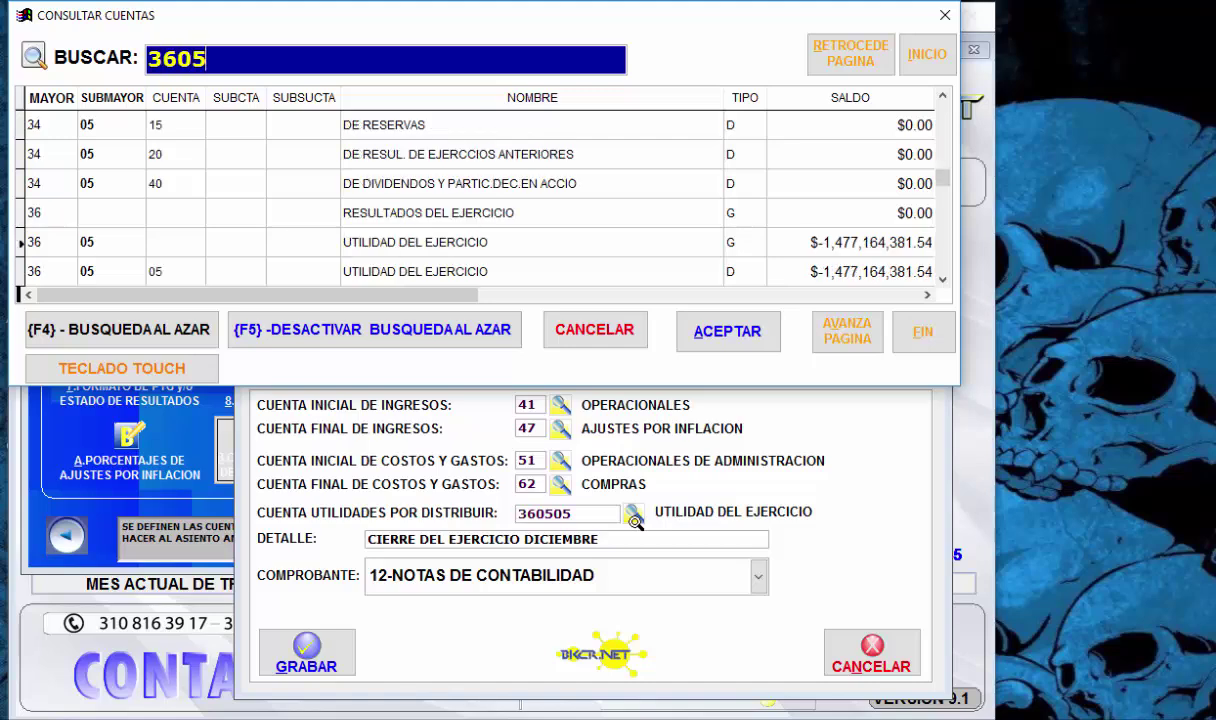
key(Down)
key(Down)
key(Down)
key(Up)
key(Up)
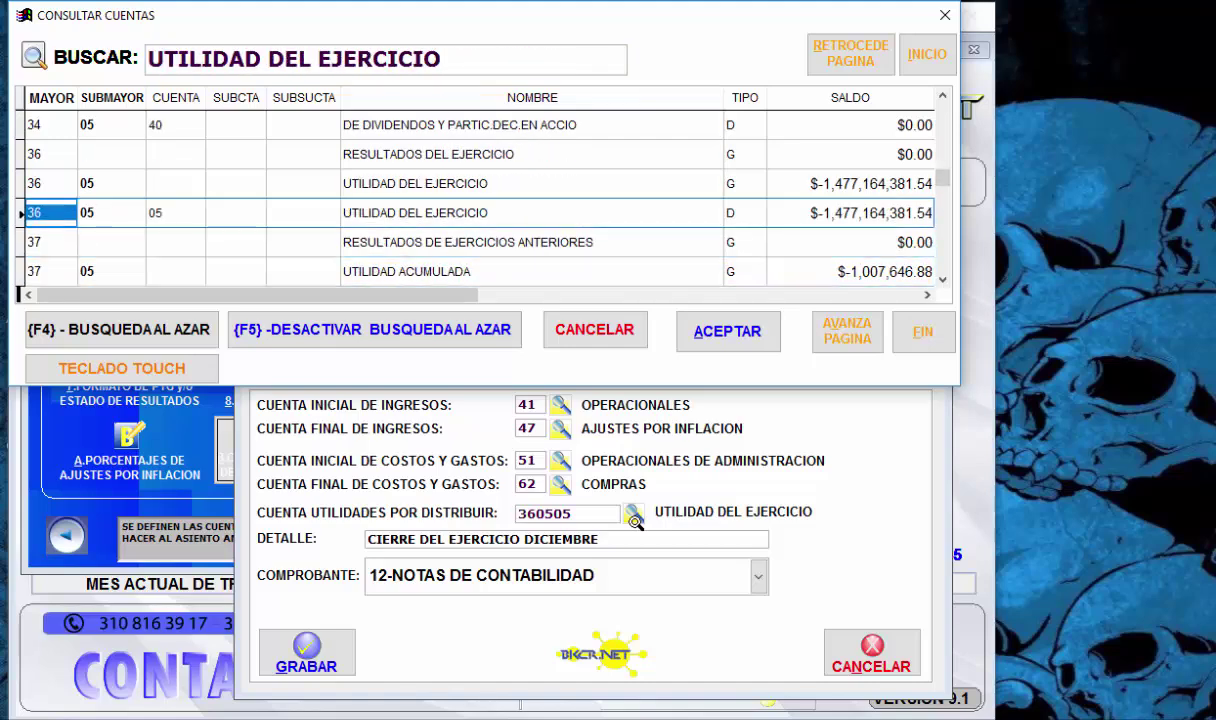
key(Right)
key(Right)
key(Right)
key(Return)
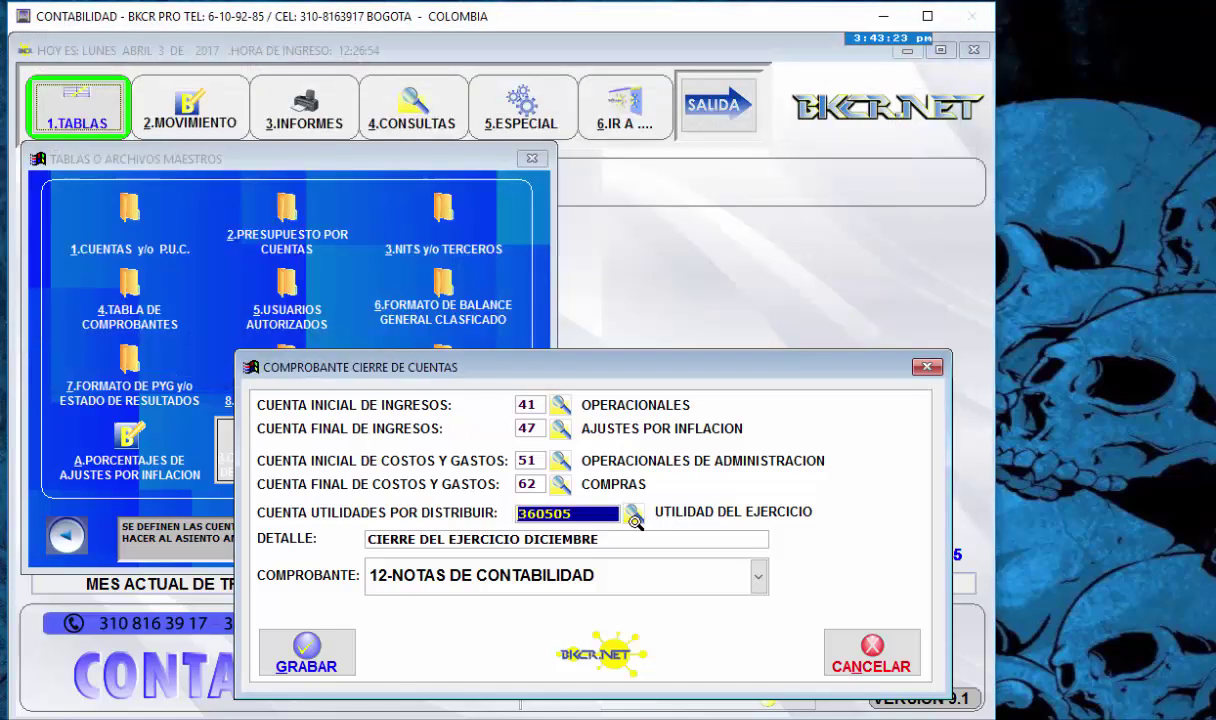
key(Return)
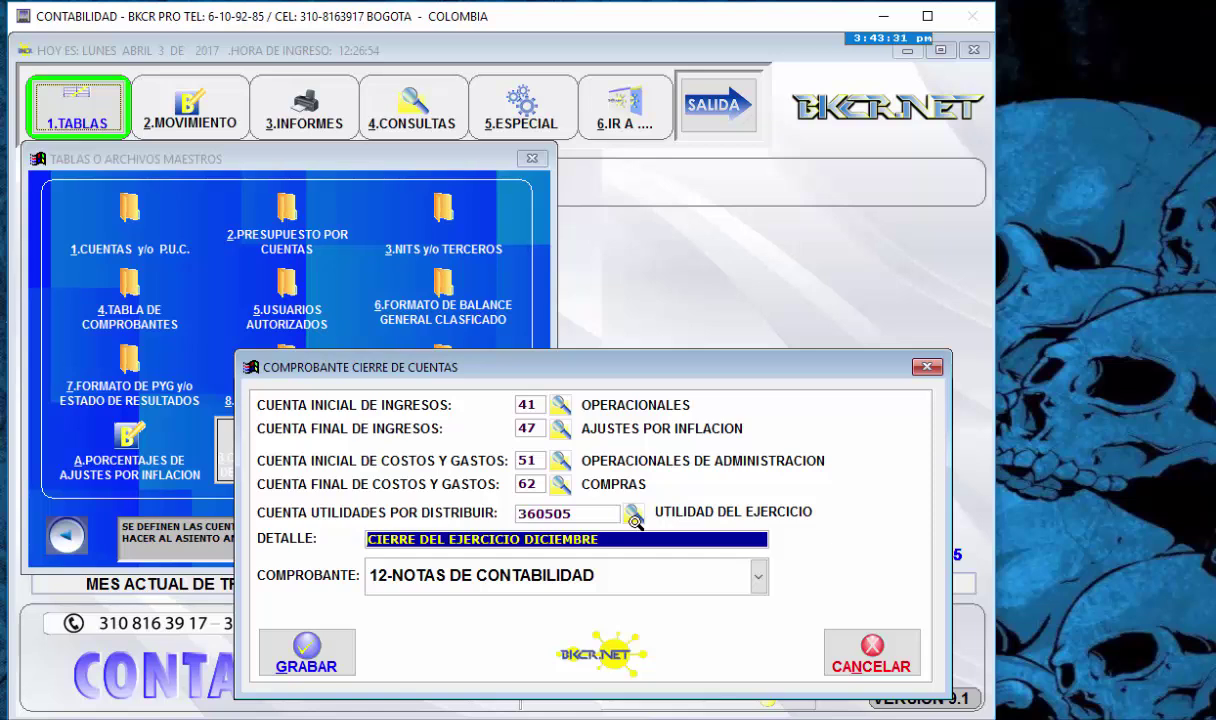
- Keep voucher type 12-NOTAS DE CONTABILIDAD and save the closing settings
key(Return)
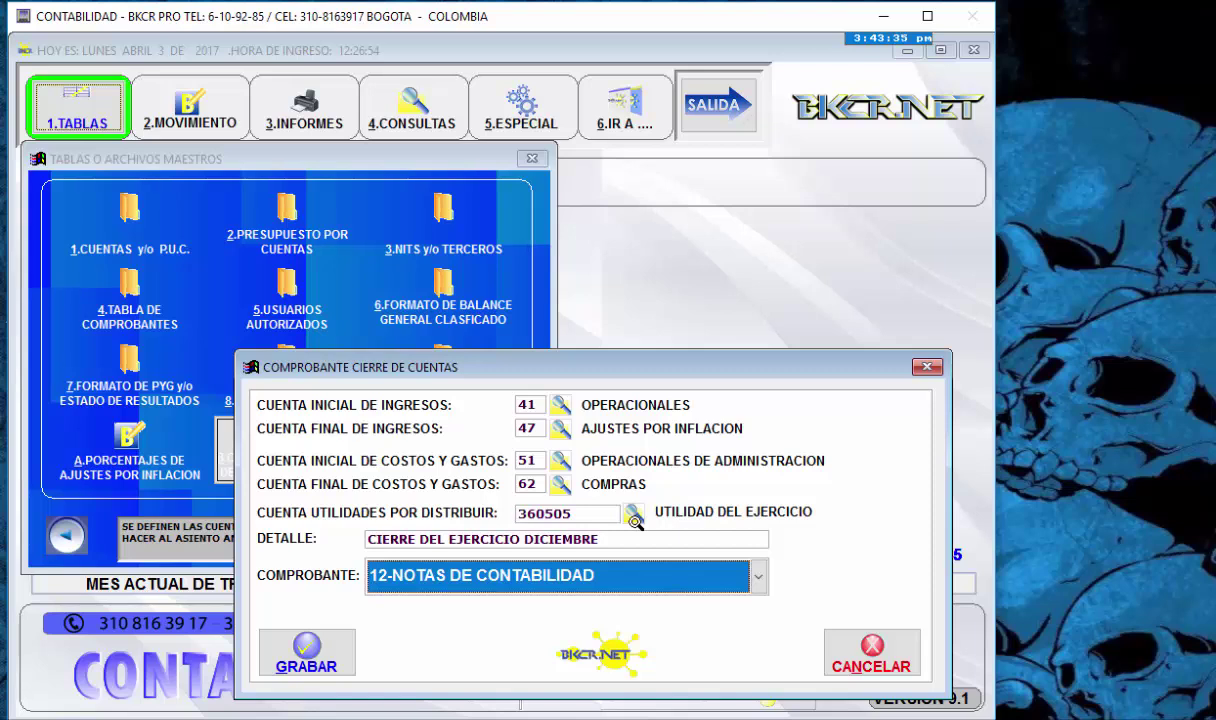
key(alt+Down)
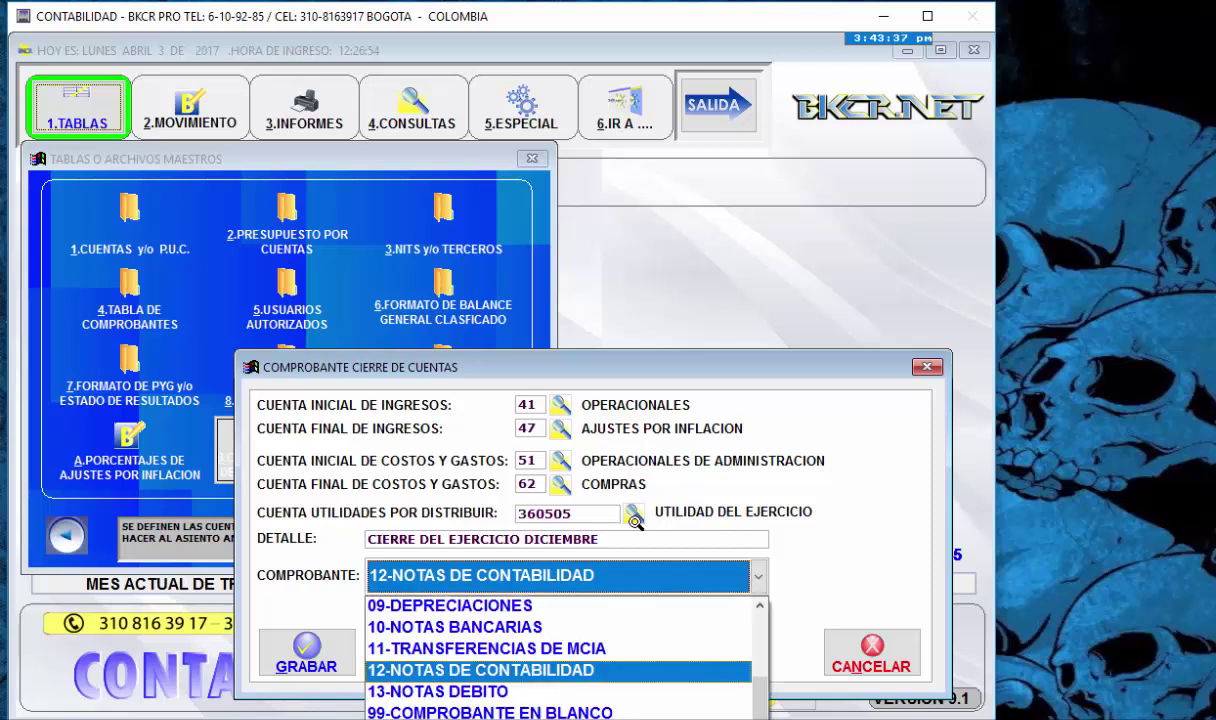
key(Down)
key(Up)
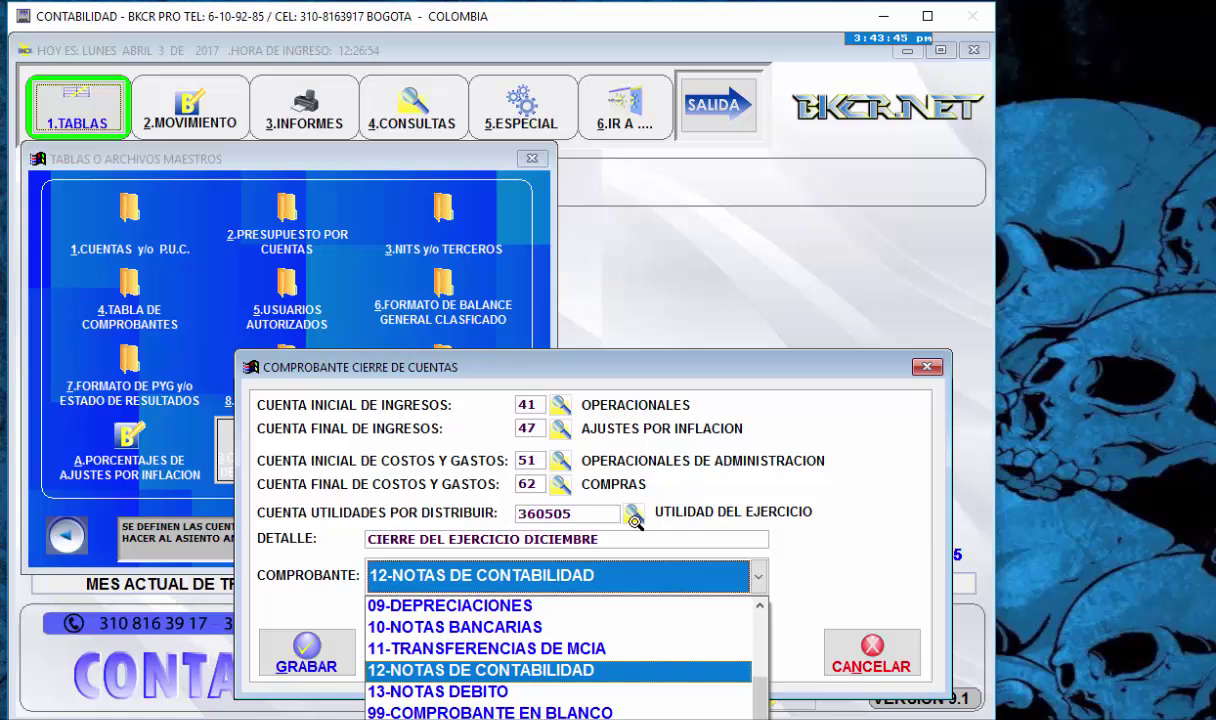
key(Return)
key(Tab)
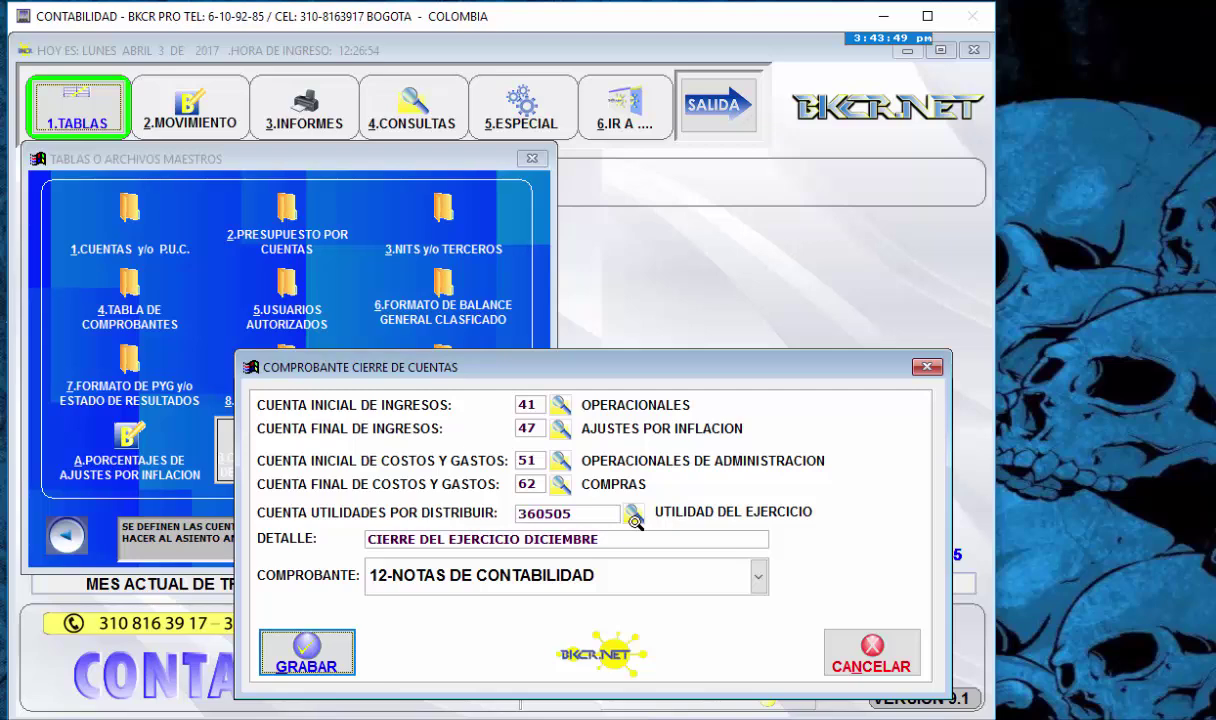
key(Return)
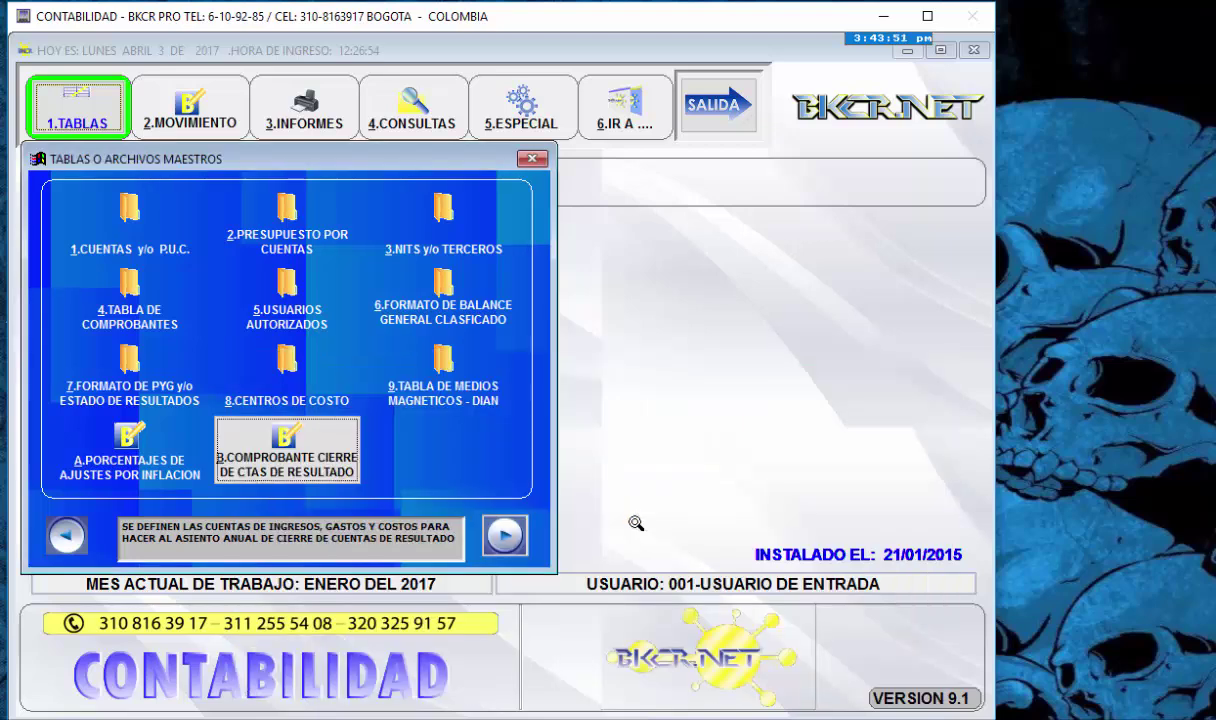